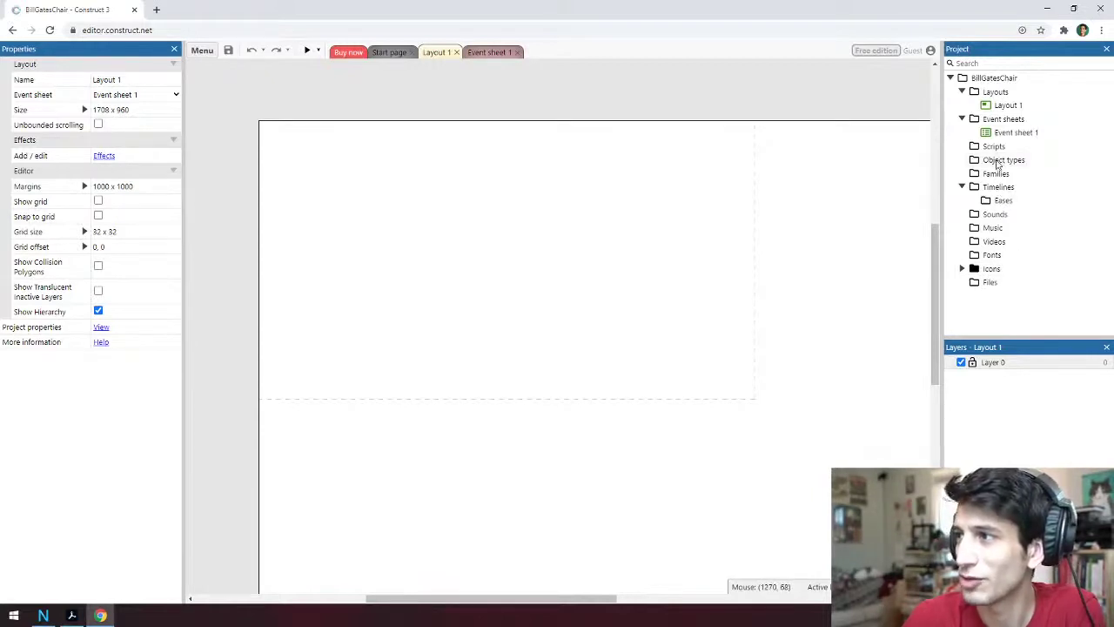
# Create a Sprite object type named BillG and place an empty instance near the layout's upper-left corner
pyautogui.rightClick(998, 164)
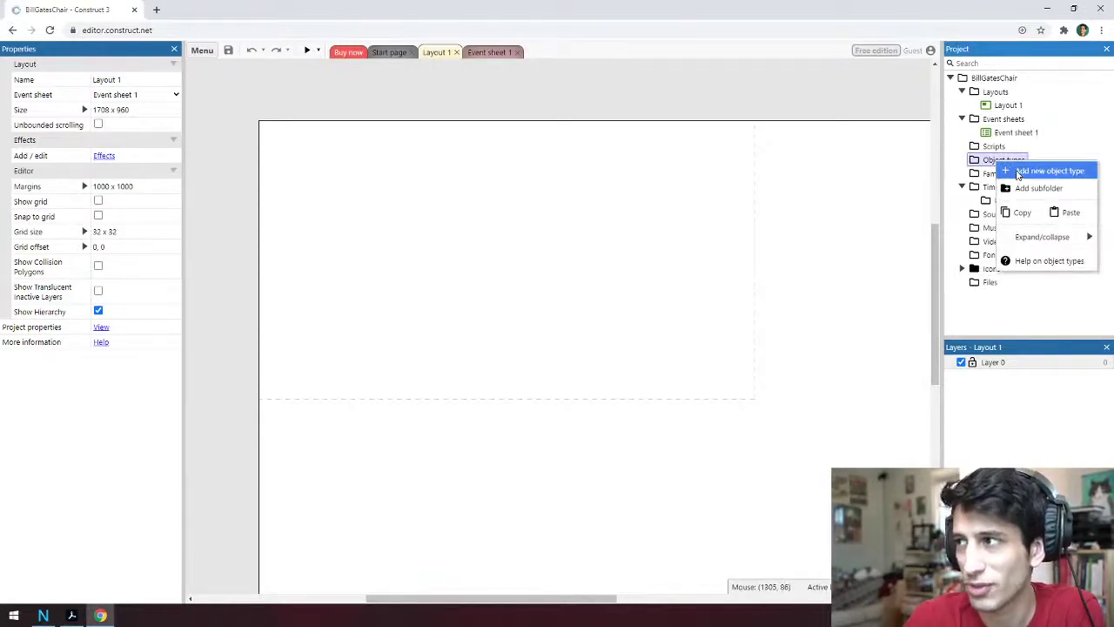
pyautogui.click(1018, 172)
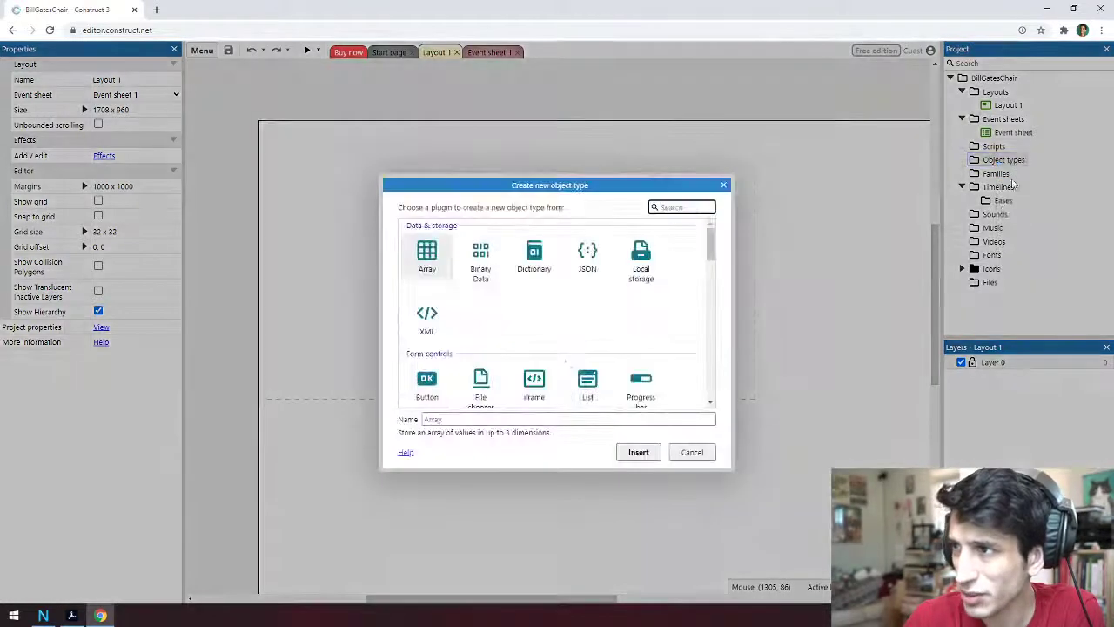
pyautogui.scroll(-3, 540, 326)
pyautogui.scroll(2, 544, 324)
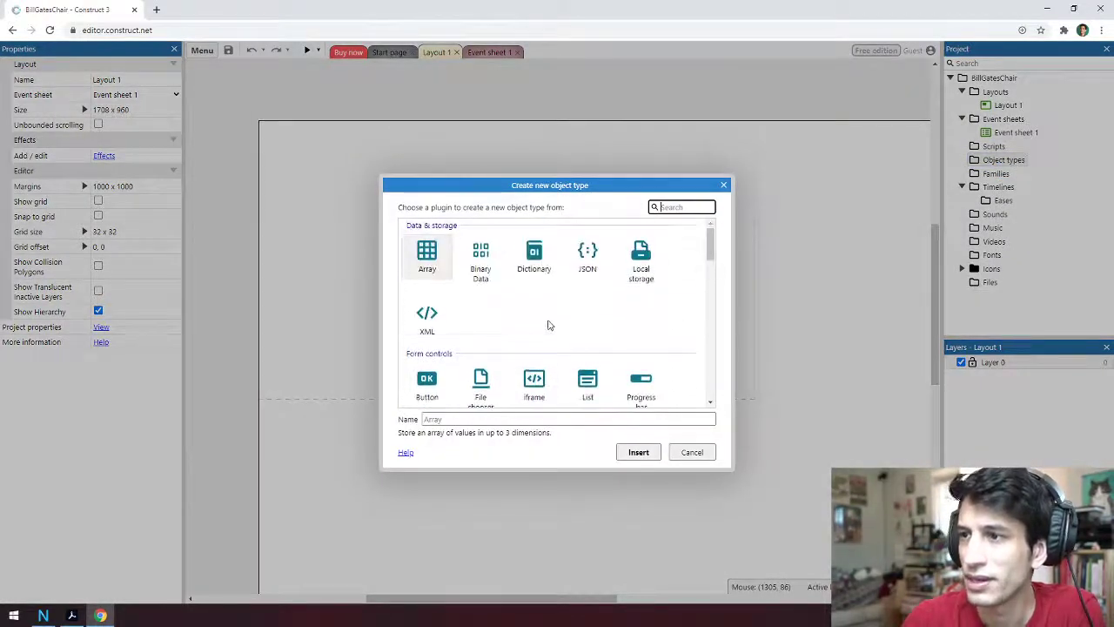
pyautogui.scroll(-1, 574, 336)
pyautogui.scroll(-2, 587, 342)
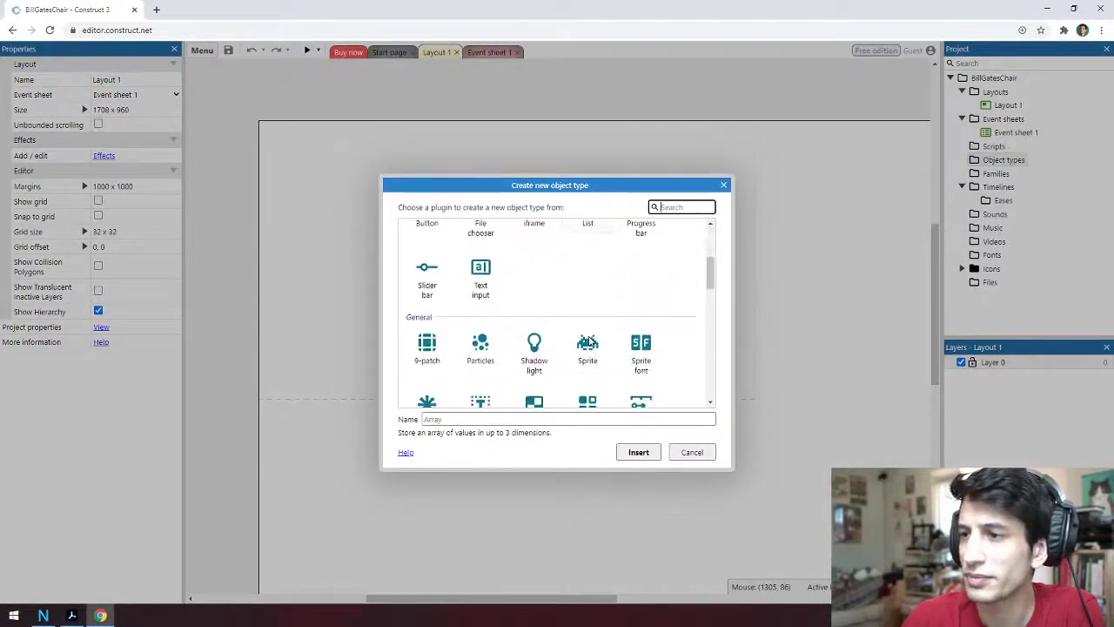
pyautogui.click(597, 357)
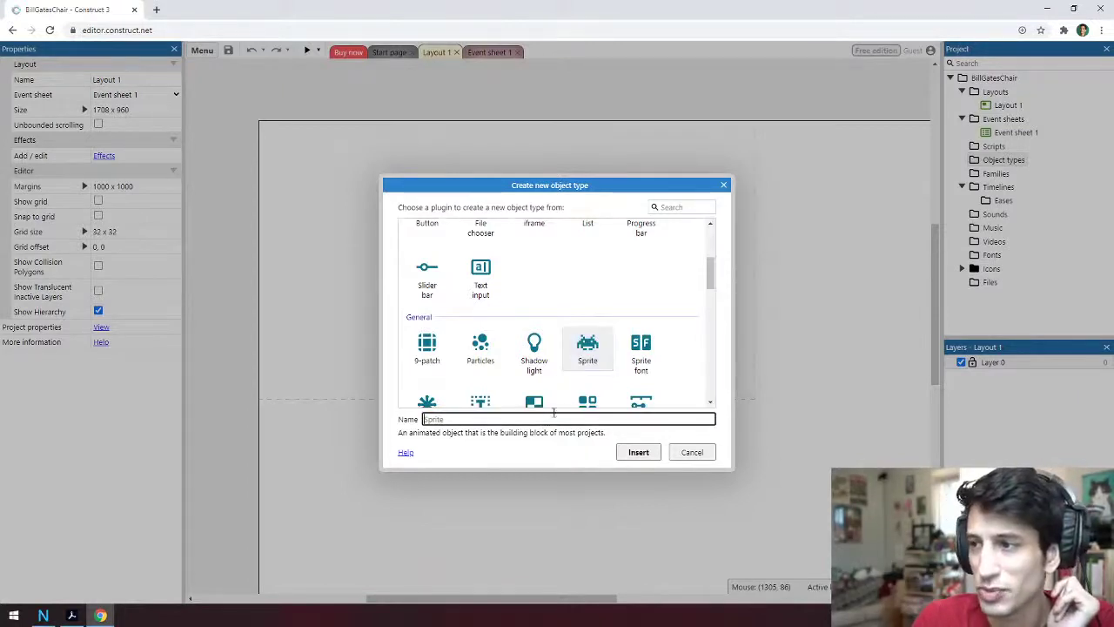
pyautogui.click(531, 423)
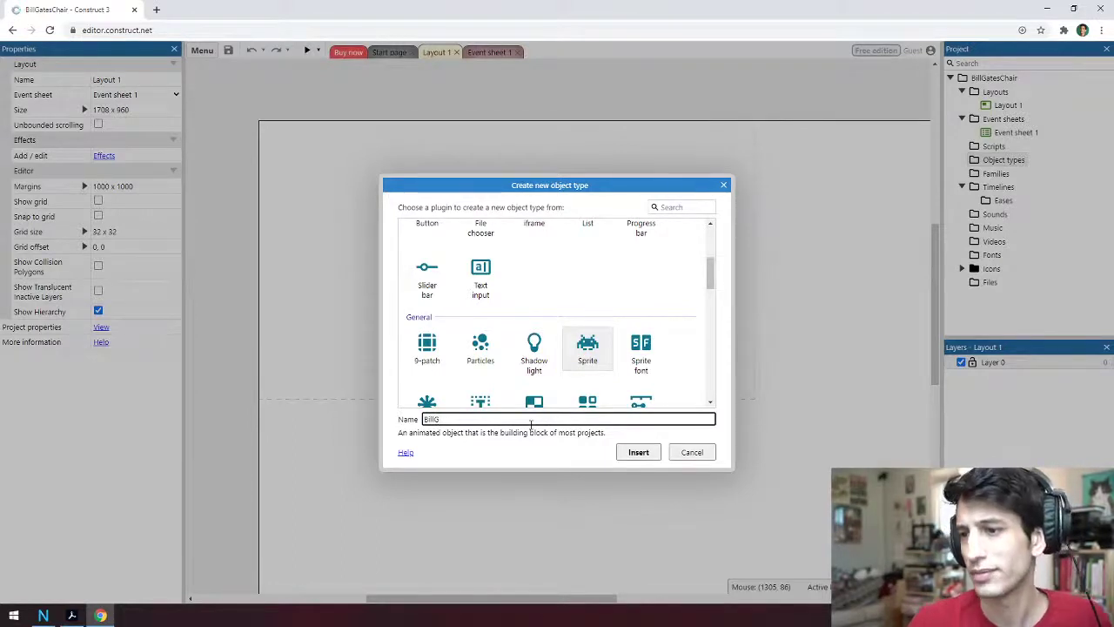
pyautogui.click(633, 453)
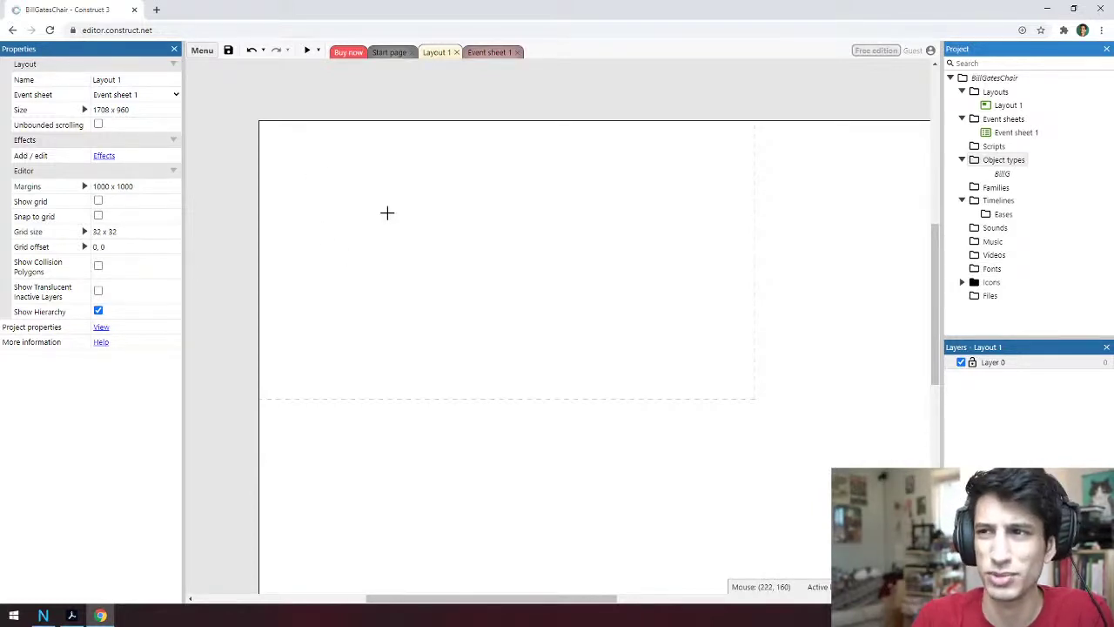
pyautogui.click(439, 233)
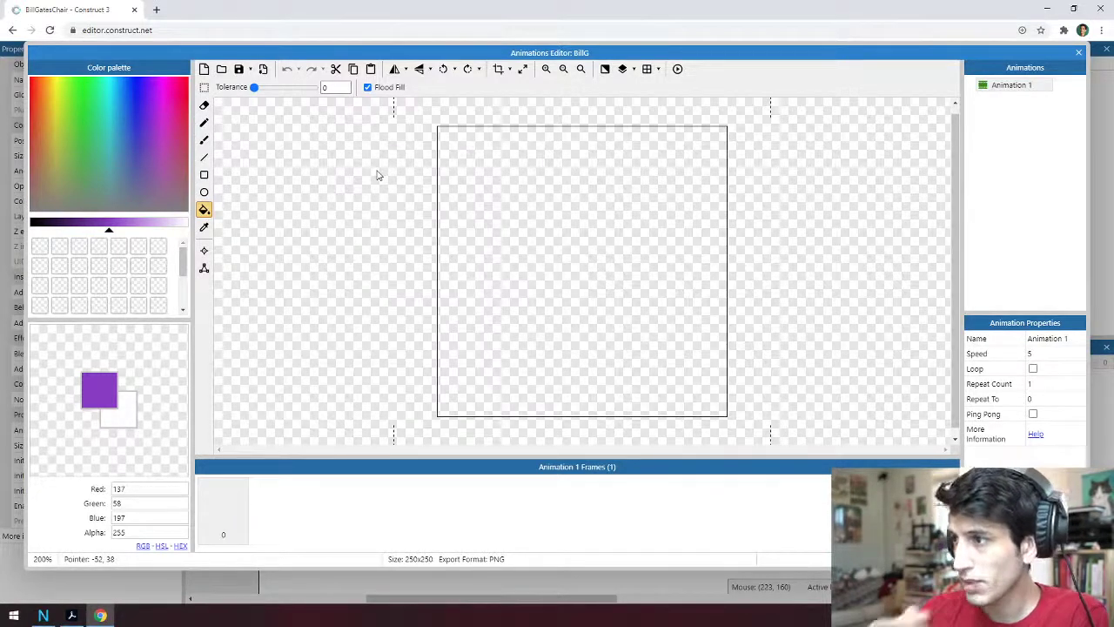
pyautogui.click(1078, 55)
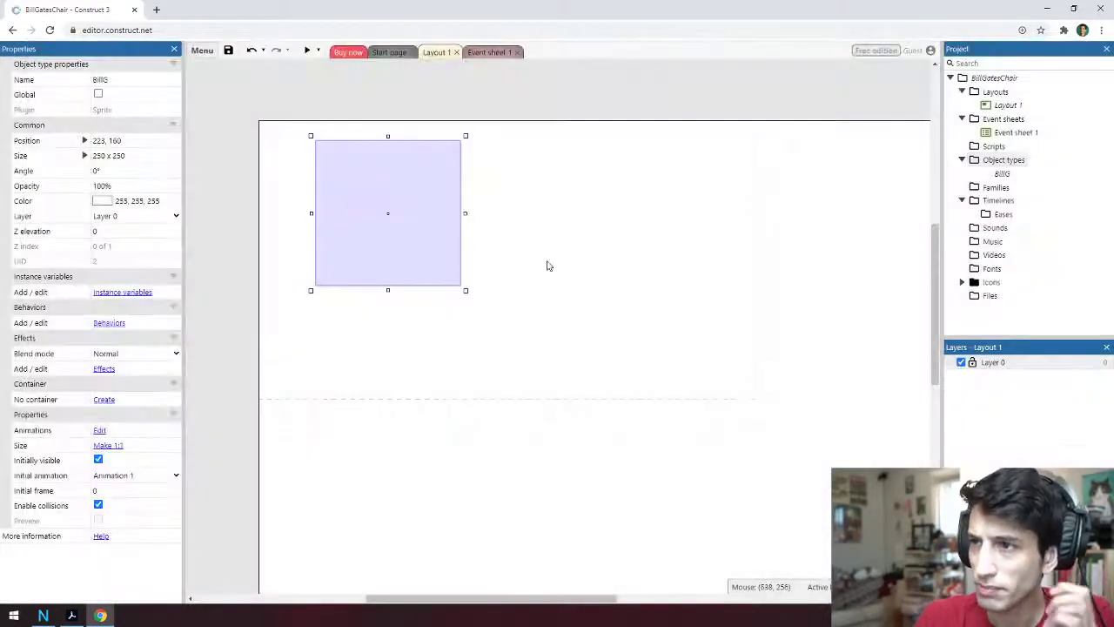
# Delete the BillG object type from the project
pyautogui.rightClick(1002, 173)
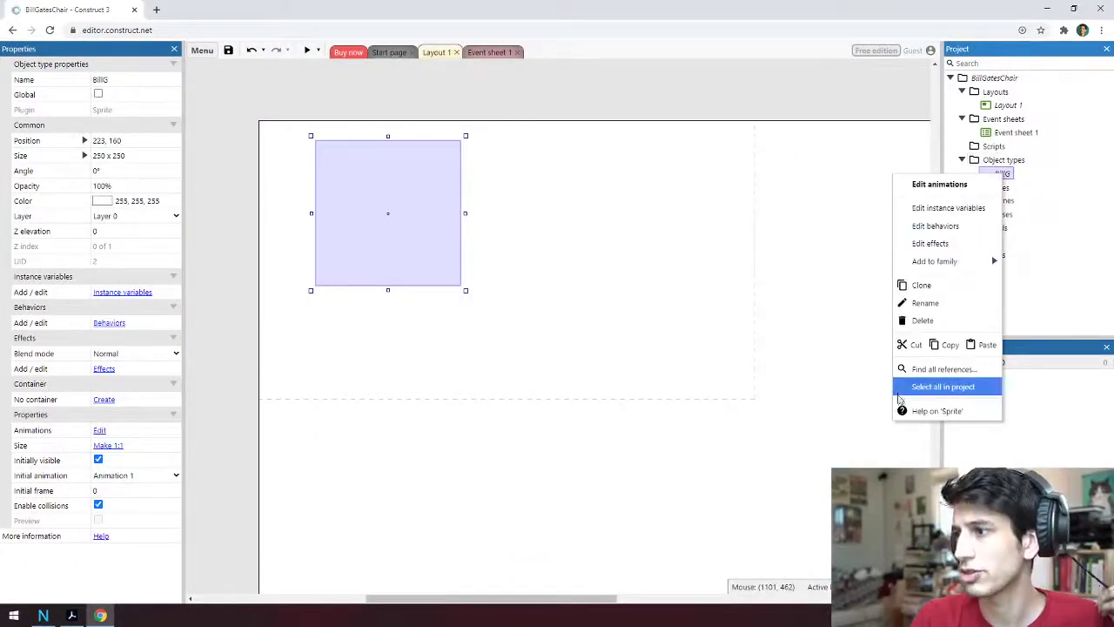
pyautogui.click(920, 320)
pyautogui.click(486, 348)
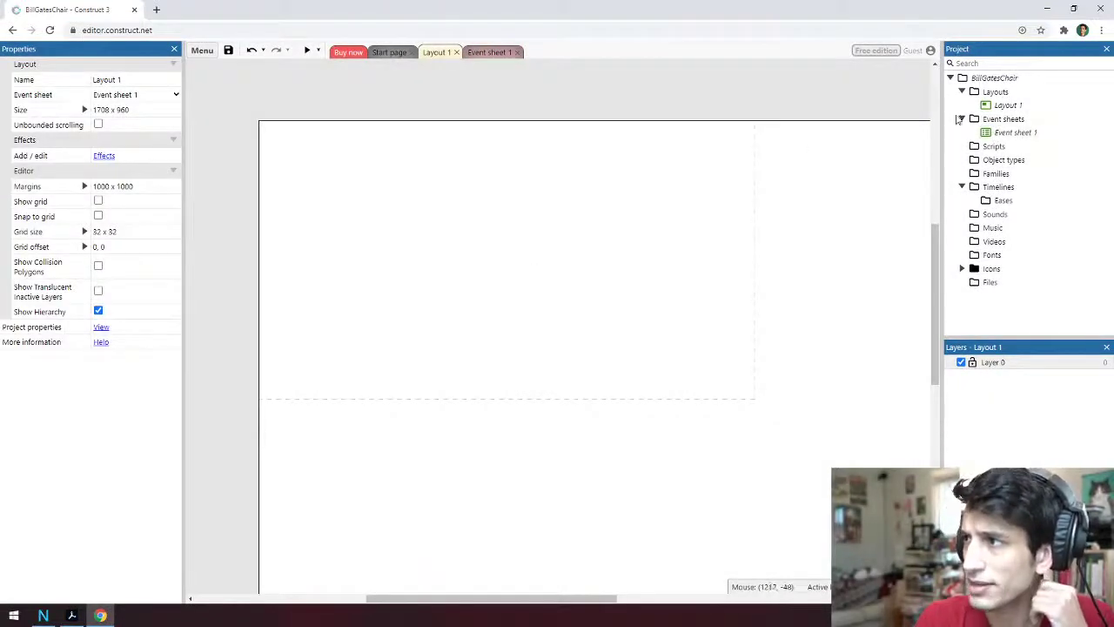
pyautogui.rightClick(1002, 162)
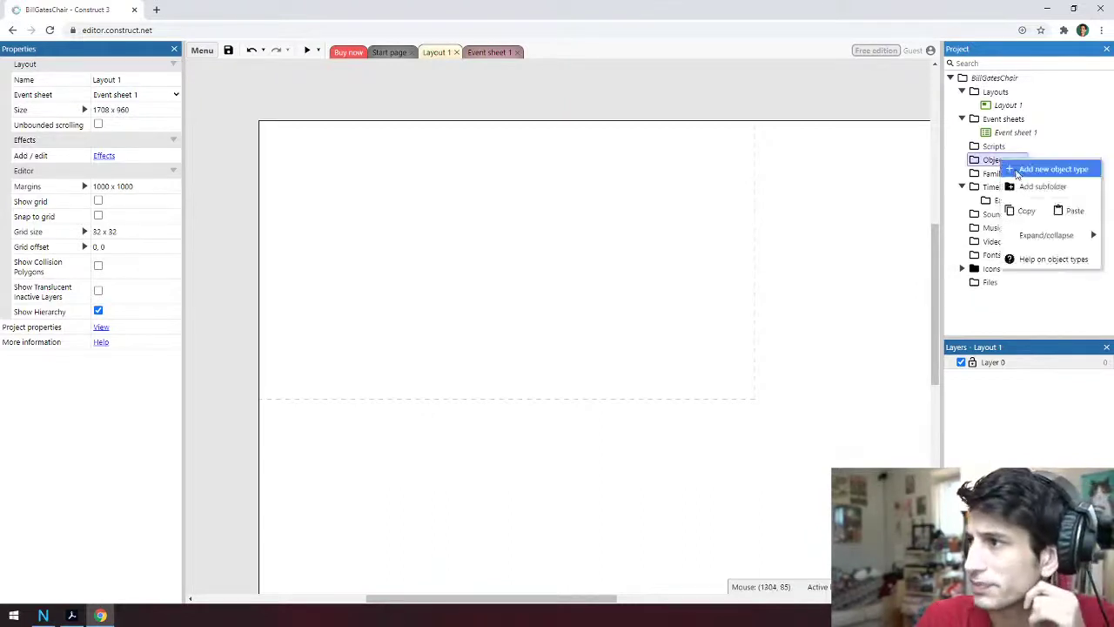
pyautogui.click(1016, 171)
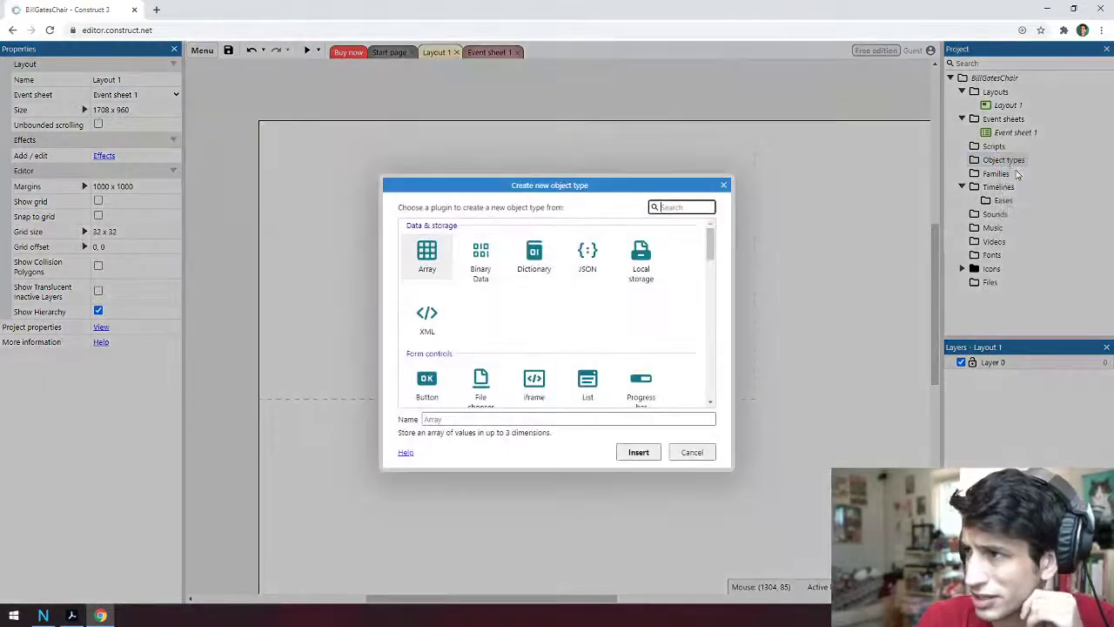
pyautogui.scroll(-3, 571, 293)
pyautogui.scroll(-1, 572, 293)
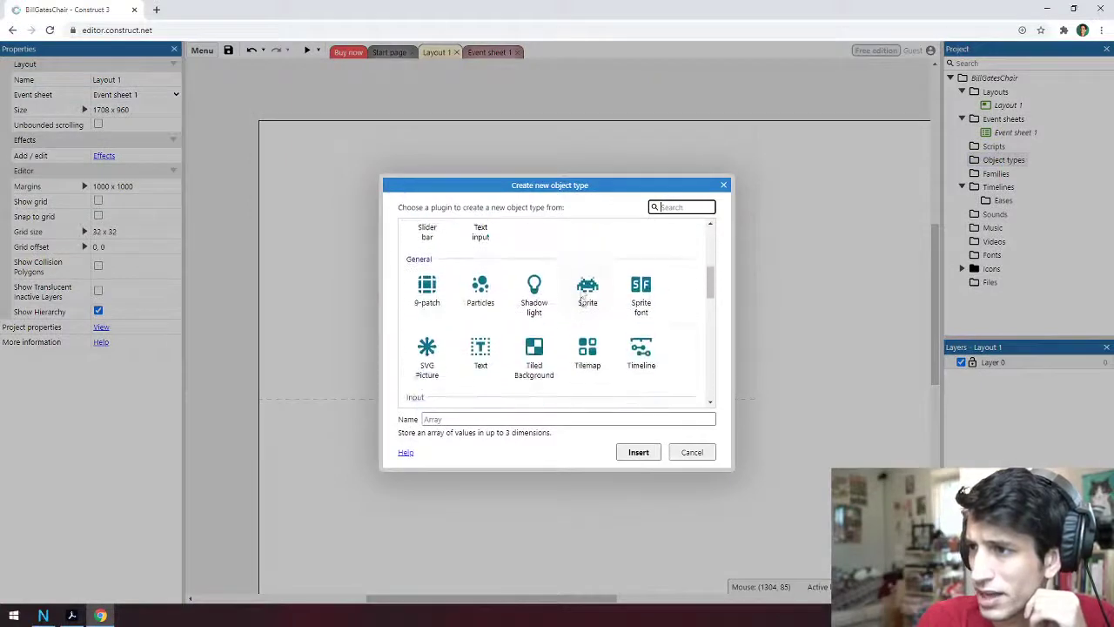
pyautogui.click(588, 287)
pyautogui.click(563, 419)
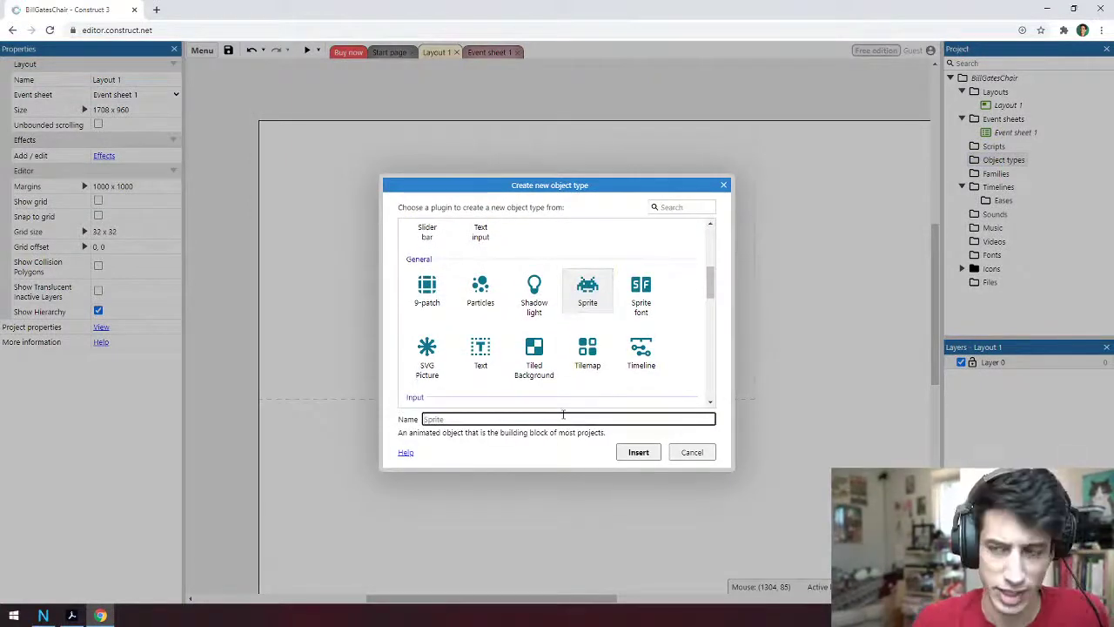
pyautogui.click(707, 454)
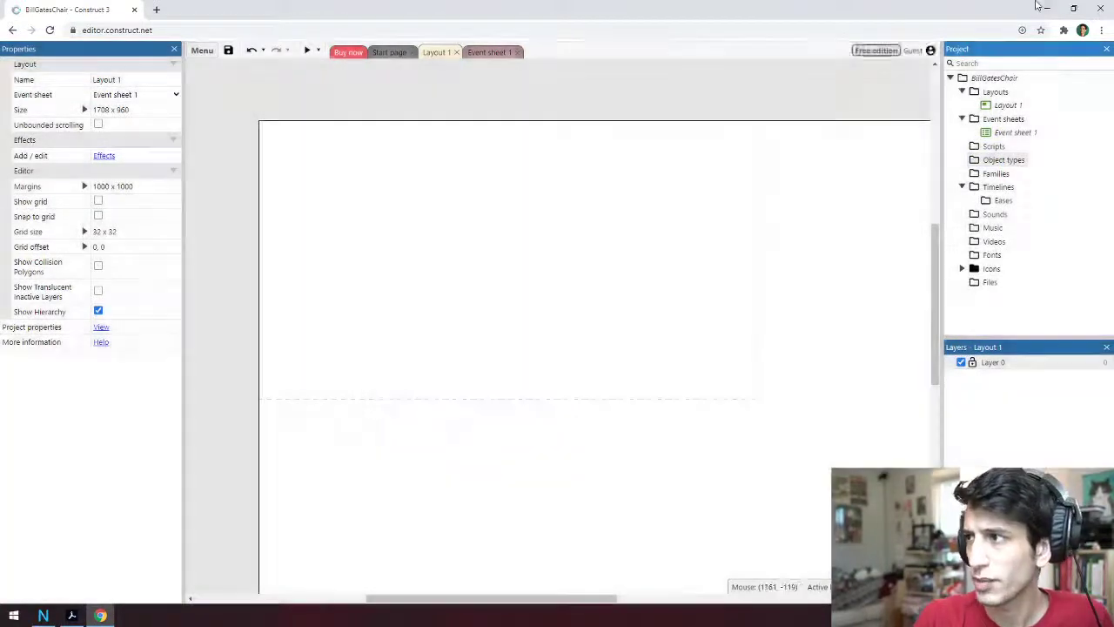
# Add a new Sprite object type named BillG and place it at about 283, 138 in the layout
pyautogui.rightClick(985, 161)
pyautogui.click(1005, 171)
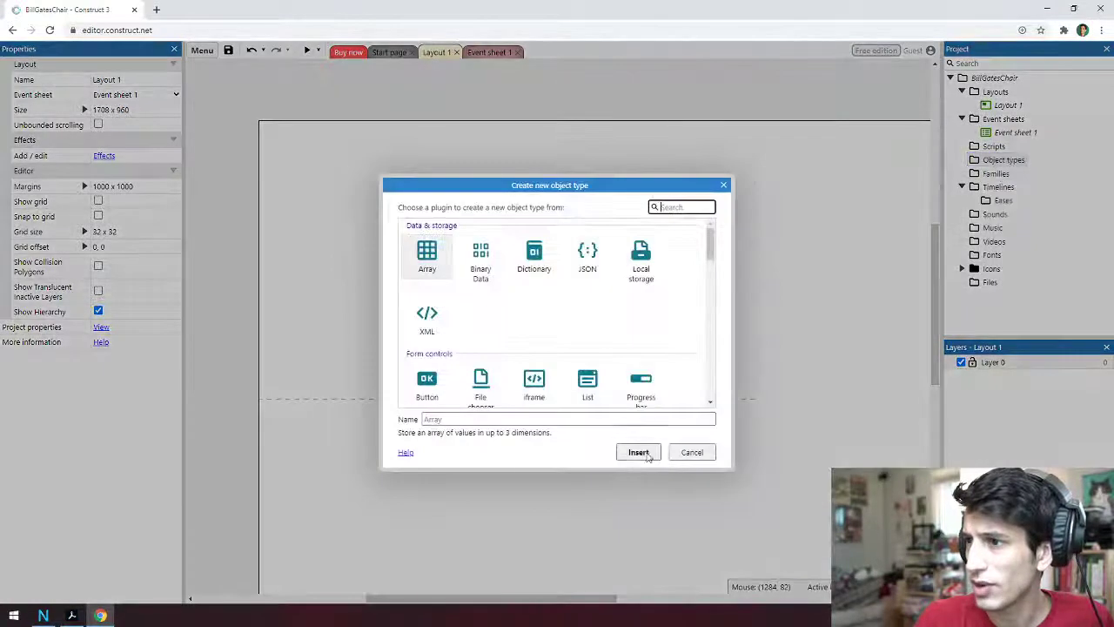
pyautogui.scroll(-3, 581, 348)
pyautogui.click(588, 294)
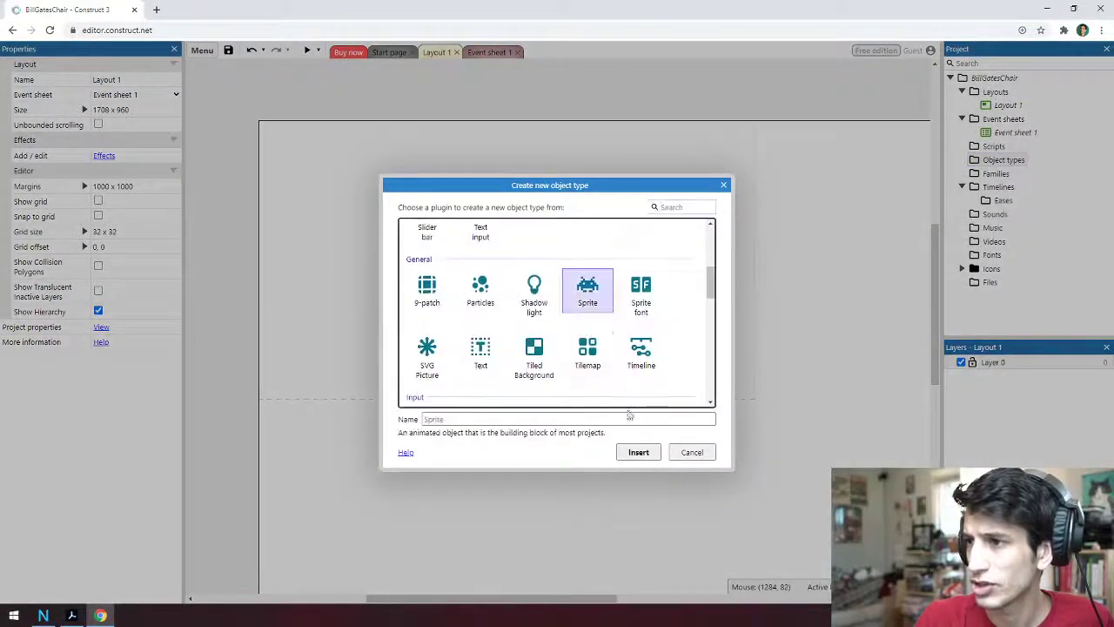
pyautogui.click(585, 418)
pyautogui.write('BillG')
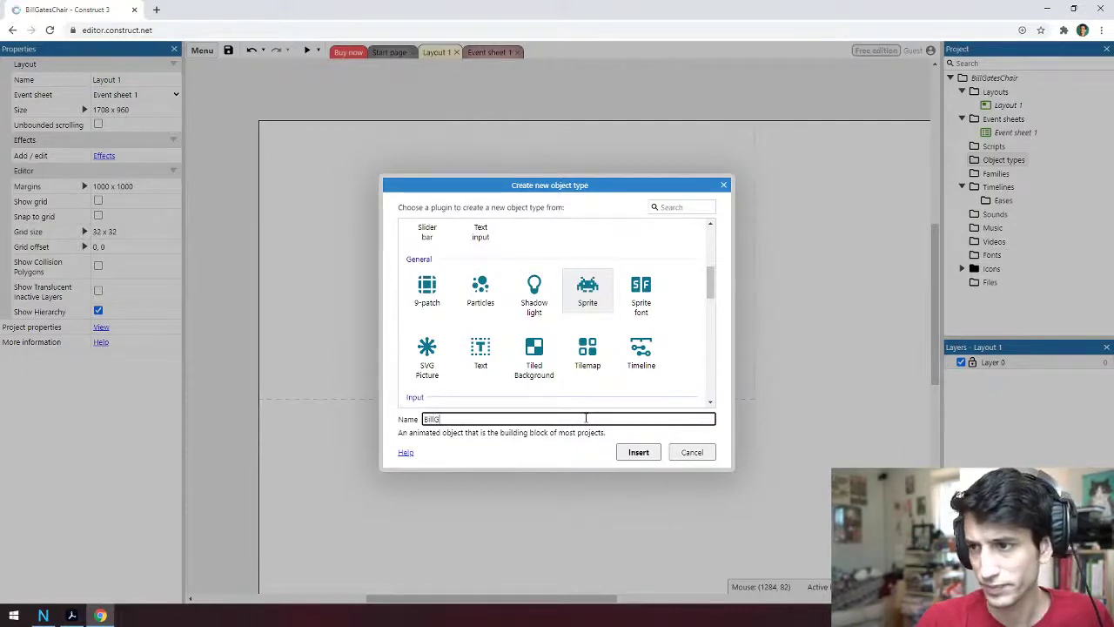
pyautogui.press('Return')
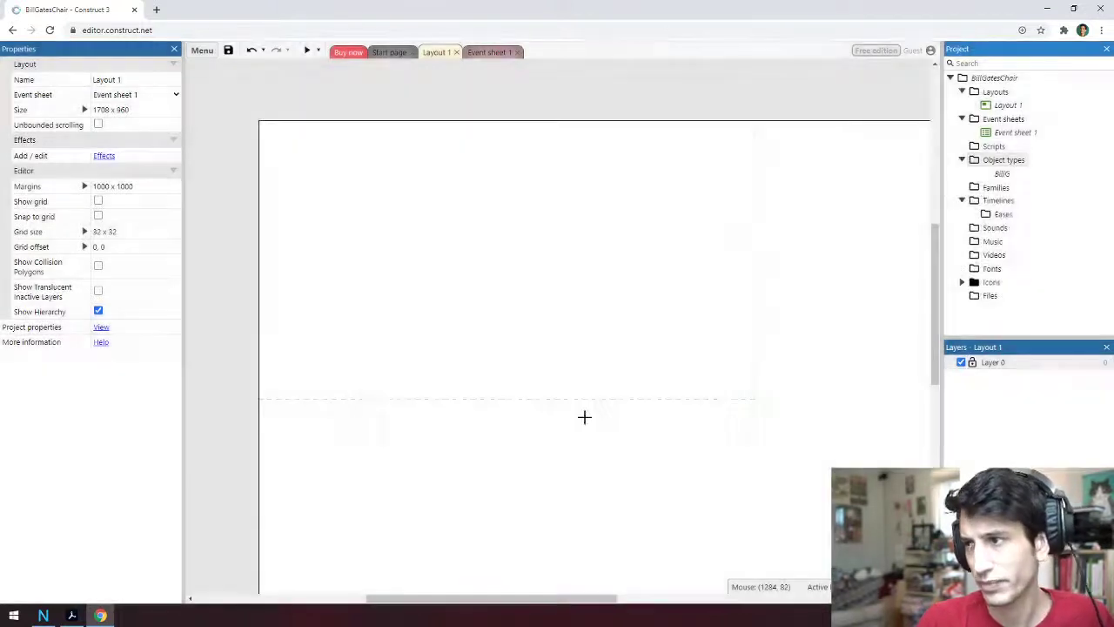
pyautogui.click(423, 200)
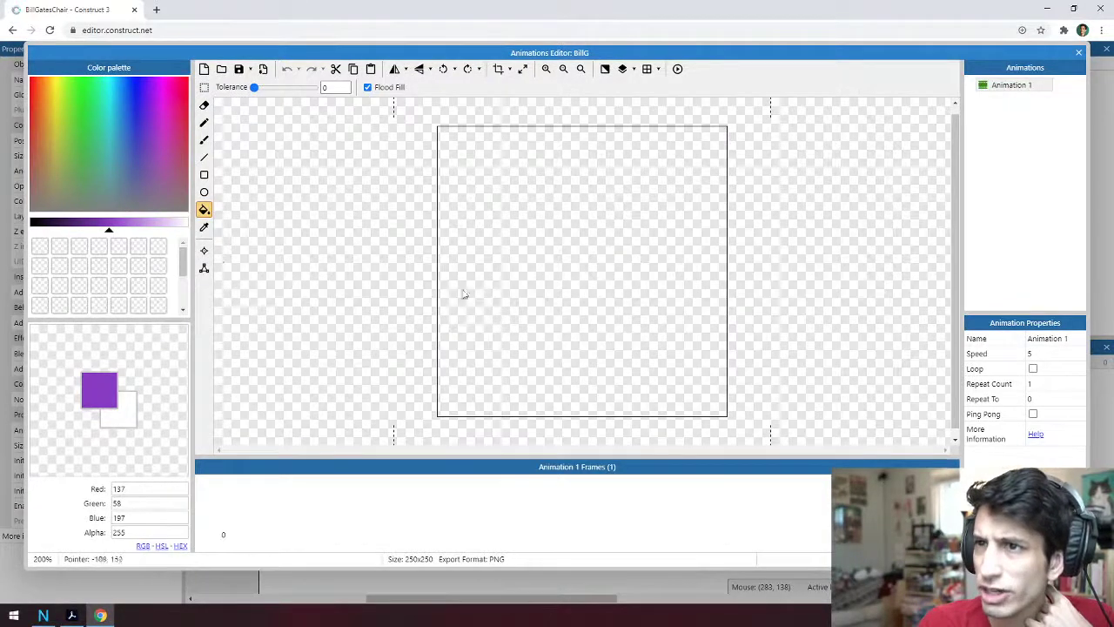
# Draw a closed face outline across the canvas with the size 12 brush in teal (RGB 76, 154, 178)
pyautogui.moveTo(102, 122); pyautogui.dragTo(95, 111)
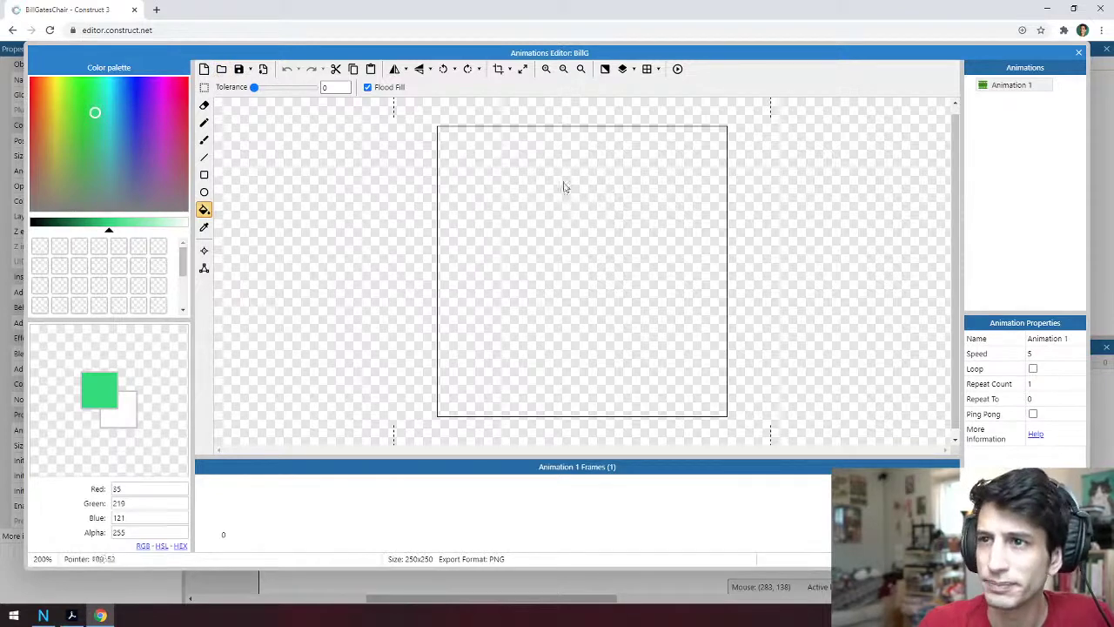
pyautogui.click(204, 140)
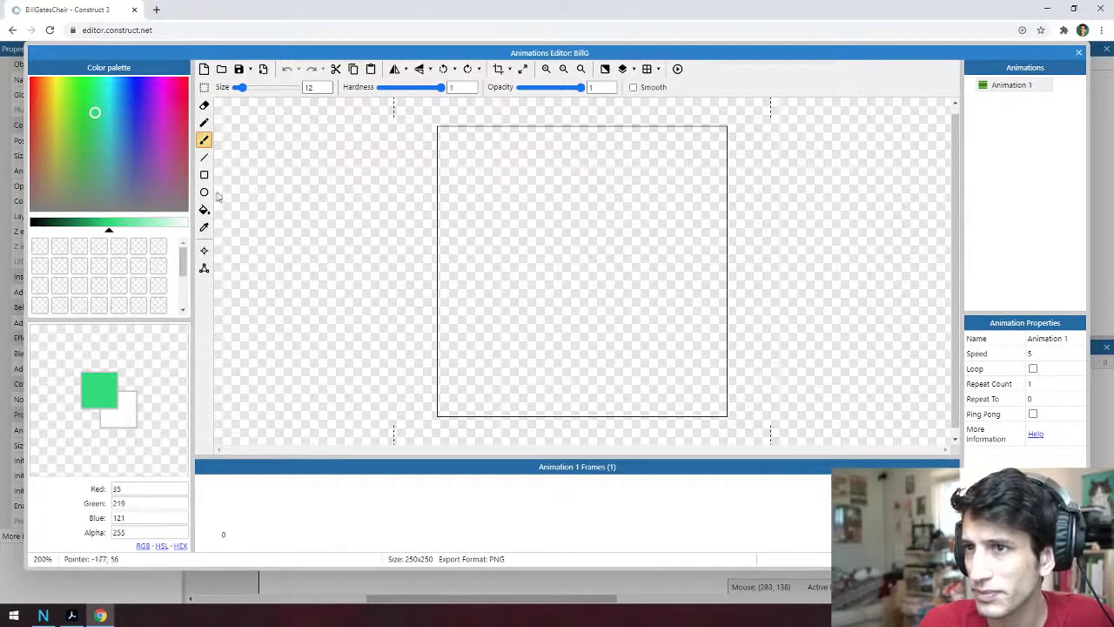
pyautogui.moveTo(67, 129); pyautogui.dragTo(115, 157)
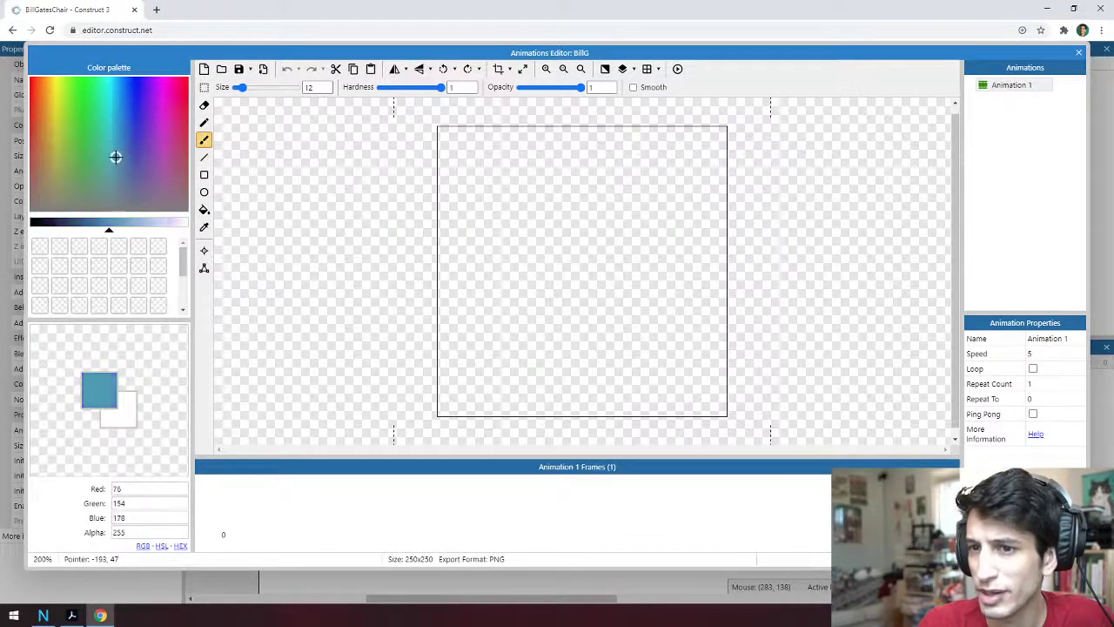
pyautogui.moveTo(455, 144)
pyautogui.mouseDown()
pyautogui.moveTo(699, 154)
pyautogui.moveTo(702, 394)
pyautogui.moveTo(589, 411)
pyautogui.moveTo(537, 389)
pyautogui.moveTo(502, 337)
pyautogui.moveTo(444, 158)
pyautogui.moveTo(451, 146)
pyautogui.mouseUp()
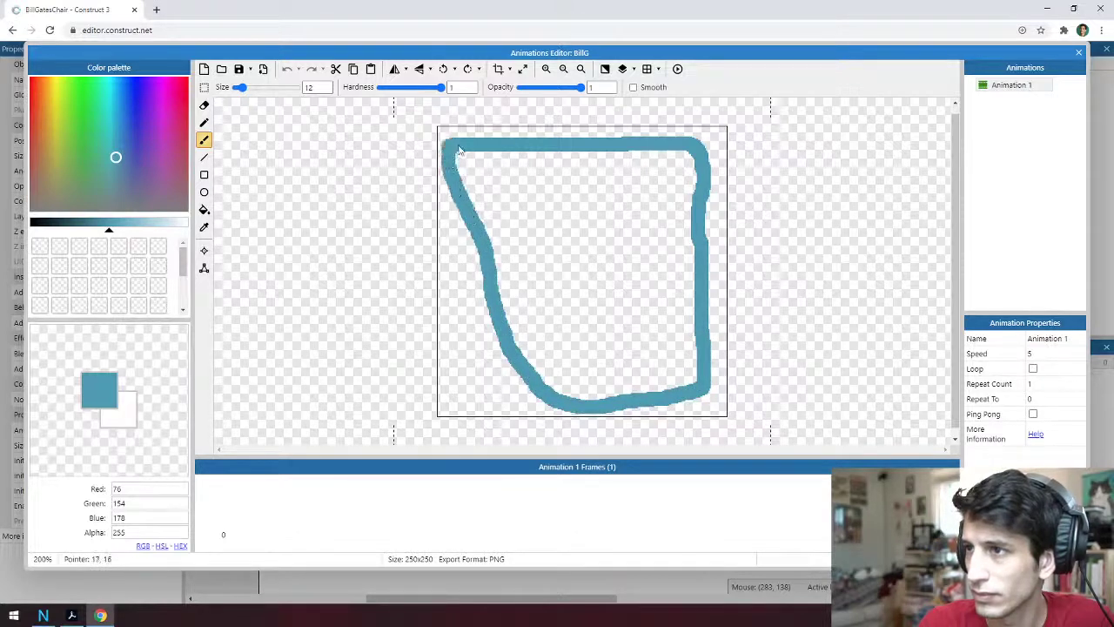
# Paint two dot eyes in the upper face and draw square glasses around them, with a bridge and side arms
pyautogui.click(551, 218)
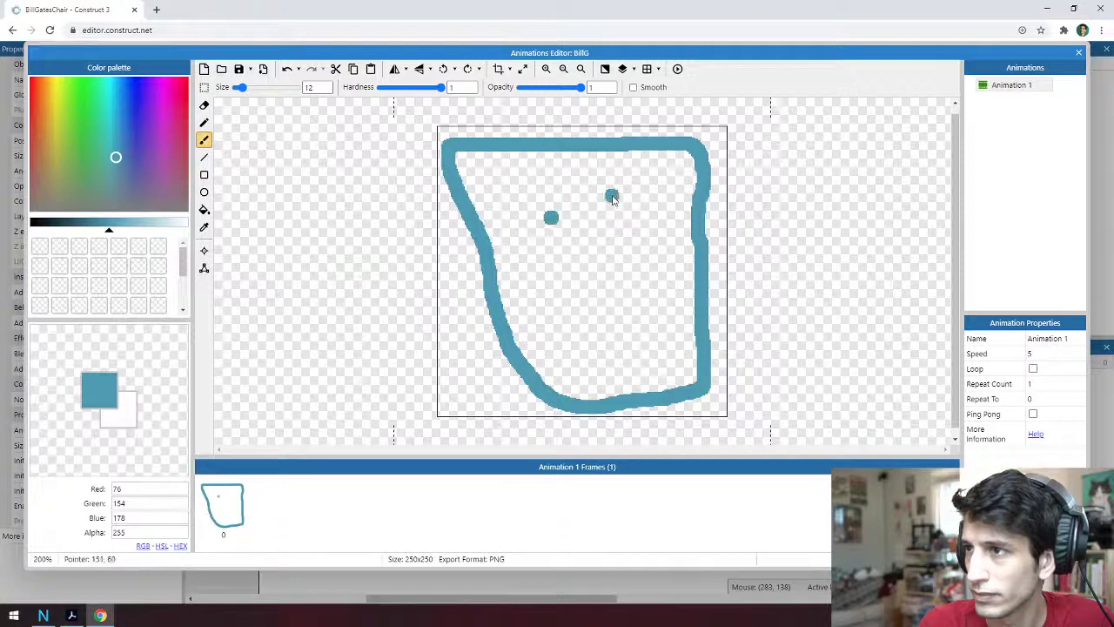
pyautogui.click(620, 203)
pyautogui.moveTo(506, 203)
pyautogui.mouseDown()
pyautogui.moveTo(557, 188)
pyautogui.moveTo(573, 221)
pyautogui.moveTo(564, 247)
pyautogui.moveTo(524, 251)
pyautogui.moveTo(510, 207)
pyautogui.mouseUp()
pyautogui.moveTo(494, 246); pyautogui.dragTo(519, 228)
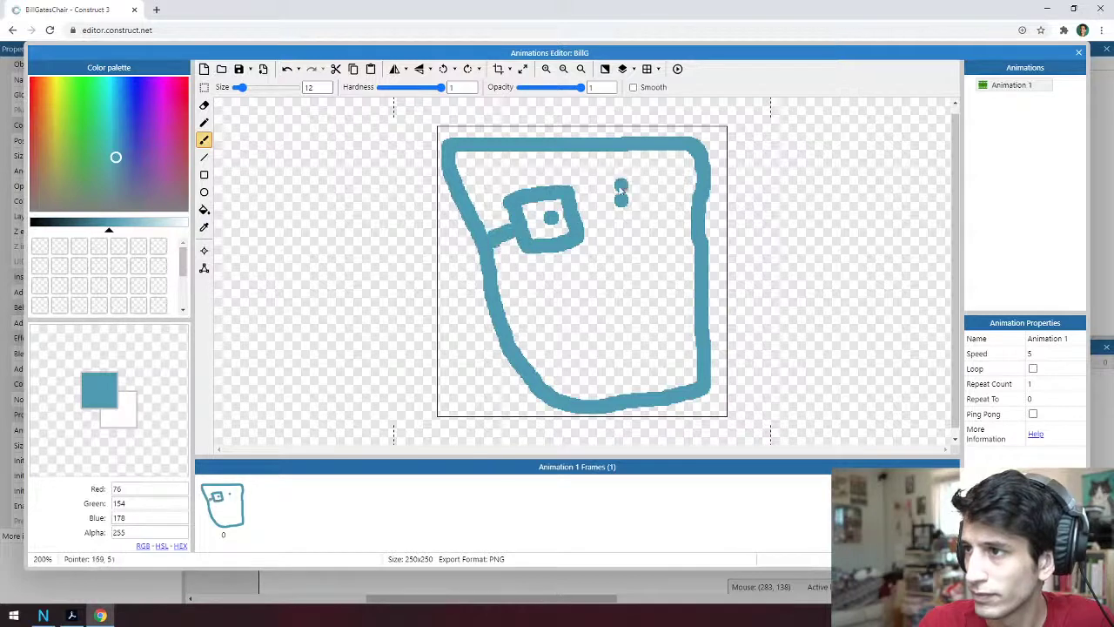
pyautogui.moveTo(592, 178); pyautogui.dragTo(602, 206)
pyautogui.moveTo(608, 230)
pyautogui.mouseDown()
pyautogui.moveTo(635, 228)
pyautogui.moveTo(647, 197)
pyautogui.moveTo(641, 177)
pyautogui.moveTo(601, 177)
pyautogui.moveTo(691, 187)
pyautogui.mouseUp()
pyautogui.moveTo(576, 220); pyautogui.dragTo(590, 212)
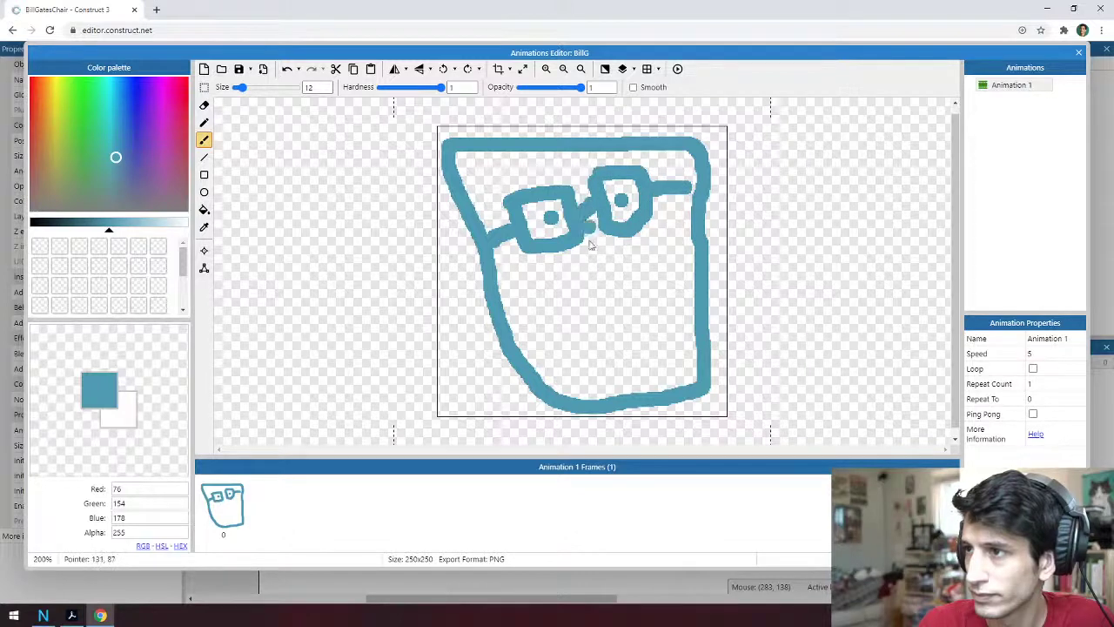
# Draw an open mouth in the lower face and add teeth inside it with the brush size set to 3
pyautogui.click(567, 320)
pyautogui.moveTo(570, 323)
pyautogui.mouseDown()
pyautogui.moveTo(568, 312)
pyautogui.moveTo(622, 300)
pyautogui.moveTo(645, 336)
pyautogui.moveTo(584, 351)
pyautogui.moveTo(575, 317)
pyautogui.mouseUp()
pyautogui.click(599, 335)
pyautogui.hotkey('ctrl', 'z')
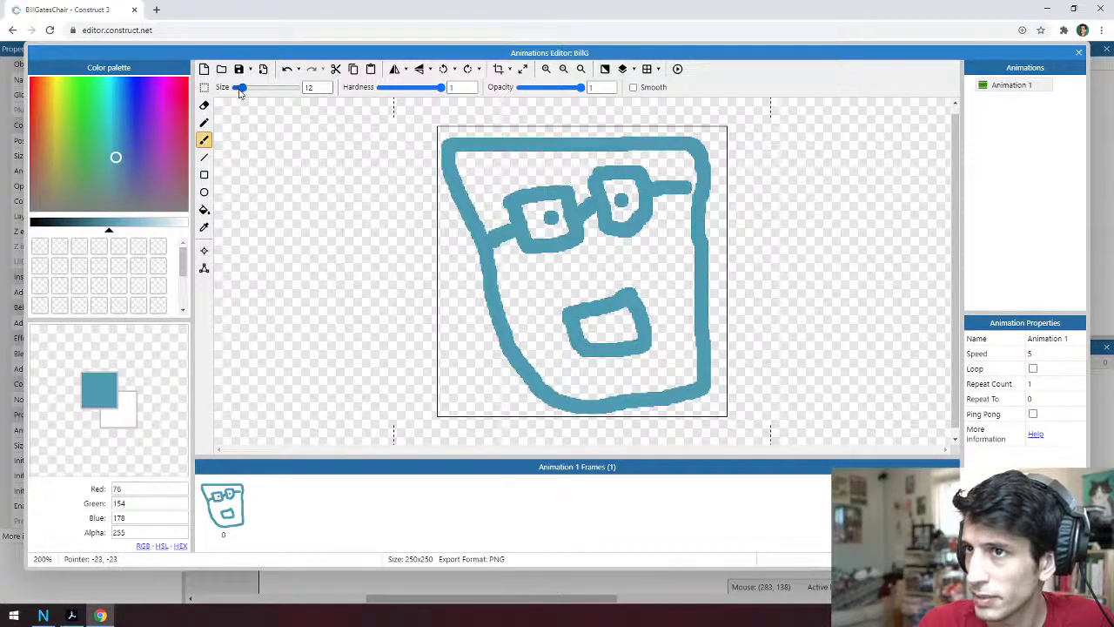
pyautogui.moveTo(244, 88); pyautogui.dragTo(235, 88)
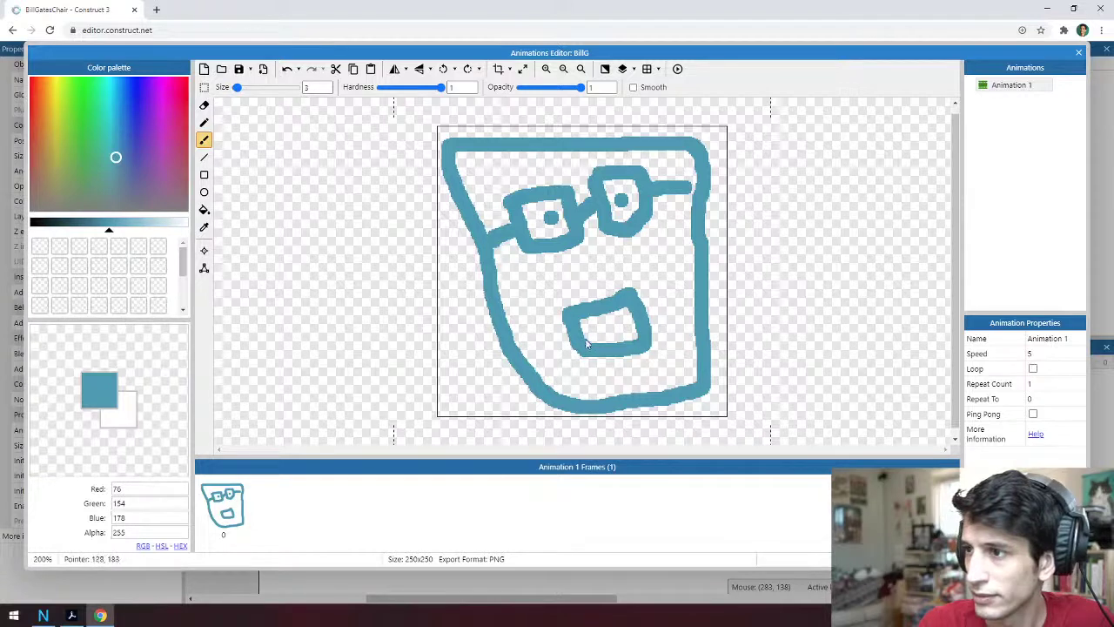
pyautogui.moveTo(587, 345)
pyautogui.mouseDown()
pyautogui.moveTo(639, 324)
pyautogui.moveTo(580, 337)
pyautogui.moveTo(635, 313)
pyautogui.moveTo(597, 322)
pyautogui.moveTo(617, 327)
pyautogui.moveTo(607, 343)
pyautogui.mouseUp()
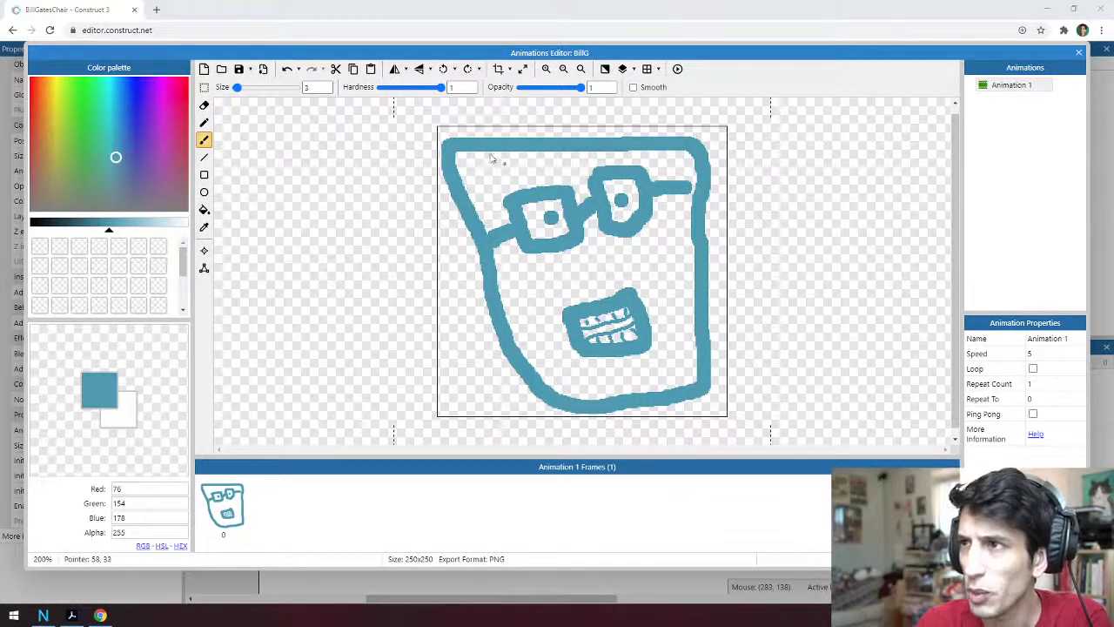
# Crop the transparent edges around the face drawing
pyautogui.click(508, 71)
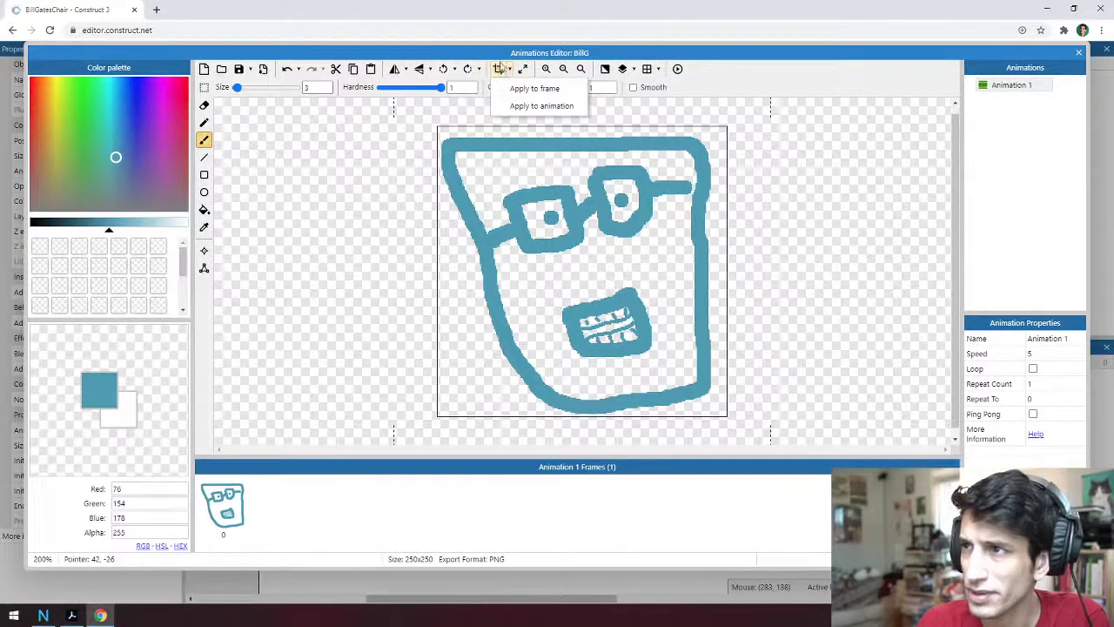
pyautogui.click(500, 70)
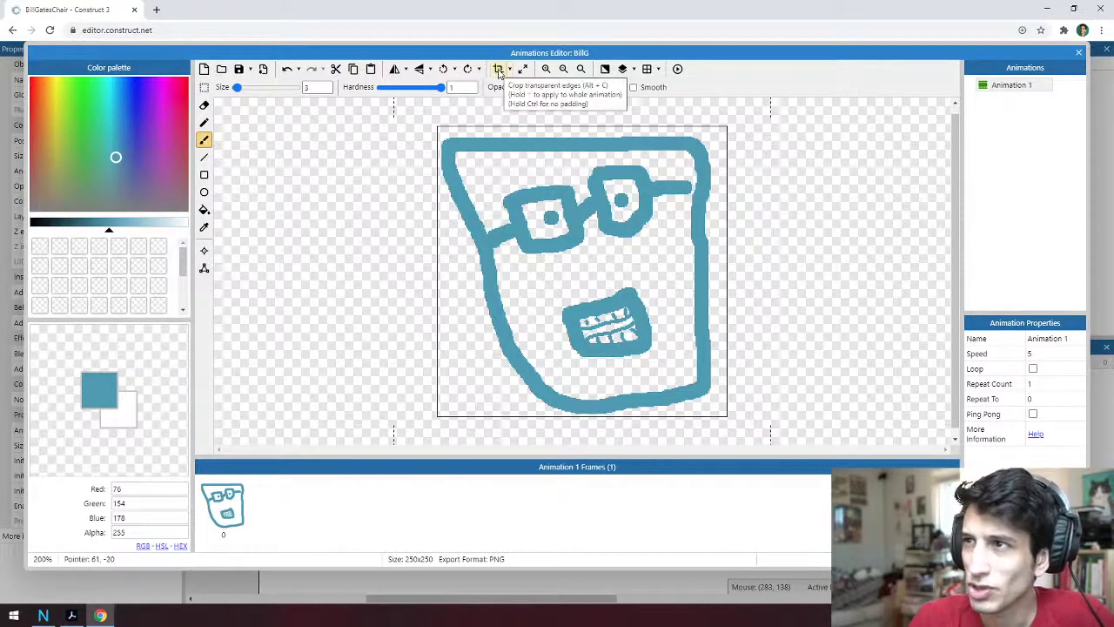
pyautogui.click(499, 70)
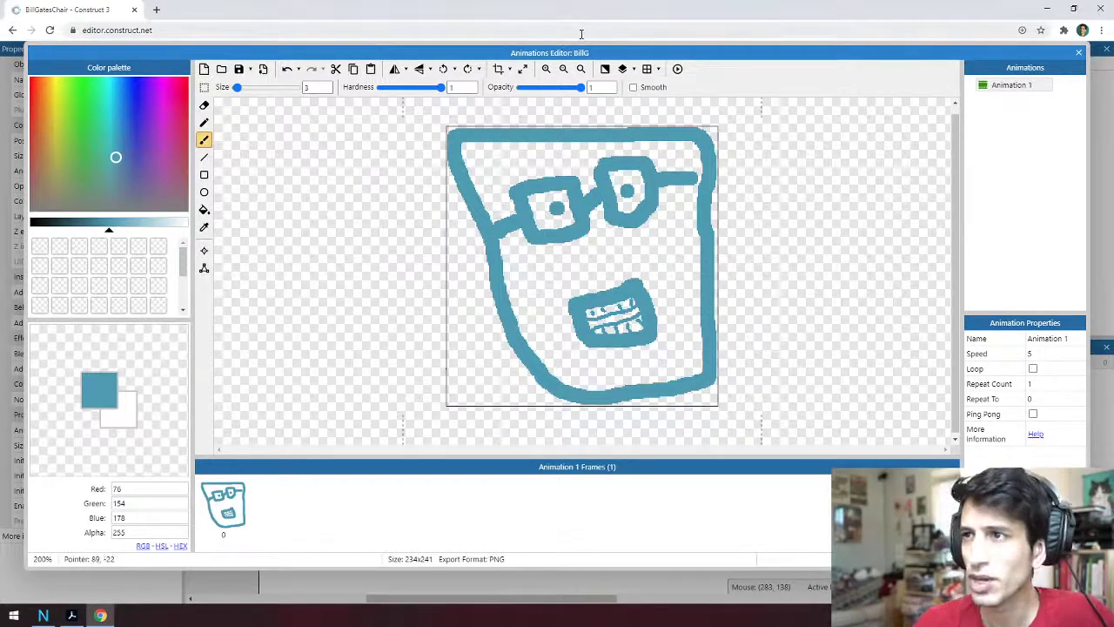
# Paint a diagonal stroke across the upper-left corner of the face outline with the brush size set to 13
pyautogui.moveTo(241, 94); pyautogui.dragTo(246, 96)
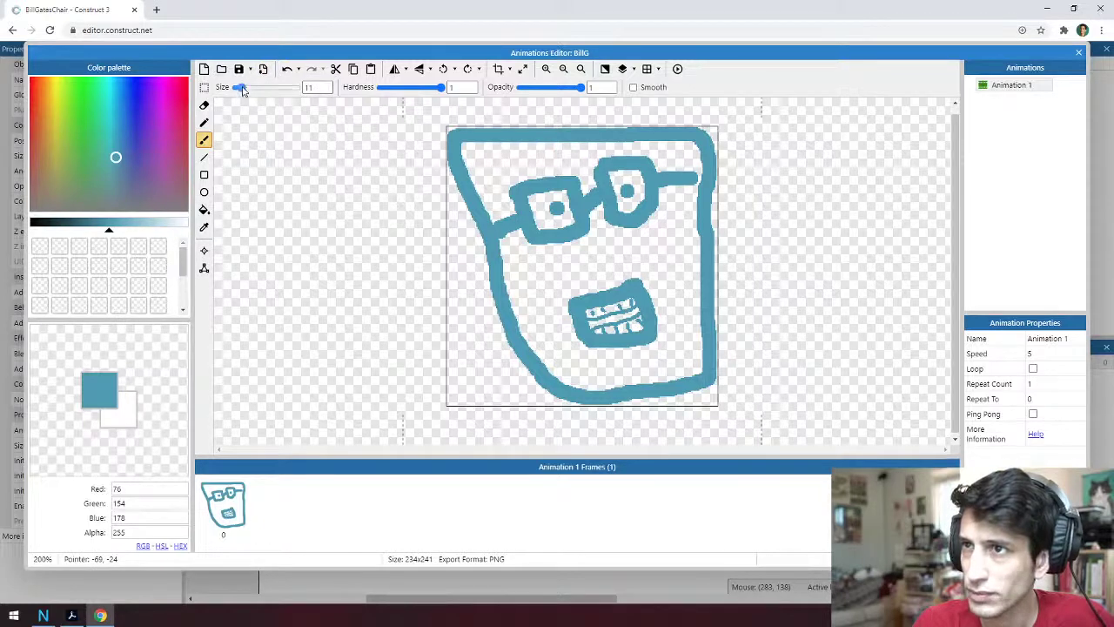
pyautogui.moveTo(246, 92); pyautogui.dragTo(244, 89)
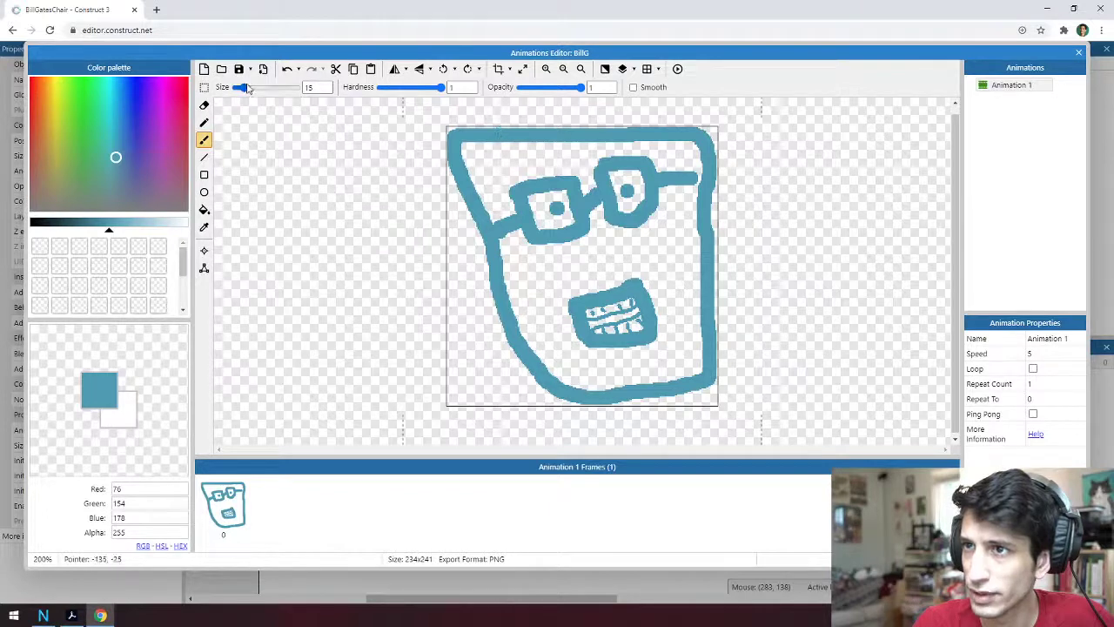
pyautogui.moveTo(246, 89); pyautogui.dragTo(242, 88)
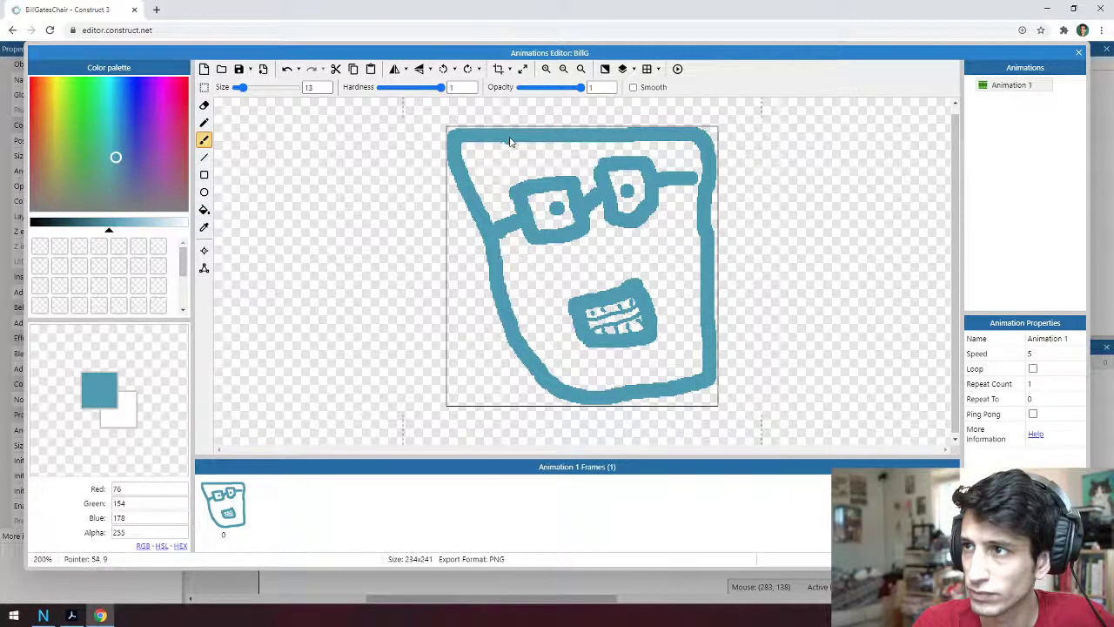
pyautogui.moveTo(510, 142)
pyautogui.mouseDown()
pyautogui.moveTo(477, 167)
pyautogui.moveTo(473, 197)
pyautogui.mouseUp()
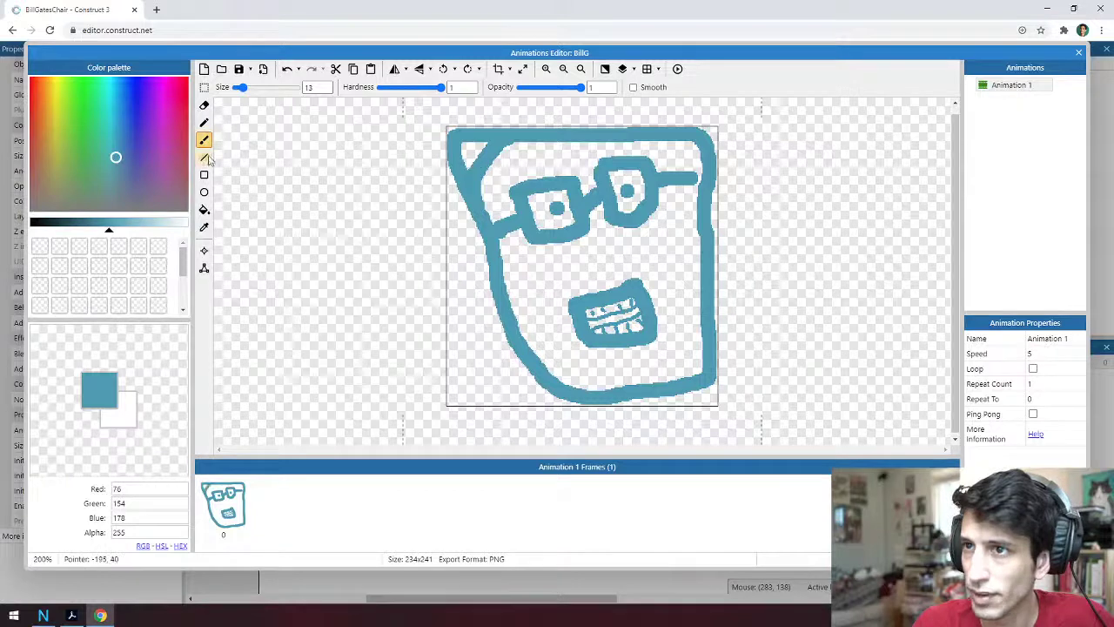
# Erase the leftover outer corner of the face outline with the size 12 eraser and crop the transparent edges
pyautogui.click(203, 104)
pyautogui.moveTo(443, 133)
pyautogui.mouseDown()
pyautogui.moveTo(495, 127)
pyautogui.moveTo(464, 150)
pyautogui.moveTo(457, 199)
pyautogui.moveTo(455, 116)
pyautogui.mouseUp()
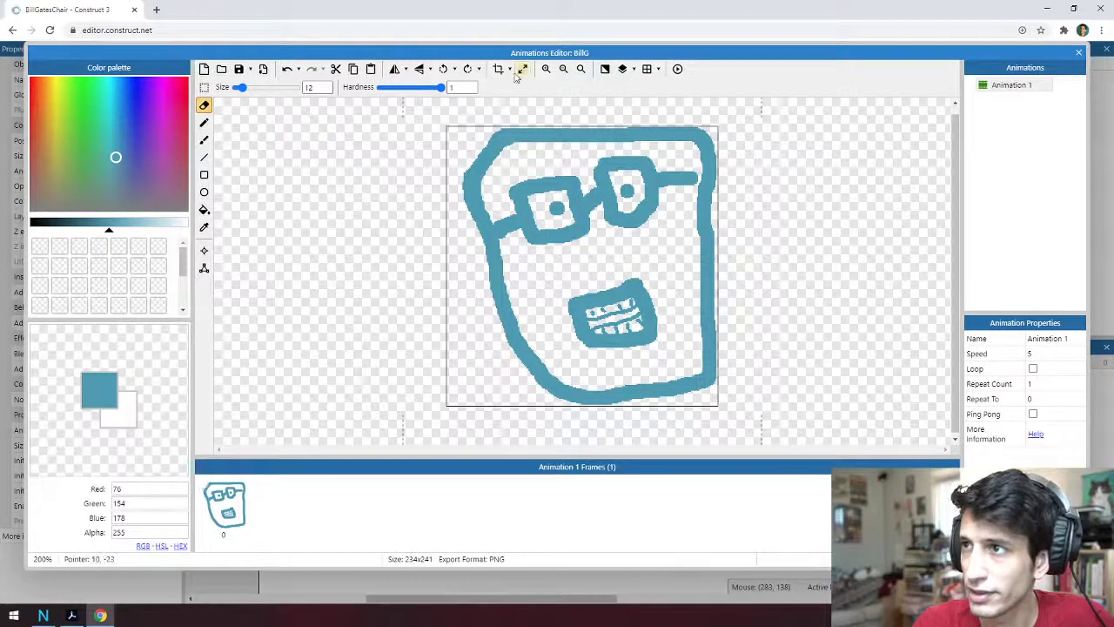
pyautogui.click(521, 71)
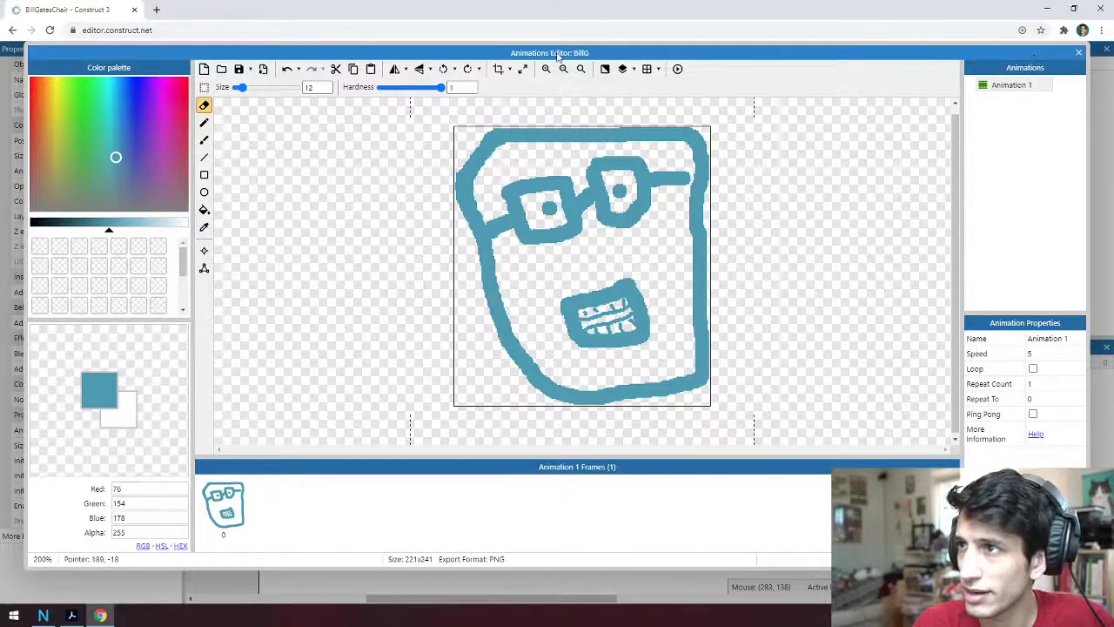
# Close the animations editor, shrink the BillG sprite to about 75 x 95 and leave it deselected in the layout's upper-left area
pyautogui.click(1078, 52)
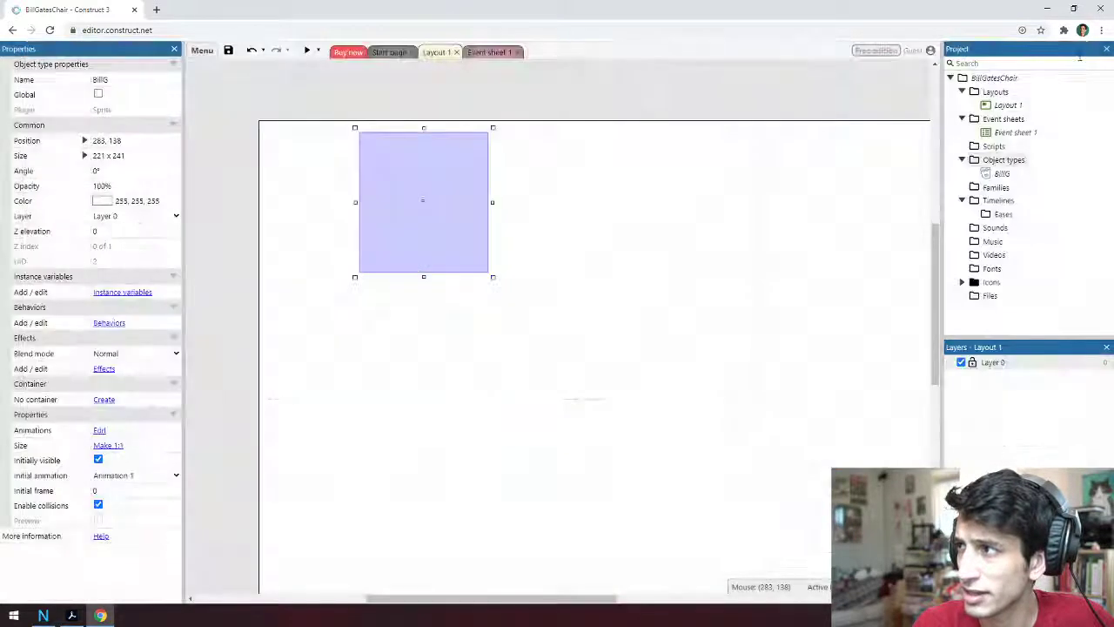
pyautogui.moveTo(492, 276); pyautogui.dragTo(359, 266)
pyautogui.click(451, 197)
pyautogui.click(644, 289)
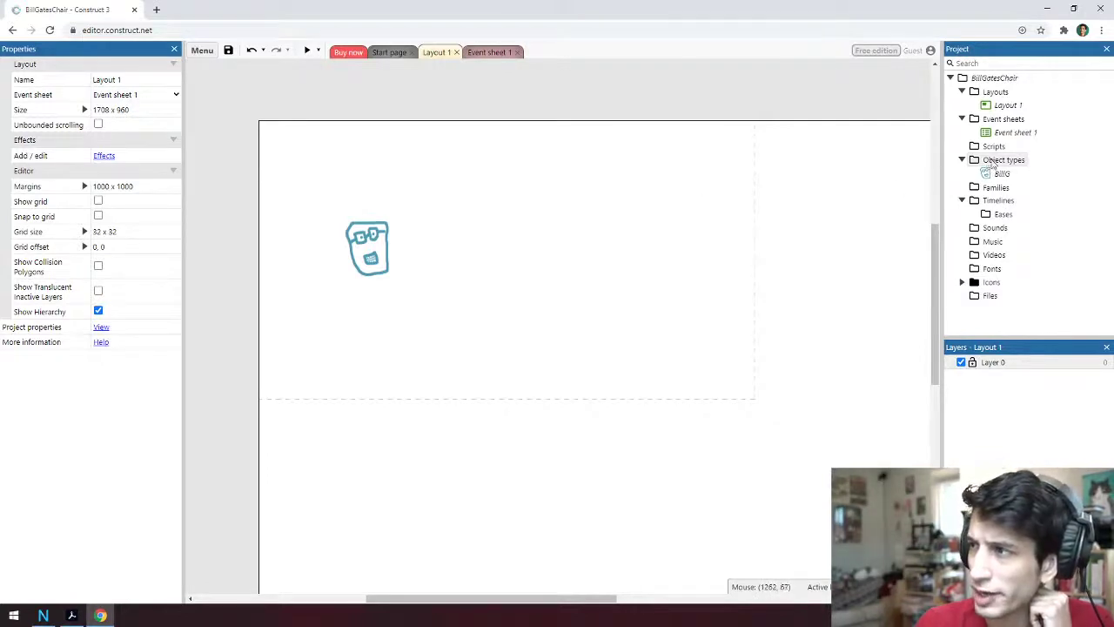
# Create a new Sprite object type named Chair and place it in the layout at about (455, 177)
pyautogui.rightClick(991, 162)
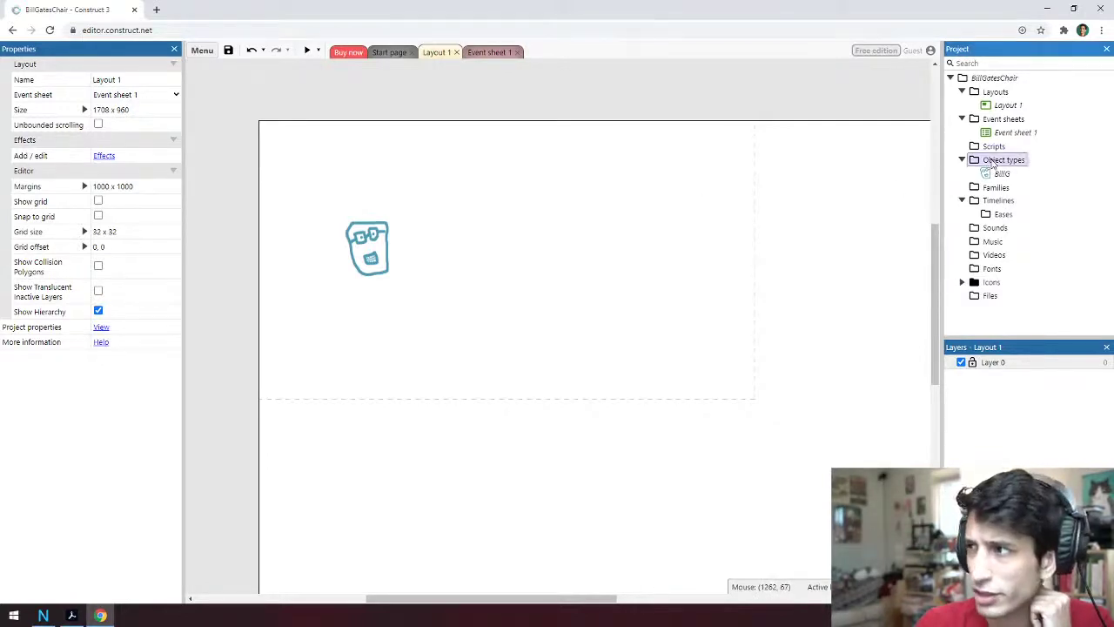
pyautogui.click(1013, 172)
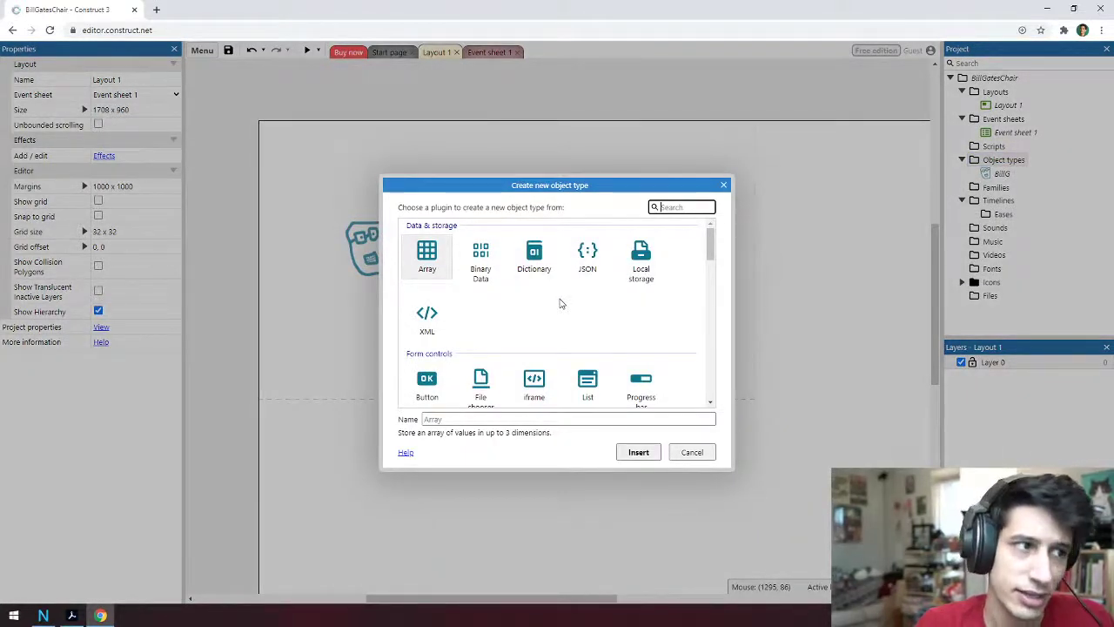
pyautogui.scroll(-3, 561, 302)
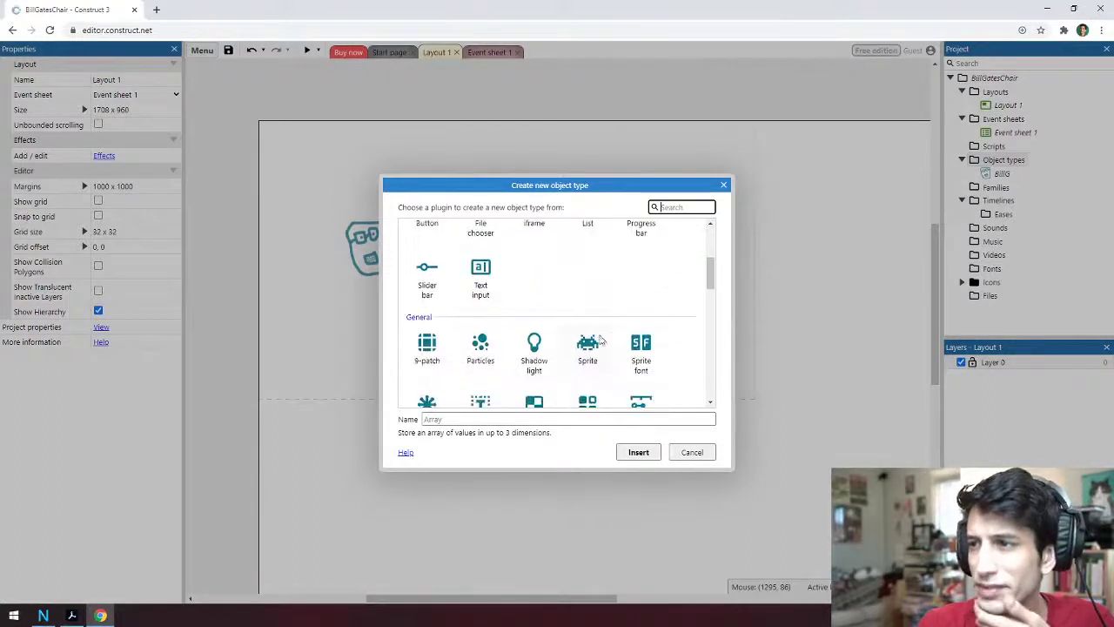
pyautogui.click(595, 349)
pyautogui.click(562, 419)
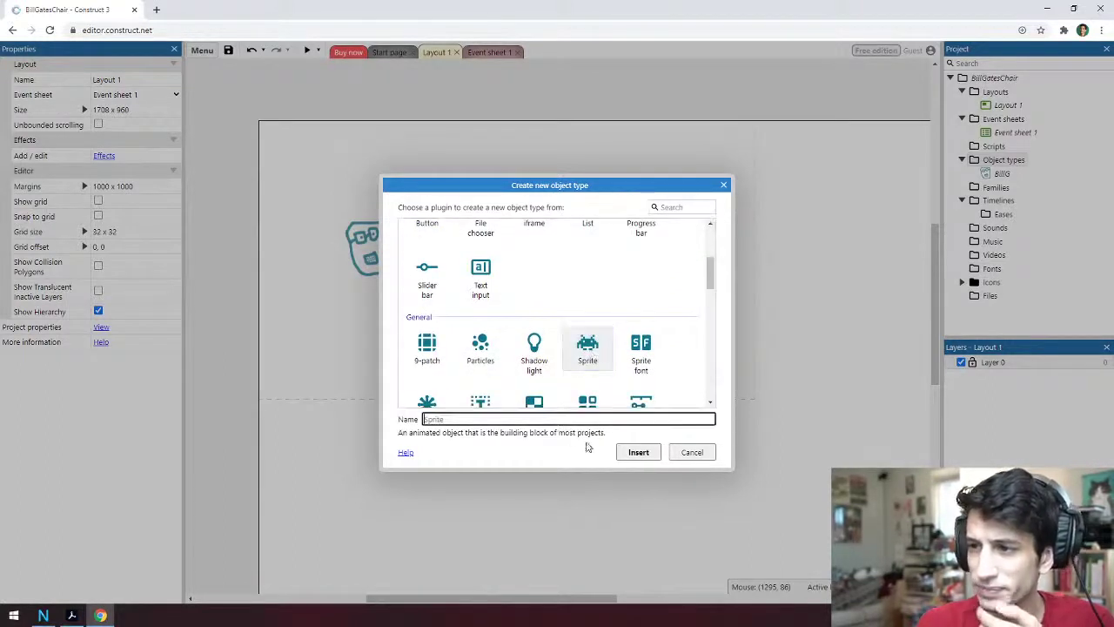
pyautogui.write('Chair')
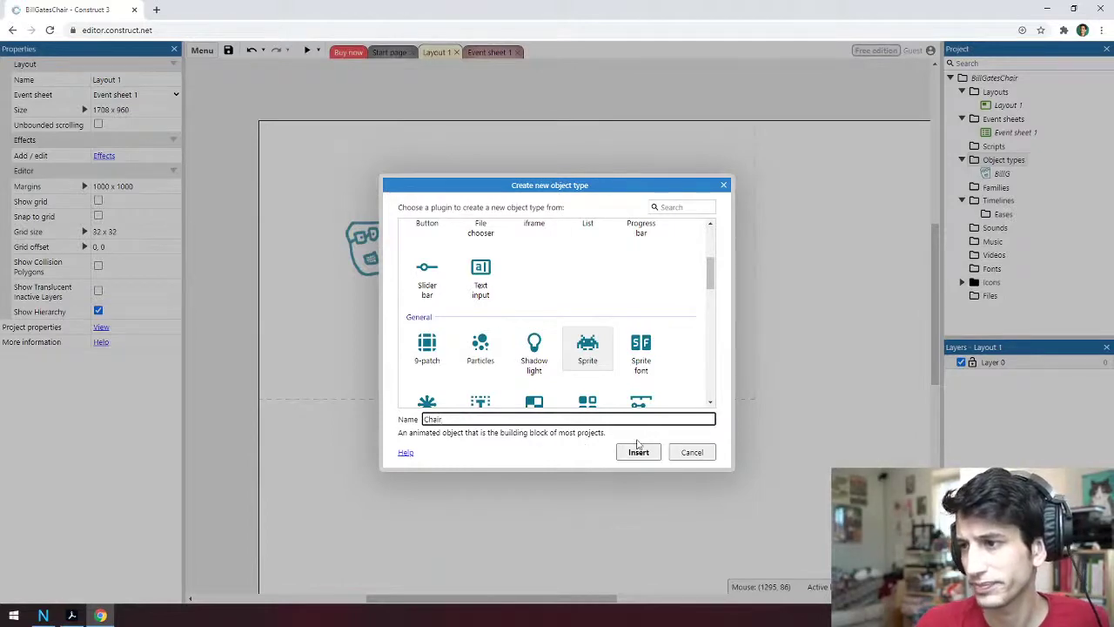
pyautogui.click(638, 450)
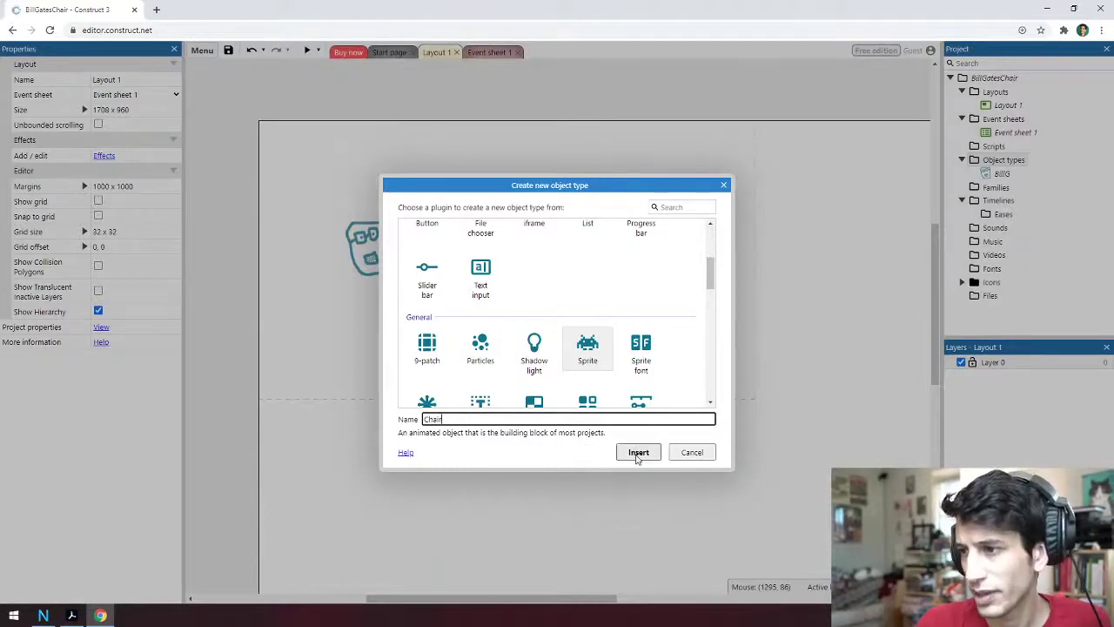
pyautogui.click(523, 225)
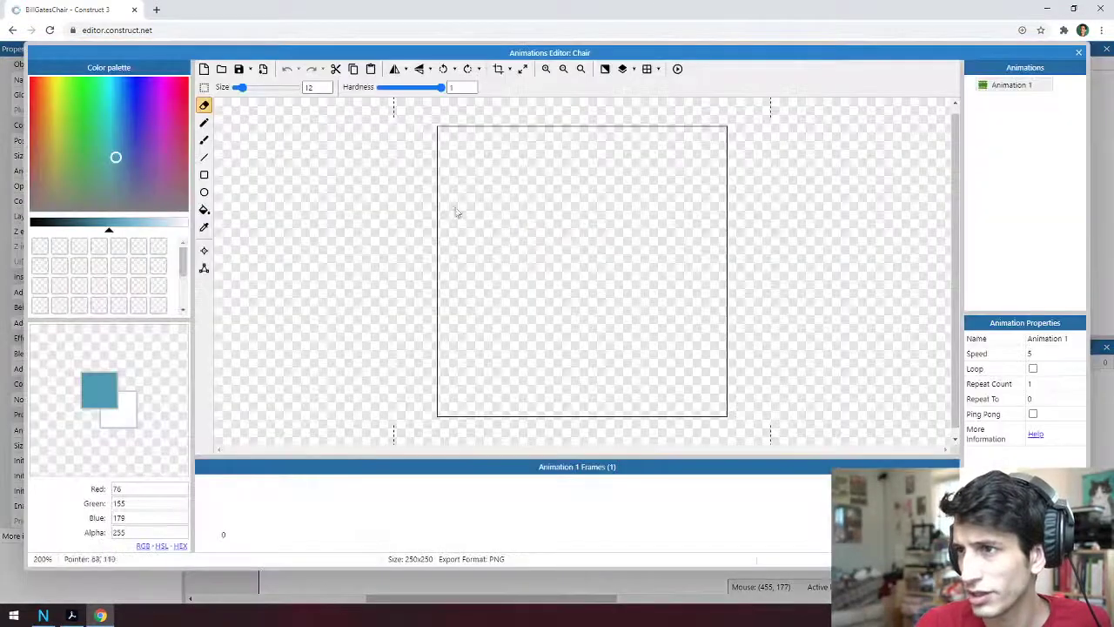
# Paint a side-view chair in blue (RGB 70, 108, 184) with the size 13 brush, undoing the first stroke and redrawing it smaller
pyautogui.moveTo(257, 89)
pyautogui.mouseDown()
pyautogui.moveTo(269, 89)
pyautogui.moveTo(244, 89)
pyautogui.mouseUp()
pyautogui.click(109, 126)
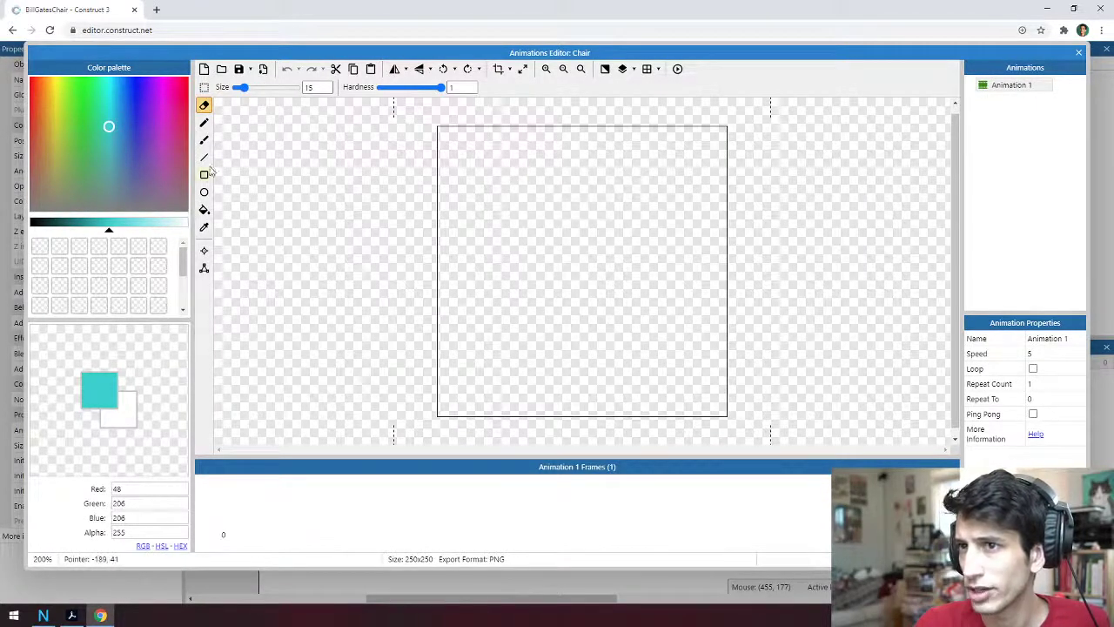
pyautogui.click(204, 139)
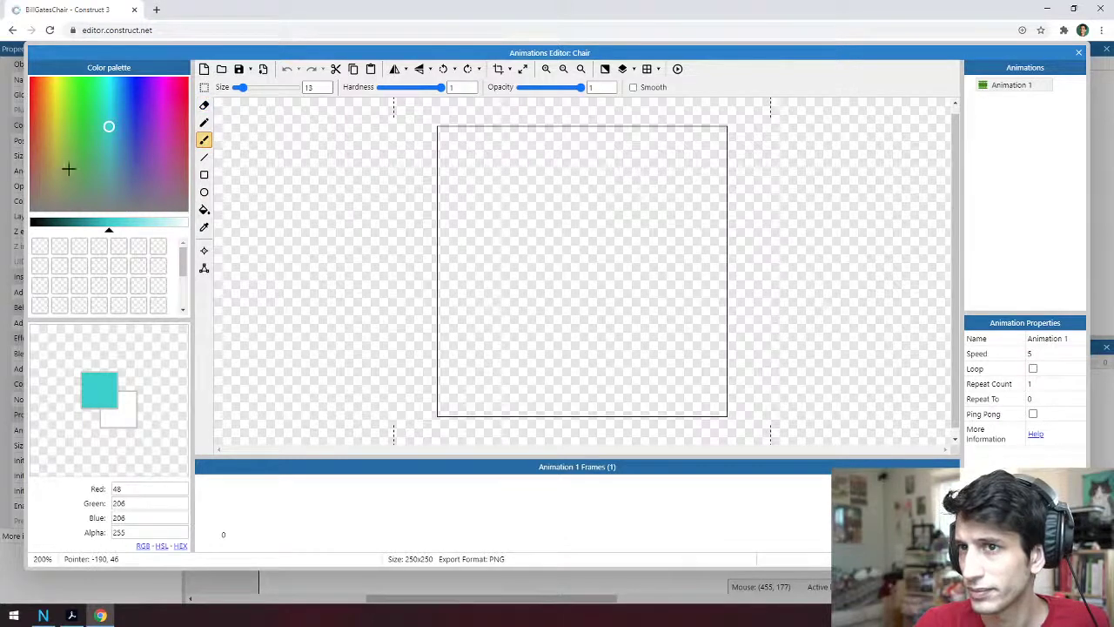
pyautogui.click(126, 150)
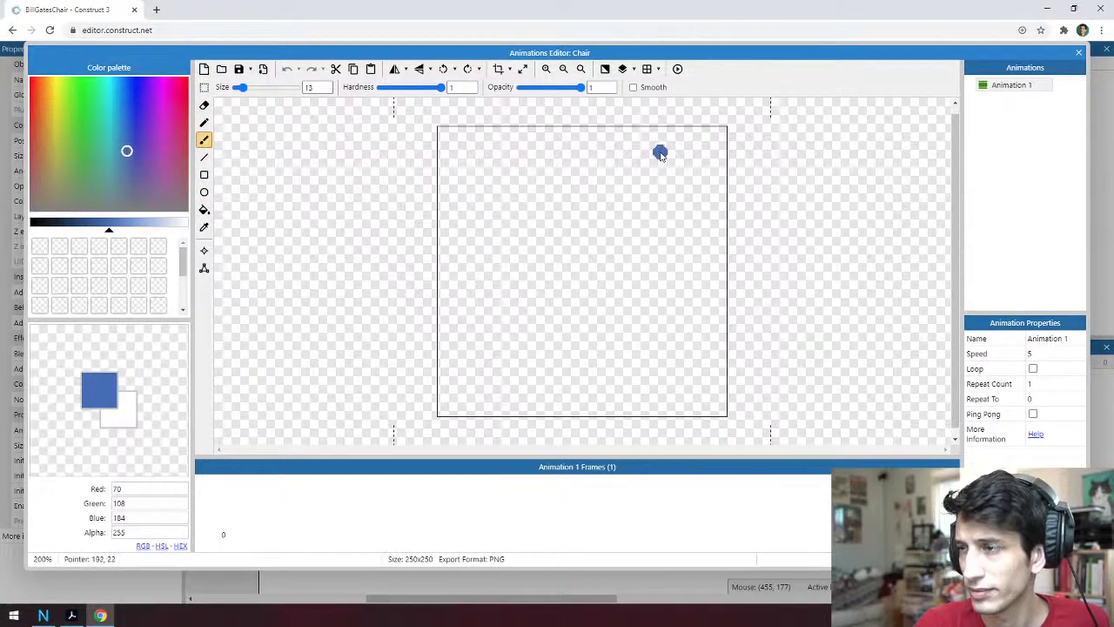
pyautogui.moveTo(684, 135)
pyautogui.mouseDown()
pyautogui.moveTo(696, 224)
pyautogui.moveTo(687, 274)
pyautogui.moveTo(655, 297)
pyautogui.moveTo(541, 311)
pyautogui.moveTo(544, 380)
pyautogui.mouseUp()
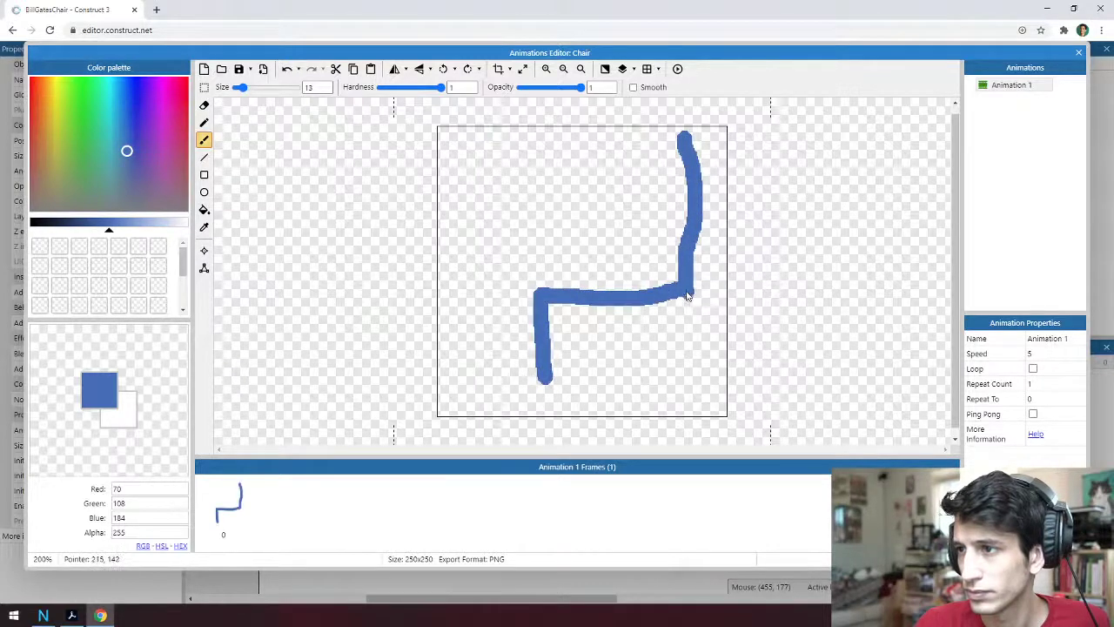
pyautogui.hotkey('ctrl', 'z')
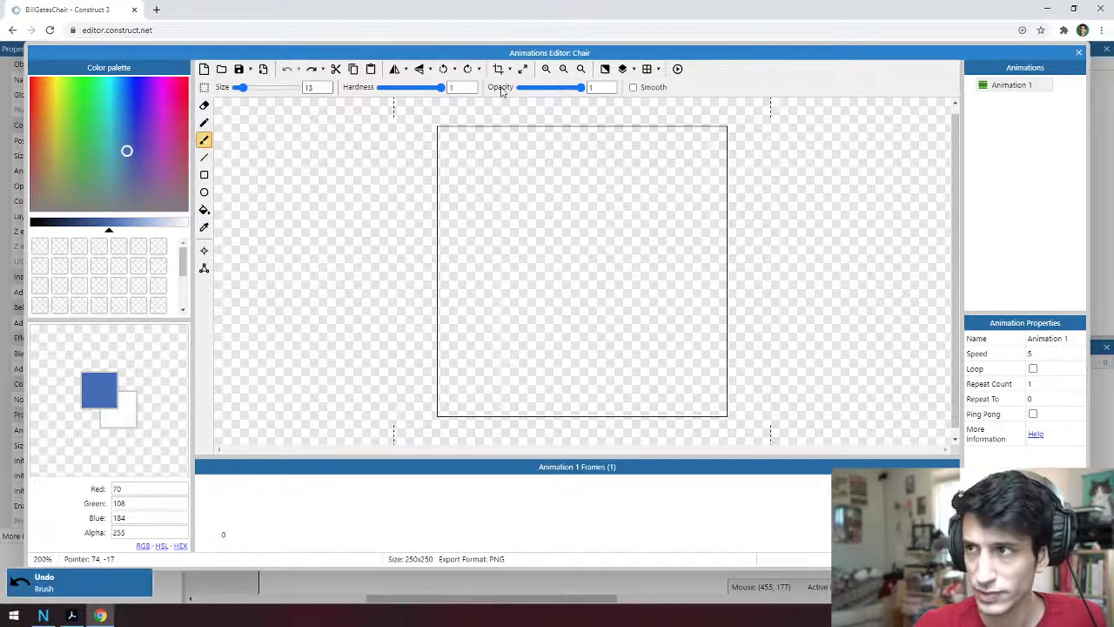
pyautogui.moveTo(594, 164)
pyautogui.mouseDown()
pyautogui.moveTo(594, 254)
pyautogui.moveTo(516, 258)
pyautogui.moveTo(515, 311)
pyautogui.mouseUp()
pyautogui.moveTo(594, 256); pyautogui.dragTo(595, 309)
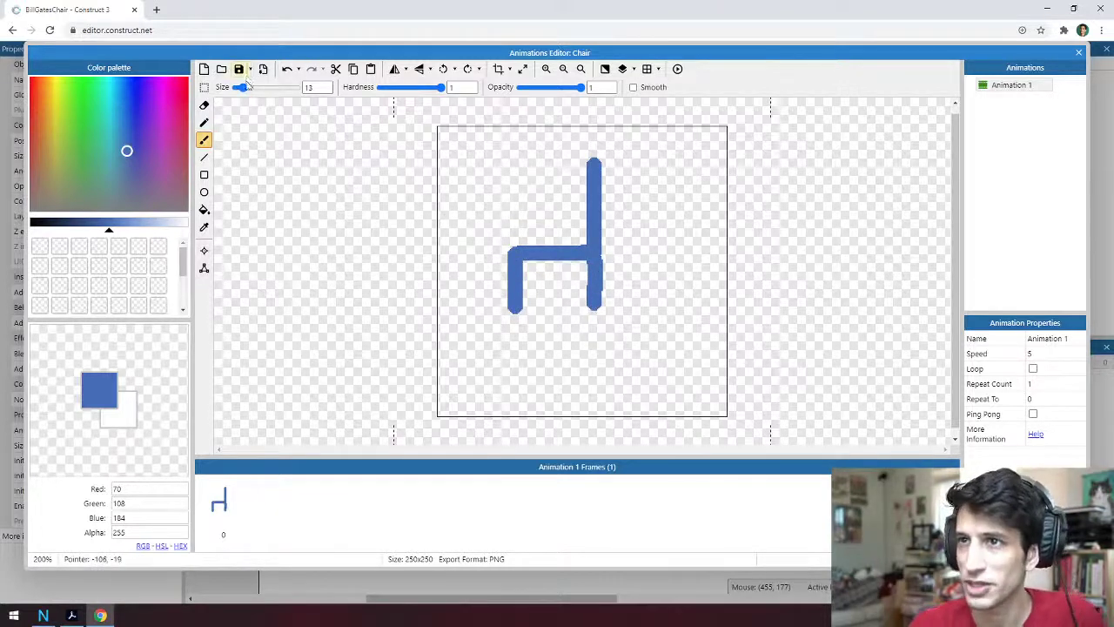
# Crop the transparent edges around the chair drawing, undo the stray brush mark and close the animations editor
pyautogui.click(499, 73)
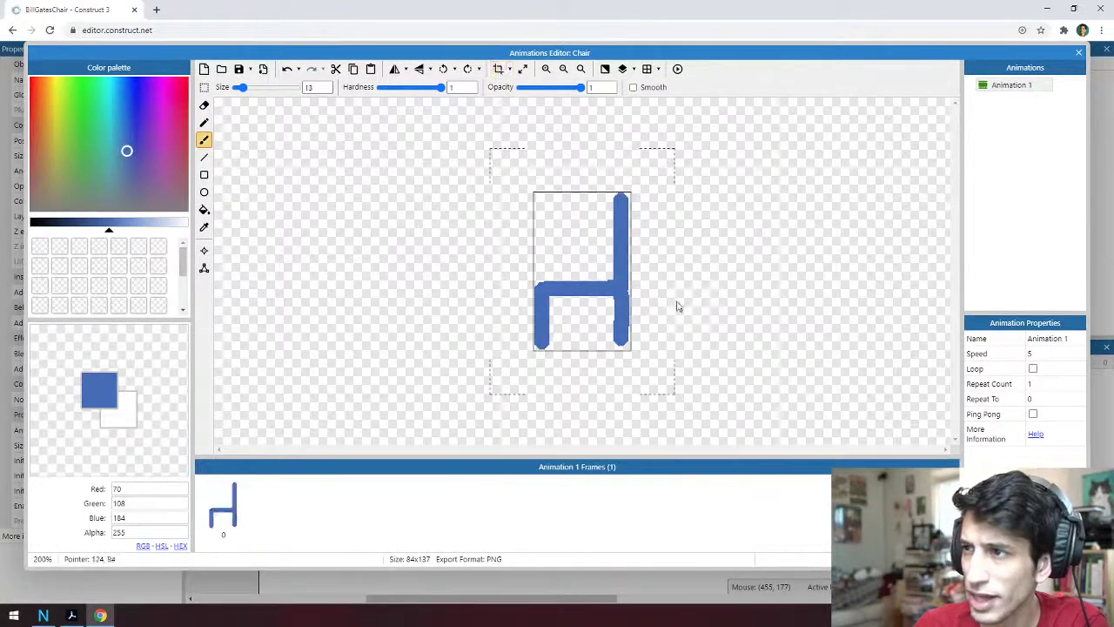
pyautogui.click(552, 317)
pyautogui.hotkey('ctrl', 'z')
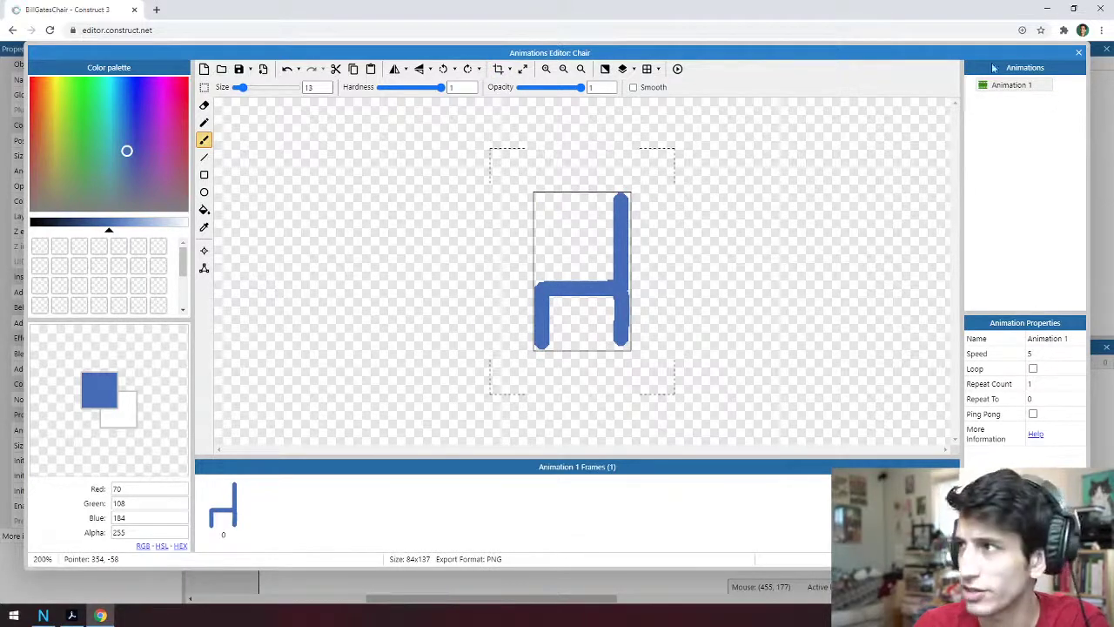
pyautogui.click(1079, 54)
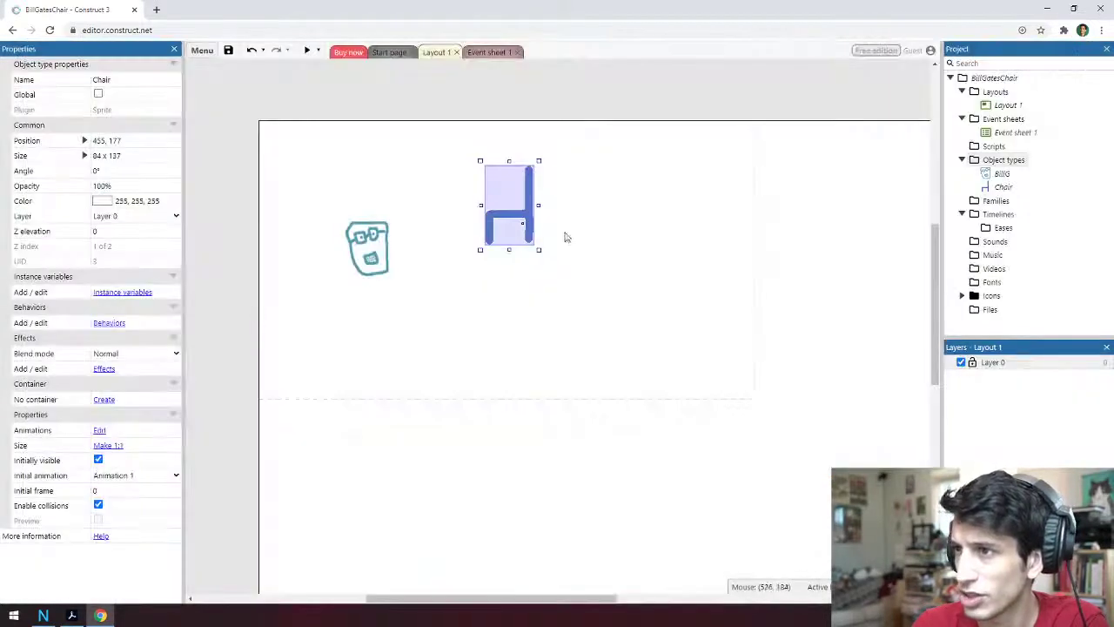
# Shrink the Chair sprite and move it across from the BillG face, toward the right half of the viewport area
pyautogui.moveTo(540, 161); pyautogui.dragTo(602, 280)
pyautogui.click(539, 262)
pyautogui.click(458, 194)
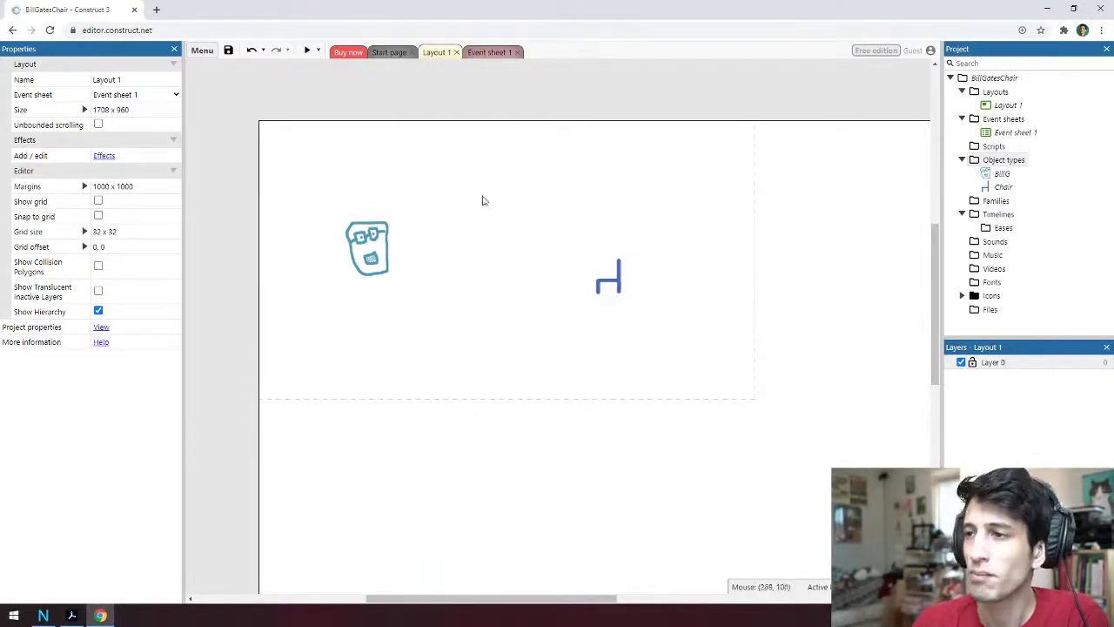
pyautogui.moveTo(612, 276); pyautogui.dragTo(580, 272)
pyautogui.click(540, 280)
pyautogui.click(453, 217)
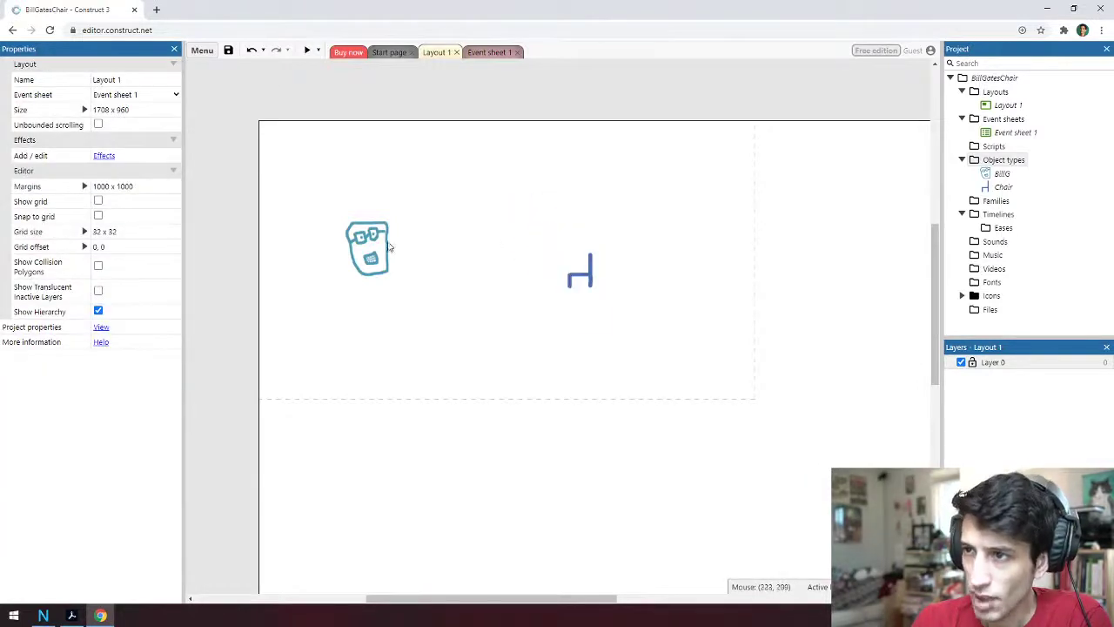
# Preview the project, close the preview, and move the BillG sprite closer to the chair, to about (365, 241)
pyautogui.click(308, 52)
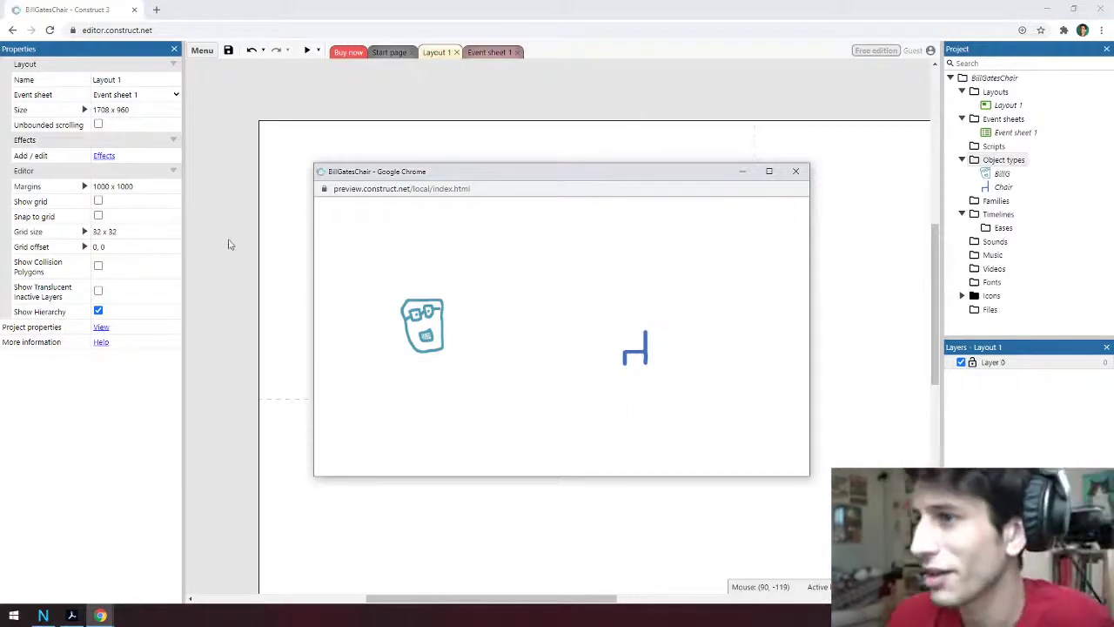
pyautogui.click(796, 172)
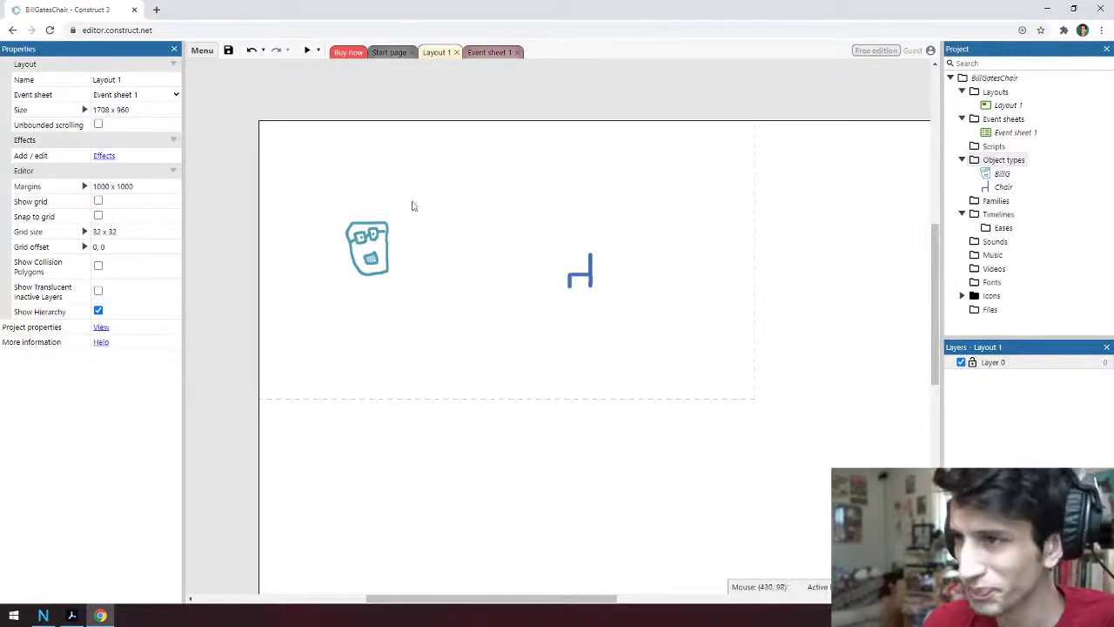
pyautogui.moveTo(366, 243); pyautogui.dragTo(469, 255)
pyautogui.click(455, 171)
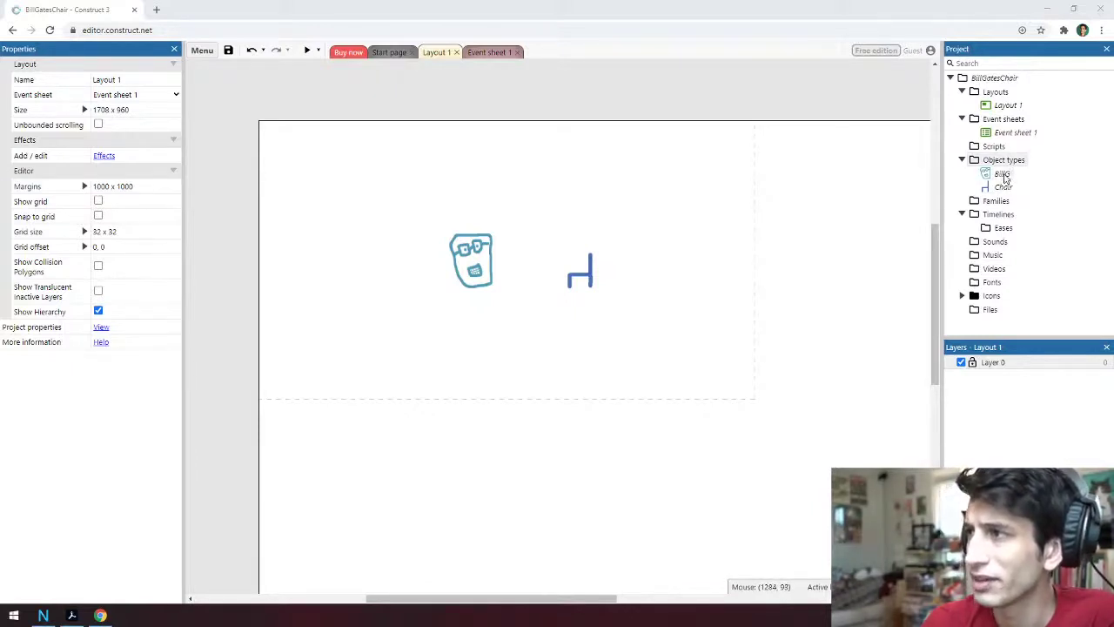
pyautogui.rightClick(1006, 175)
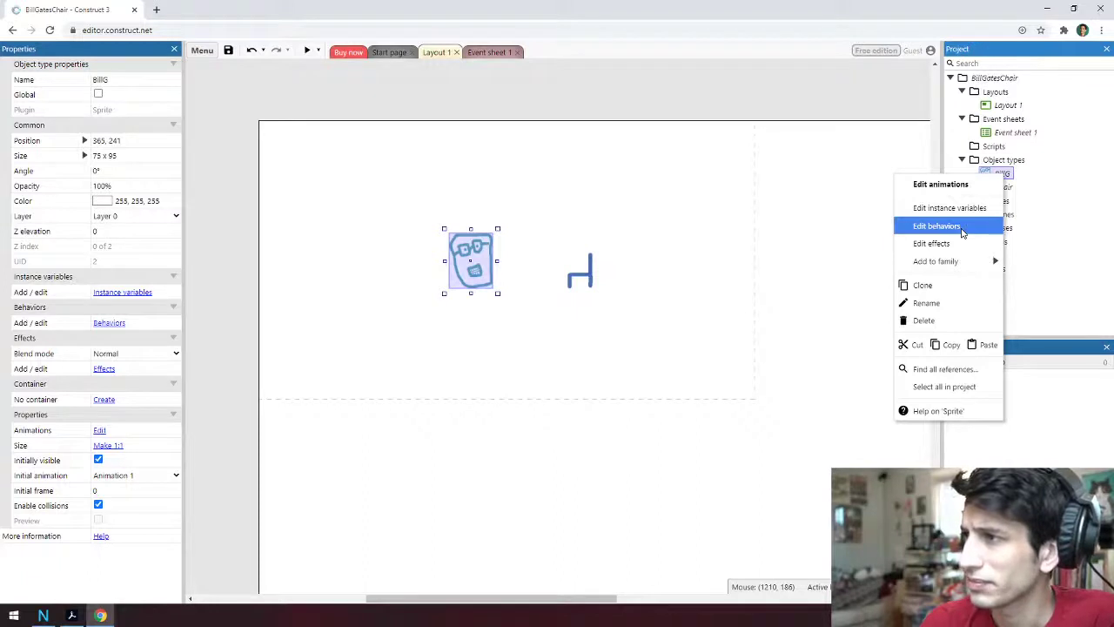
pyautogui.click(937, 227)
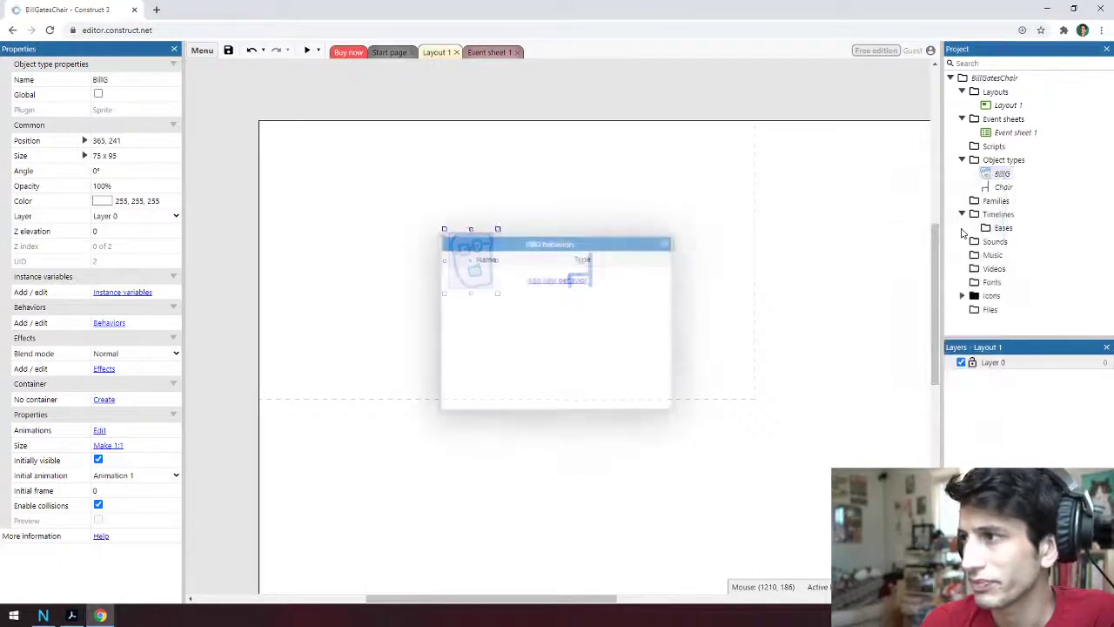
pyautogui.click(666, 243)
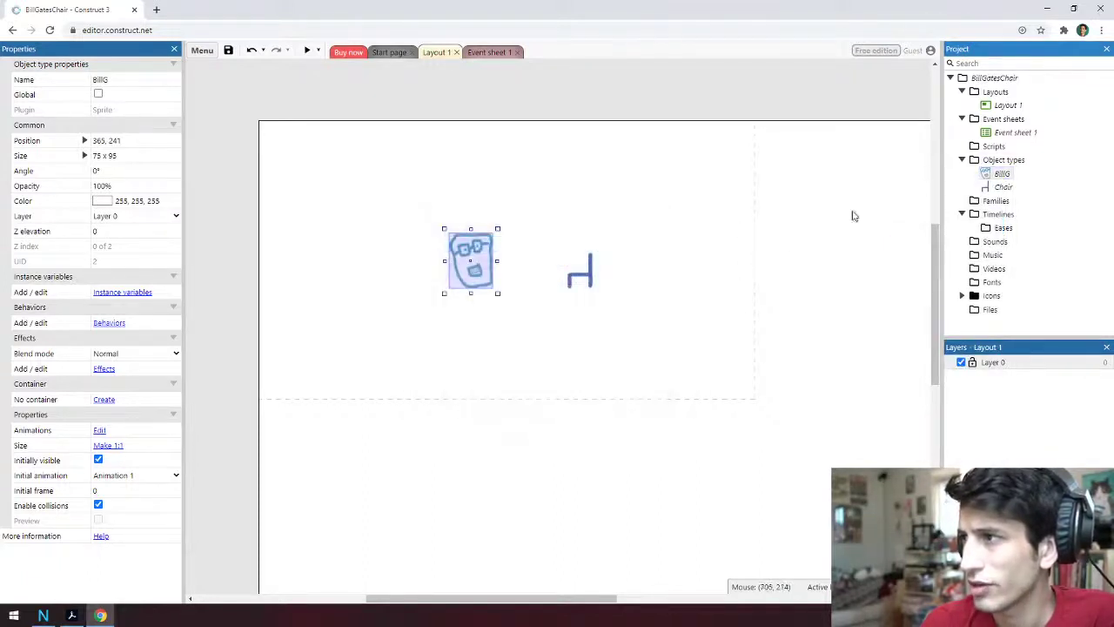
# Examine the behaviors available to add to BillG, including the descriptions of Bound to layout, Pin, Wrap and Tween
pyautogui.rightClick(1001, 174)
pyautogui.click(1029, 226)
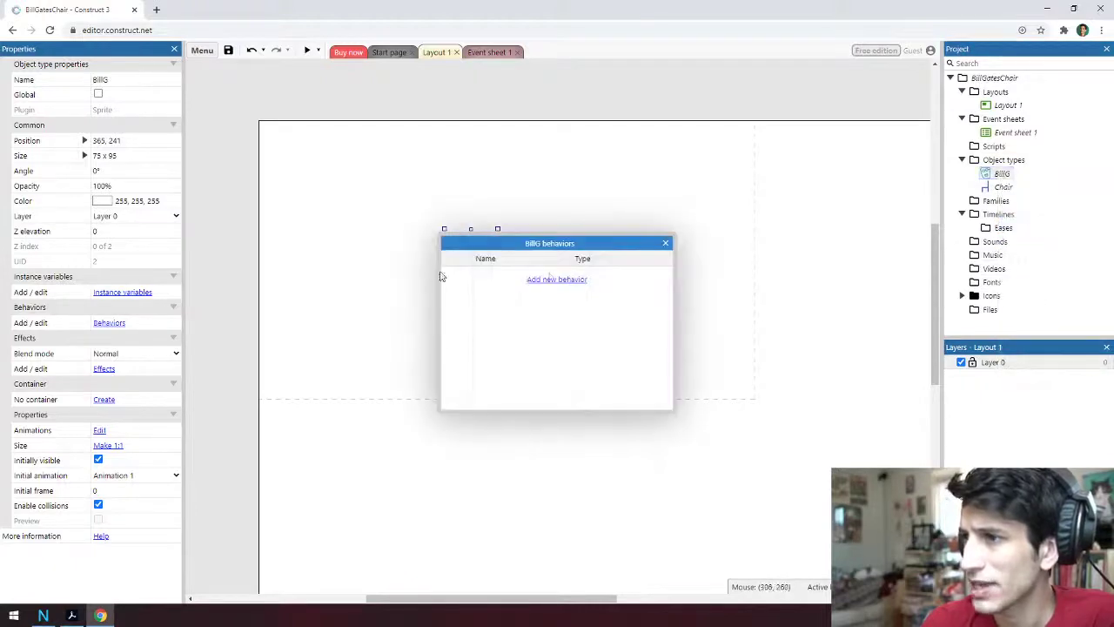
pyautogui.click(551, 281)
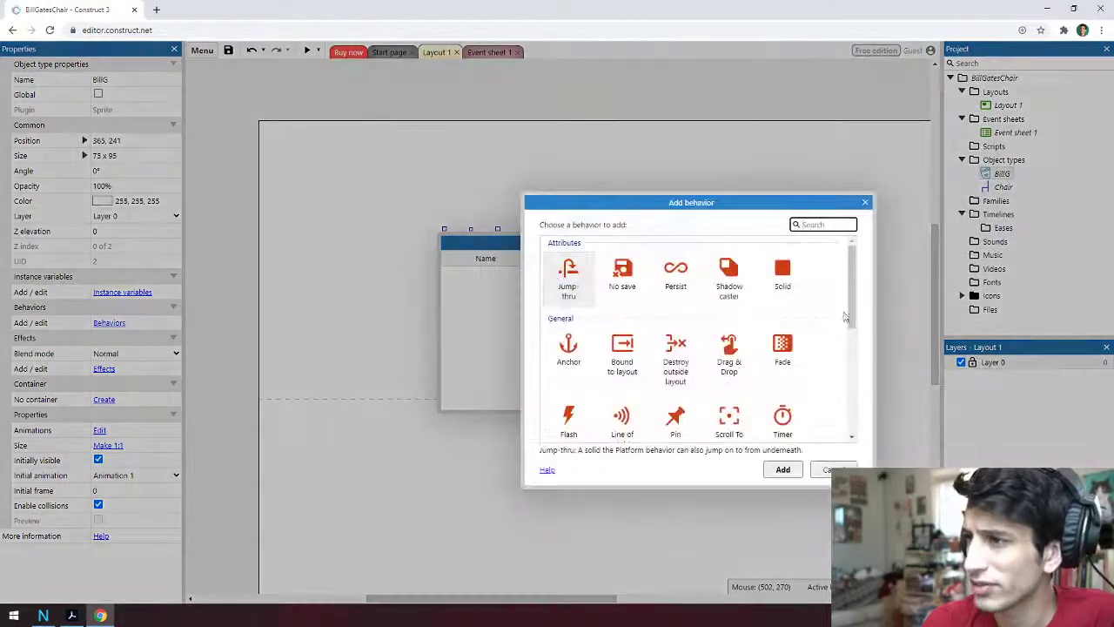
pyautogui.scroll(-1, 832, 318)
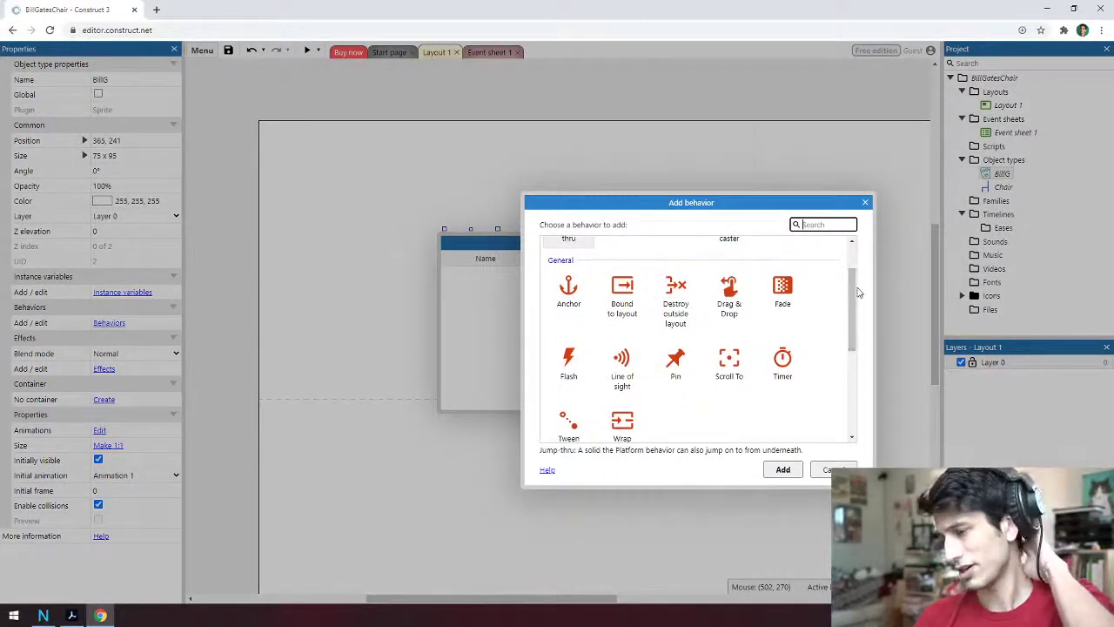
pyautogui.scroll(-1, 830, 313)
pyautogui.scroll(-2, 830, 320)
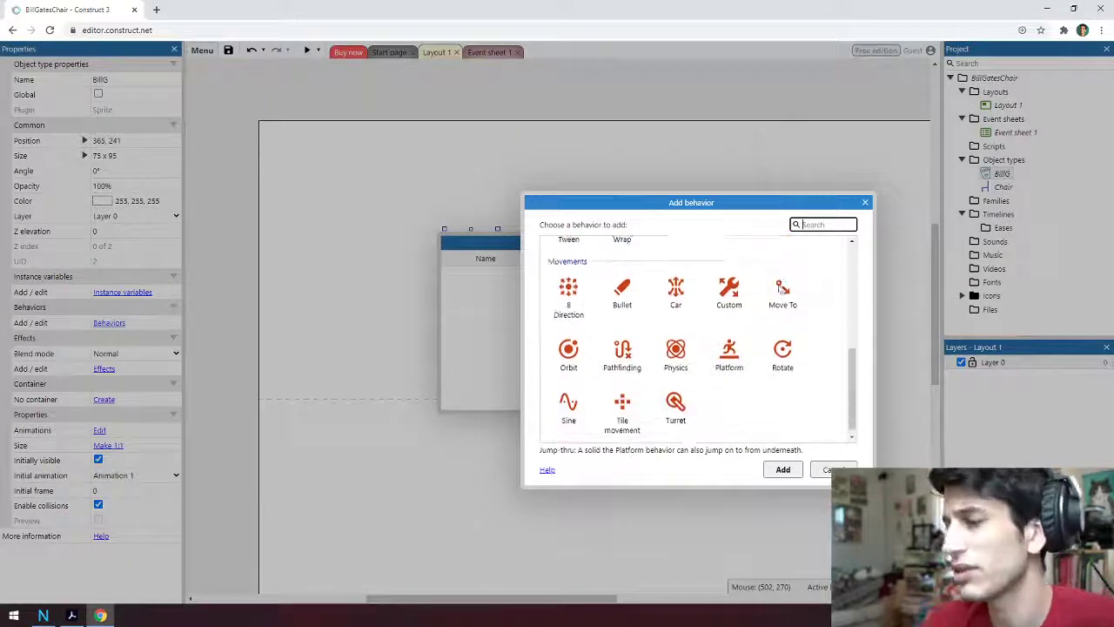
pyautogui.scroll(3, 811, 326)
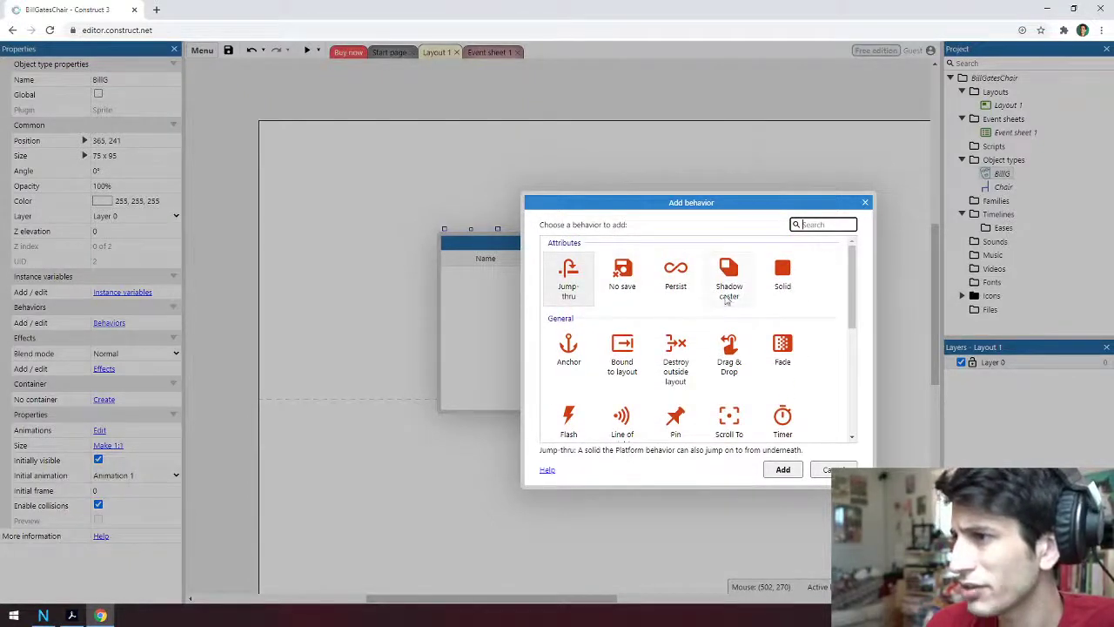
pyautogui.click(660, 296)
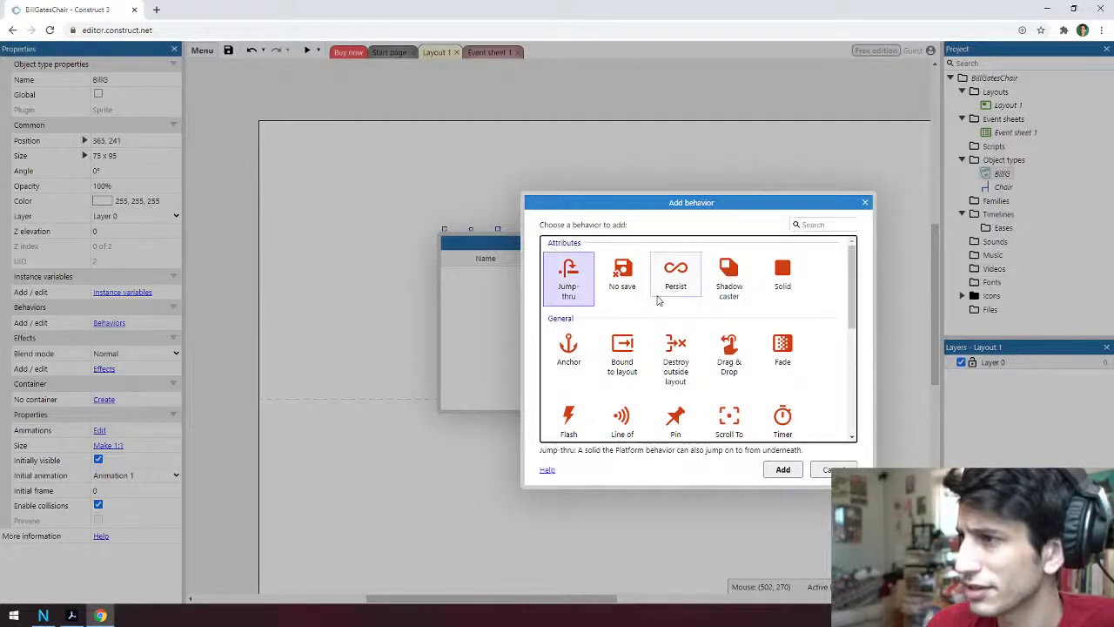
pyautogui.click(622, 350)
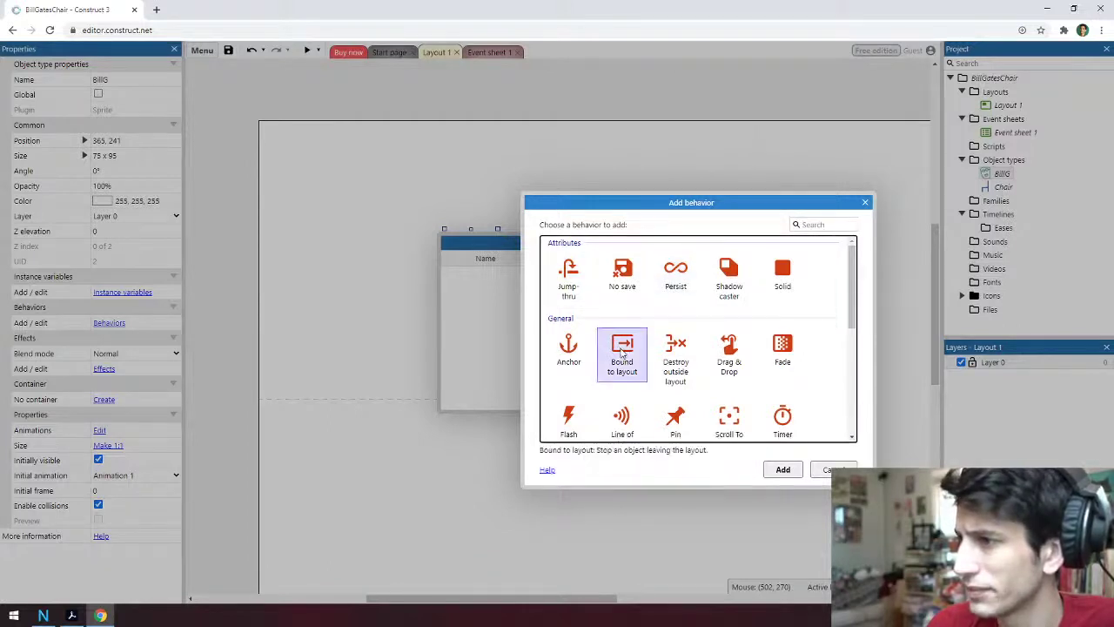
pyautogui.scroll(-2, 670, 348)
pyautogui.click(675, 305)
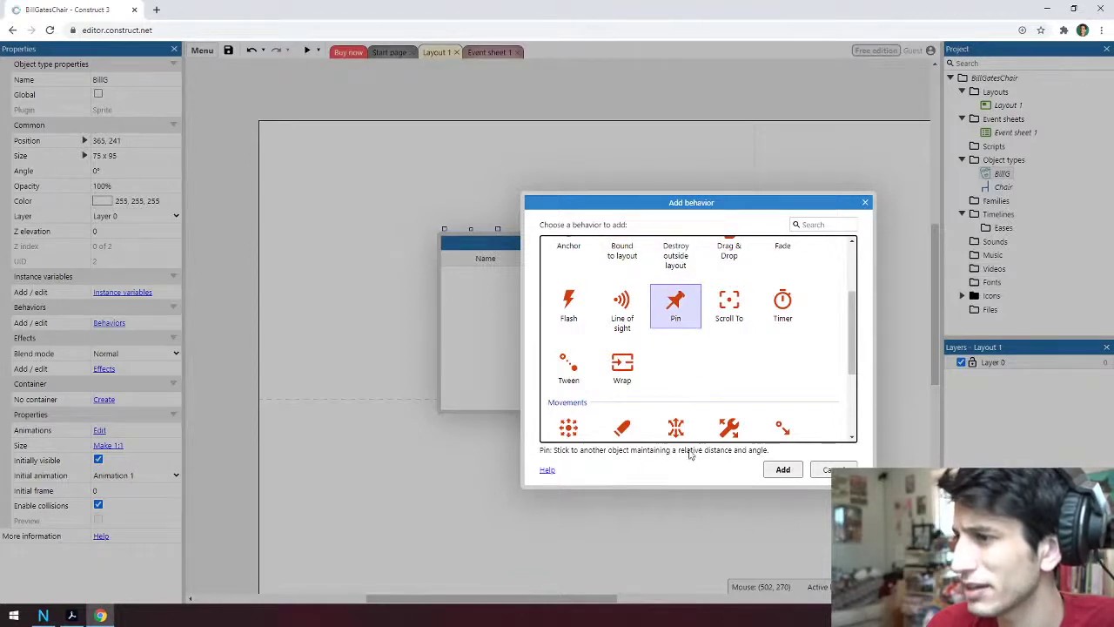
pyautogui.scroll(-1, 693, 351)
pyautogui.click(622, 309)
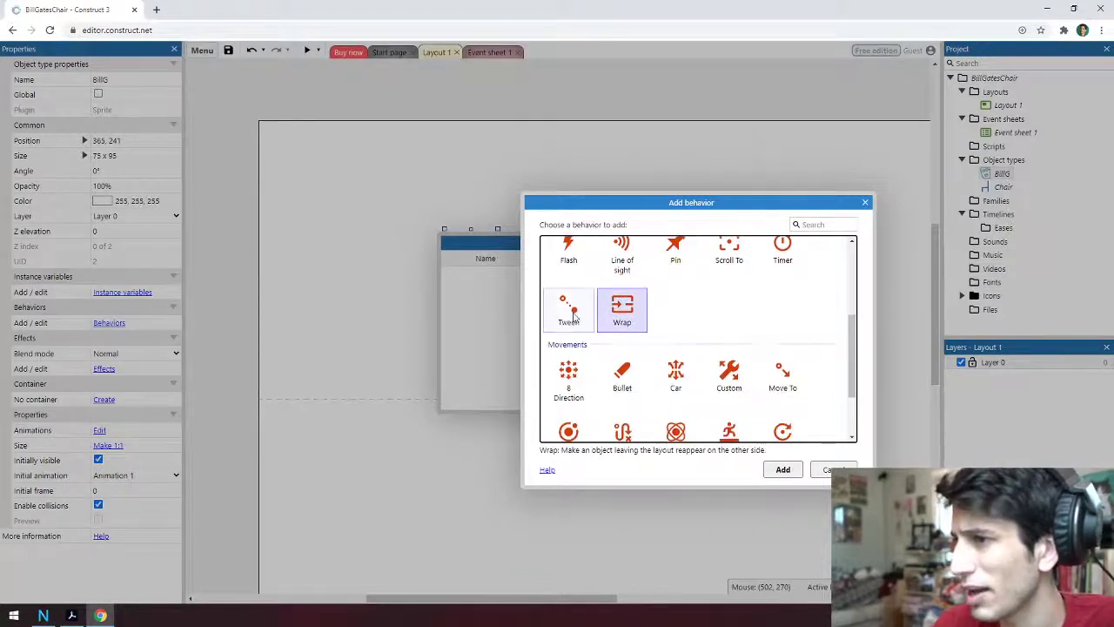
pyautogui.click(569, 315)
pyautogui.scroll(-1, 610, 370)
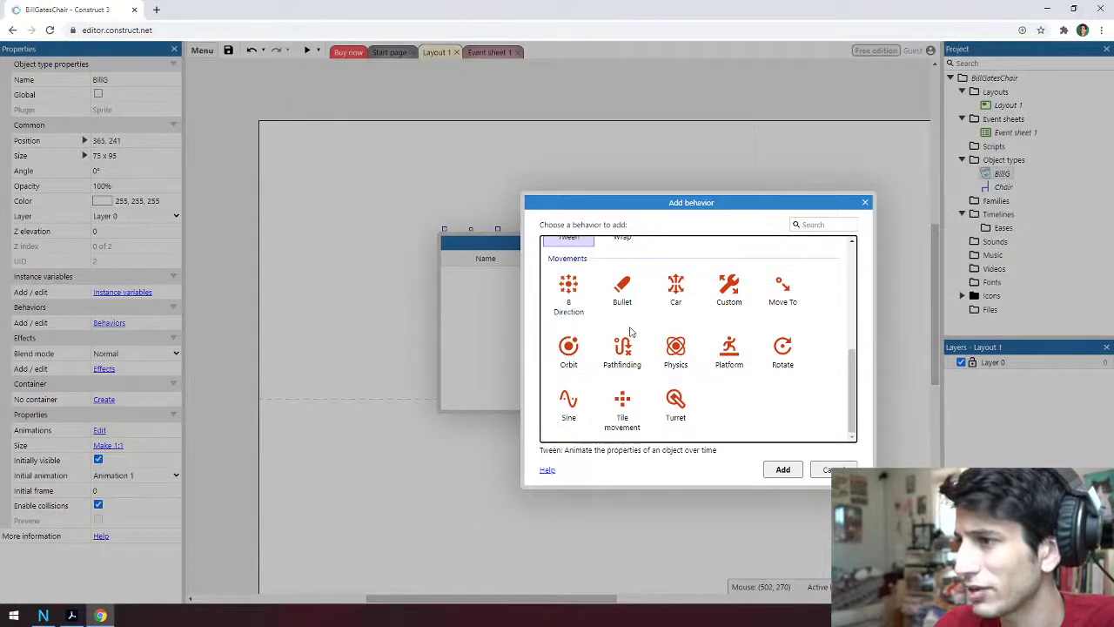
# Add the Platform behavior to BillG and close its behaviors dialog
pyautogui.click(735, 357)
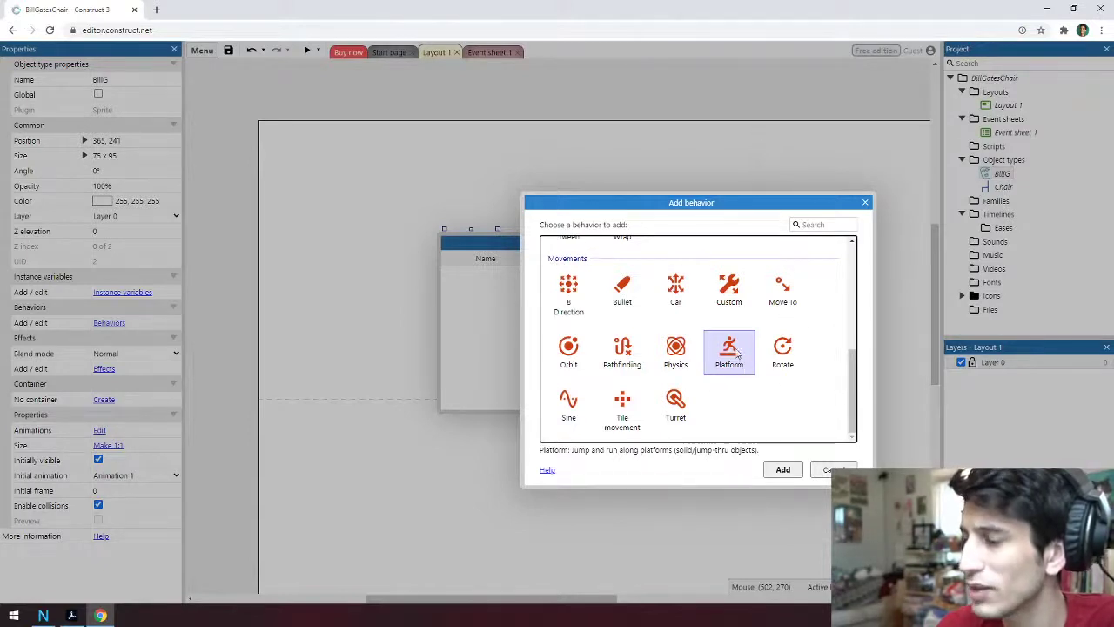
pyautogui.click(782, 471)
pyautogui.click(664, 241)
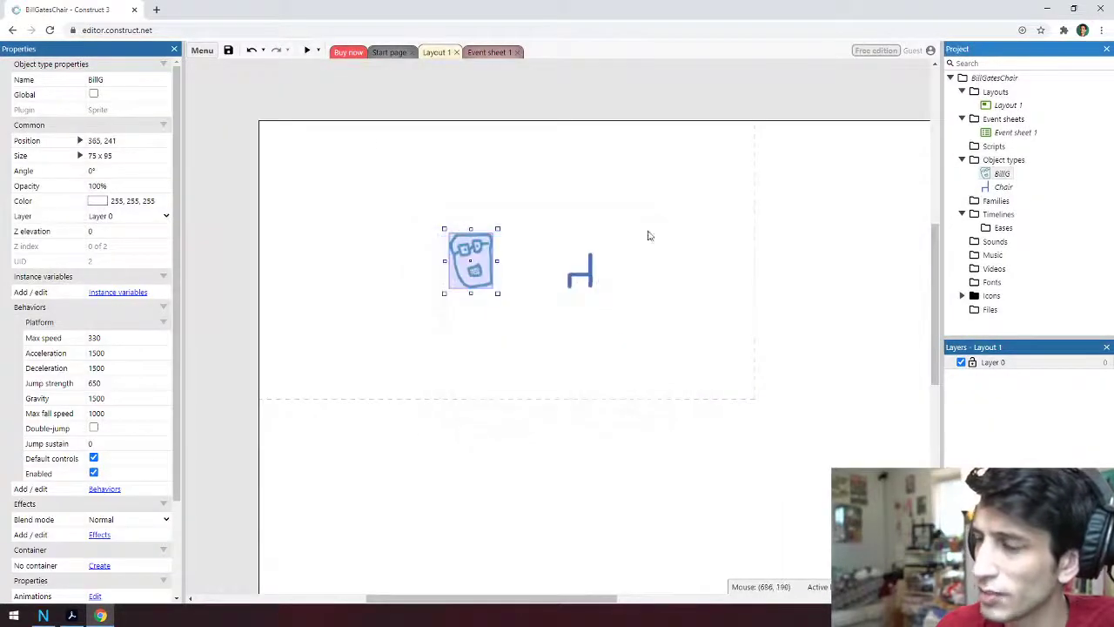
# Move the BillG sprite up and to the left, away from the chair, and run and close a project preview
pyautogui.moveTo(493, 275); pyautogui.dragTo(454, 233)
pyautogui.click(511, 218)
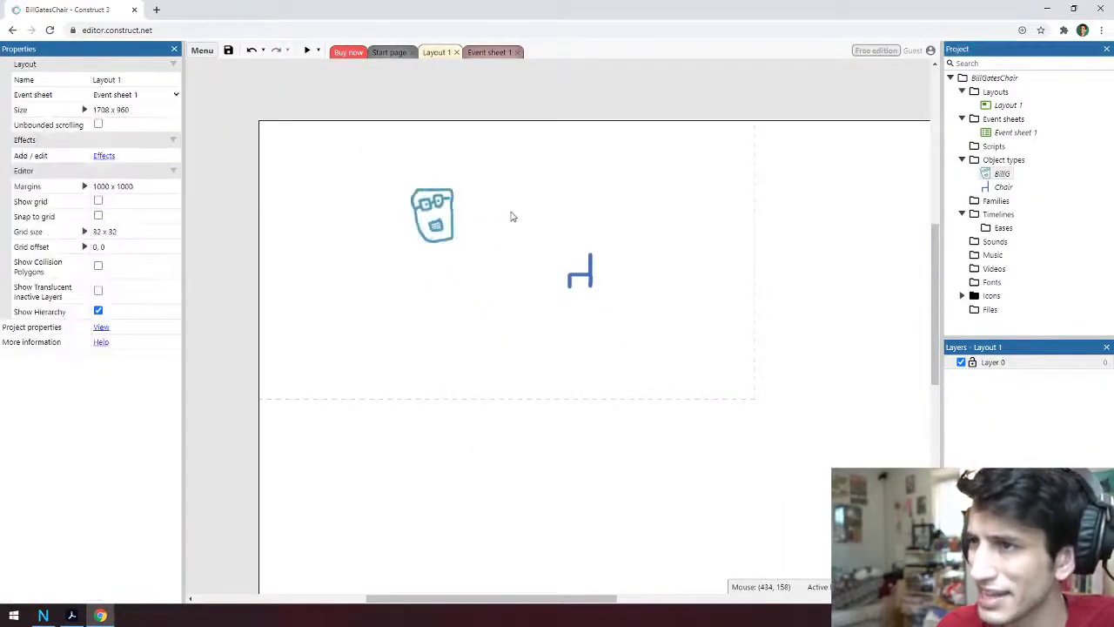
pyautogui.click(308, 51)
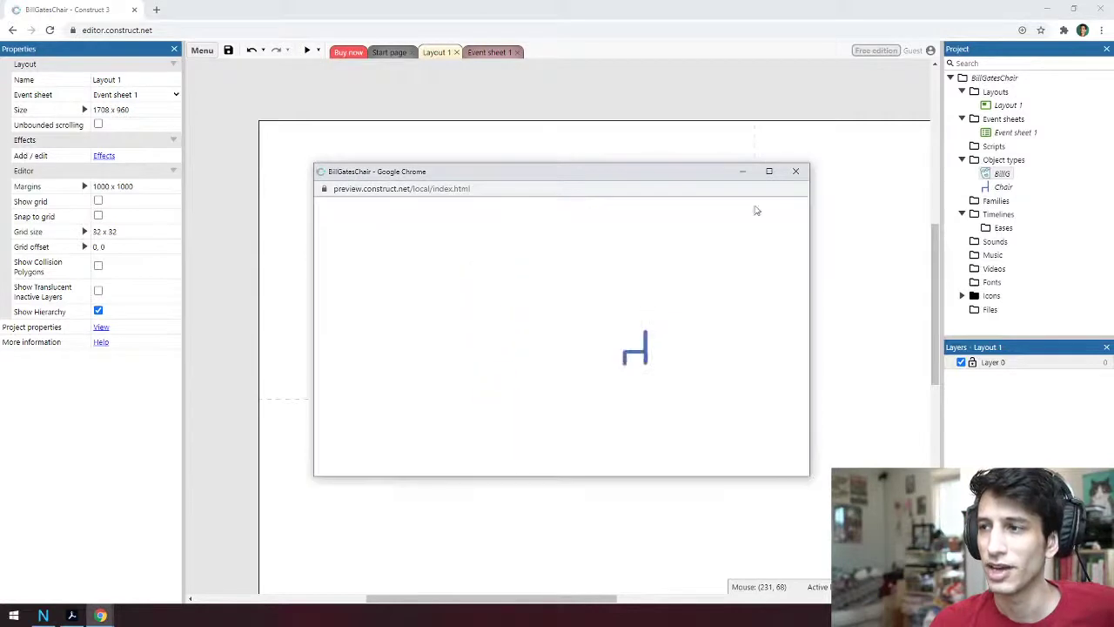
pyautogui.click(797, 173)
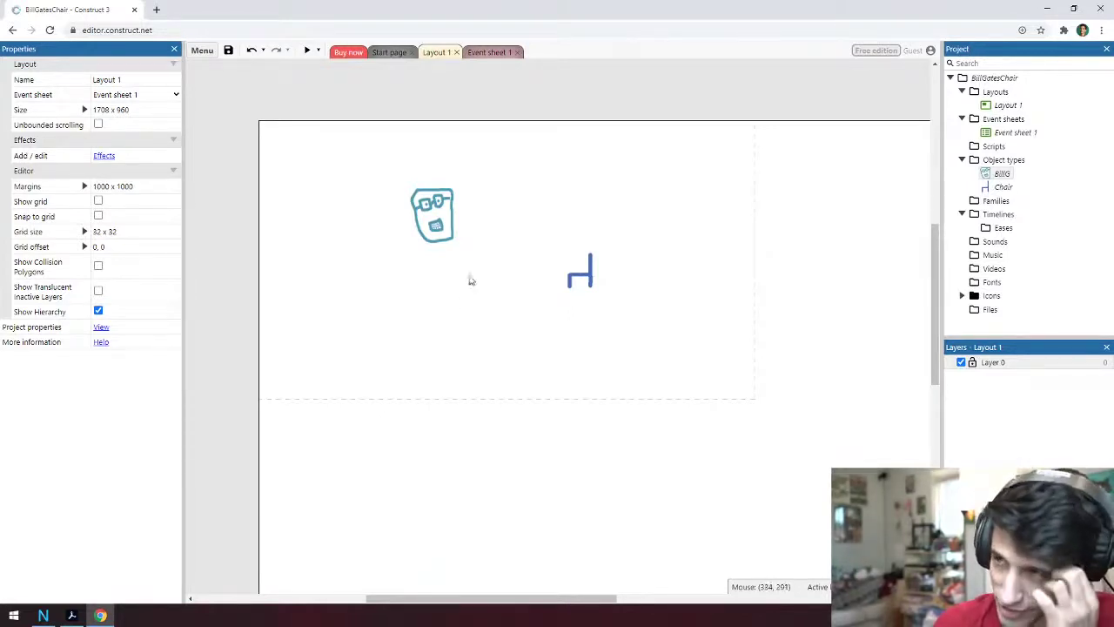
pyautogui.rightClick(999, 163)
pyautogui.click(1013, 175)
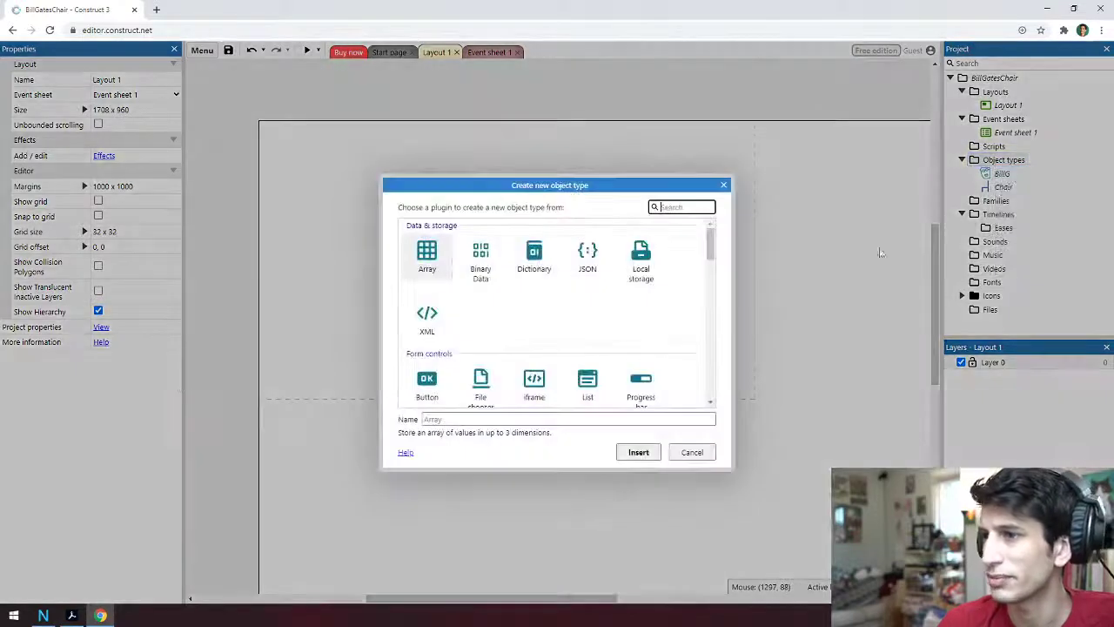
pyautogui.click(697, 453)
# Create a new Sprite object type named Ground and place it in the layout below BillG
pyautogui.rightClick(1015, 162)
pyautogui.click(1014, 171)
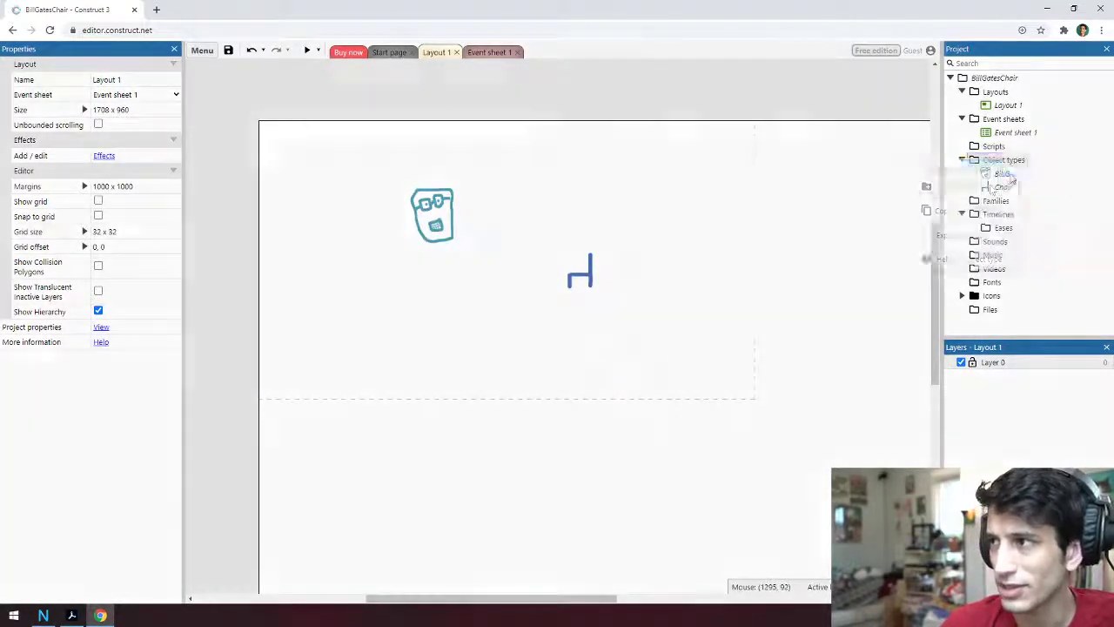
pyautogui.scroll(-3, 565, 381)
pyautogui.scroll(-1, 609, 375)
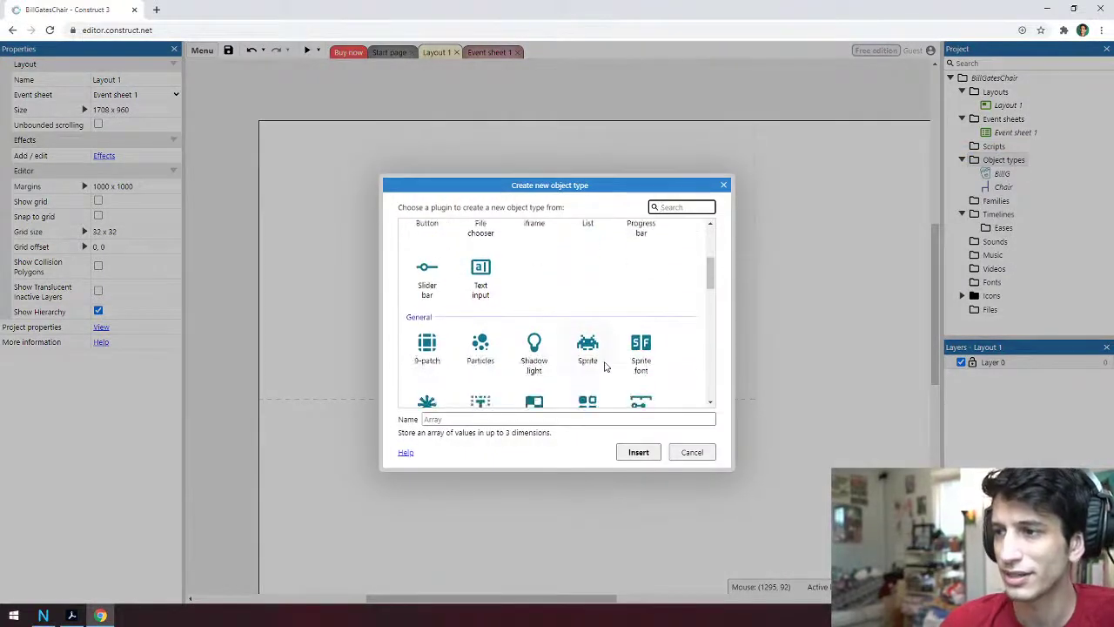
pyautogui.click(604, 361)
pyautogui.click(553, 422)
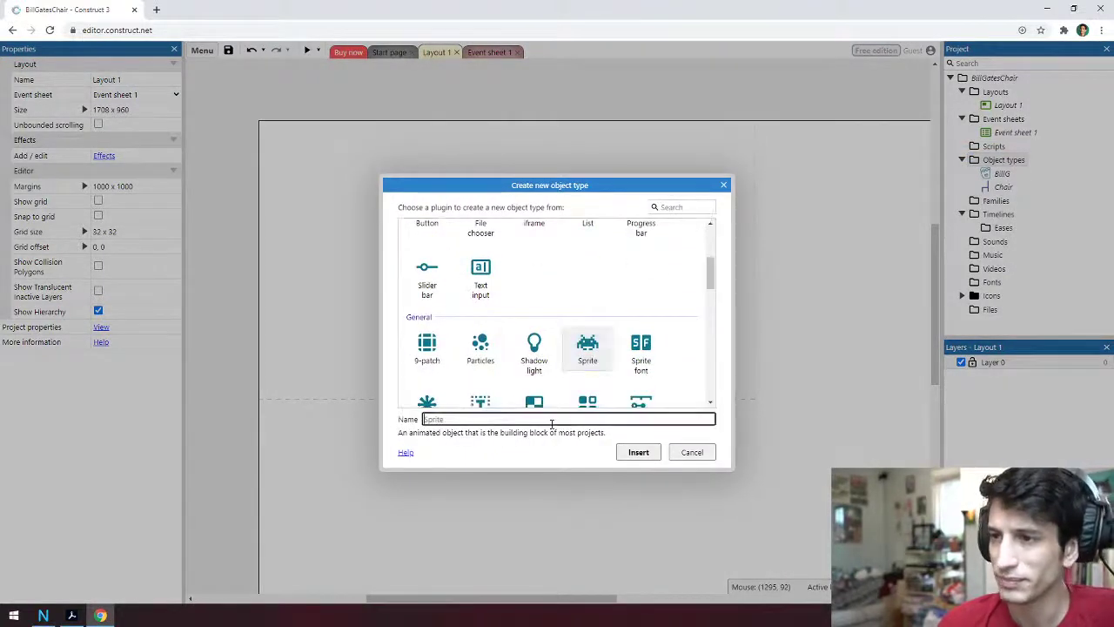
pyautogui.write('Ground')
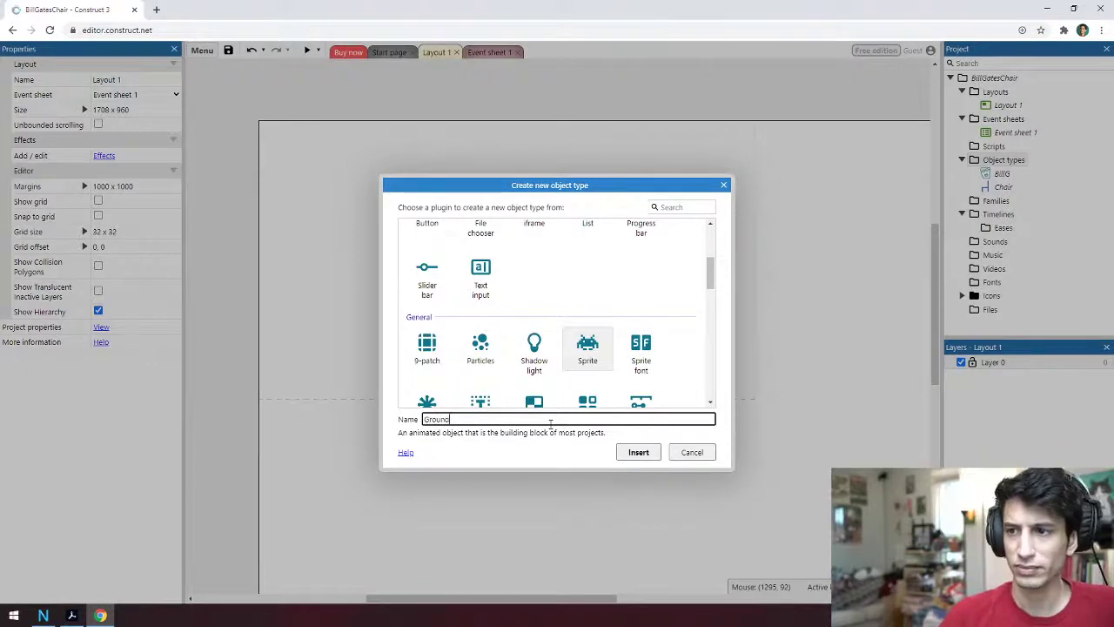
pyautogui.press('Return')
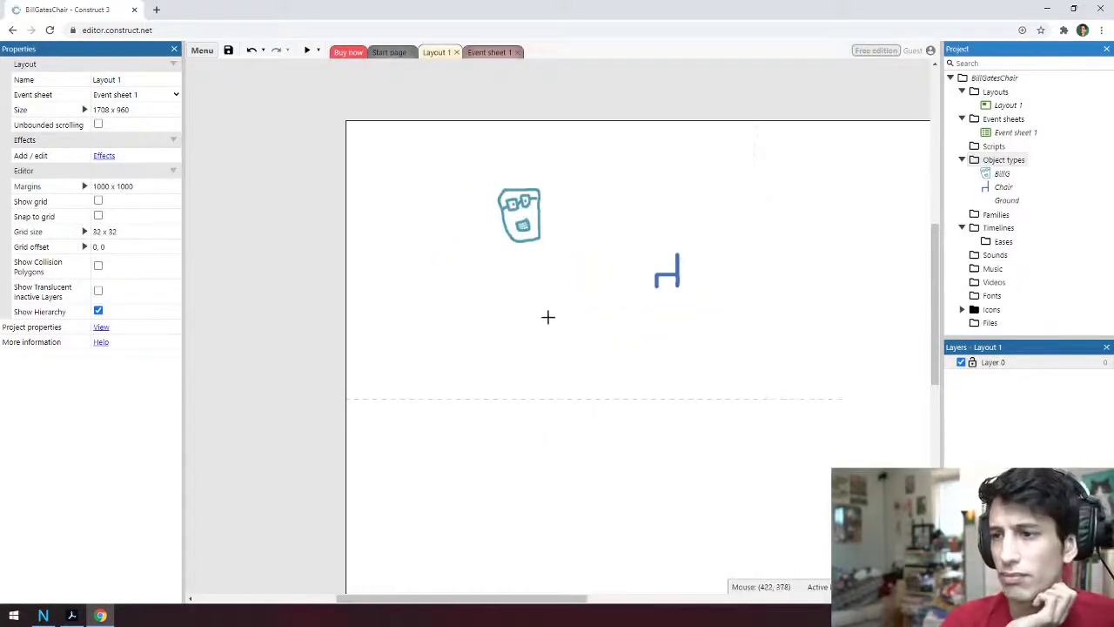
pyautogui.click(547, 316)
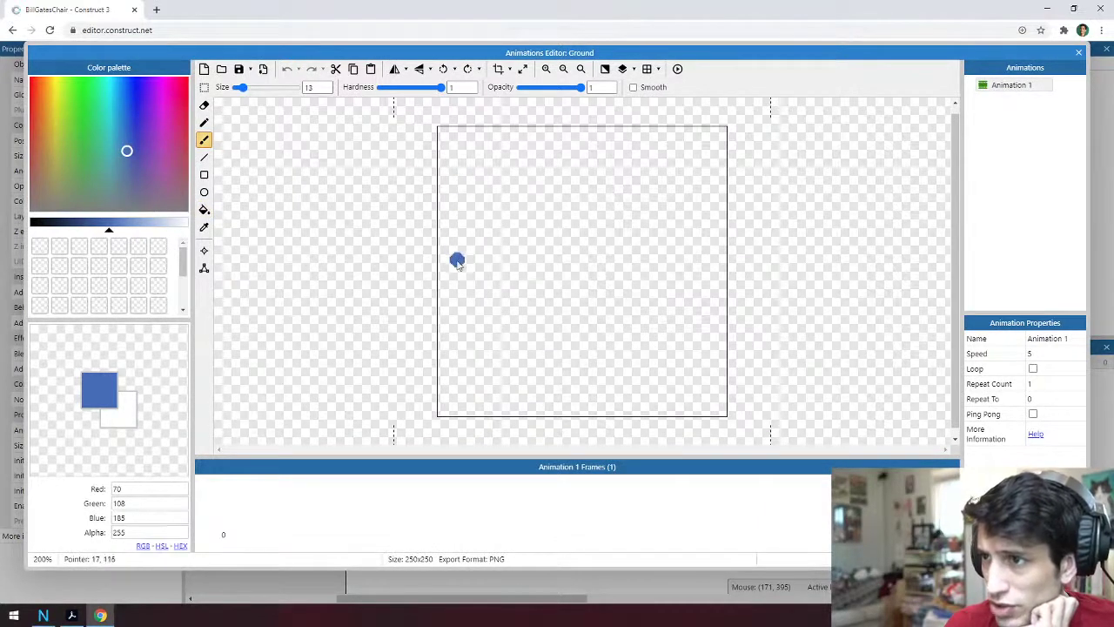
# Paint the whole 250x250 Ground image blue with brush strokes and flood fill, and close the animations editor
pyautogui.moveTo(456, 261)
pyautogui.mouseDown()
pyautogui.moveTo(658, 278)
pyautogui.moveTo(711, 263)
pyautogui.mouseUp()
pyautogui.moveTo(549, 264)
pyautogui.mouseDown()
pyautogui.moveTo(578, 269)
pyautogui.moveTo(468, 270)
pyautogui.moveTo(762, 277)
pyautogui.moveTo(486, 279)
pyautogui.moveTo(651, 289)
pyautogui.moveTo(441, 286)
pyautogui.moveTo(551, 291)
pyautogui.moveTo(419, 281)
pyautogui.moveTo(468, 280)
pyautogui.moveTo(447, 257)
pyautogui.mouseUp()
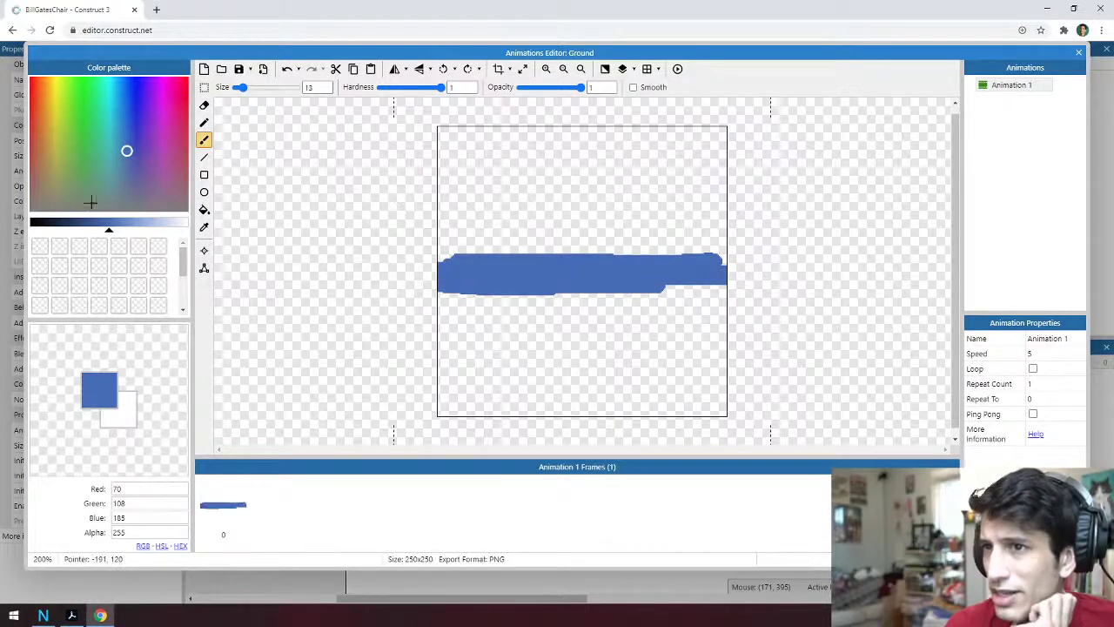
pyautogui.click(204, 211)
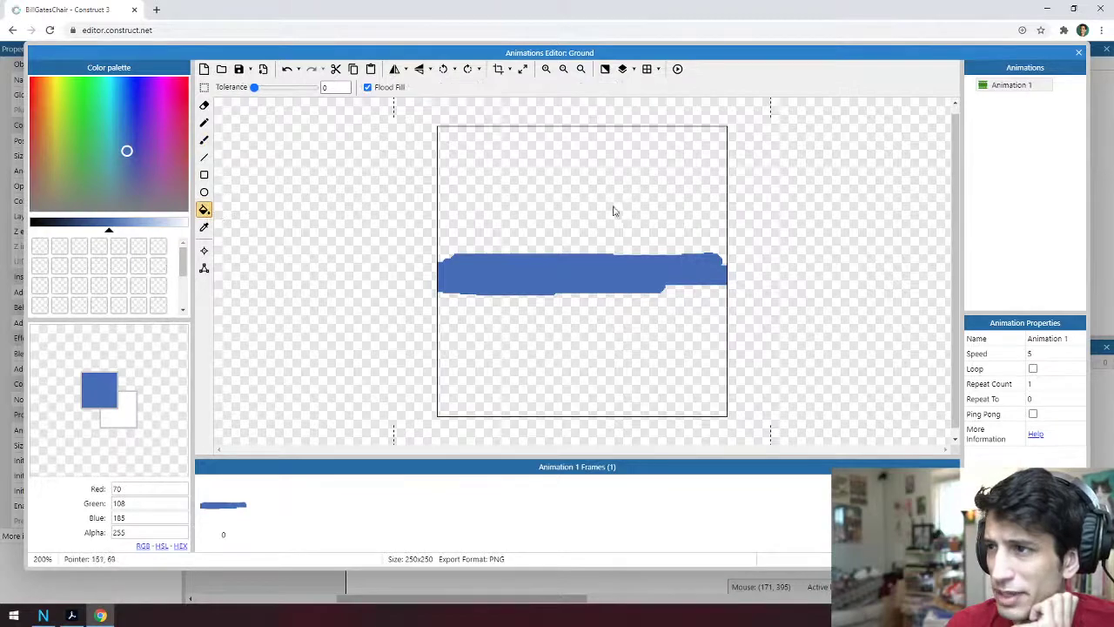
pyautogui.click(615, 208)
pyautogui.click(662, 332)
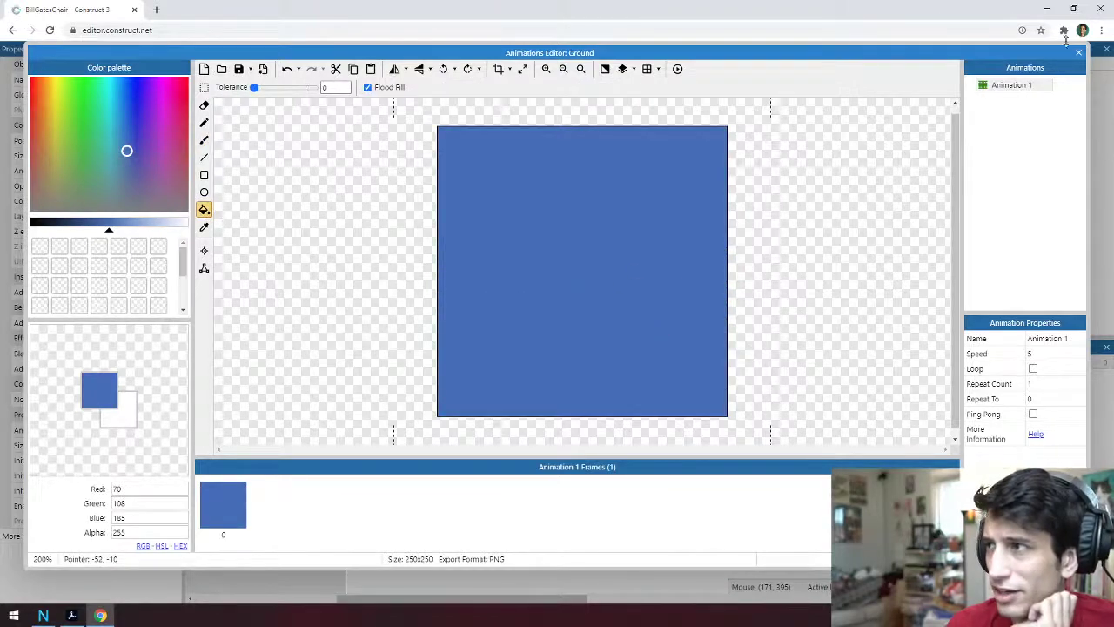
pyautogui.click(1079, 53)
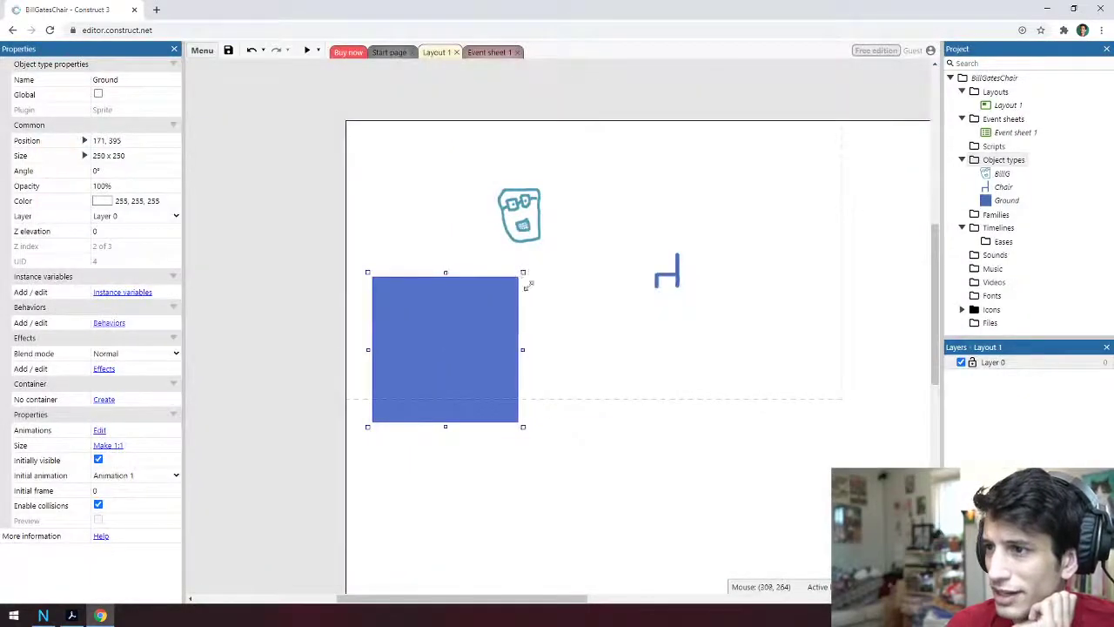
# Stretch the Ground sprite into a wide, thin bar of about 816 x 33 and position it below the chair at about (422, 347)
pyautogui.moveTo(526, 285); pyautogui.dragTo(795, 333)
pyautogui.click(790, 371)
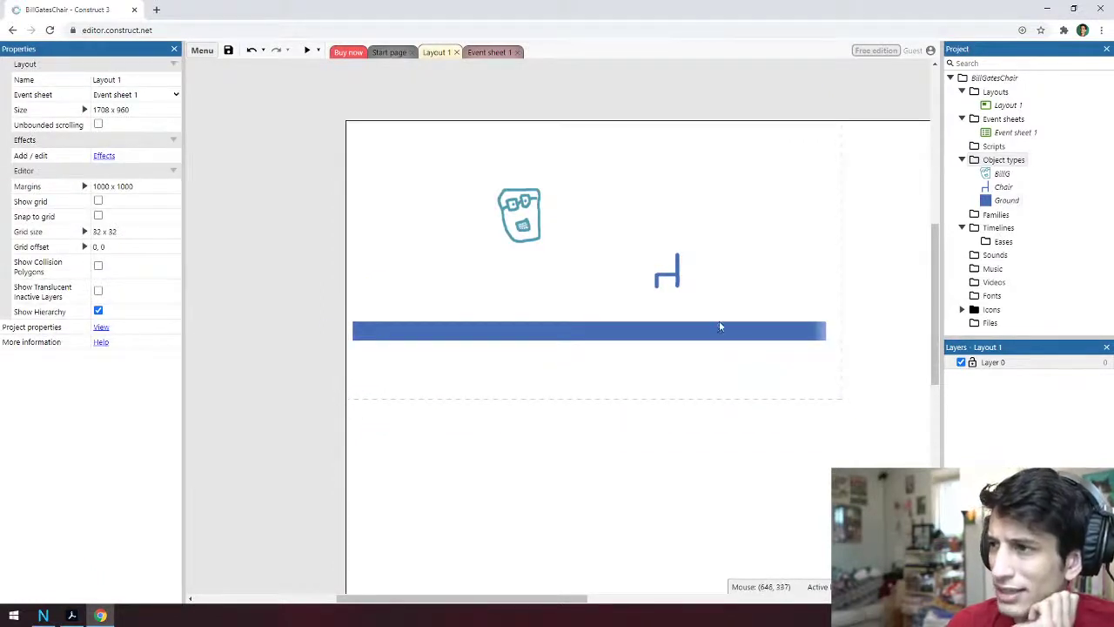
pyautogui.moveTo(722, 327); pyautogui.dragTo(723, 316)
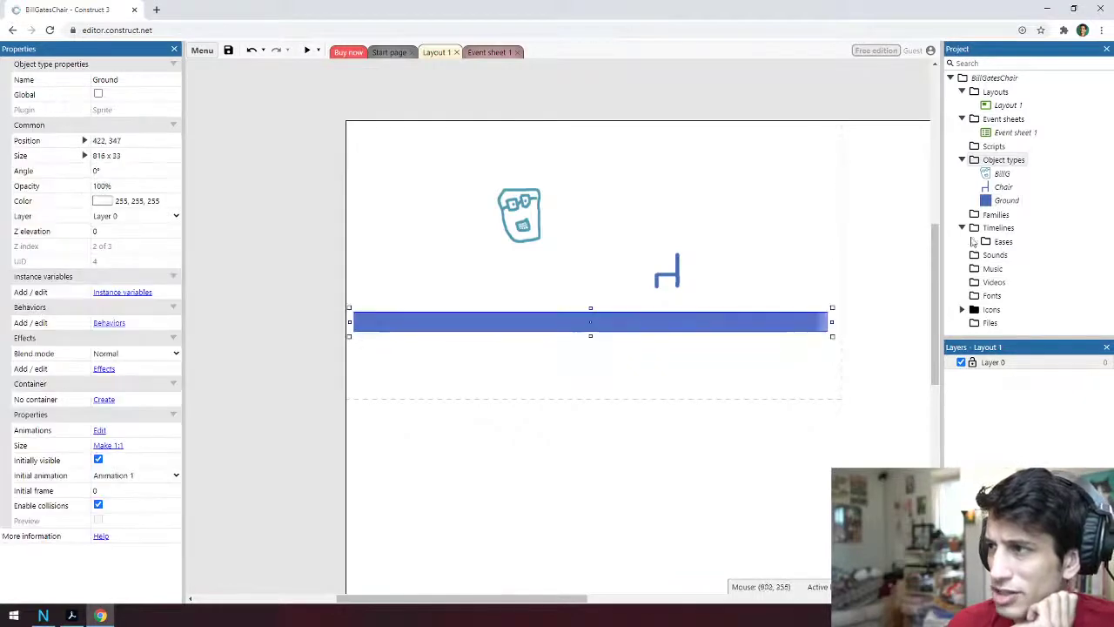
# Recolor the Ground image with a green flood fill (RGB 45, 209, 45) and close the animations editor
pyautogui.doubleClick(1003, 200)
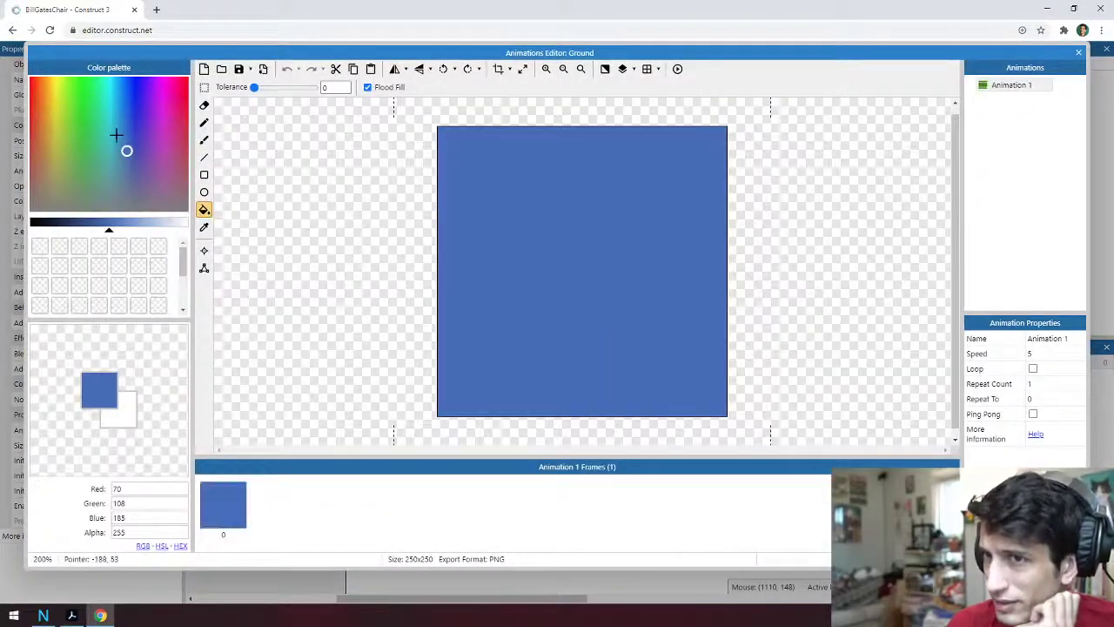
pyautogui.click(81, 123)
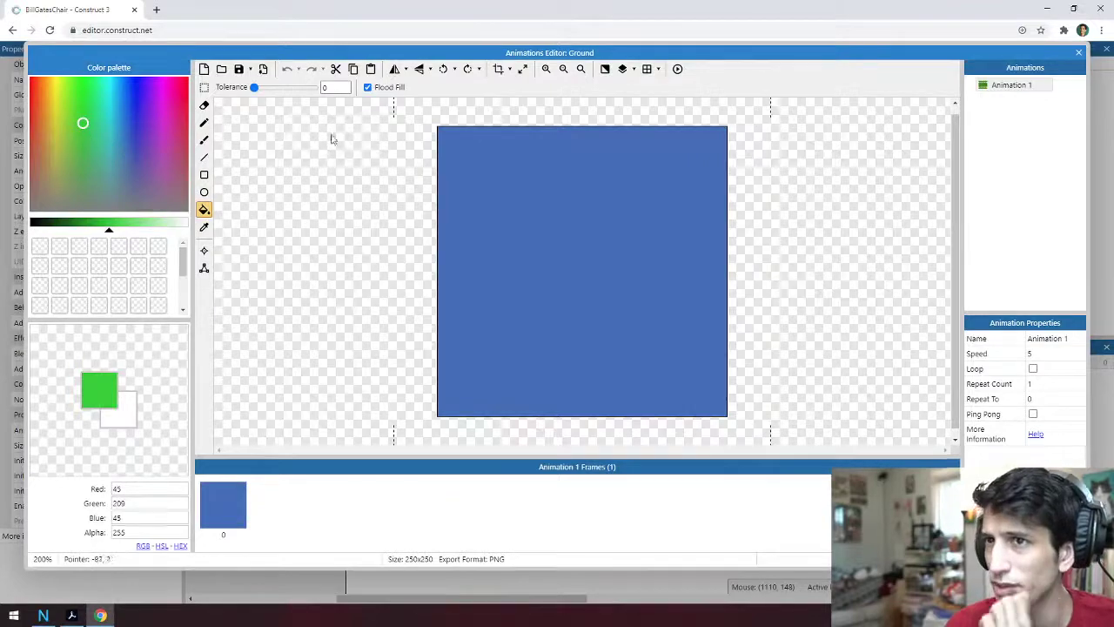
pyautogui.click(587, 236)
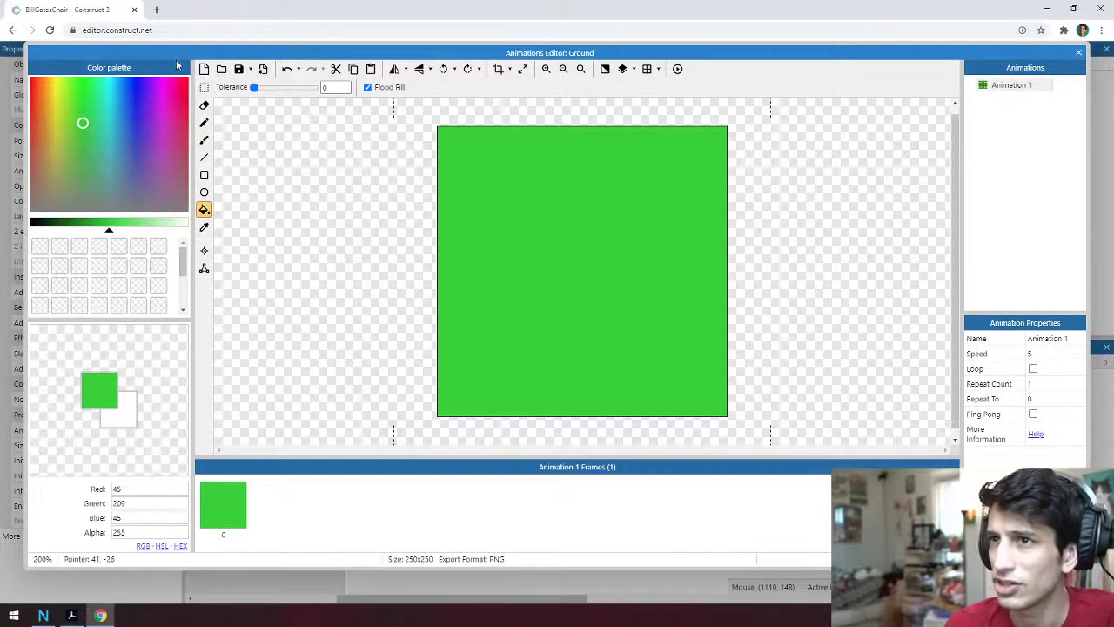
pyautogui.click(1078, 53)
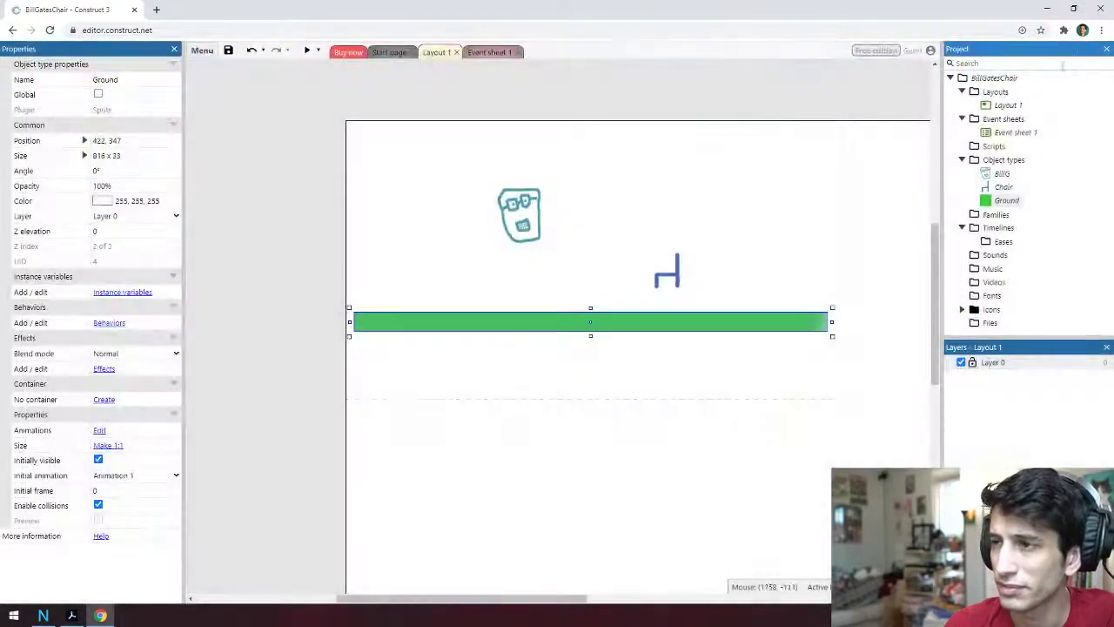
# Move the Ground bar down to the viewport's lower edge and the chair just above its right end, and preview the project
pyautogui.click(663, 164)
pyautogui.moveTo(707, 332); pyautogui.dragTo(711, 391)
pyautogui.click(706, 340)
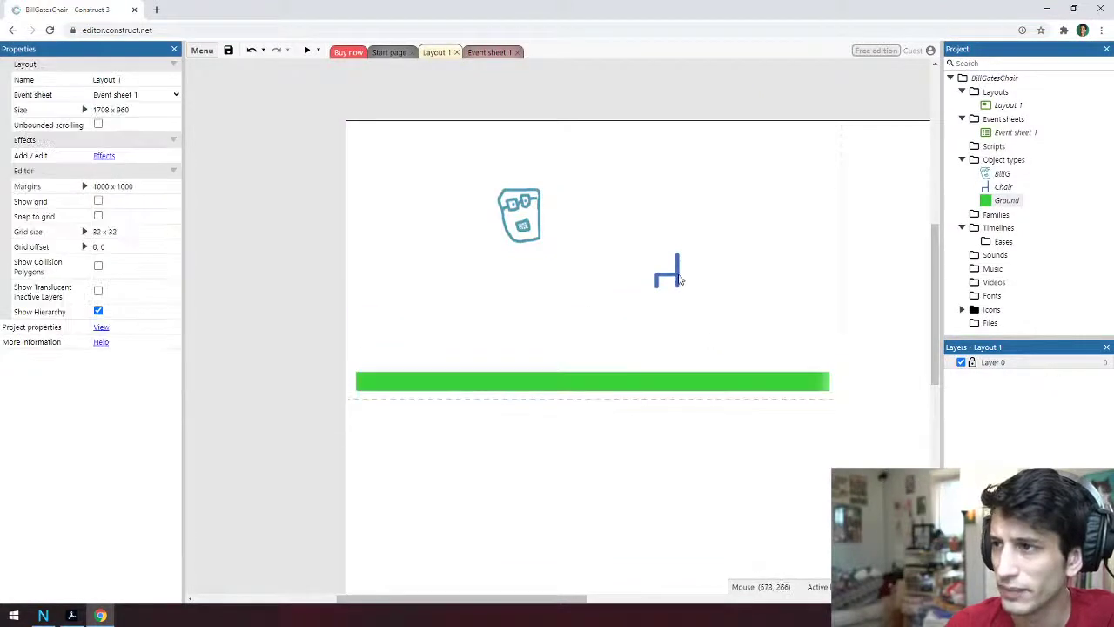
pyautogui.moveTo(668, 272); pyautogui.dragTo(753, 348)
pyautogui.click(626, 276)
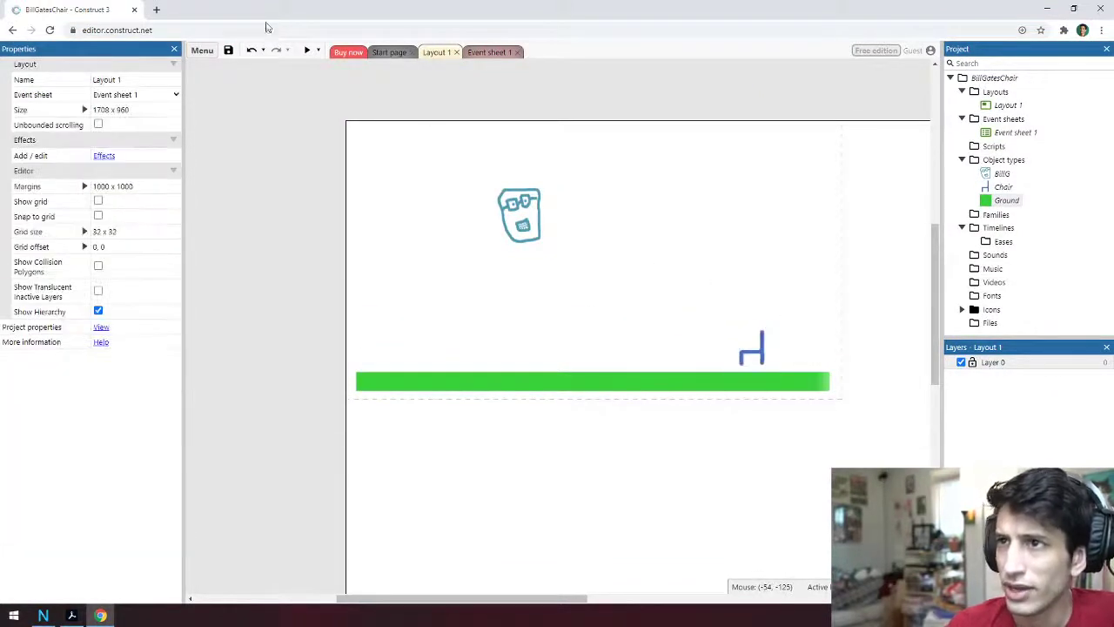
pyautogui.click(306, 49)
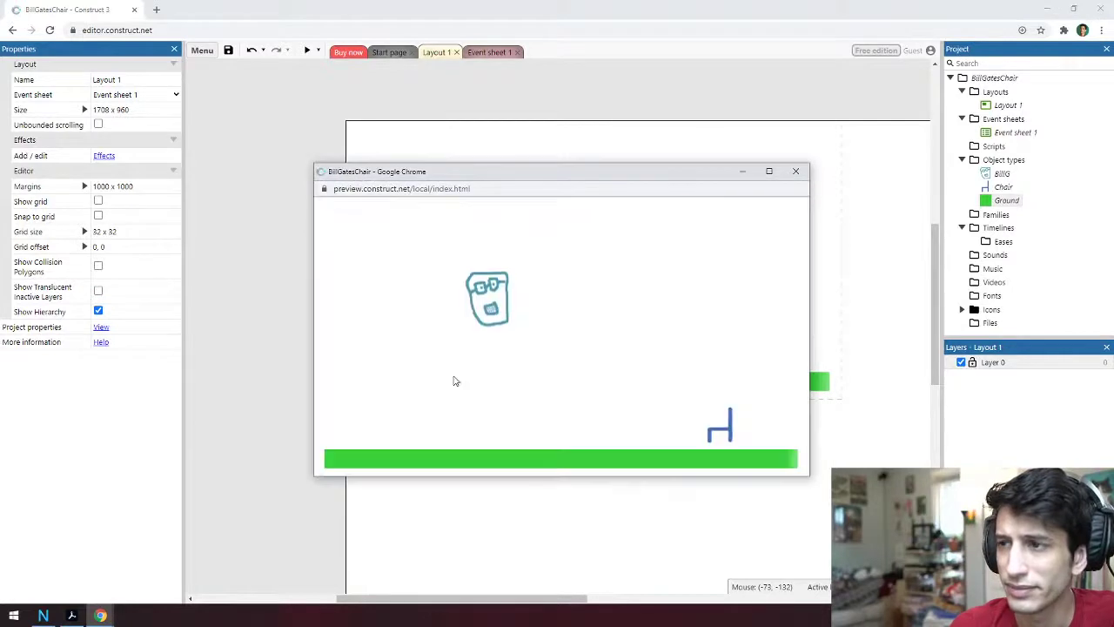
# Close the running preview and add the Solid behavior to the Ground sprite
pyautogui.click(795, 172)
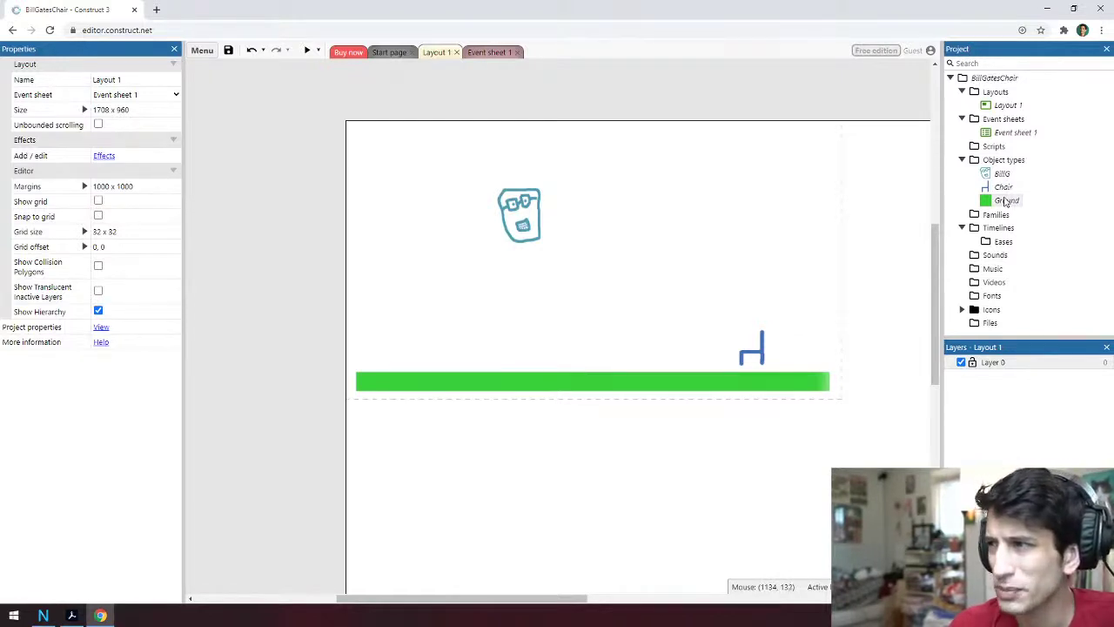
pyautogui.click(697, 386)
pyautogui.click(597, 322)
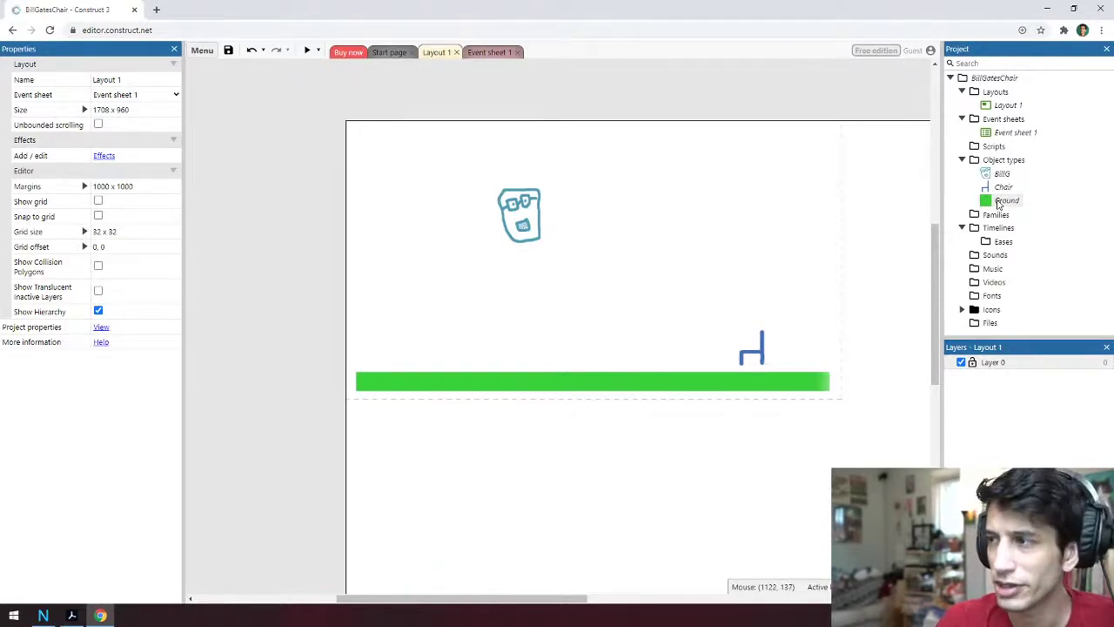
pyautogui.click(991, 202)
pyautogui.rightClick(992, 202)
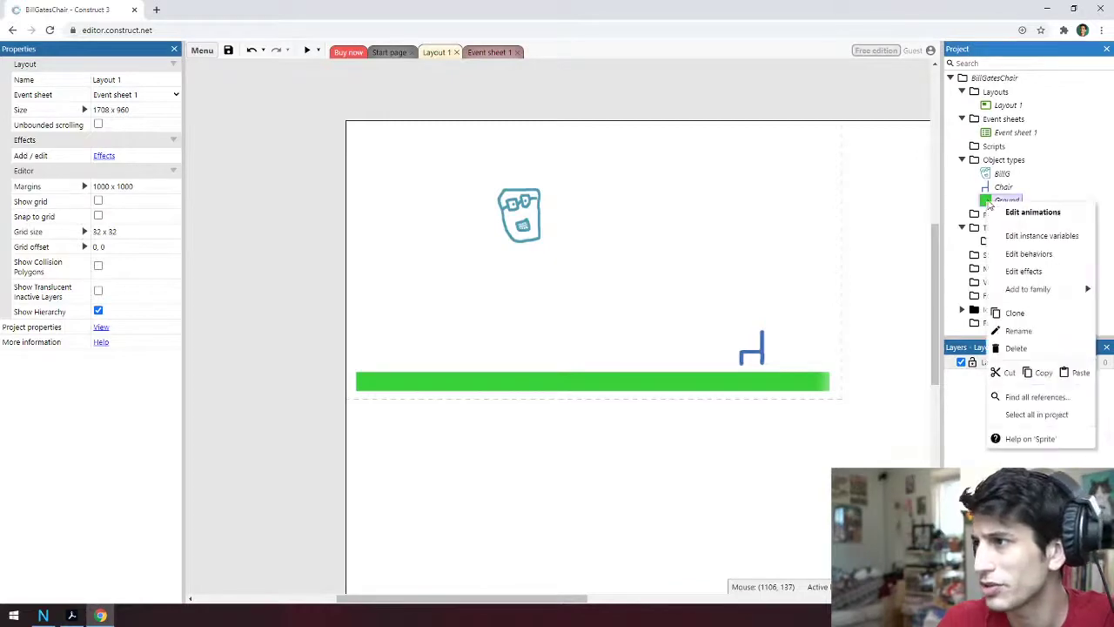
pyautogui.click(1060, 253)
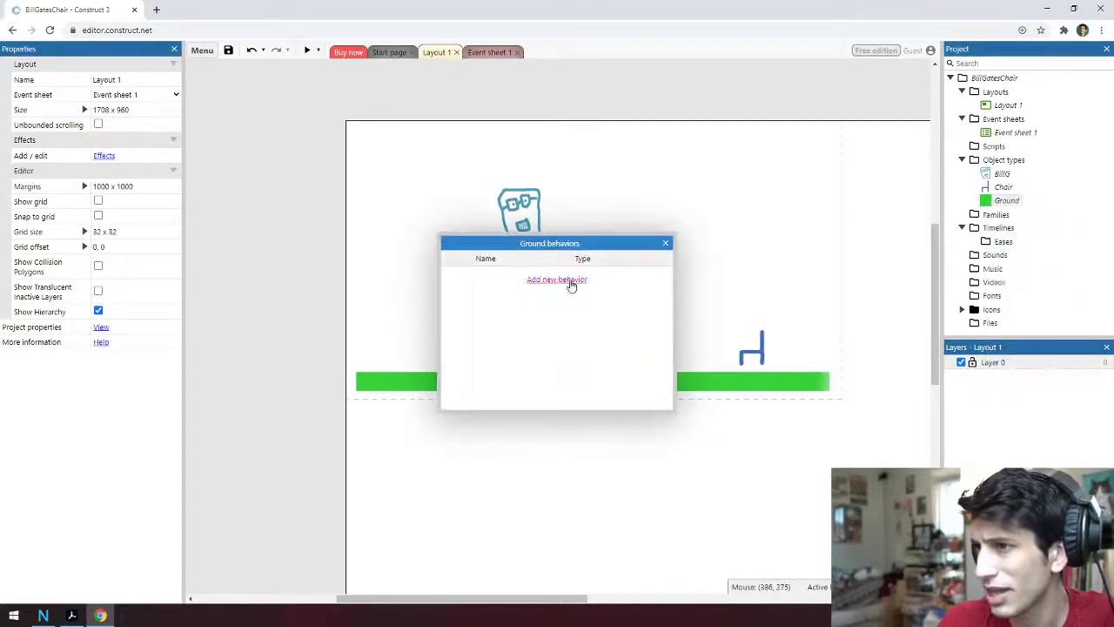
pyautogui.click(568, 280)
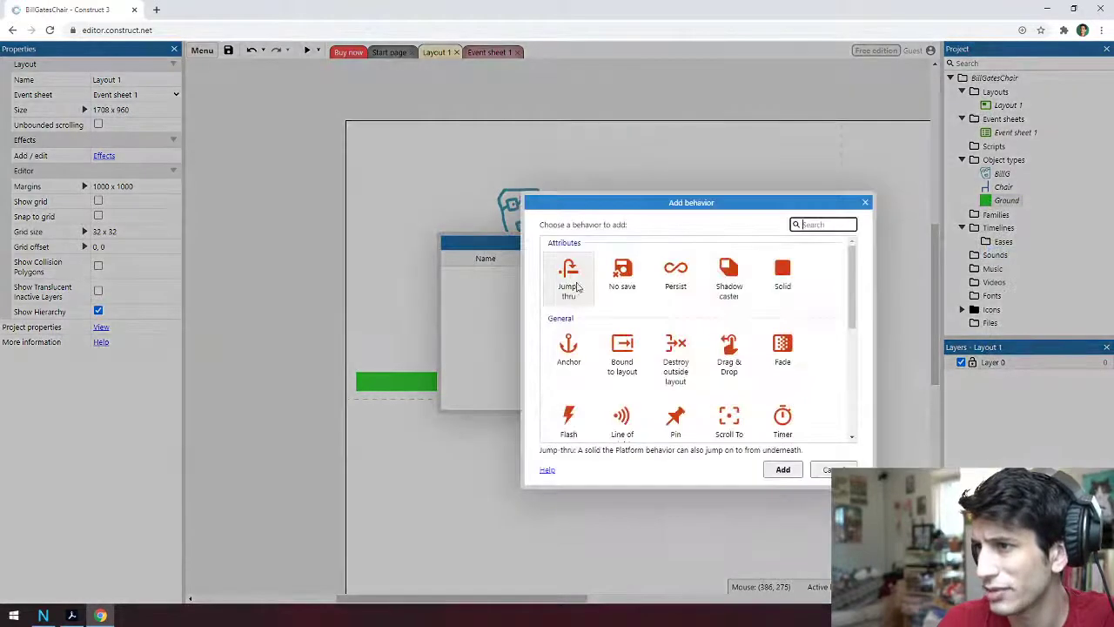
pyautogui.click(782, 276)
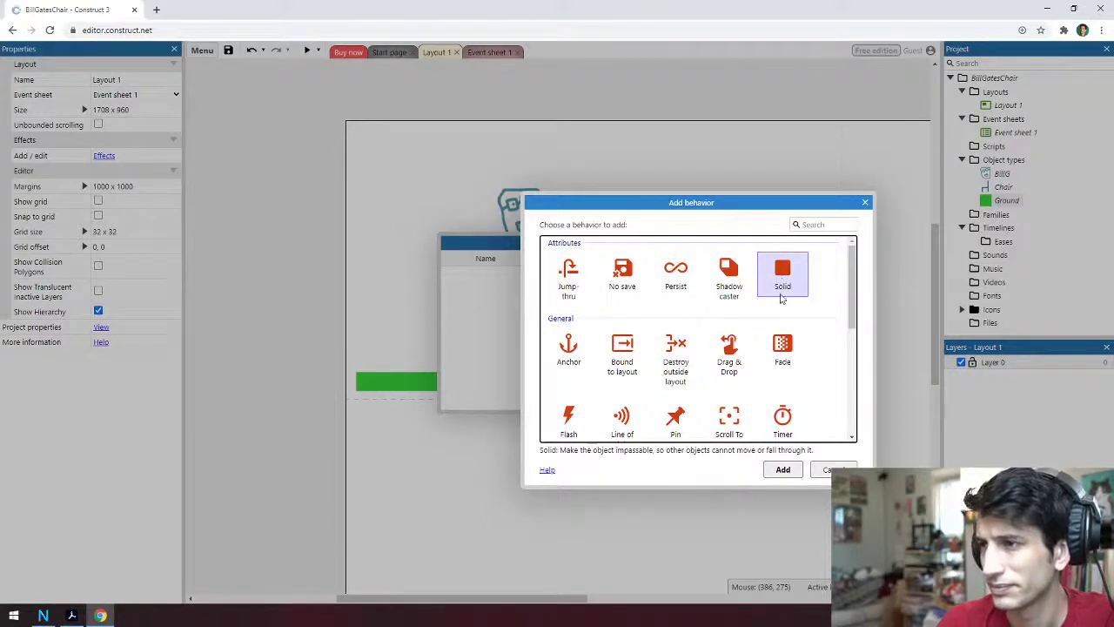
pyautogui.click(563, 277)
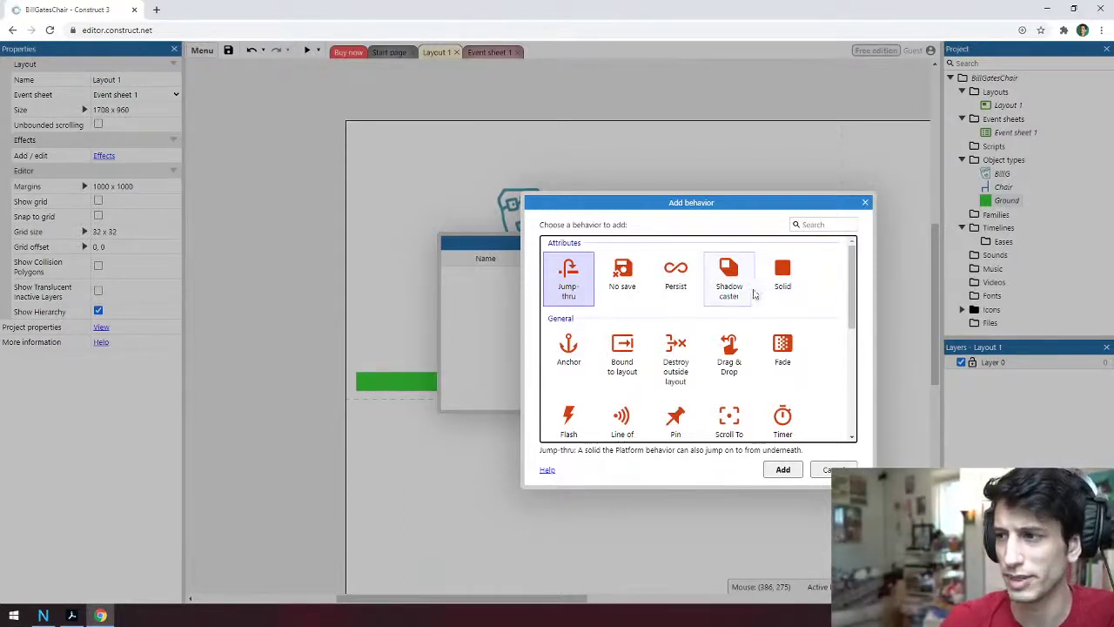
pyautogui.click(788, 289)
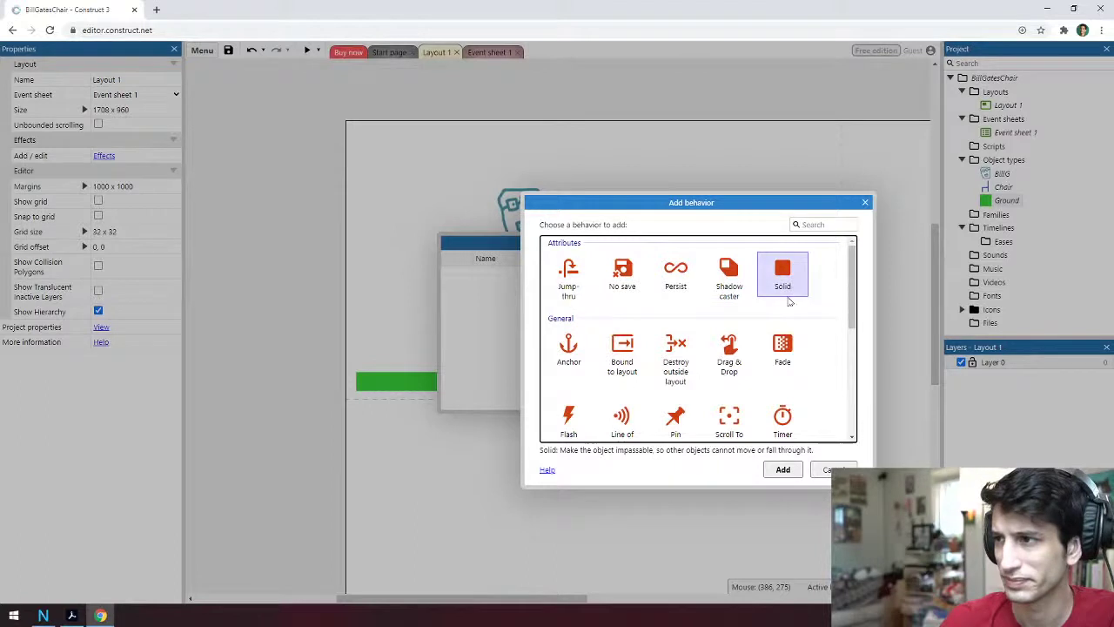
pyautogui.click(784, 470)
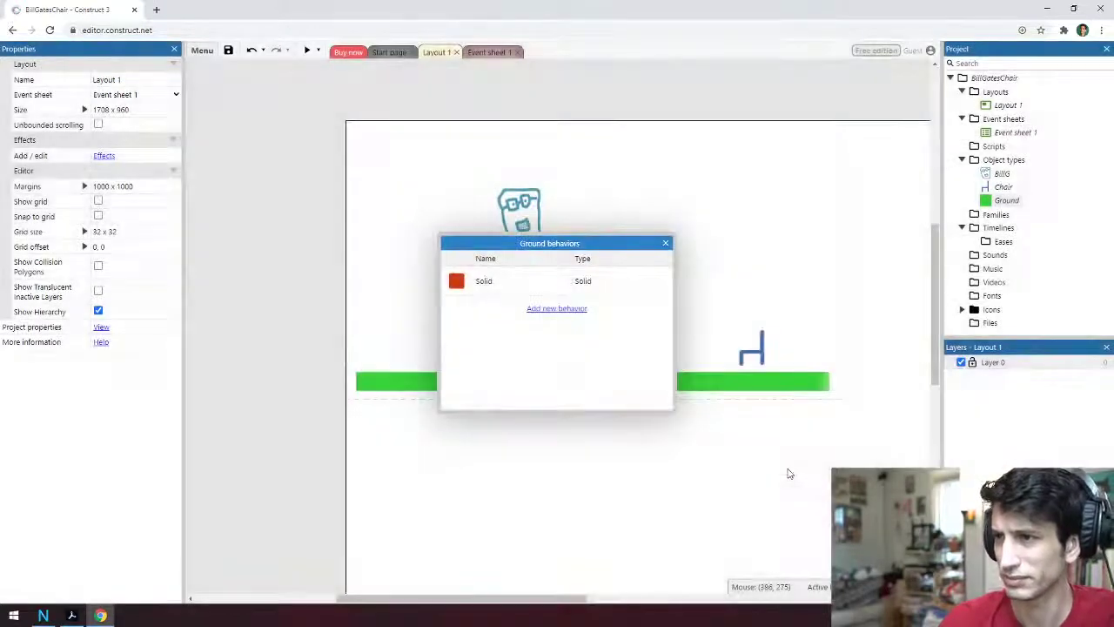
pyautogui.click(666, 243)
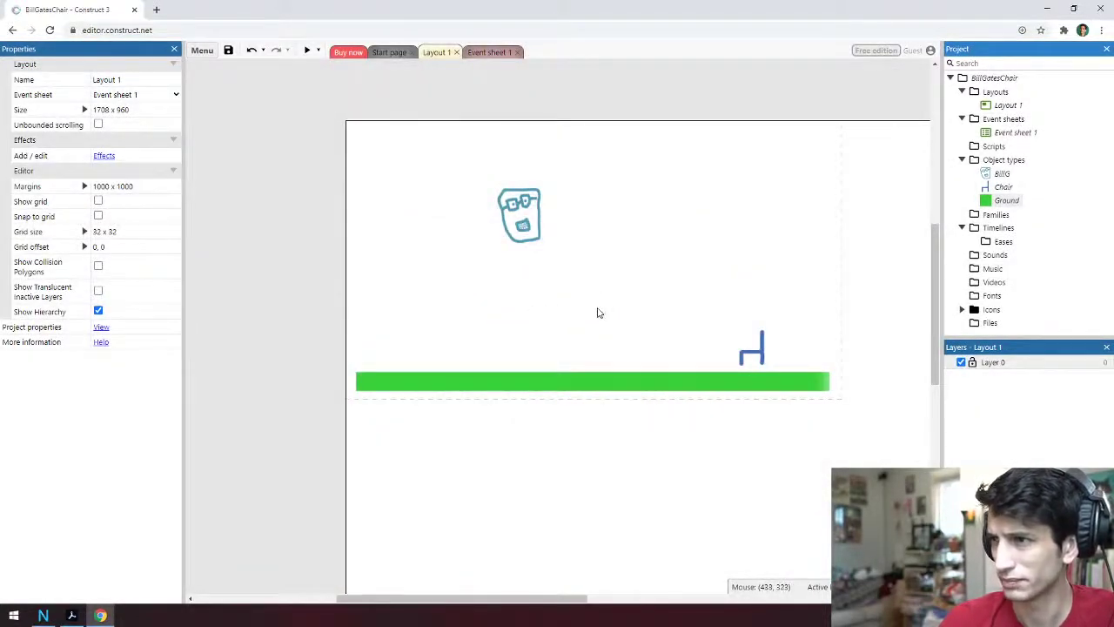
# Preview the project, test BillG walking and jumping over the ground around the chair, and close the preview
pyautogui.click(308, 50)
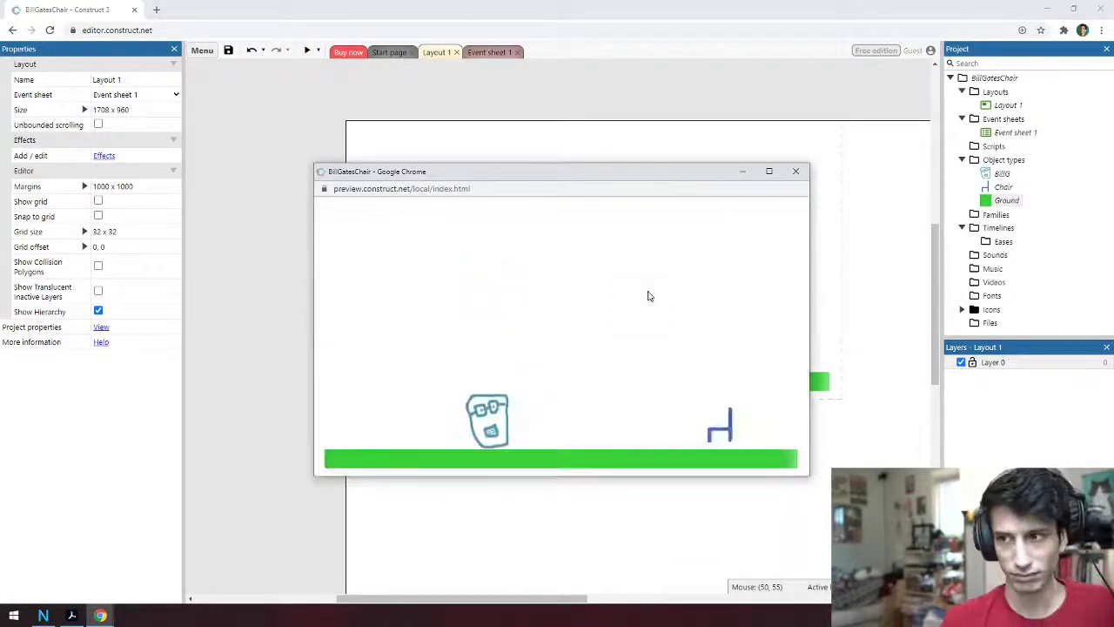
pyautogui.press('Right')
pyautogui.press('Left')
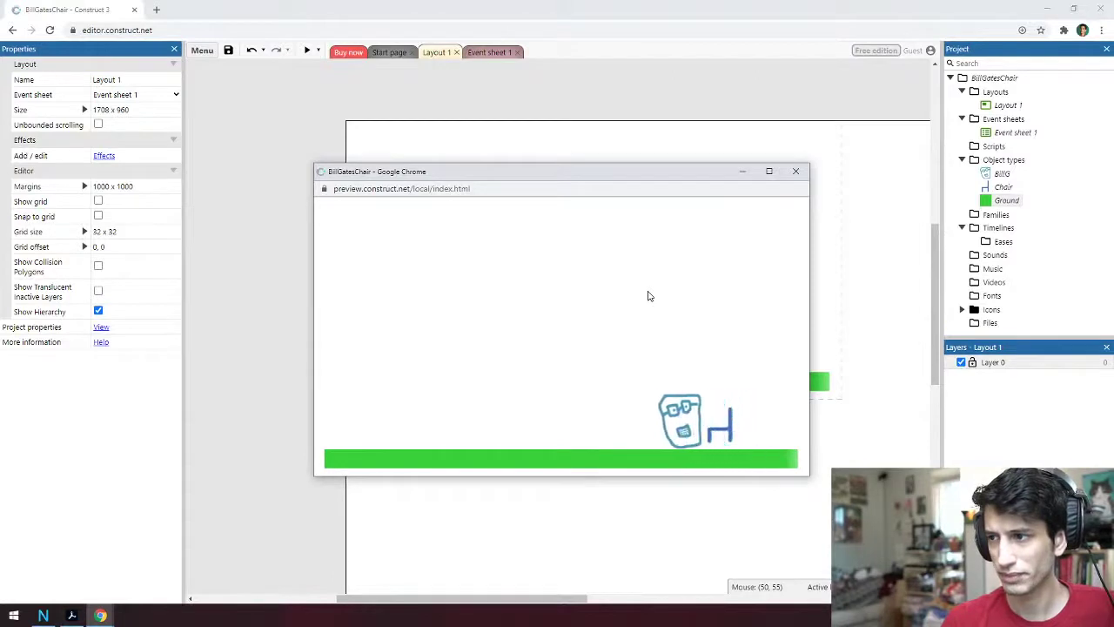
pyautogui.press('Up')
pyautogui.press('Right')
pyautogui.press('Up')
pyautogui.press('Left')
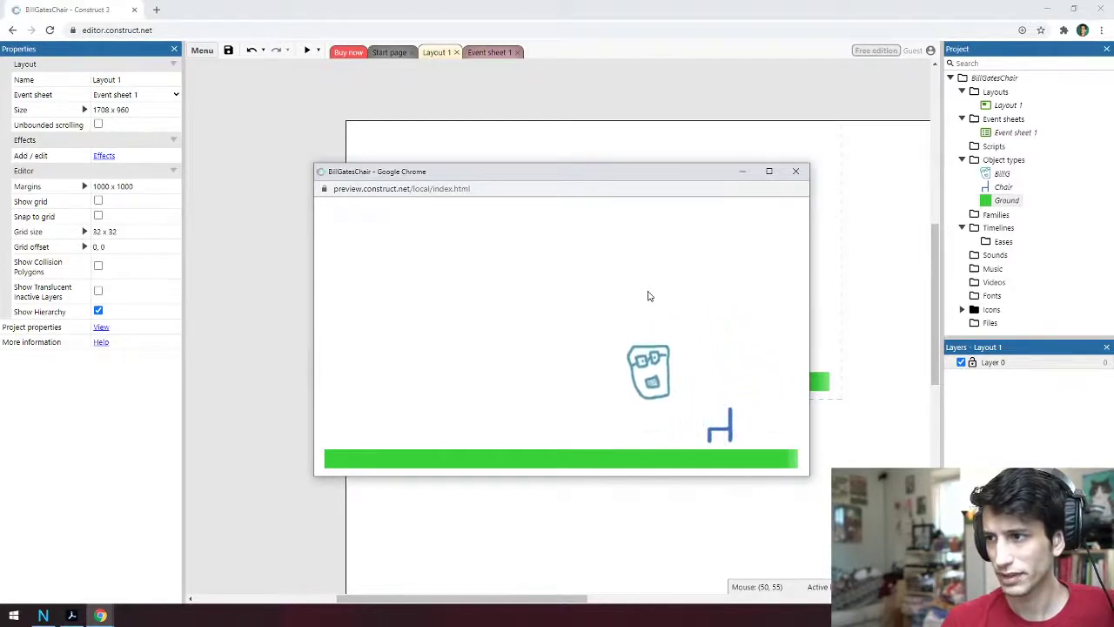
pyautogui.press('Right')
pyautogui.press('Up')
pyautogui.press('Left')
pyautogui.press('Up')
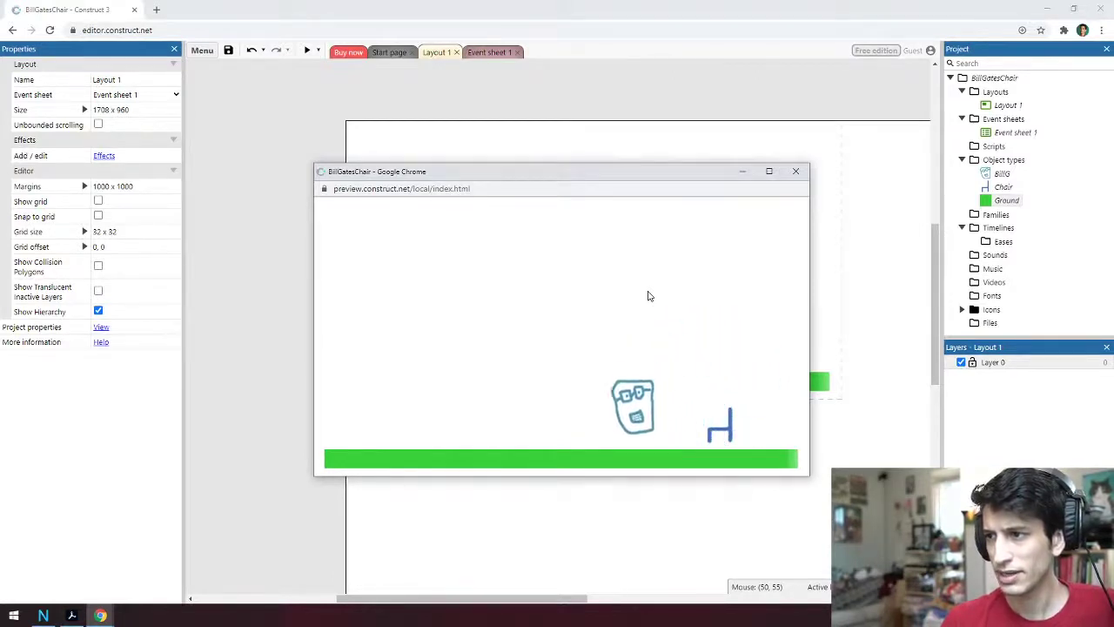
pyautogui.press('Right')
pyautogui.press('Up')
pyautogui.press('Left')
pyautogui.press('Up')
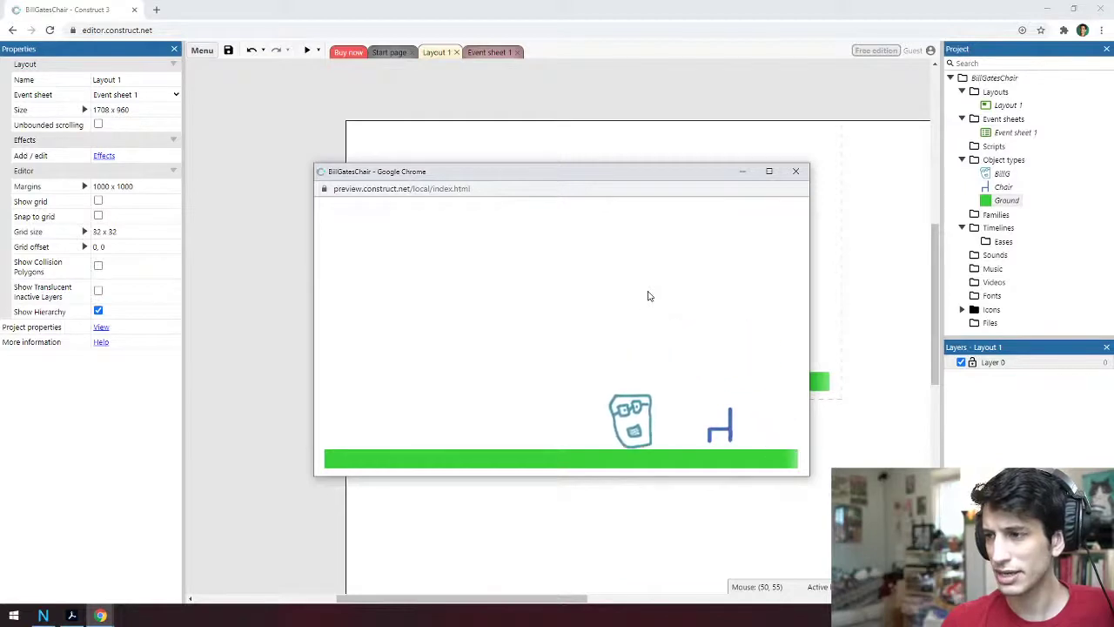
pyautogui.press('Right')
pyautogui.press('Up')
pyautogui.press('Left')
pyautogui.press('Up')
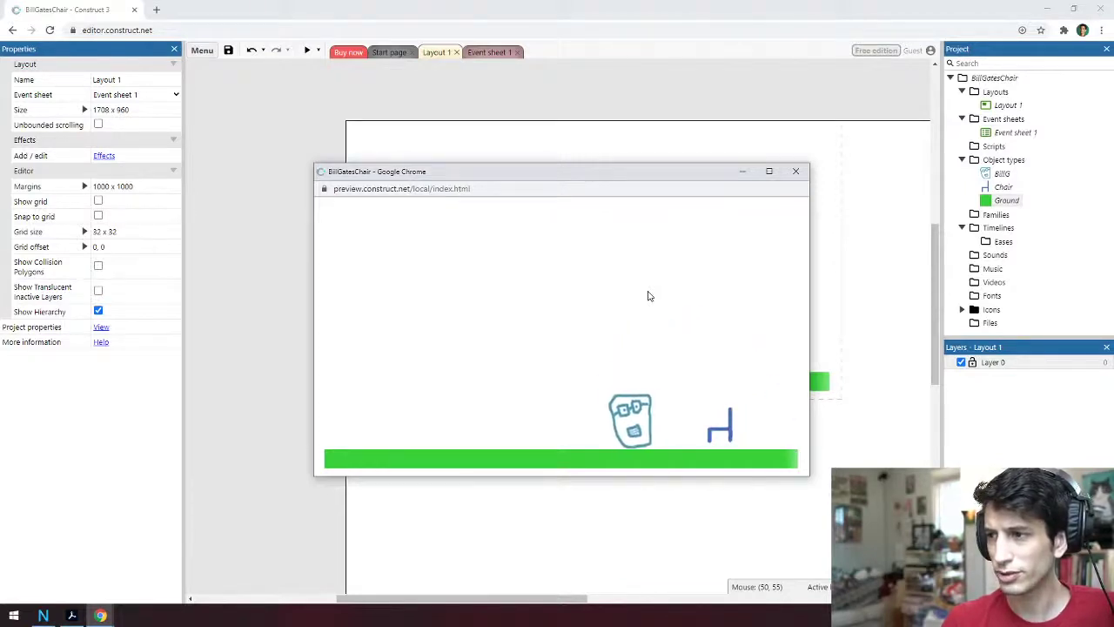
pyautogui.press('Right')
pyautogui.press('Left')
pyautogui.press('Right')
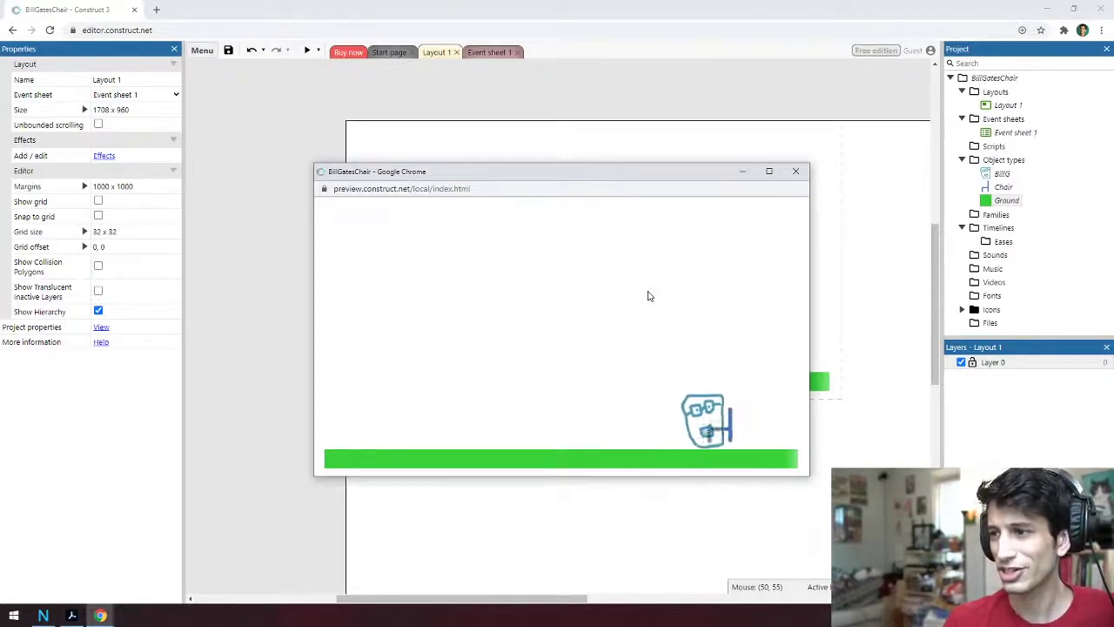
pyautogui.press('Left')
pyautogui.press('Up')
pyautogui.press('Right')
pyautogui.press('Left')
pyautogui.press('Up')
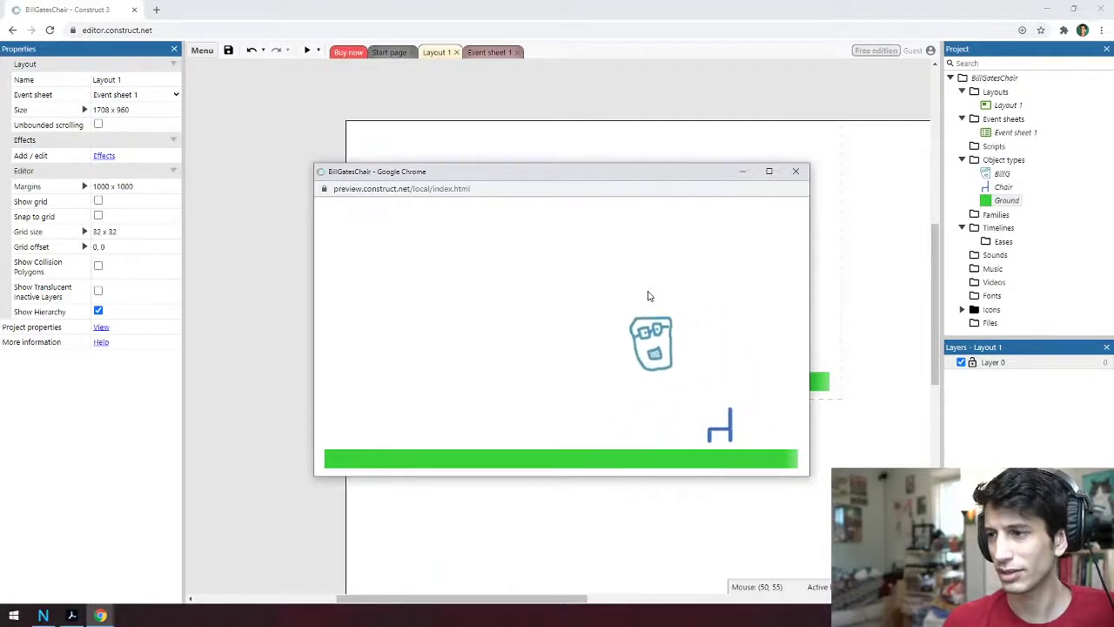
pyautogui.press('Right')
pyautogui.press('Up')
pyautogui.press('Left')
pyautogui.press('Up')
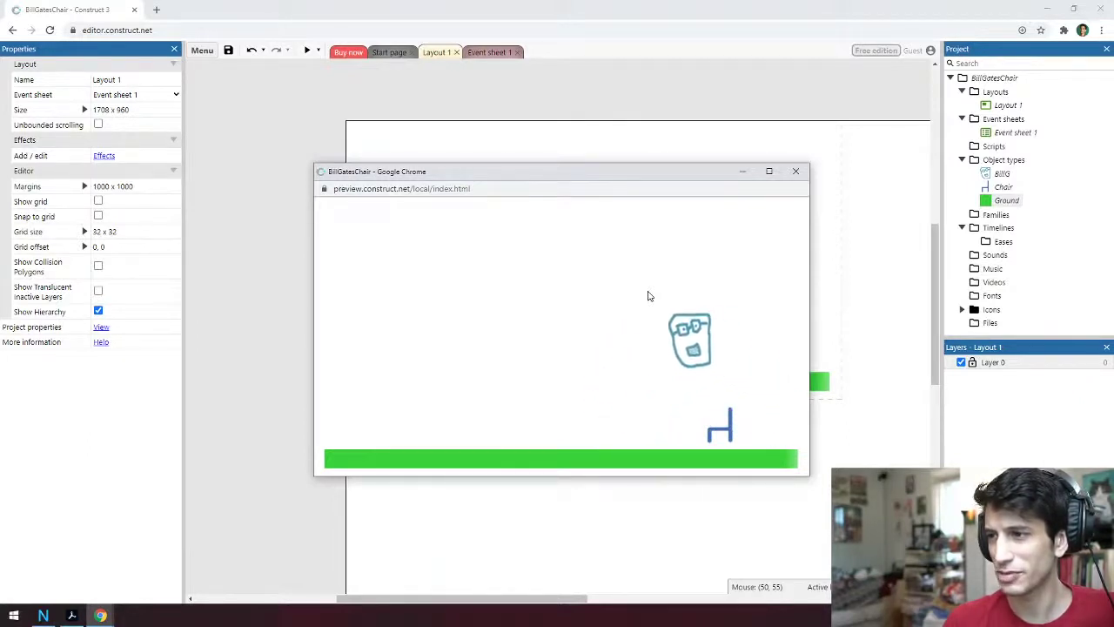
pyautogui.press('Right')
pyautogui.press('Up')
pyautogui.press('Left')
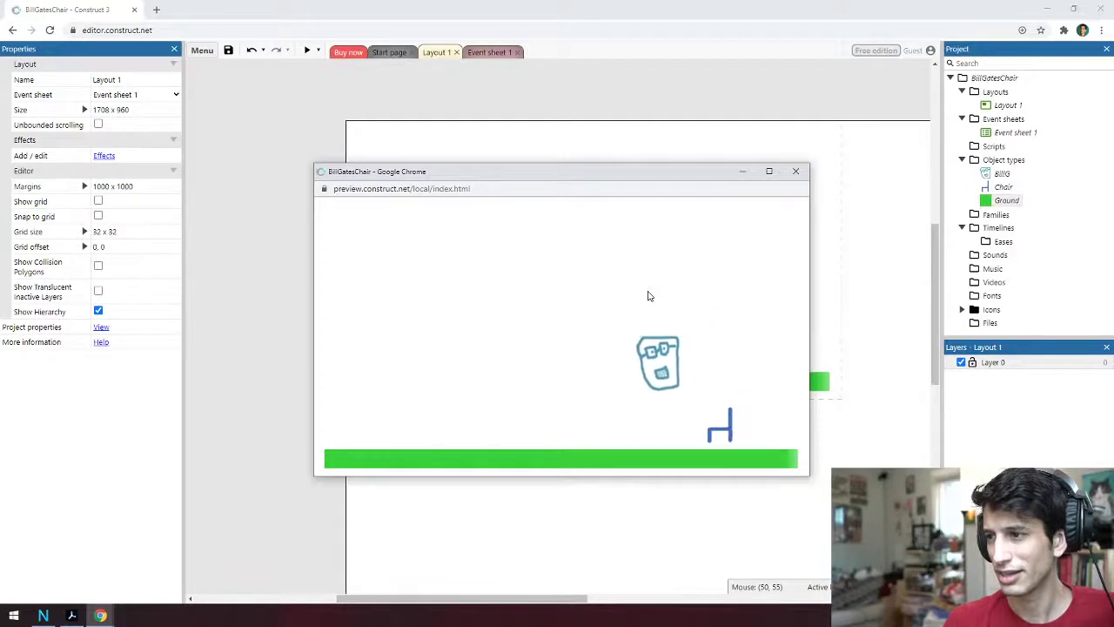
pyautogui.press('Right')
pyautogui.press('Left')
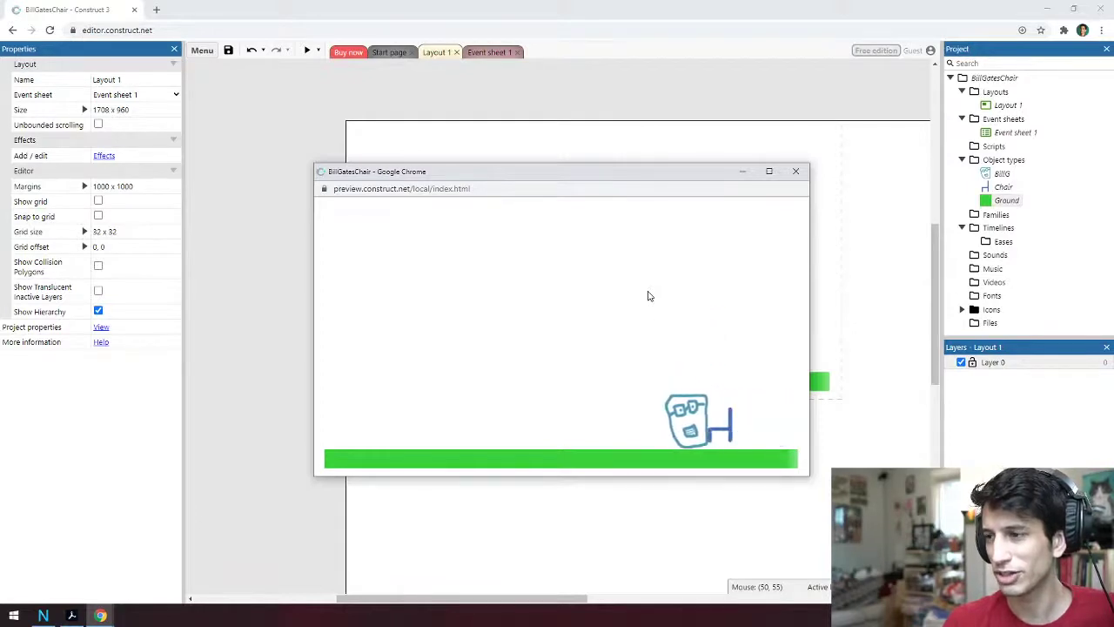
pyautogui.press('Right')
pyautogui.press('Left')
pyautogui.press('Left')
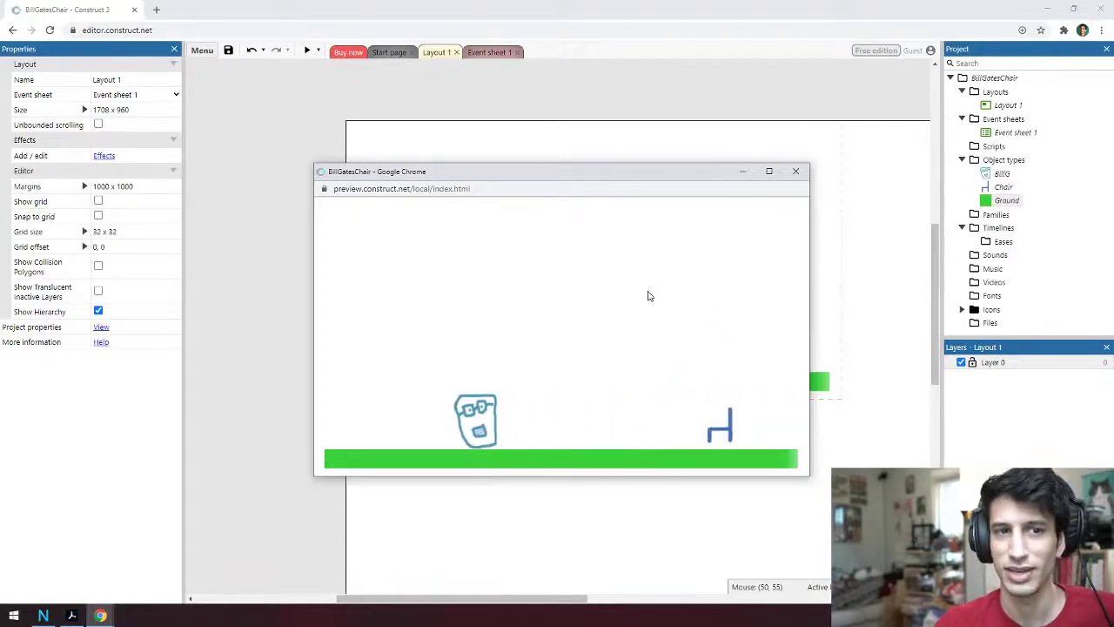
pyautogui.click(795, 170)
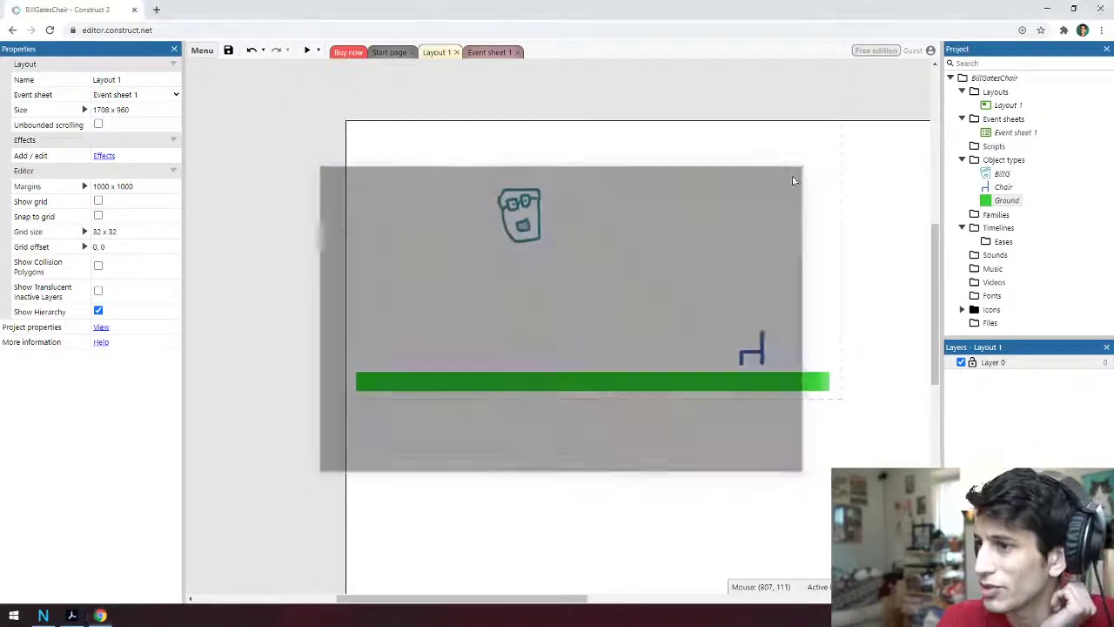
# Move the chair left along the Ground bar and lower BillG to about (266, 327), just above the ground
pyautogui.moveTo(747, 353); pyautogui.dragTo(684, 352)
pyautogui.click(589, 247)
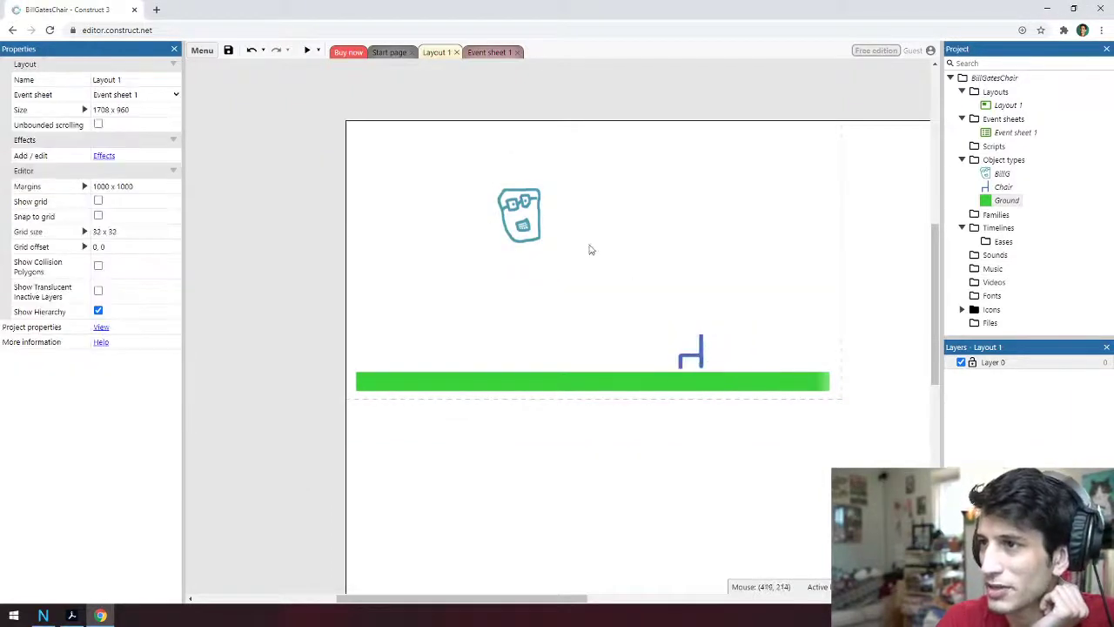
pyautogui.moveTo(536, 224); pyautogui.dragTo(520, 320)
pyautogui.click(591, 259)
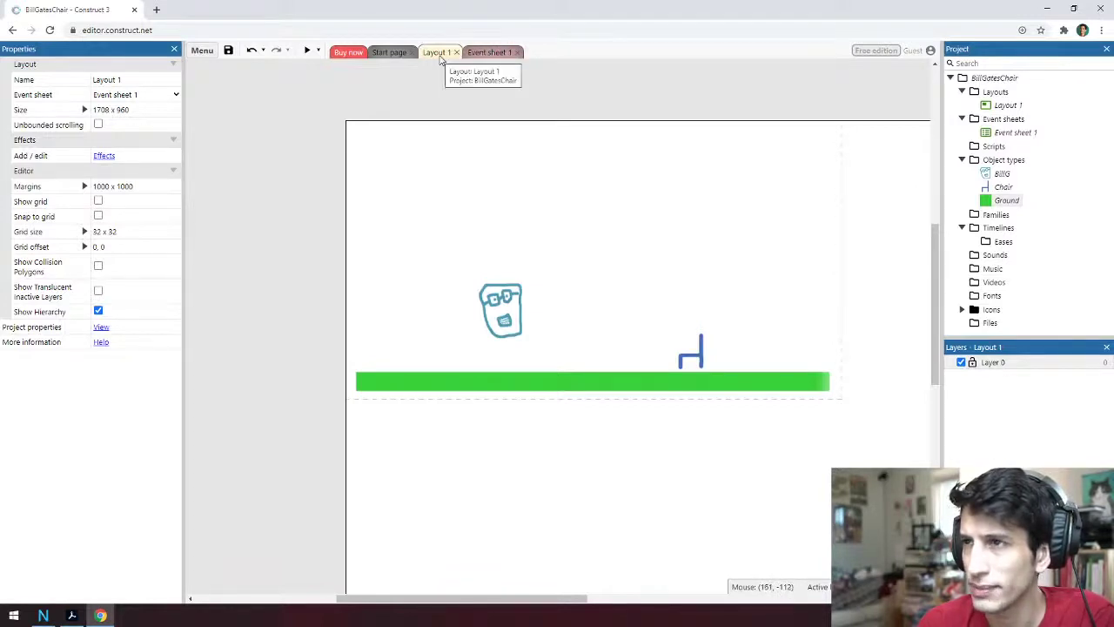
pyautogui.click(489, 54)
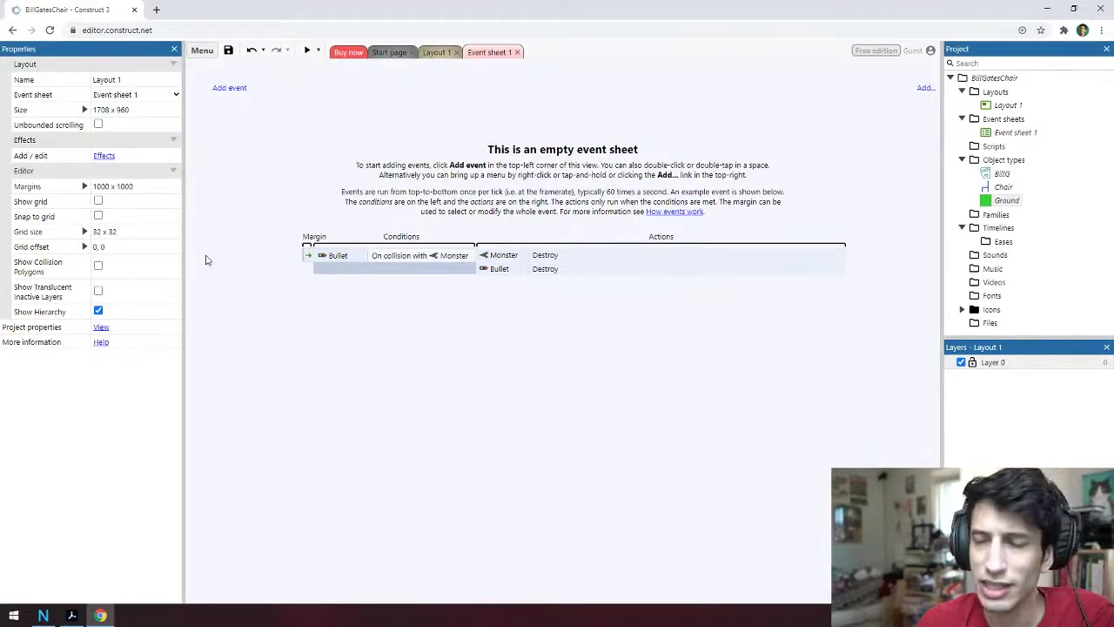
pyautogui.click(435, 52)
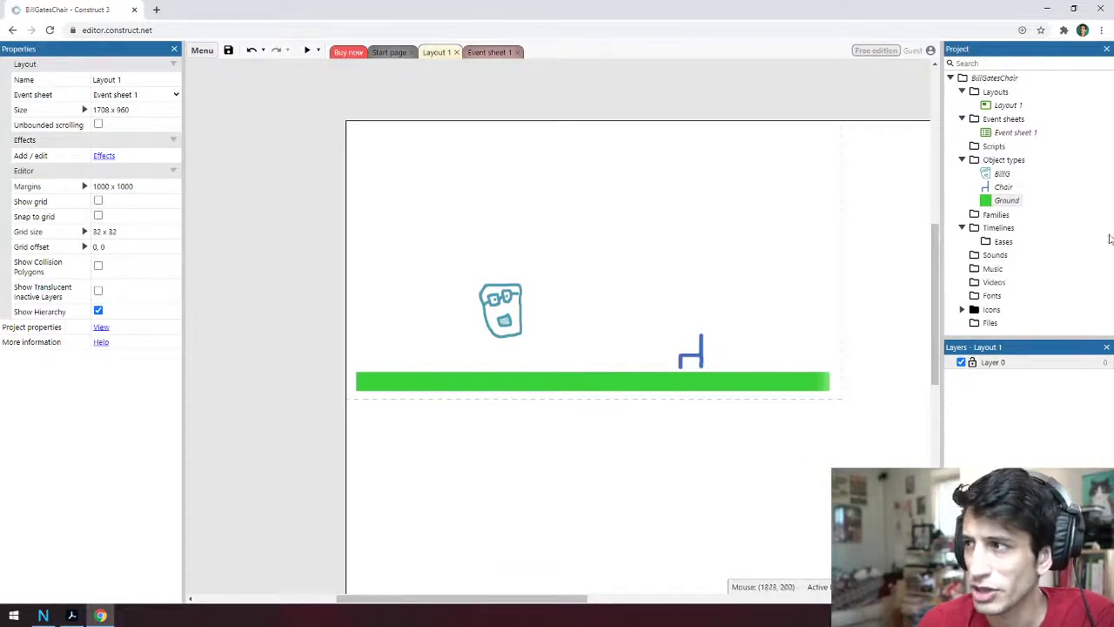
pyautogui.click(1001, 174)
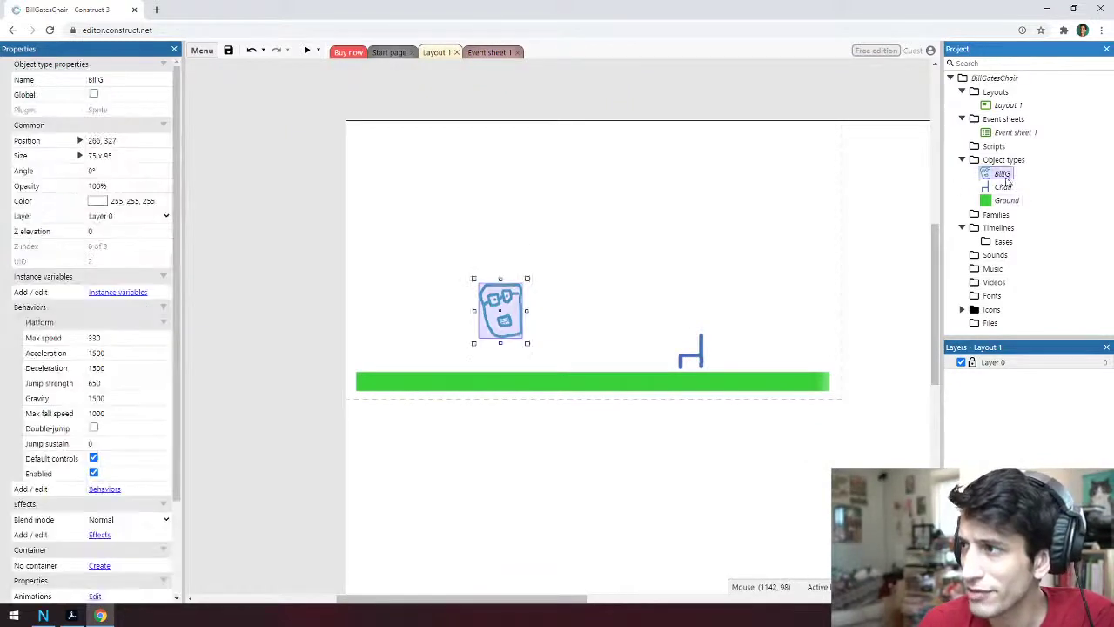
pyautogui.click(624, 226)
# Open Event sheet 1, start a new event, and look through the System conditions for a suitable trigger
pyautogui.click(487, 54)
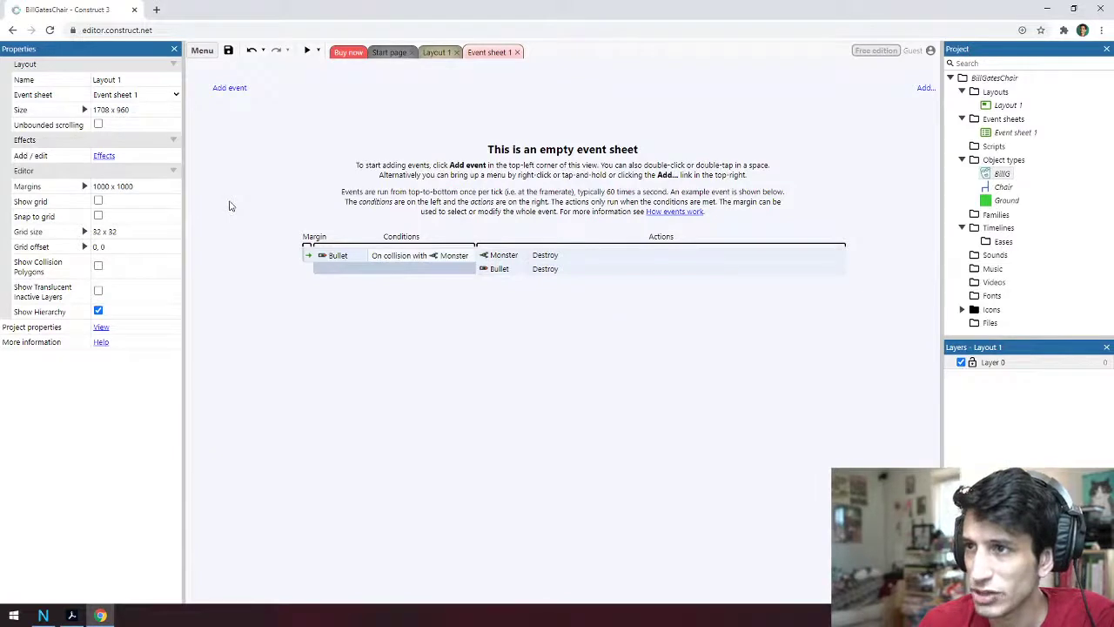
pyautogui.click(239, 90)
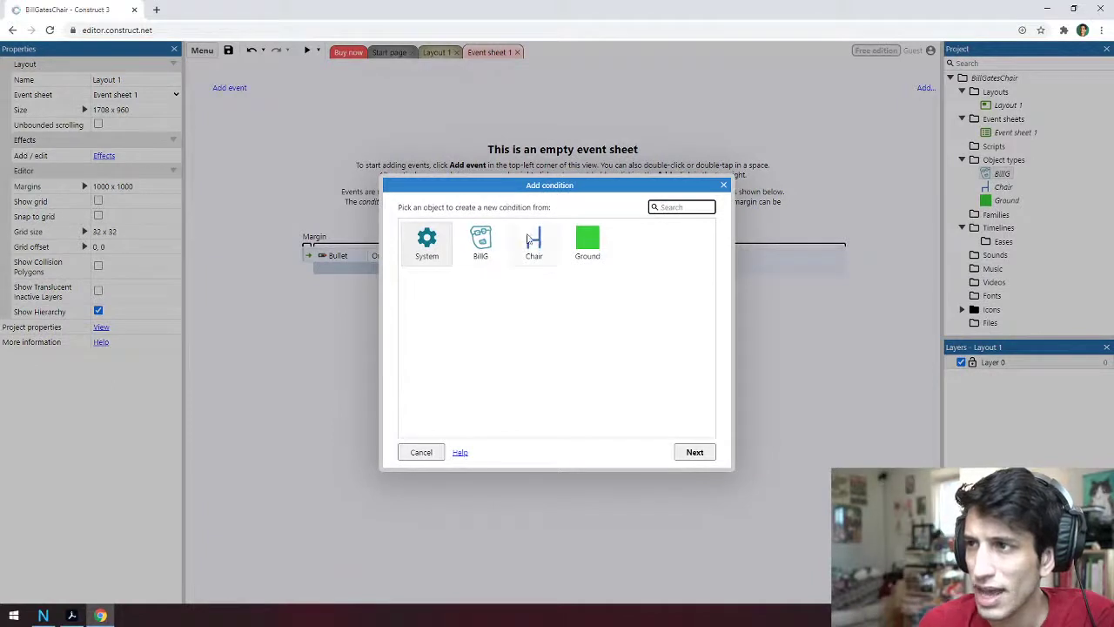
pyautogui.click(724, 186)
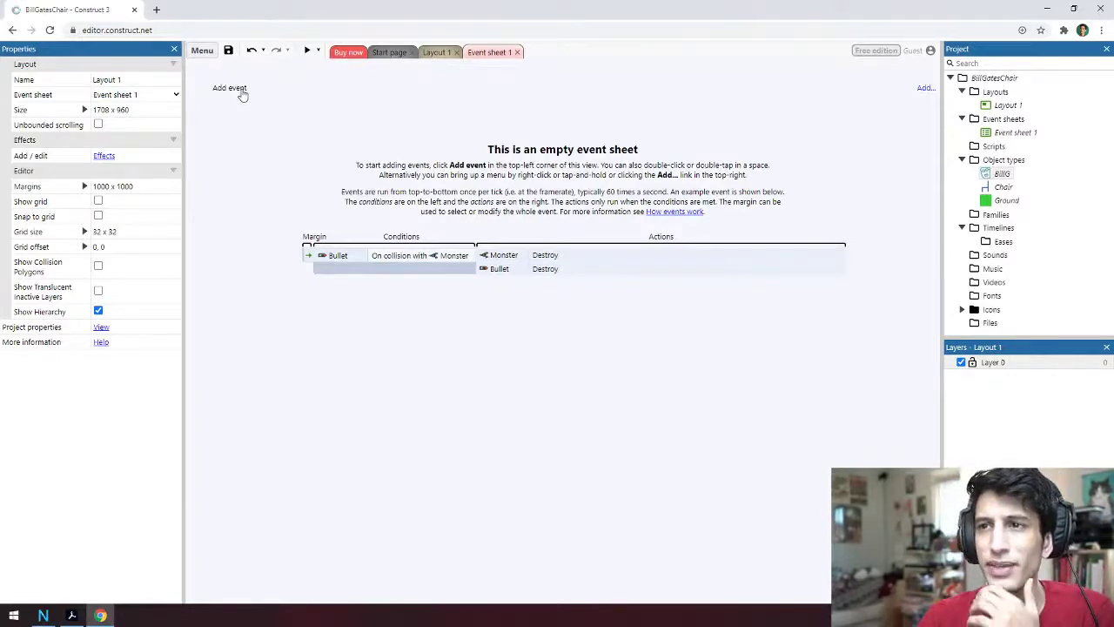
pyautogui.click(231, 88)
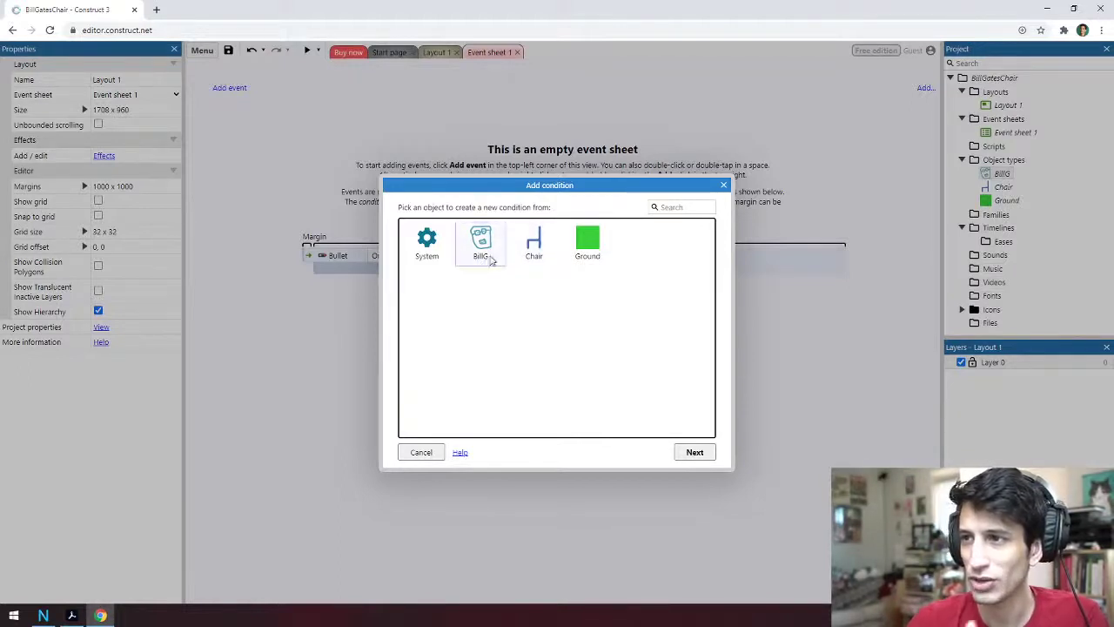
pyautogui.doubleClick(427, 244)
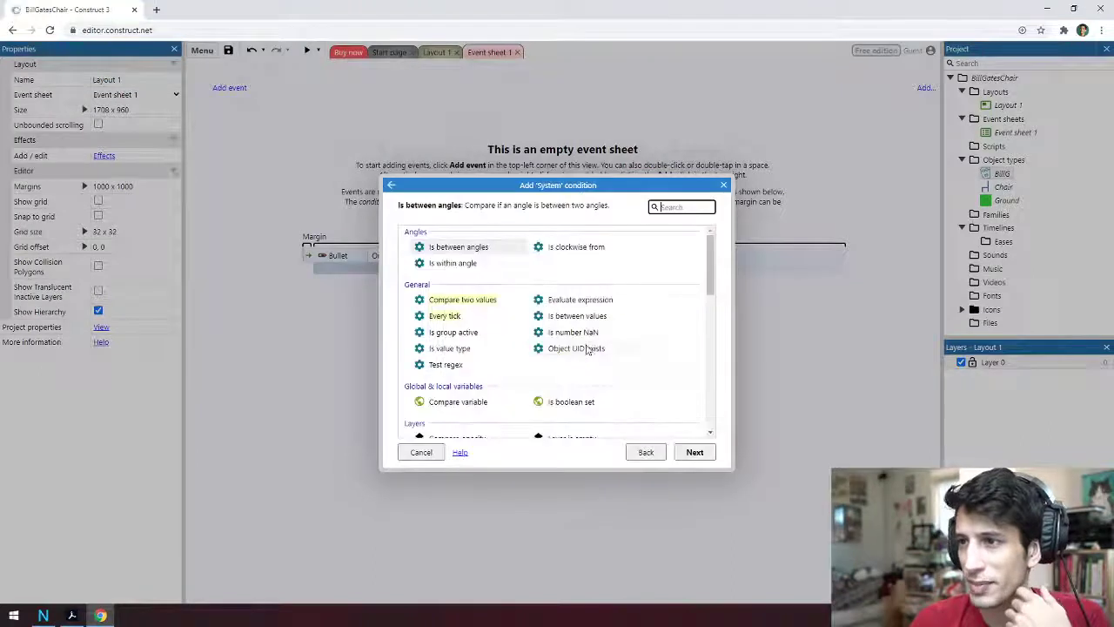
pyautogui.scroll(-3, 609, 348)
pyautogui.scroll(-5, 646, 387)
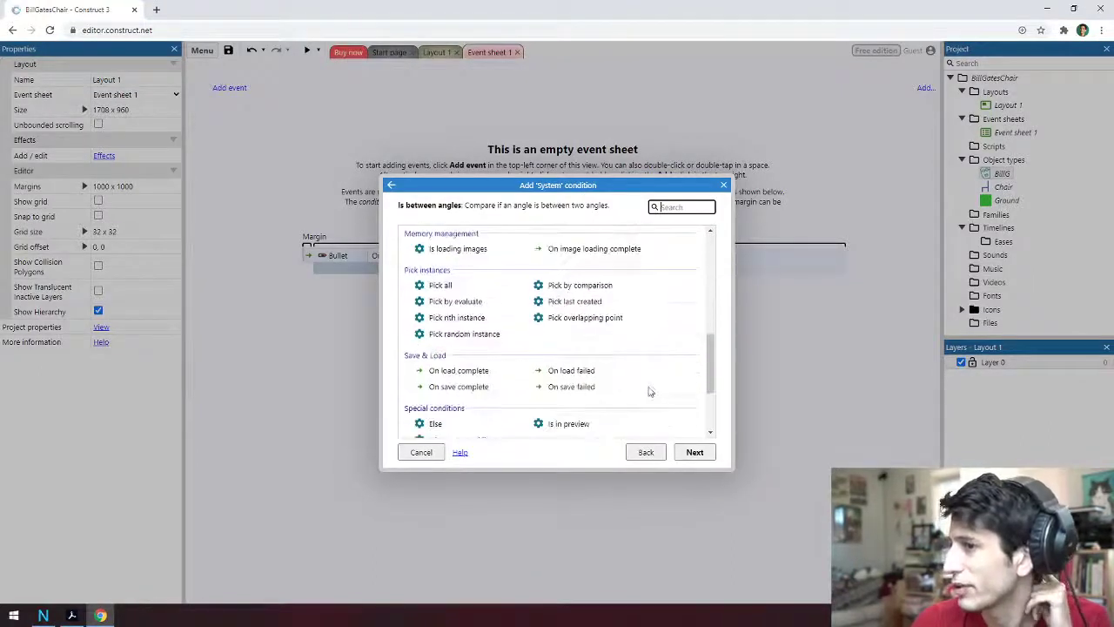
pyautogui.scroll(-3, 648, 391)
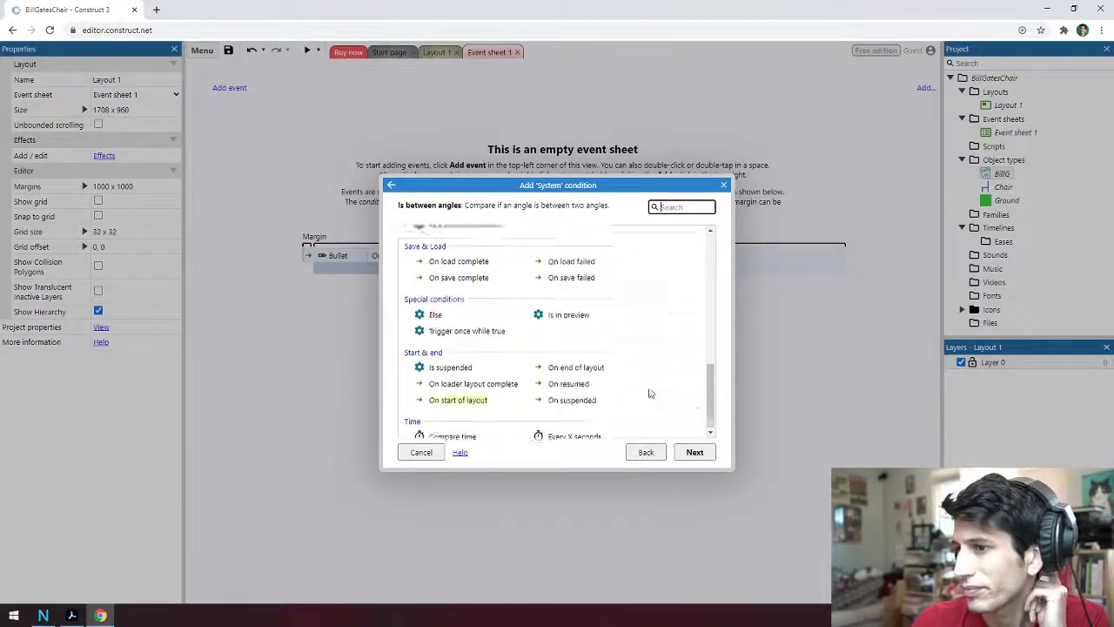
pyautogui.scroll(6, 648, 392)
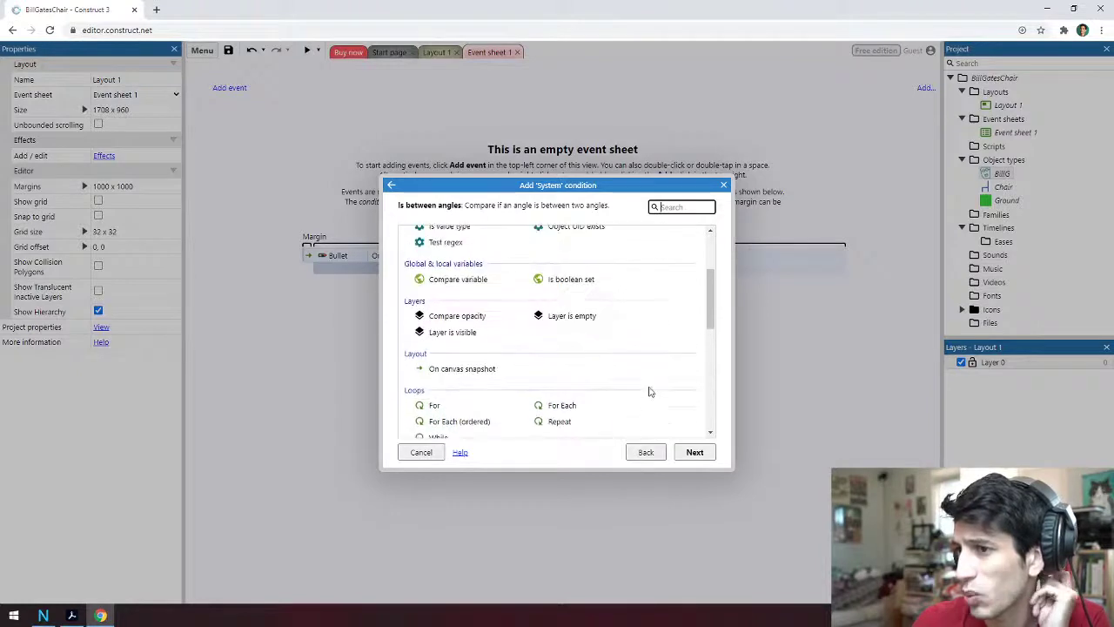
pyautogui.scroll(3, 648, 393)
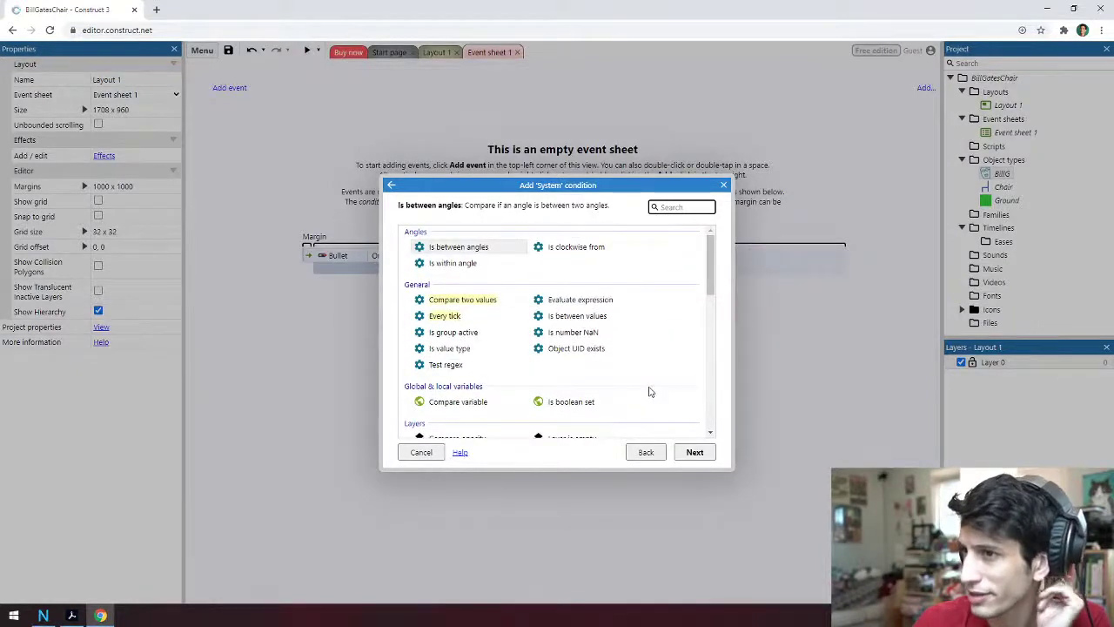
pyautogui.click(638, 453)
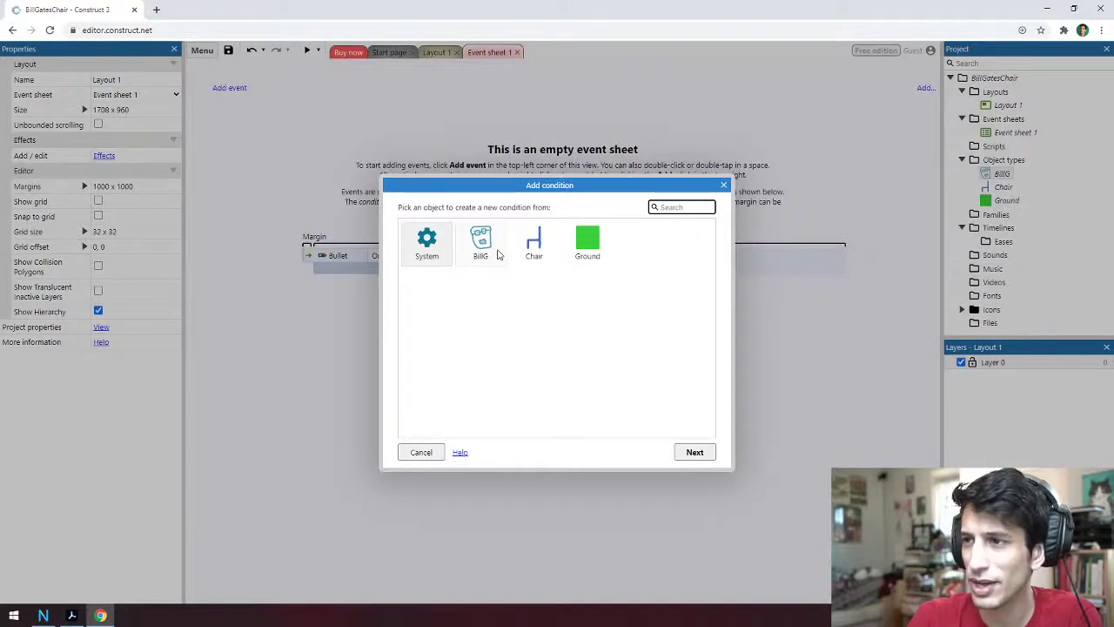
# Create an event whose condition is BillG's On collision with another object, with Chair as the object
pyautogui.click(522, 287)
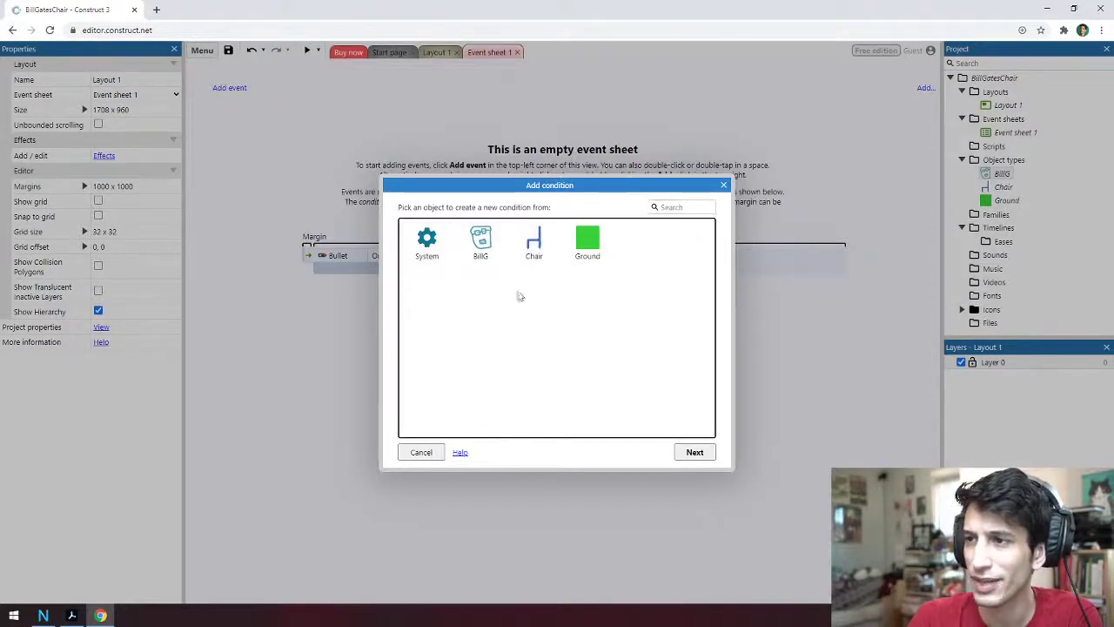
pyautogui.doubleClick(474, 259)
pyautogui.scroll(-1, 464, 379)
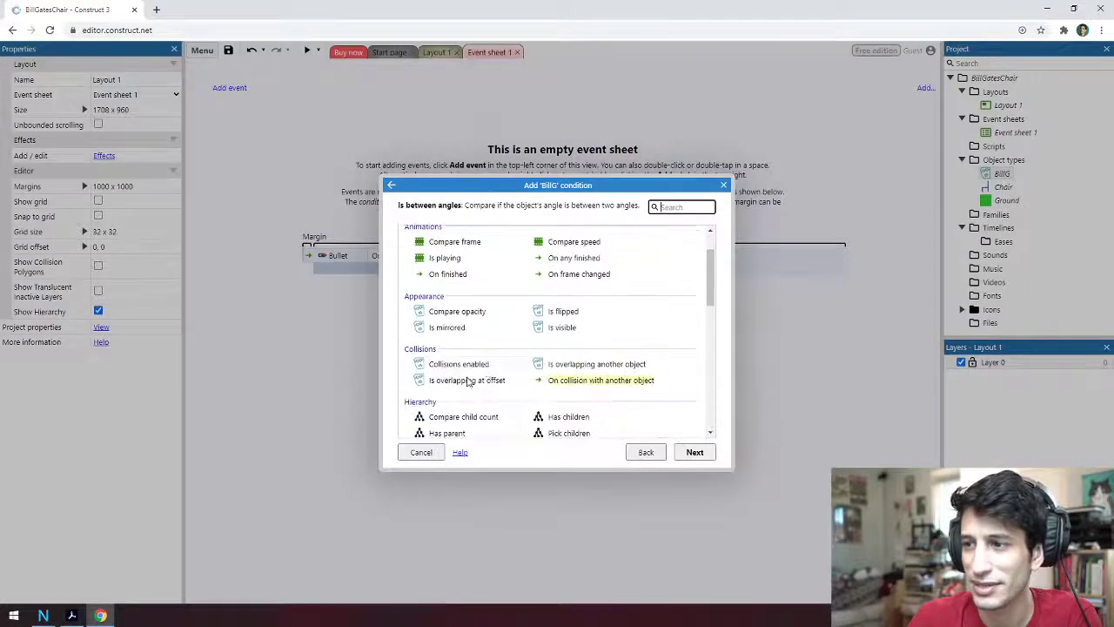
pyautogui.scroll(1, 500, 370)
pyautogui.scroll(-1, 596, 366)
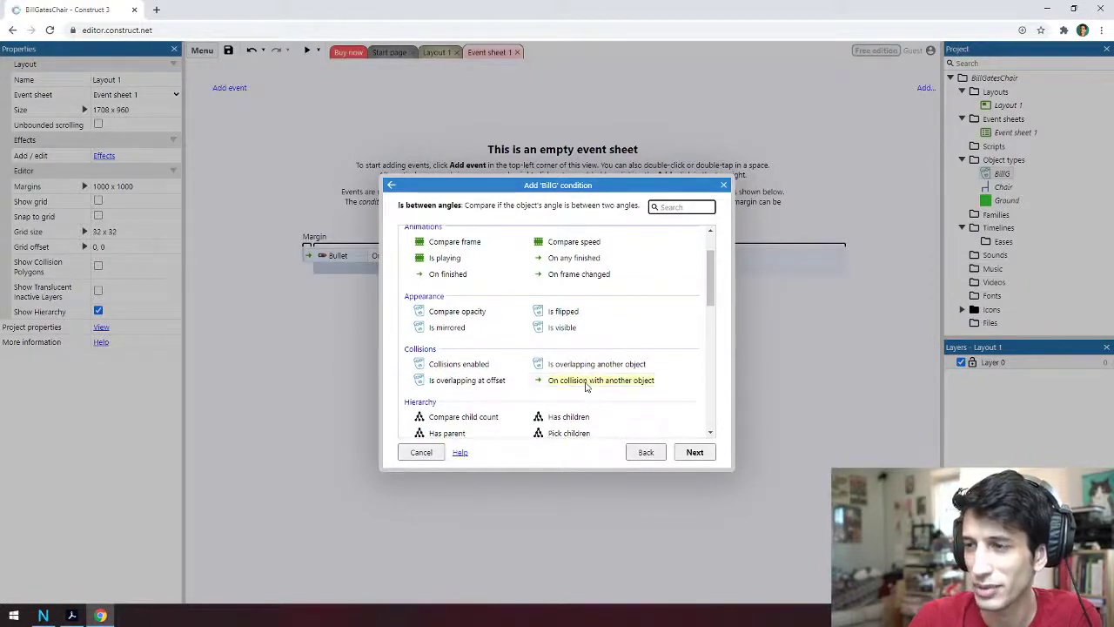
pyautogui.scroll(-1, 586, 386)
pyautogui.click(587, 329)
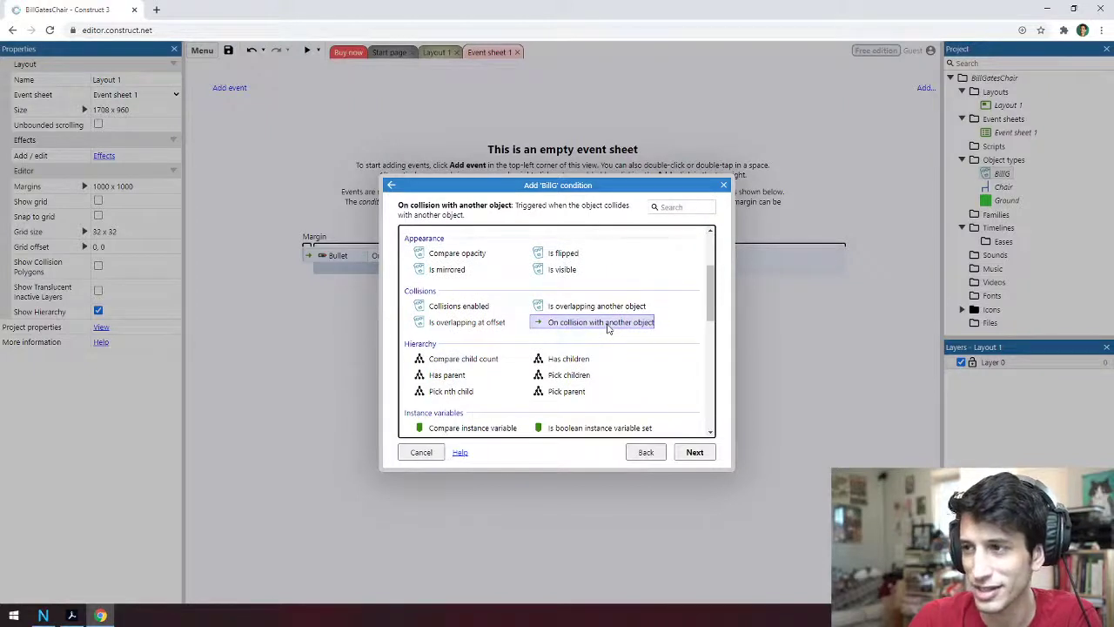
pyautogui.doubleClick(608, 327)
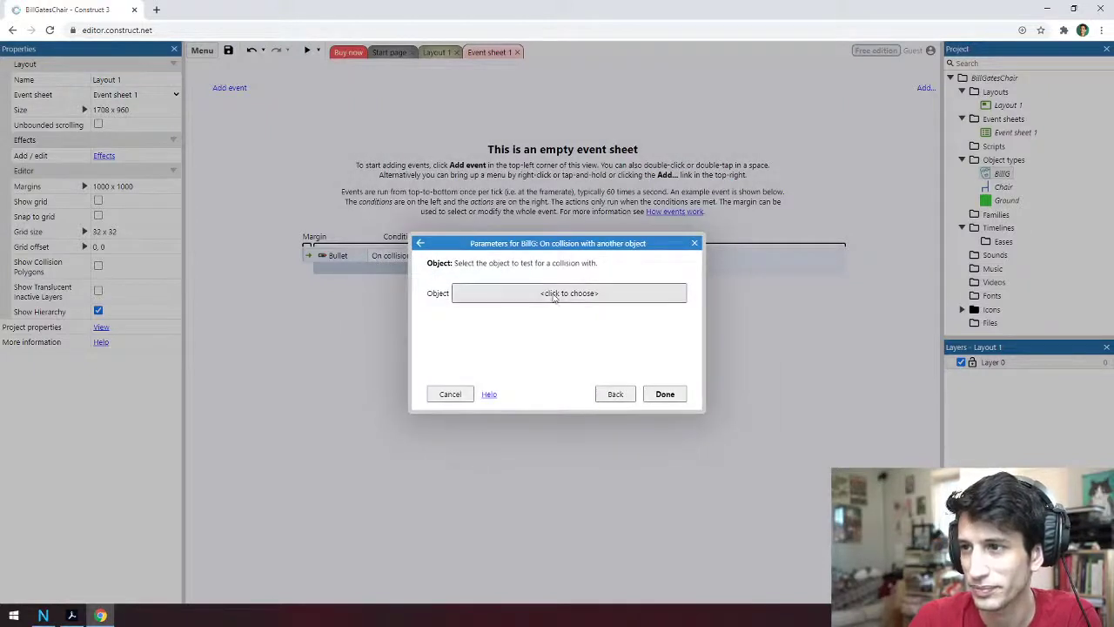
pyautogui.click(577, 295)
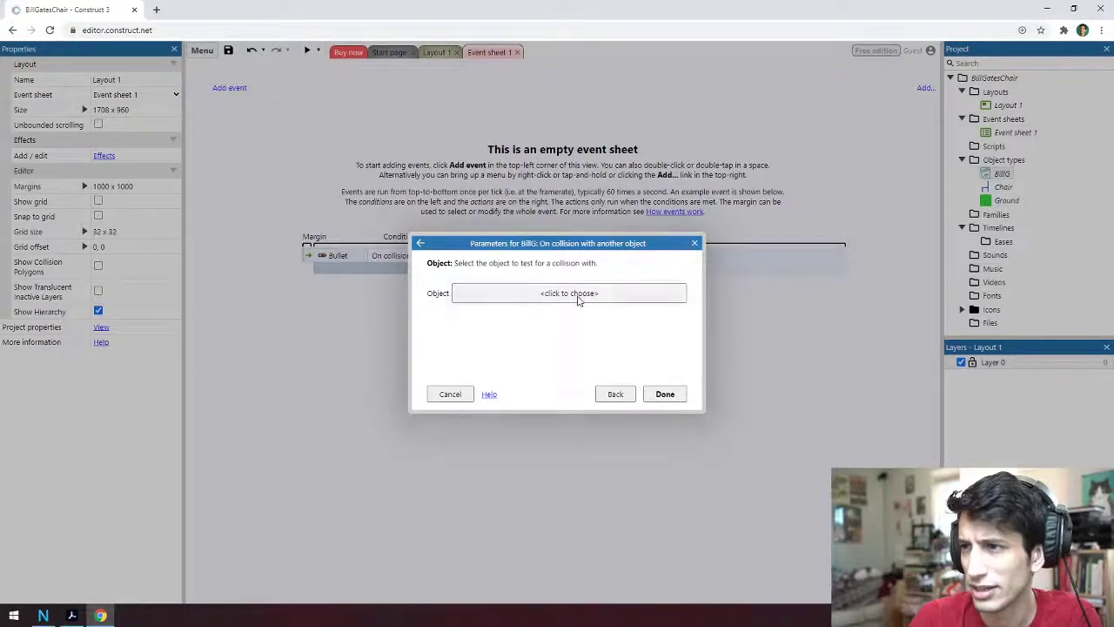
pyautogui.doubleClick(592, 266)
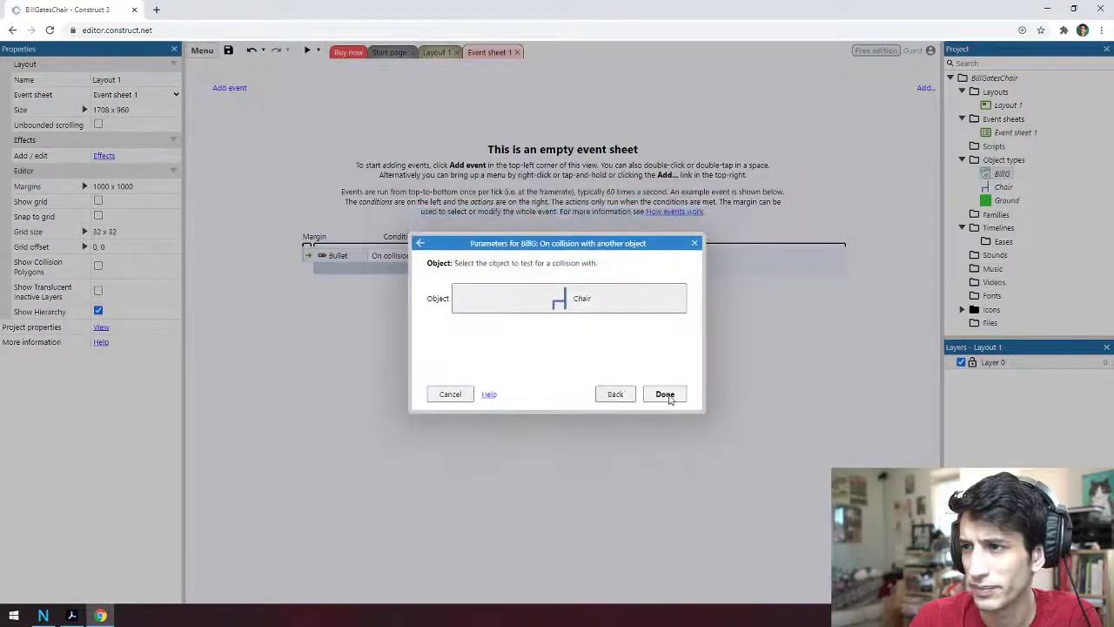
pyautogui.click(665, 393)
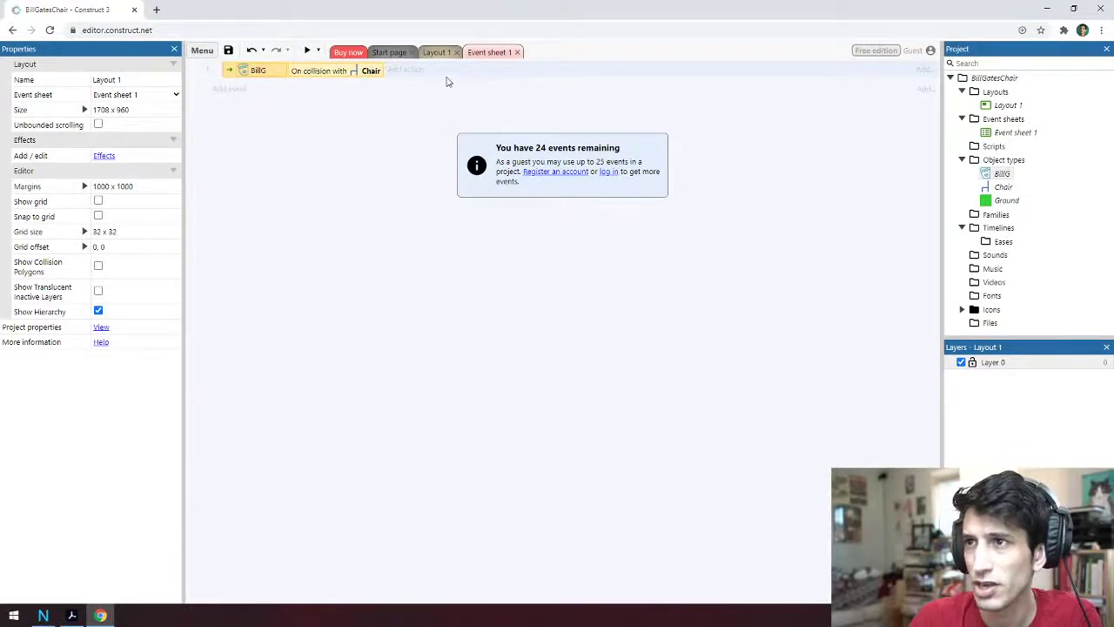
# Start a new action for the BillG and Chair collision event and look through BillG's available actions
pyautogui.click(405, 72)
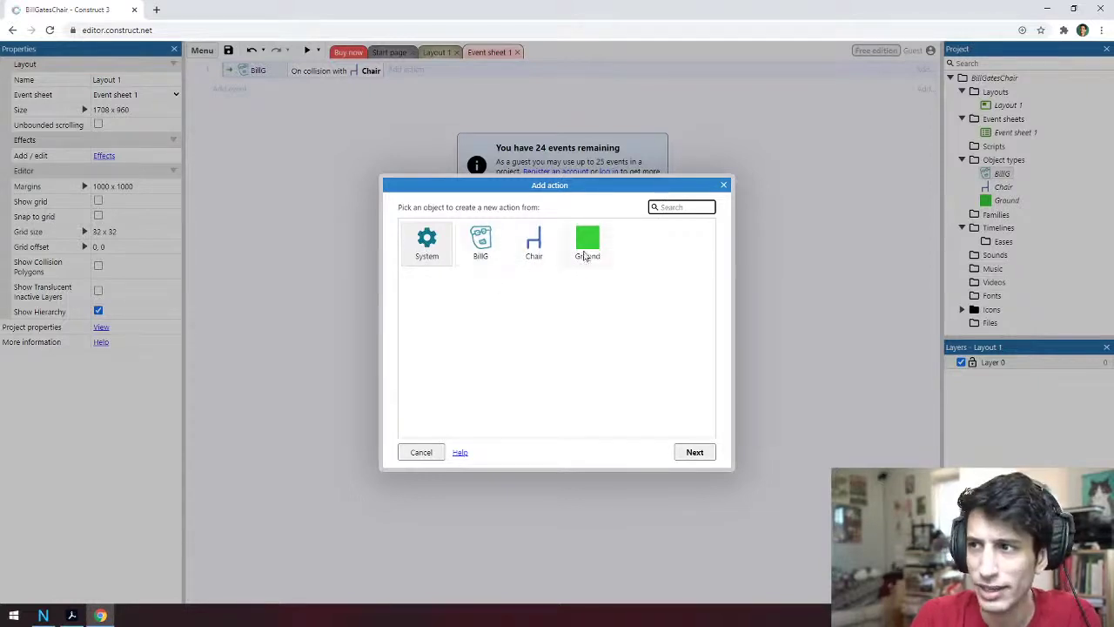
pyautogui.doubleClick(497, 258)
pyautogui.scroll(-5, 609, 279)
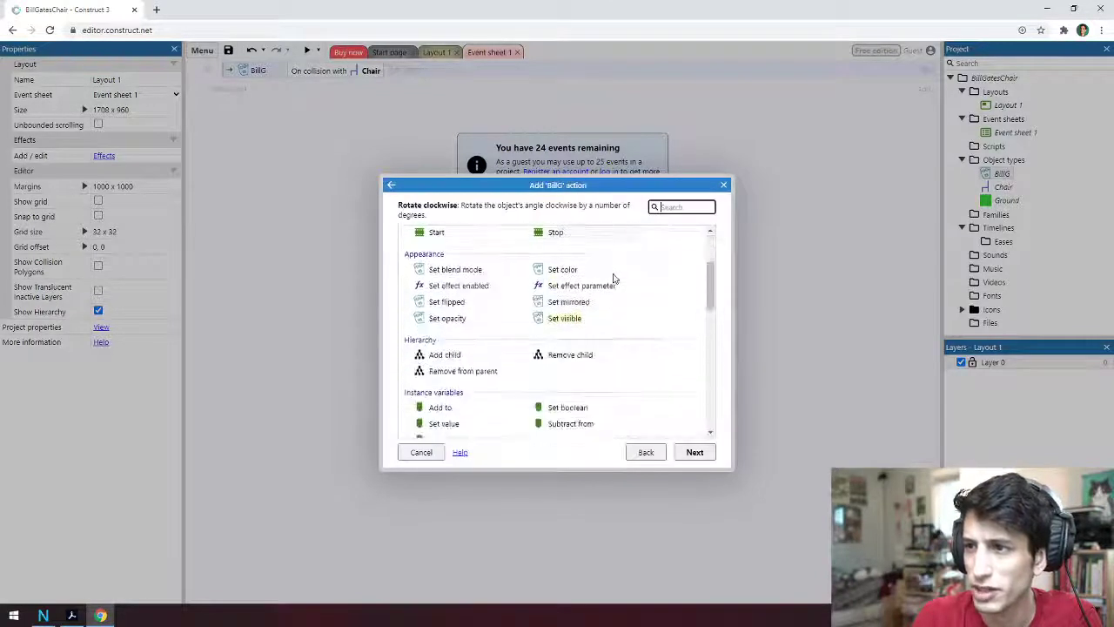
pyautogui.scroll(-8, 616, 281)
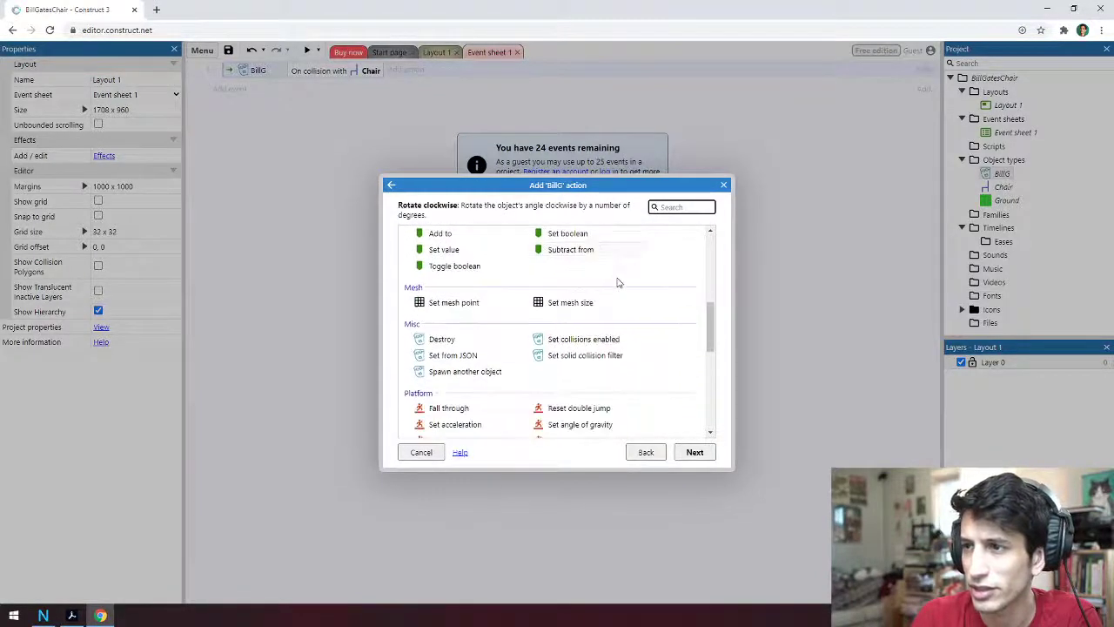
pyautogui.scroll(-3, 620, 284)
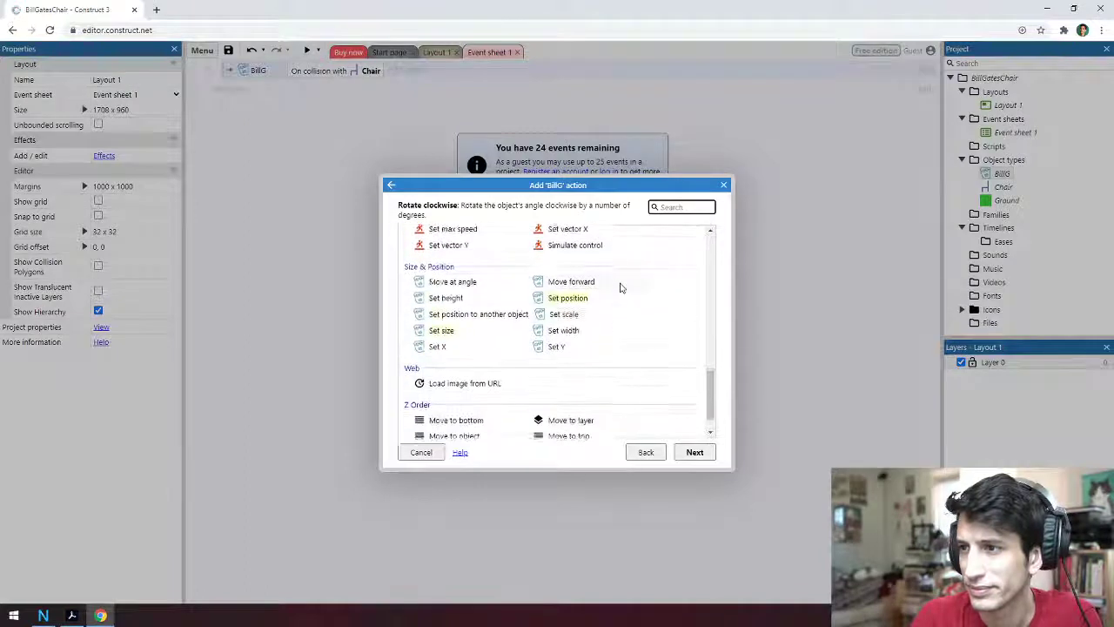
pyautogui.click(644, 456)
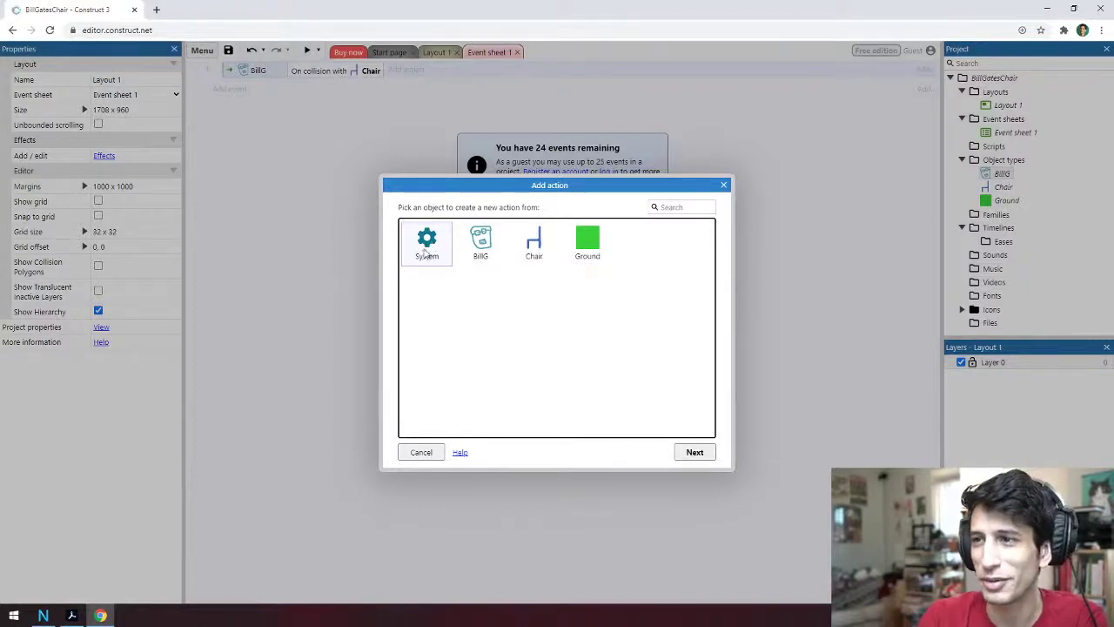
# Add the System action Restart layout to the BillG and Chair collision event
pyautogui.doubleClick(428, 244)
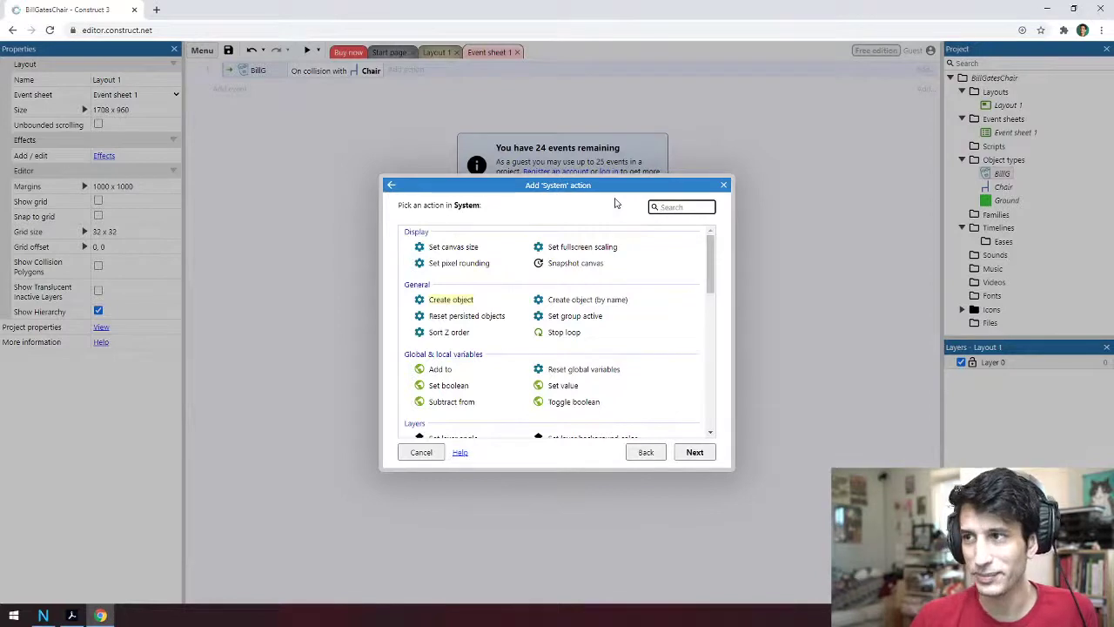
pyautogui.write('res')
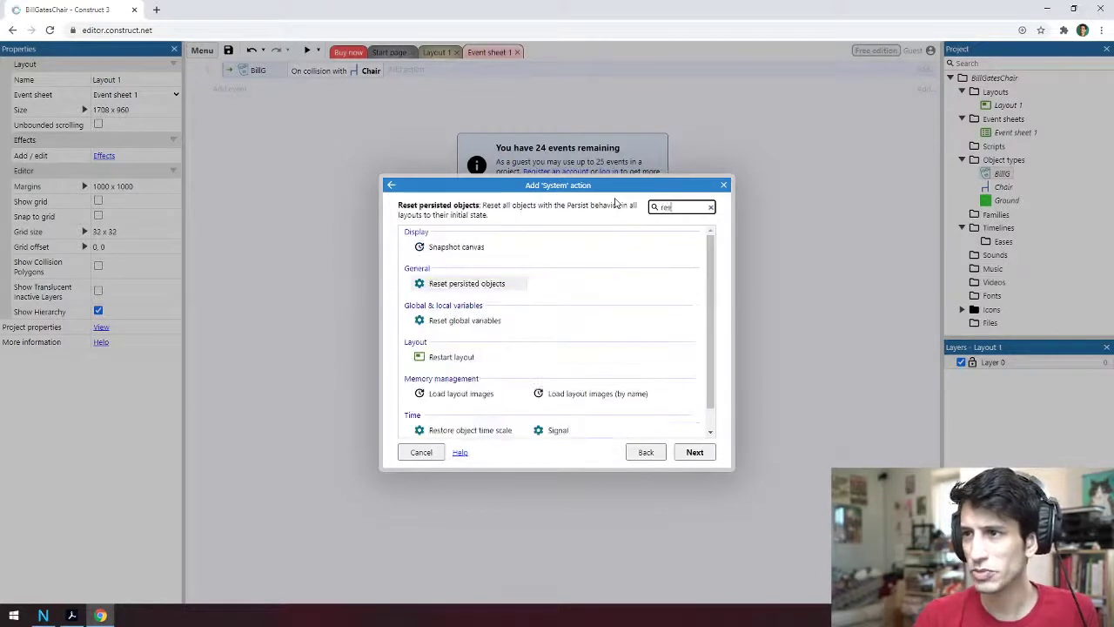
pyautogui.write('t')
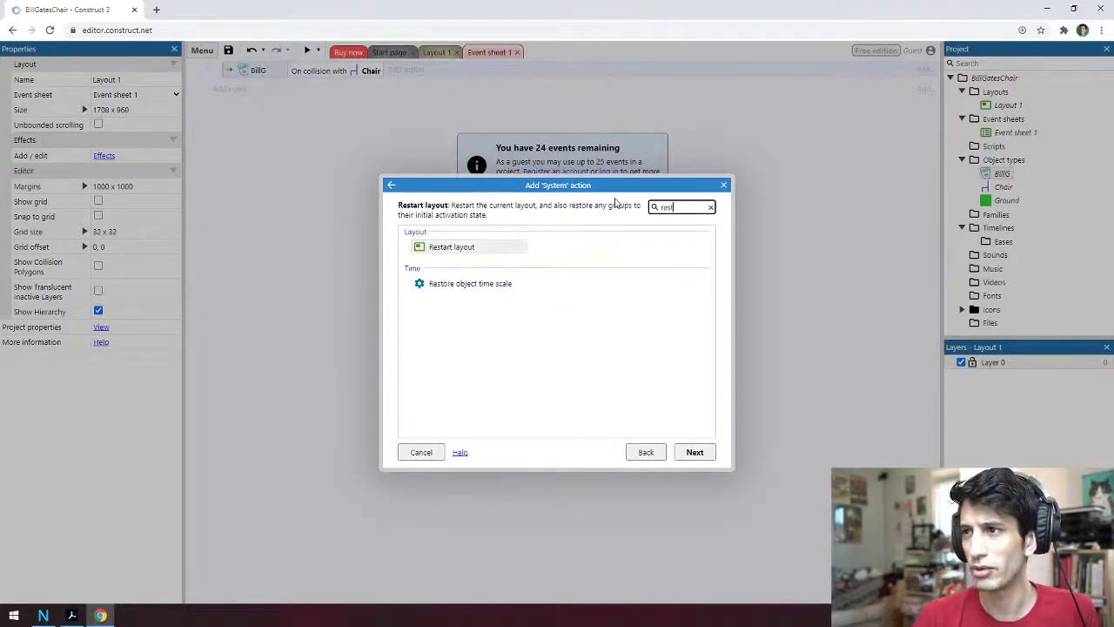
pyautogui.doubleClick(468, 247)
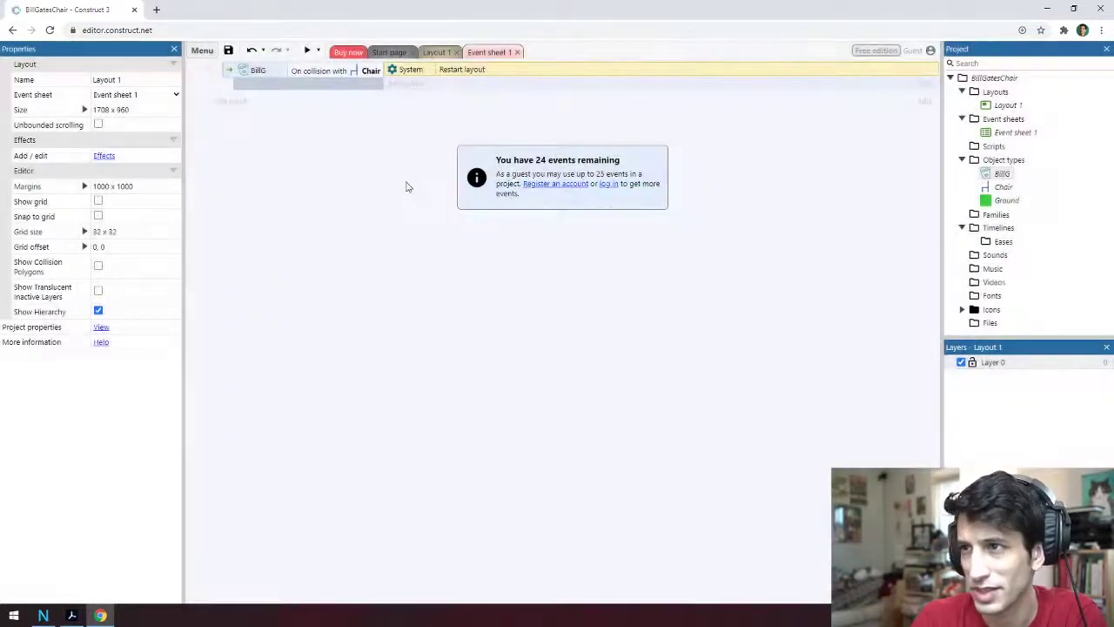
# In Layout 1, move the chair along the ground closer to BillG, to about (555, 405)
pyautogui.click(439, 52)
pyautogui.moveTo(707, 367); pyautogui.dragTo(670, 357)
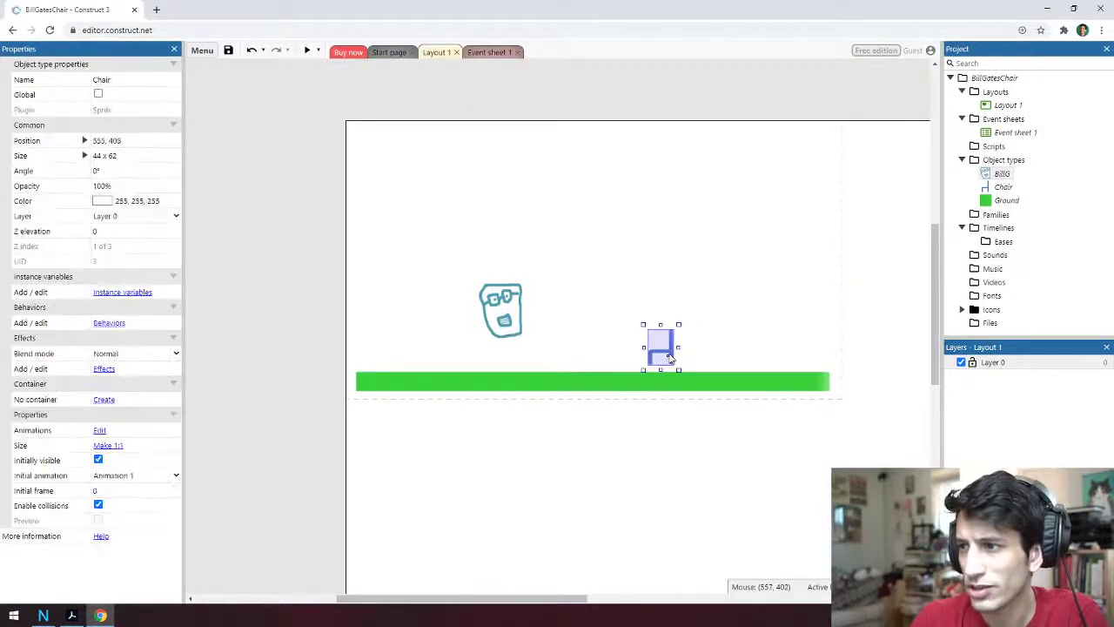
pyautogui.click(610, 297)
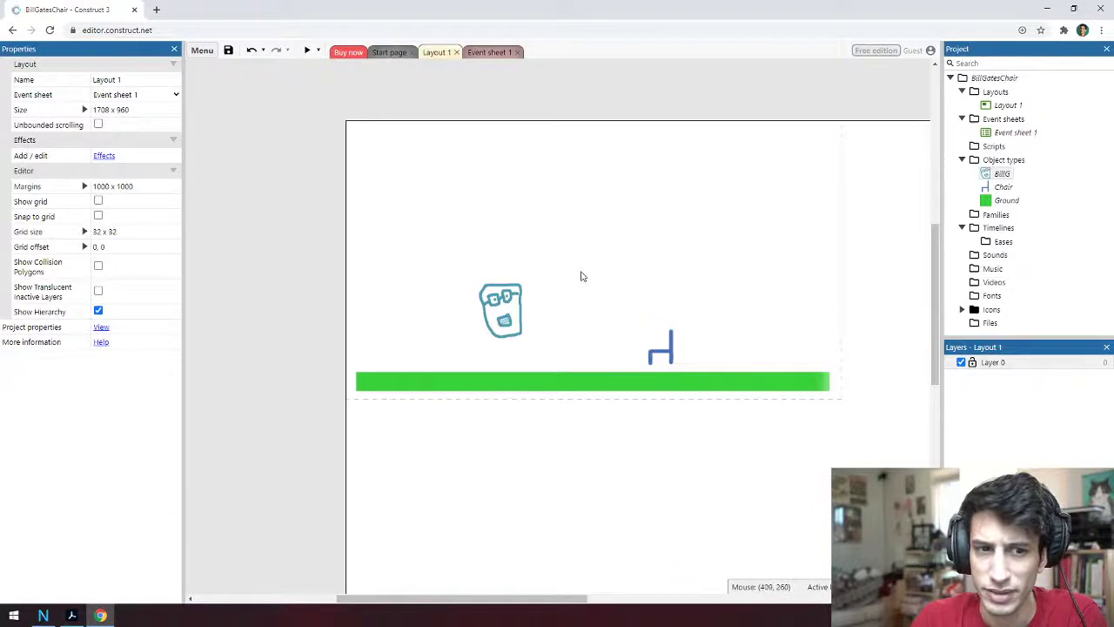
# Preview the game and test BillG repeatedly jumping back and forth over the chair, then end the preview
pyautogui.click(307, 52)
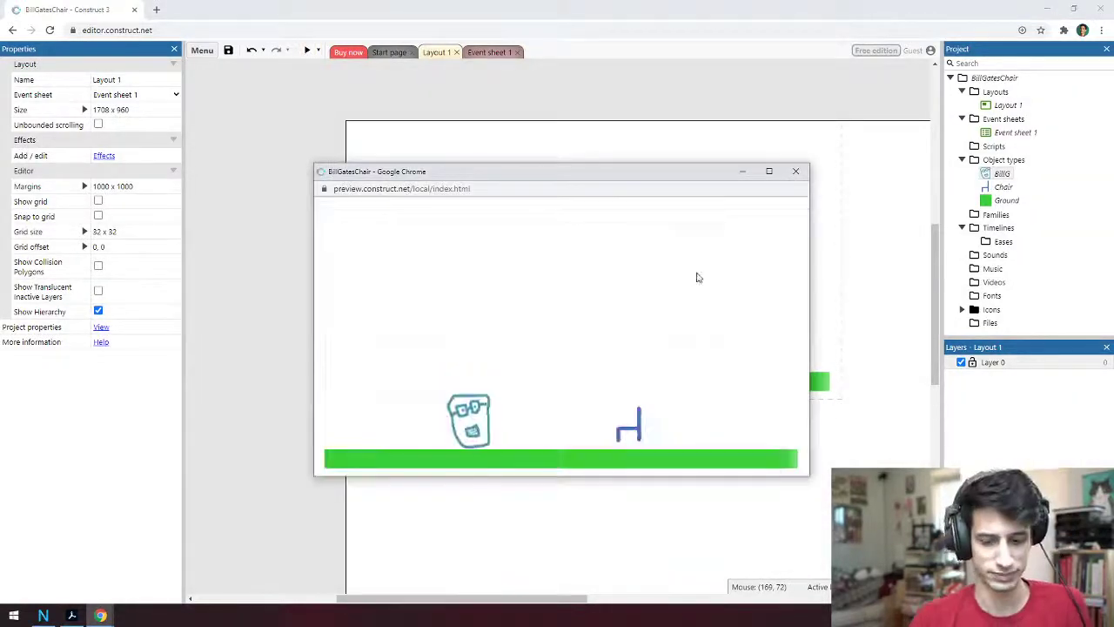
pyautogui.press('Right')
pyautogui.press('Up')
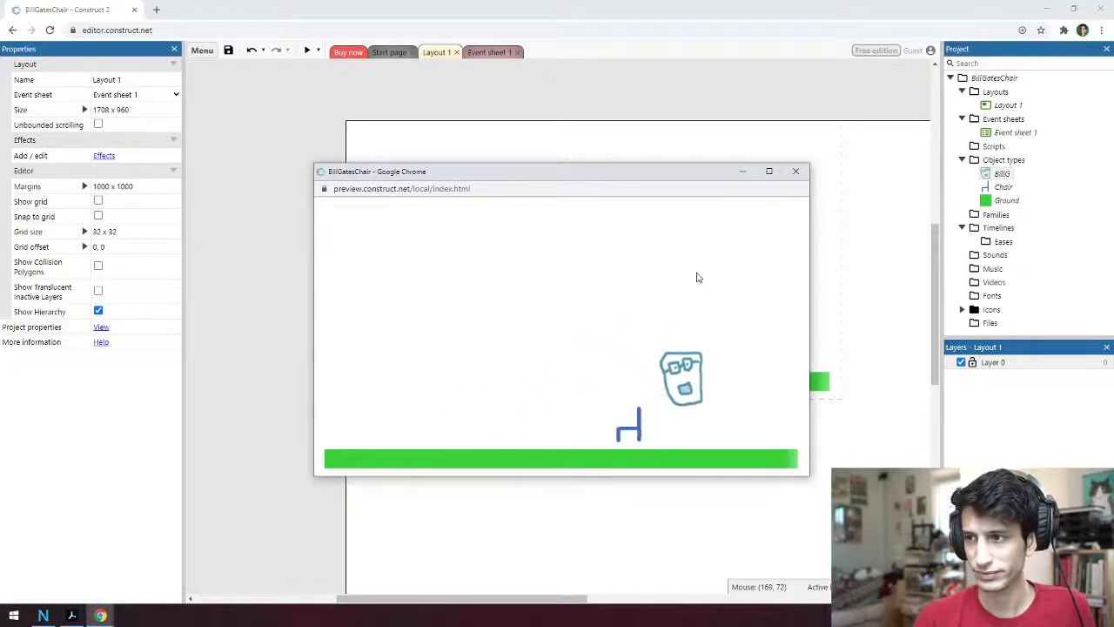
pyautogui.press('Left')
pyautogui.press('Right')
pyautogui.press('Up')
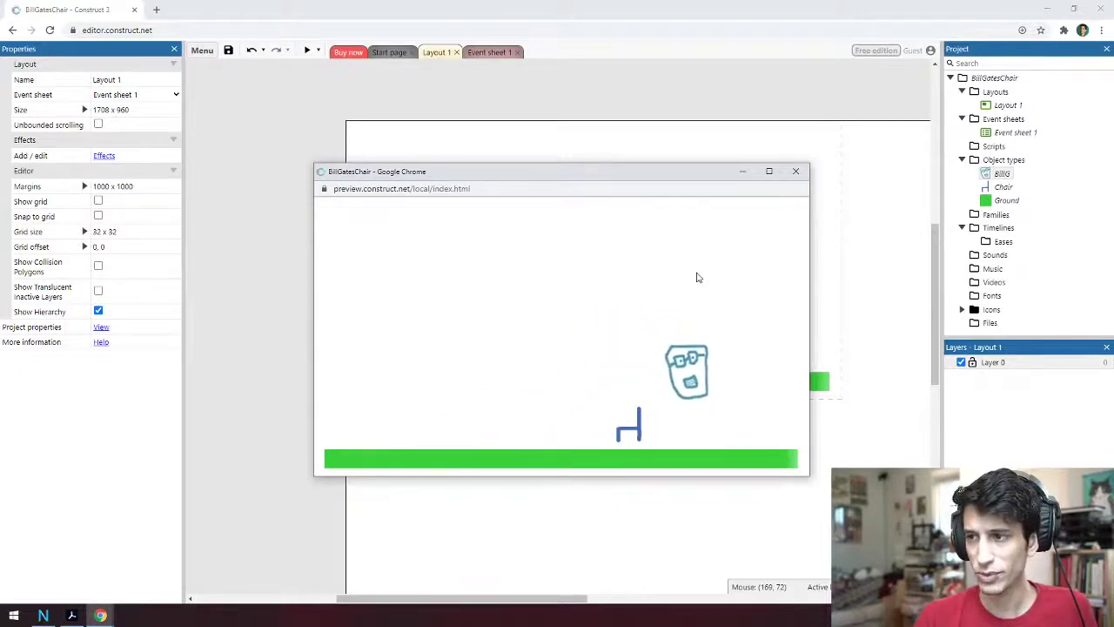
pyautogui.press('Left')
pyautogui.press('Up')
pyautogui.press('Right')
pyautogui.press('Up')
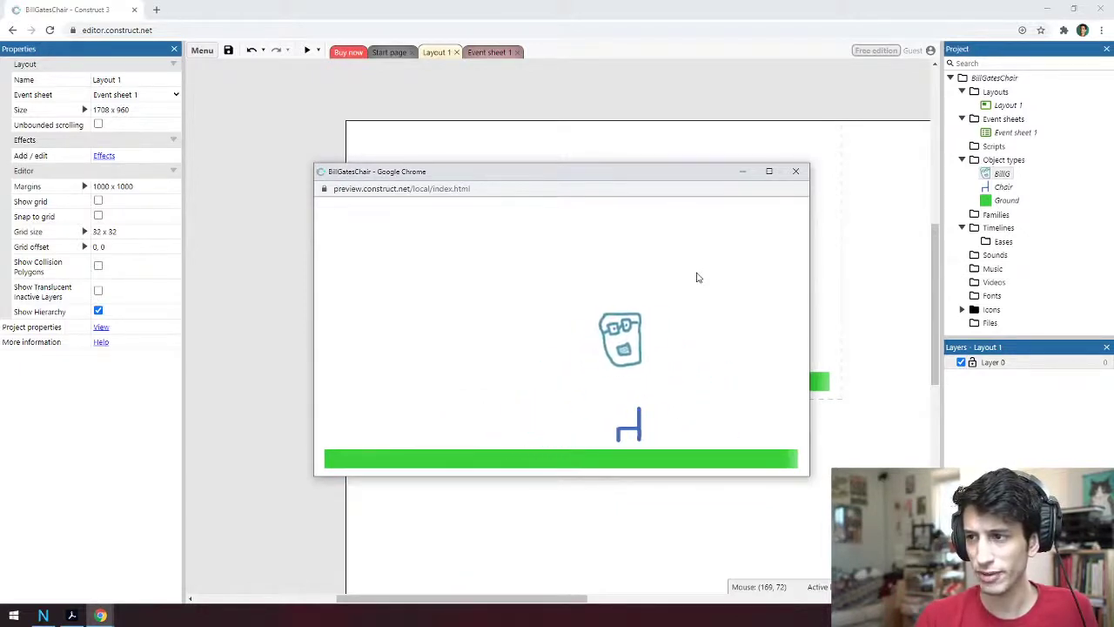
pyautogui.press('Left')
pyautogui.press('Right')
pyautogui.press('Up')
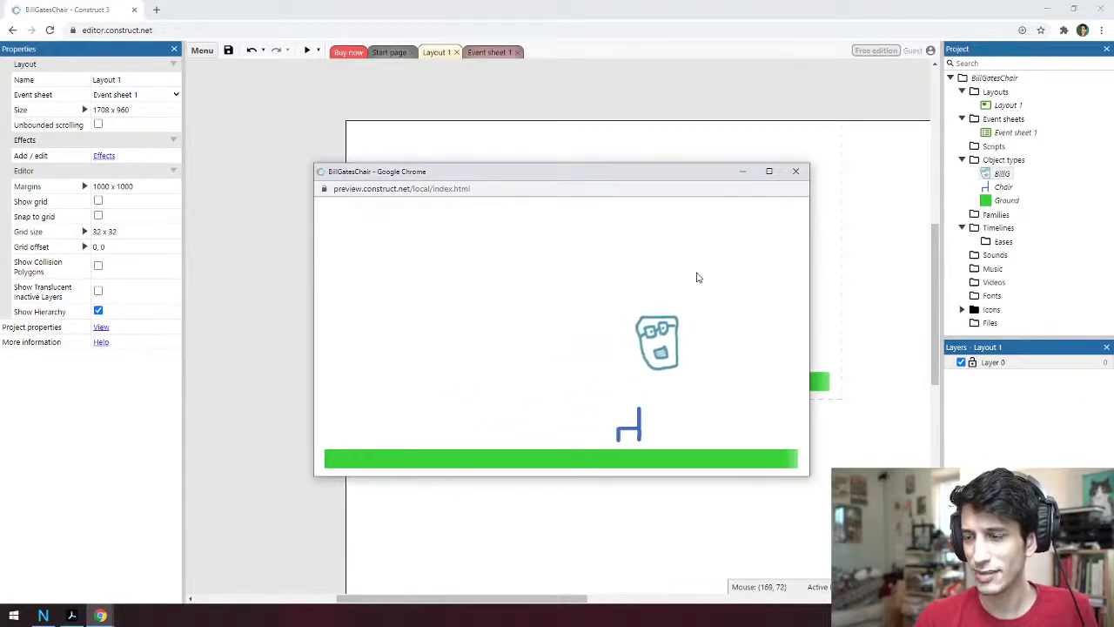
pyautogui.press('Left')
pyautogui.press('Up')
pyautogui.press('Right')
pyautogui.press('Up')
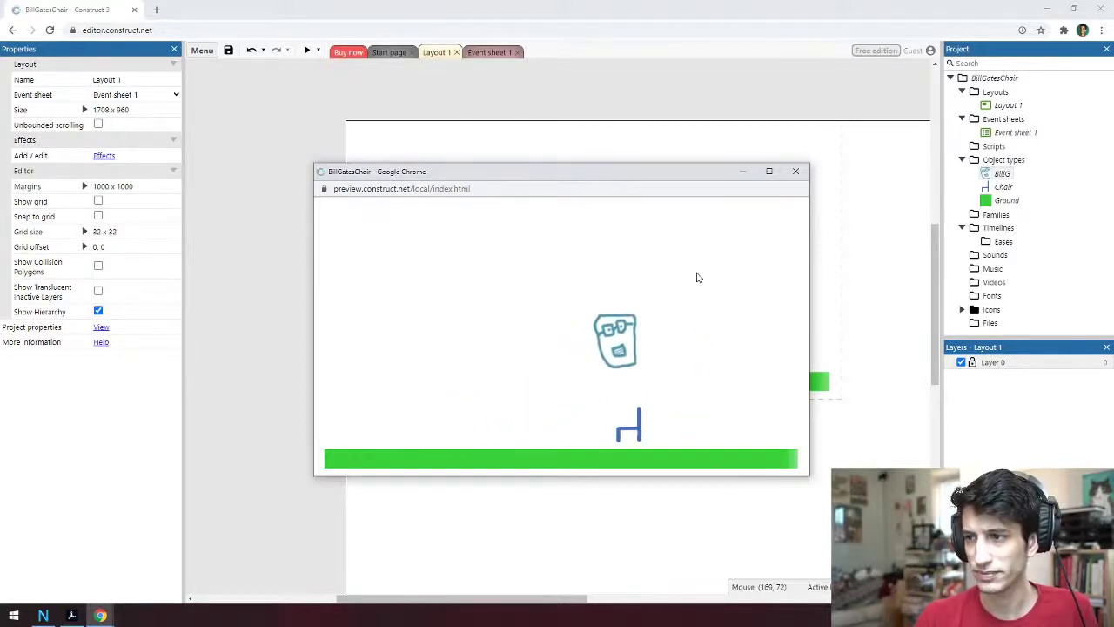
pyautogui.press('Left')
pyautogui.press('Up')
pyautogui.press('Right')
pyautogui.press('Up')
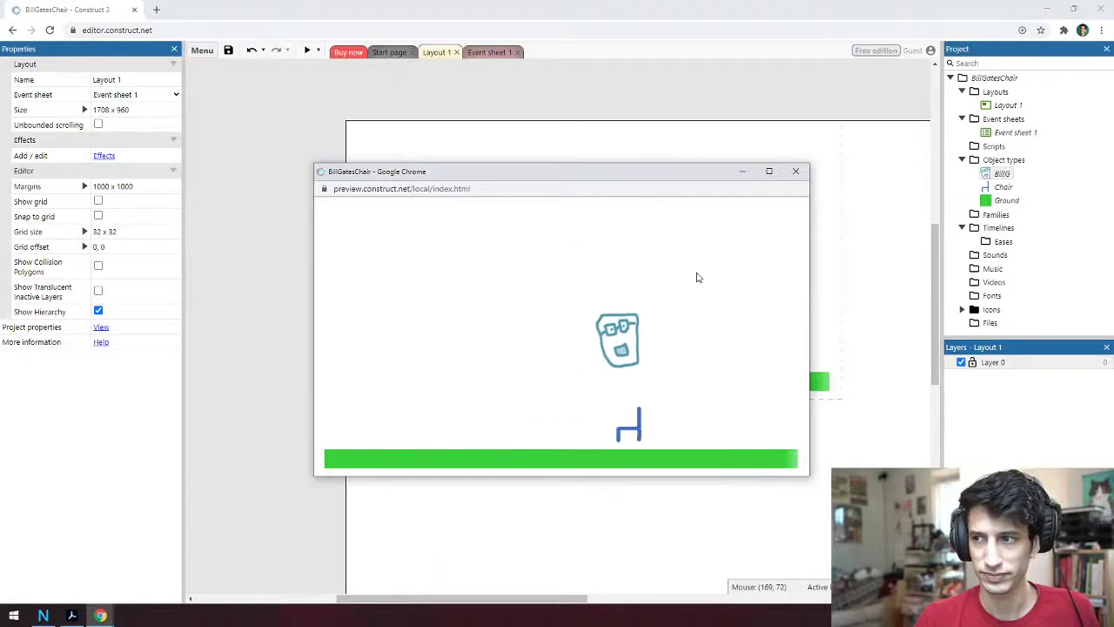
pyautogui.press('Left')
pyautogui.press('Up')
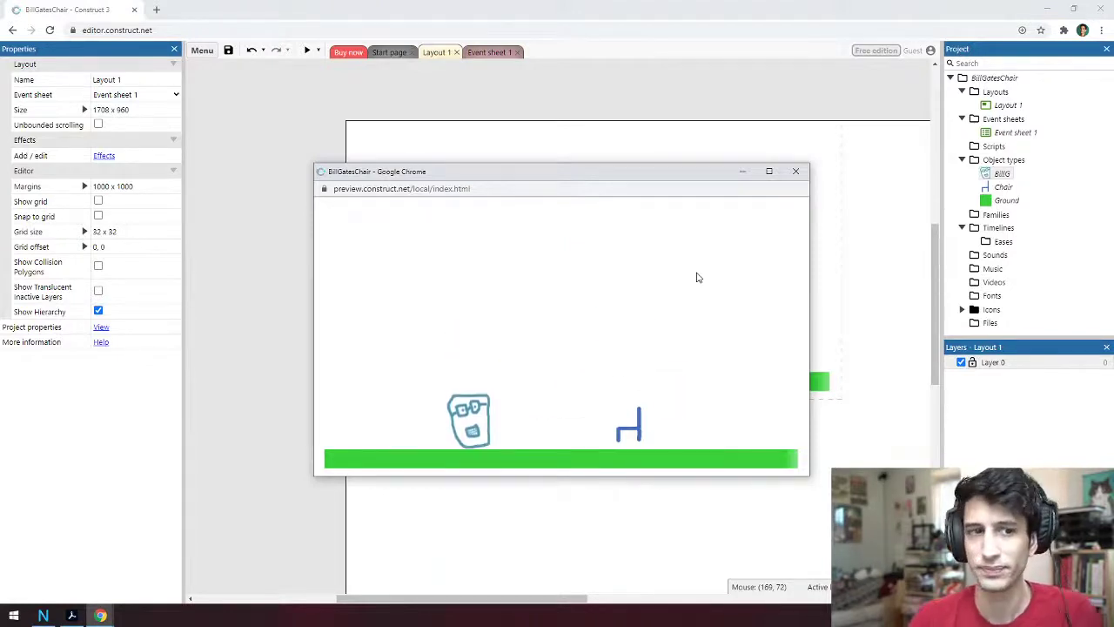
pyautogui.click(798, 173)
# Spread the objects apart by moving BillG near the ground's starting end and the chair farther away, to about (595, 392)
pyautogui.moveTo(499, 331); pyautogui.dragTo(419, 303)
pyautogui.moveTo(666, 349); pyautogui.dragTo(688, 344)
pyautogui.click(659, 299)
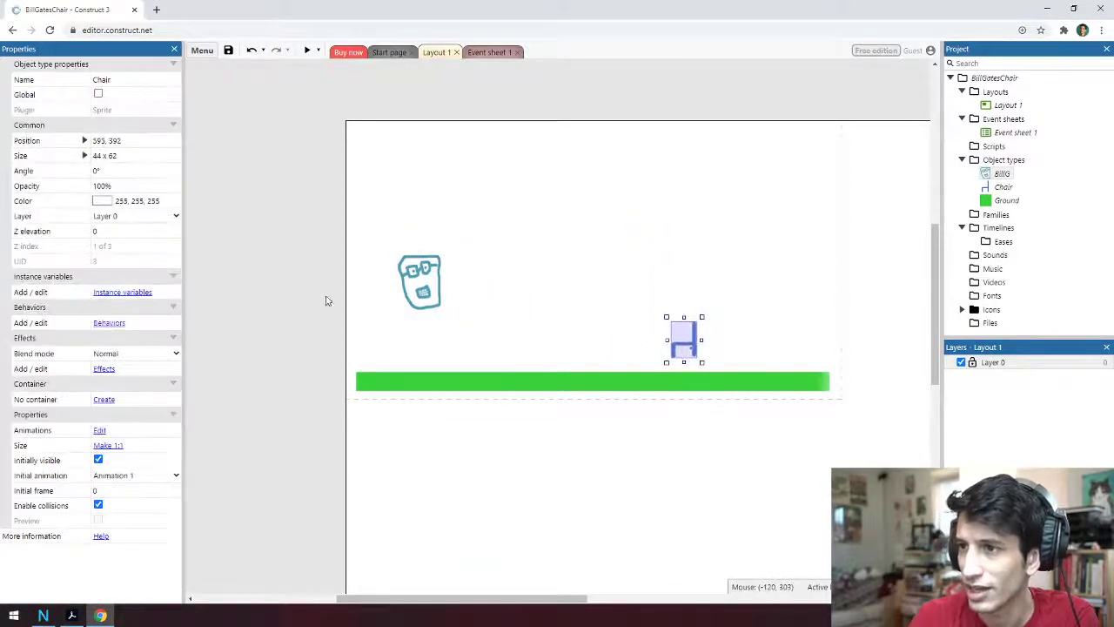
pyautogui.moveTo(426, 300); pyautogui.dragTo(425, 344)
pyautogui.click(522, 318)
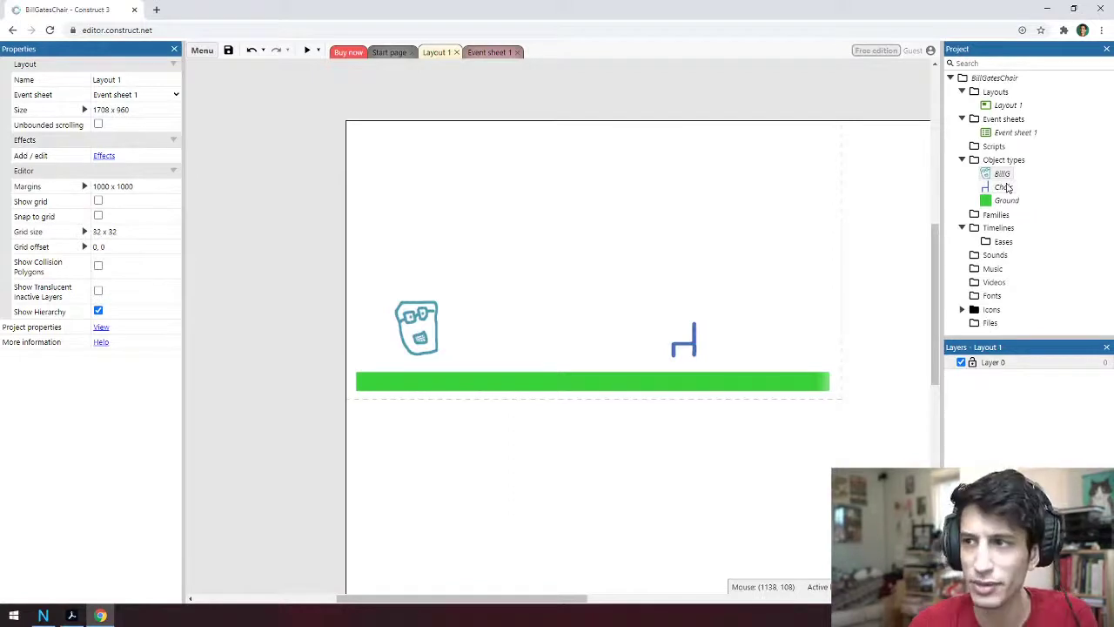
# Add a second Ground instance to the layout, make it smaller and place it as a raised platform overlapping the ground's far end
pyautogui.moveTo(502, 244); pyautogui.dragTo(593, 272, button='middle')
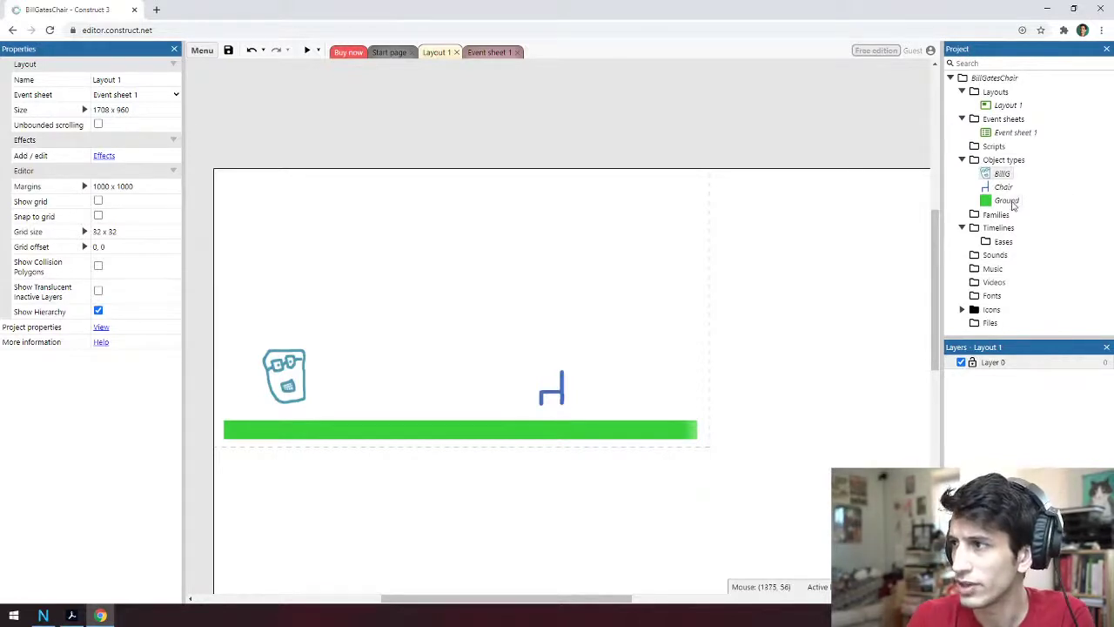
pyautogui.moveTo(1007, 201); pyautogui.dragTo(647, 338)
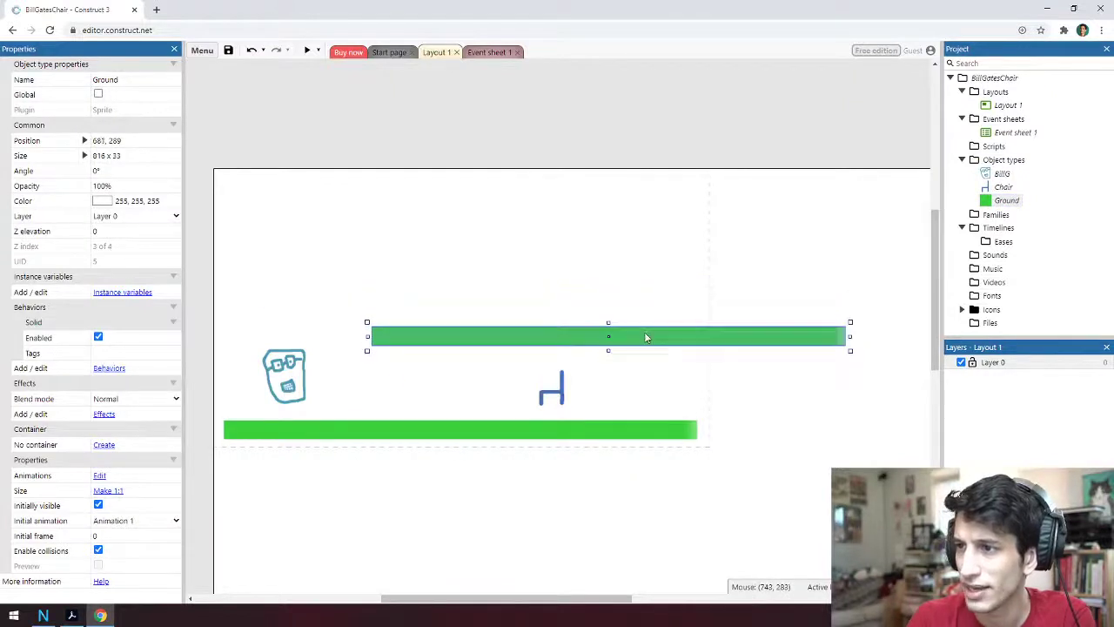
pyautogui.click(596, 298)
pyautogui.click(650, 338)
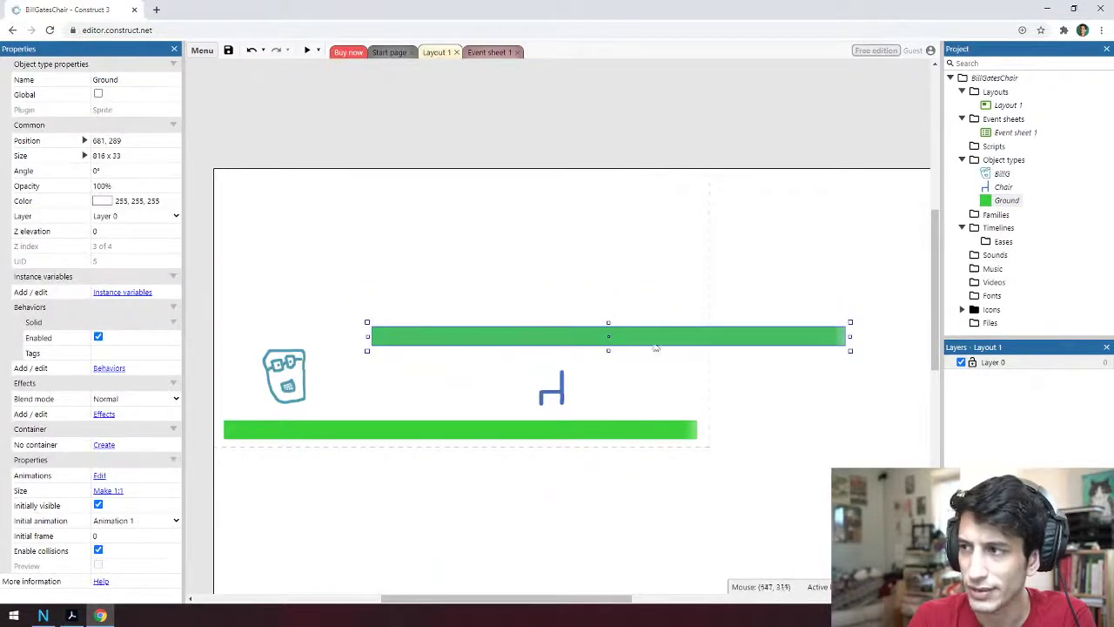
pyautogui.moveTo(853, 322); pyautogui.dragTo(776, 382)
pyautogui.click(671, 355)
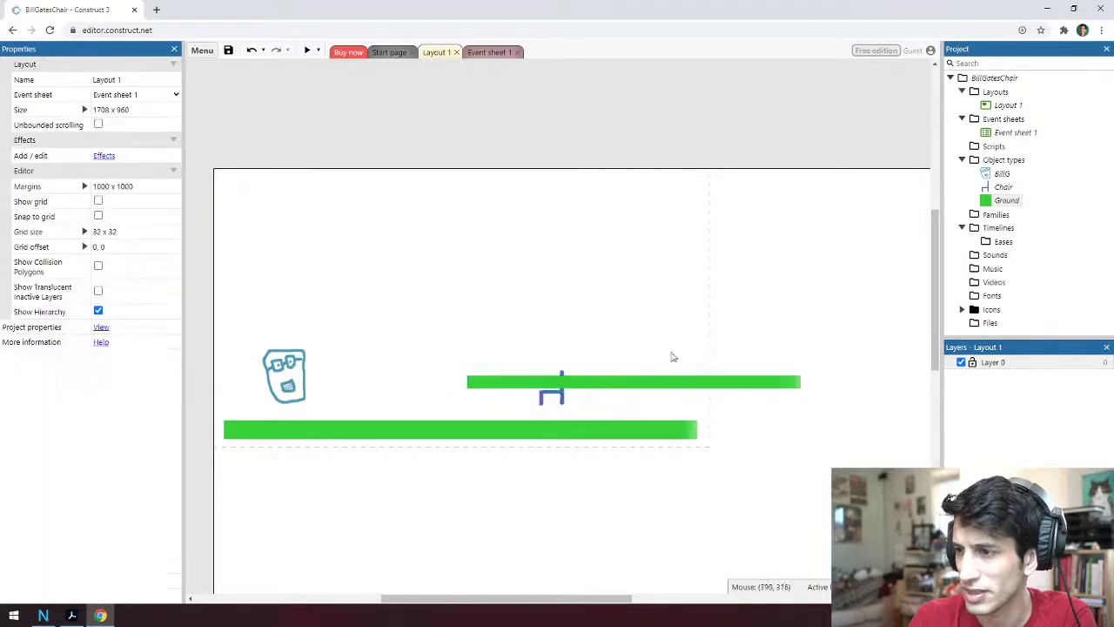
# Move the chair onto the raised platform at about (810, 335) and add another Chair in front of BillG at about (261, 411)
pyautogui.moveTo(547, 402); pyautogui.dragTo(687, 372)
pyautogui.click(671, 252)
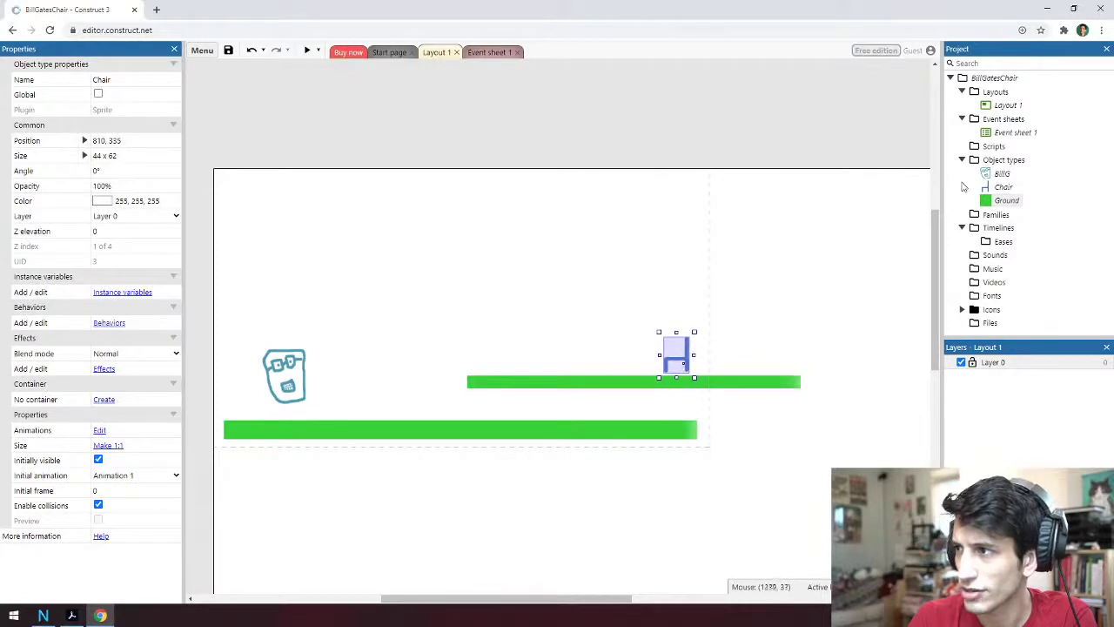
pyautogui.click(1002, 189)
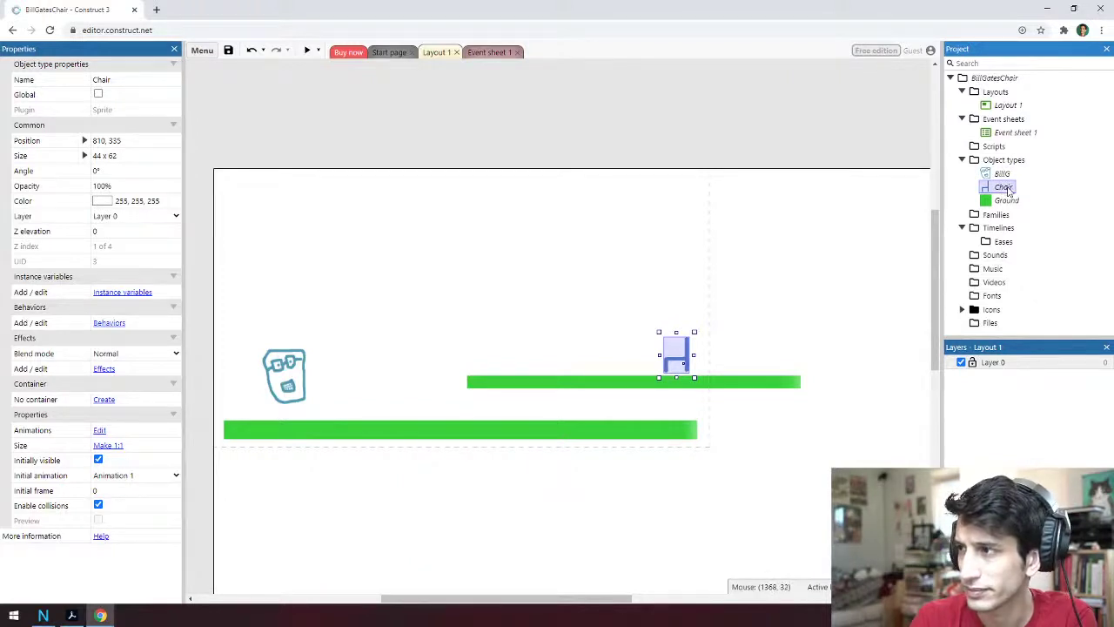
pyautogui.moveTo(515, 263); pyautogui.dragTo(351, 400)
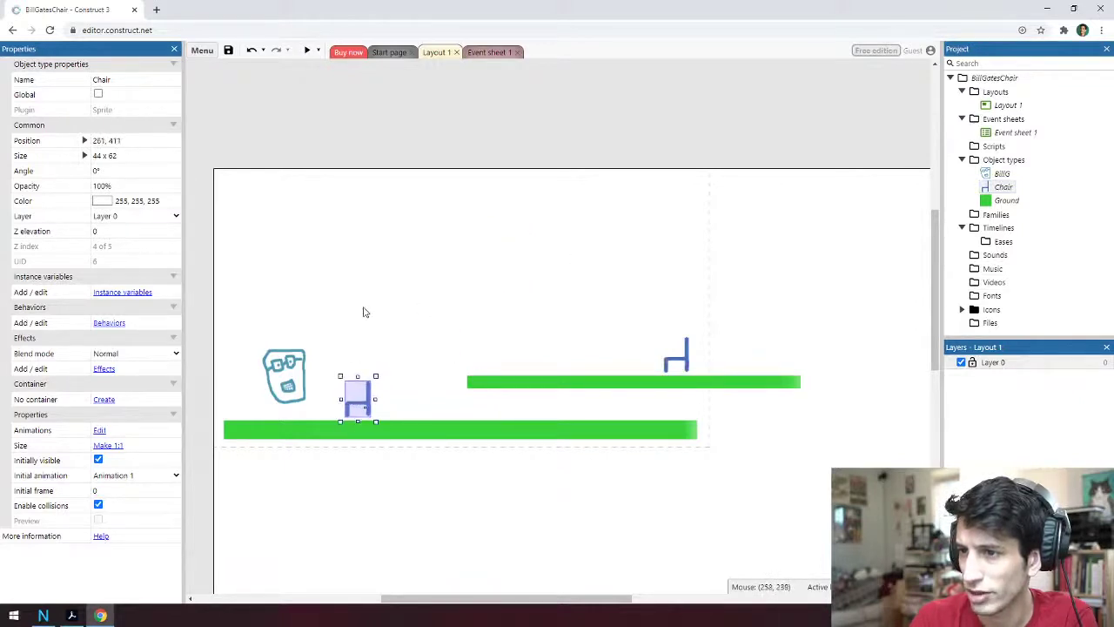
pyautogui.click(364, 312)
# Preview the game and test BillG jumping over the first chair and onto the raised platform, then end the preview
pyautogui.click(307, 49)
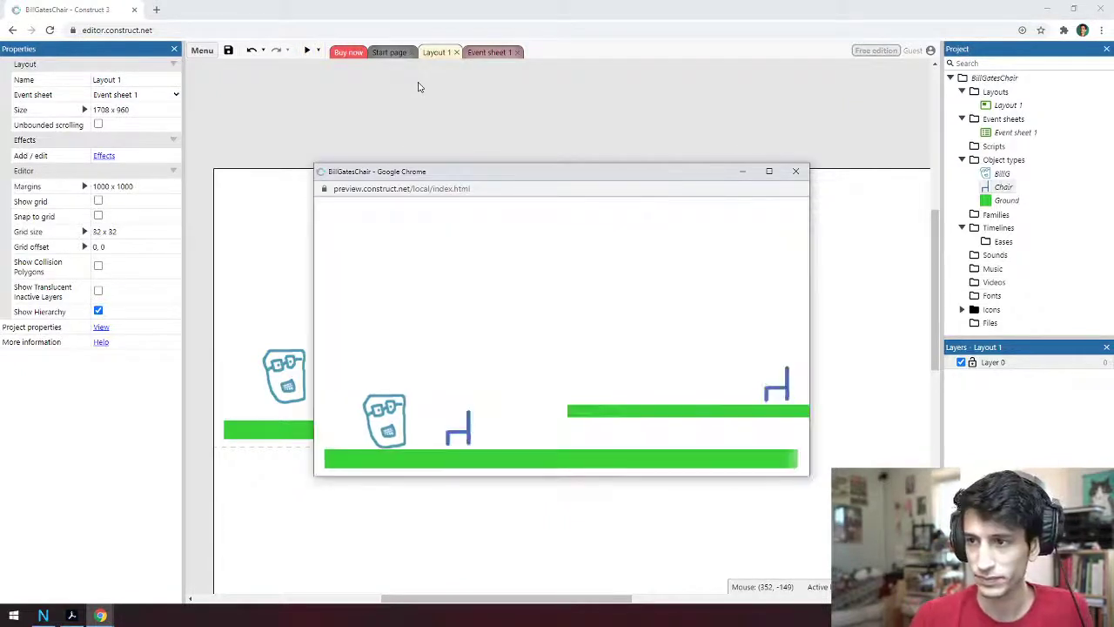
pyautogui.press('Right')
pyautogui.press('Up')
pyautogui.press('Up')
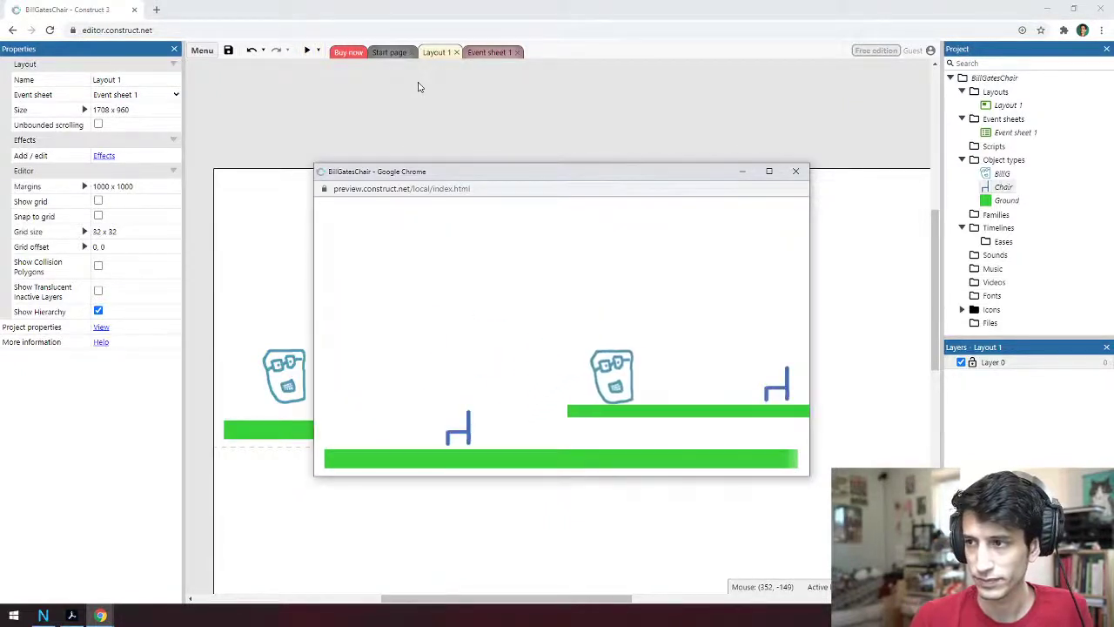
pyautogui.press('Up')
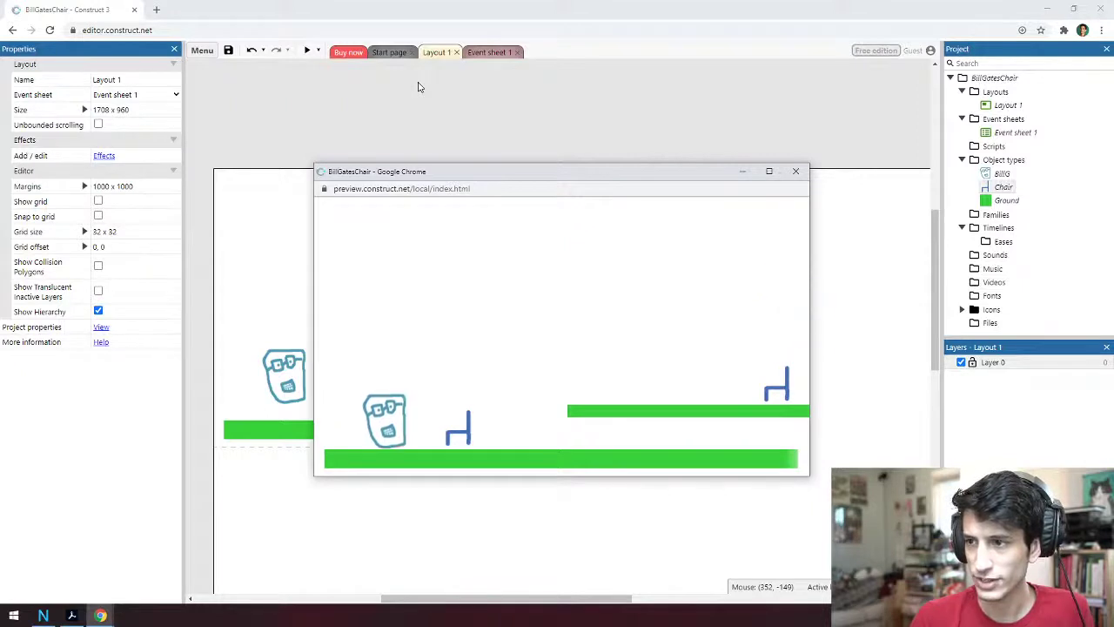
pyautogui.press('Right')
pyautogui.press('Left')
pyautogui.press('Right')
pyautogui.press('Up')
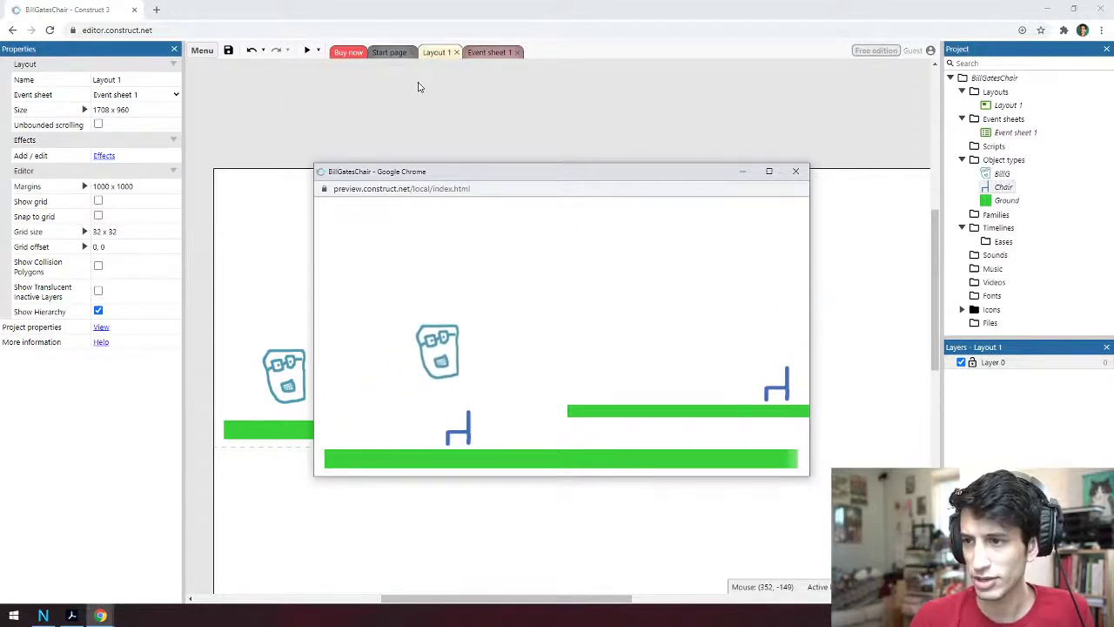
pyautogui.press('Up')
pyautogui.press('Right')
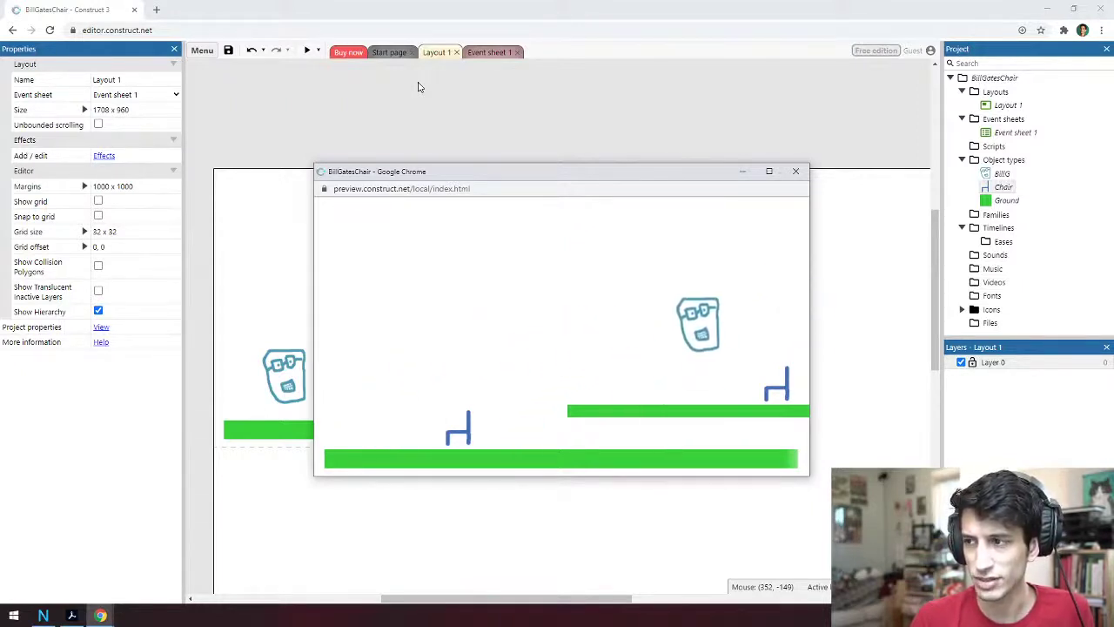
pyautogui.press('Left')
pyautogui.press('Up')
pyautogui.press('Right')
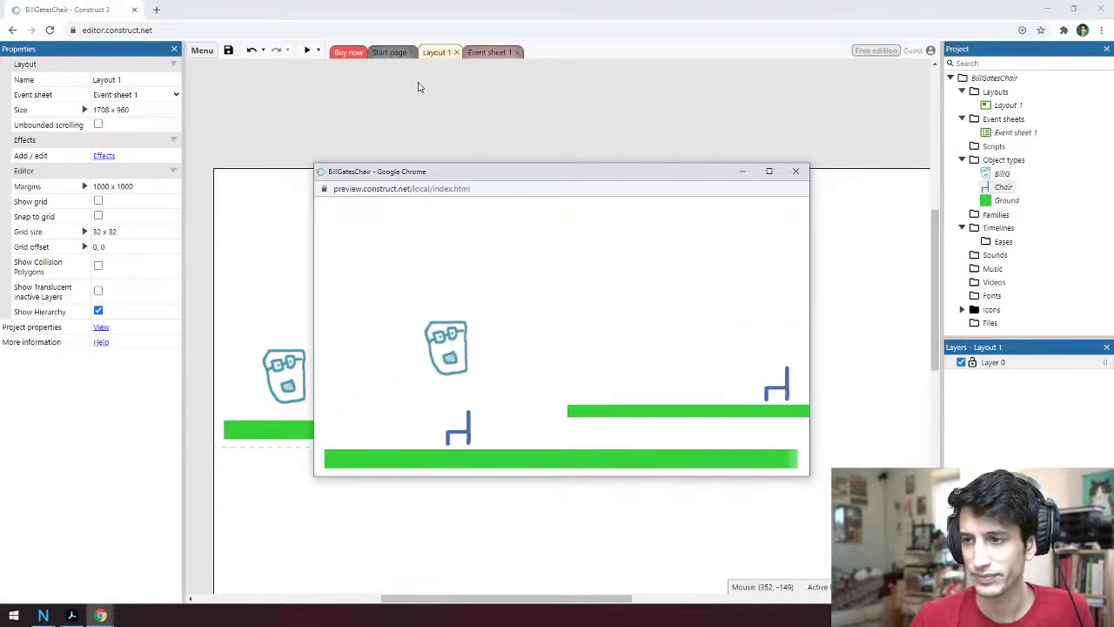
pyautogui.press('Left')
pyautogui.press('Right')
pyautogui.press('Up')
pyautogui.press('Right')
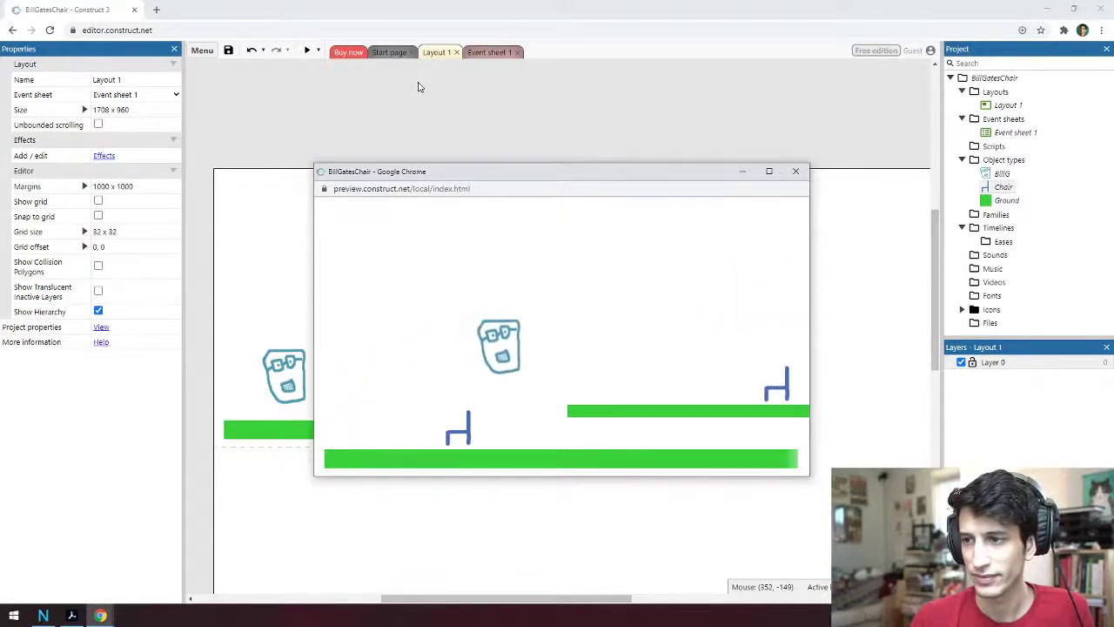
pyautogui.press('Up')
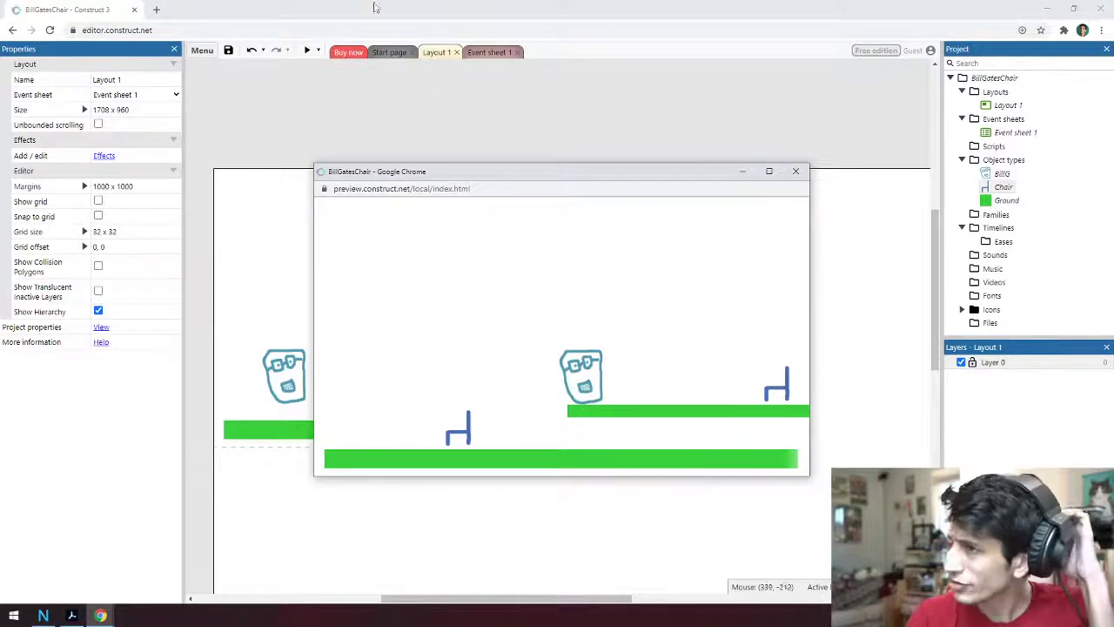
pyautogui.click(796, 171)
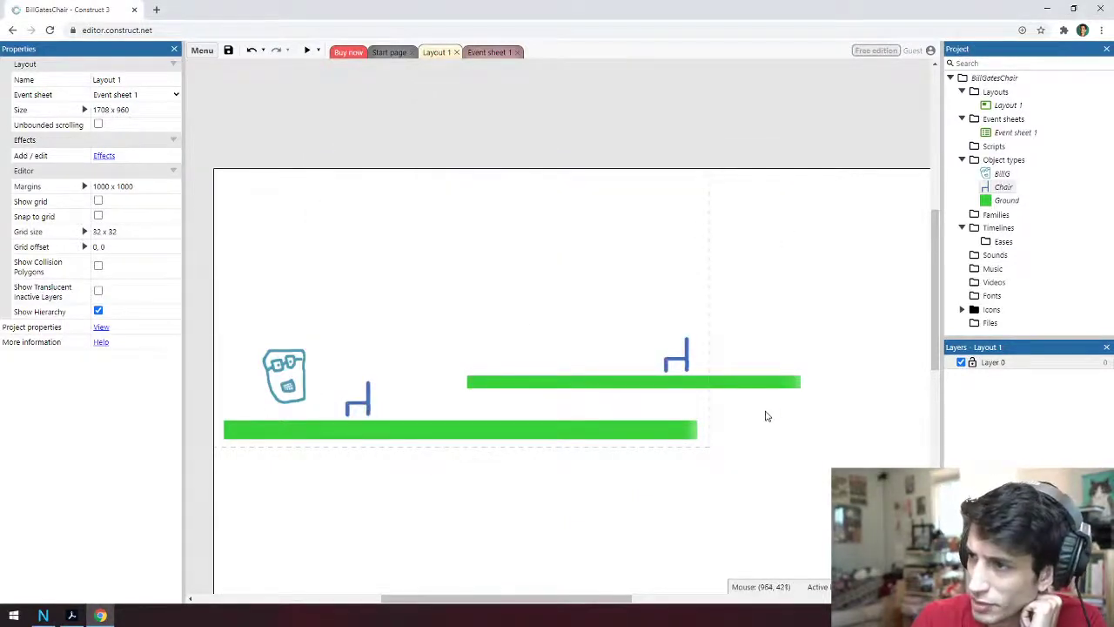
# Select the raised platform together with its chair and move both slightly higher and farther from BillG
pyautogui.moveTo(771, 412); pyautogui.dragTo(624, 332)
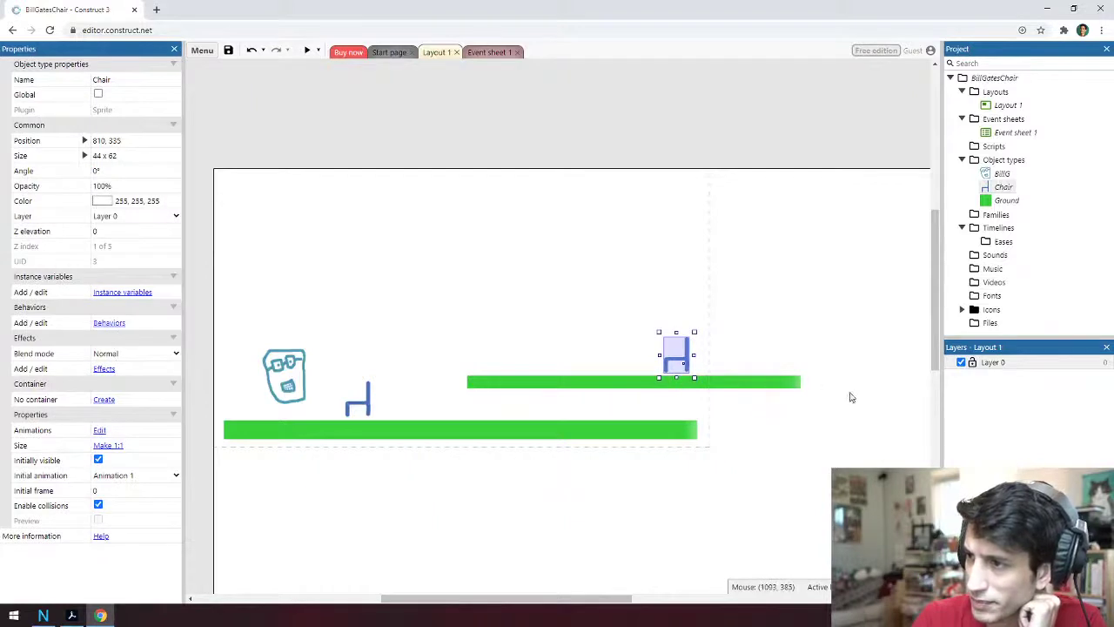
pyautogui.moveTo(851, 396); pyautogui.dragTo(403, 296)
pyautogui.moveTo(615, 394); pyautogui.dragTo(625, 380)
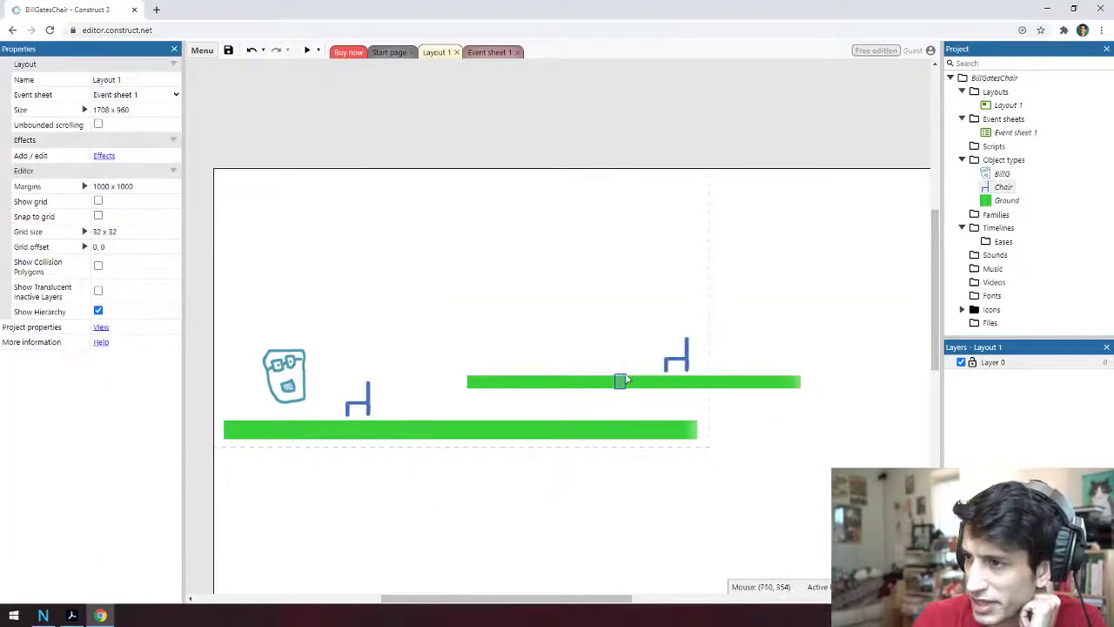
pyautogui.moveTo(806, 404); pyautogui.dragTo(440, 316)
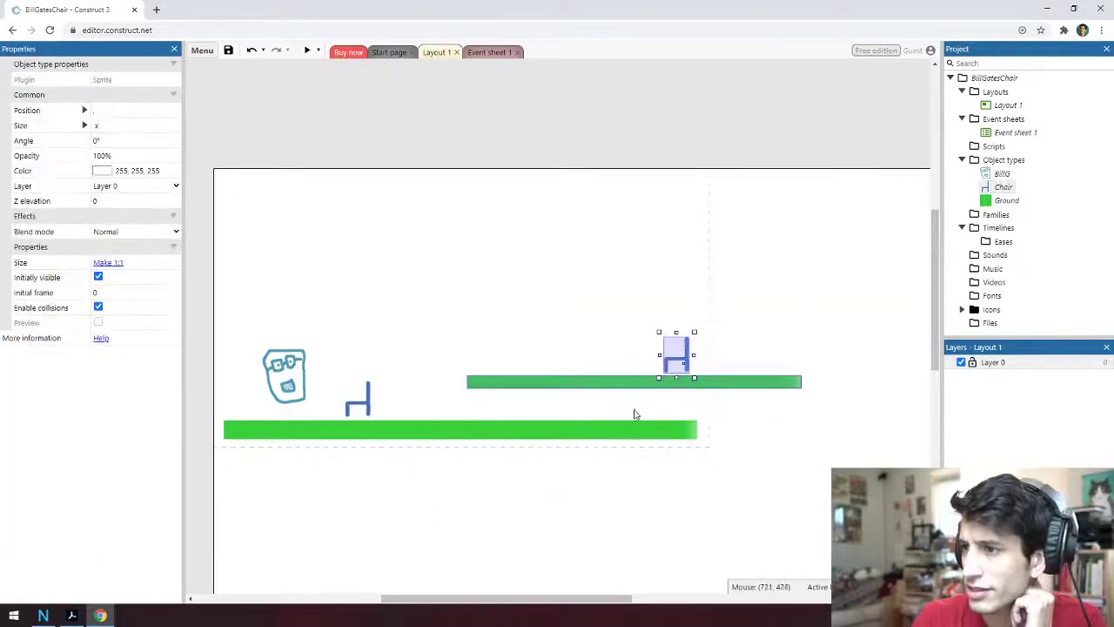
pyautogui.moveTo(639, 385); pyautogui.dragTo(692, 372)
pyautogui.click(485, 294)
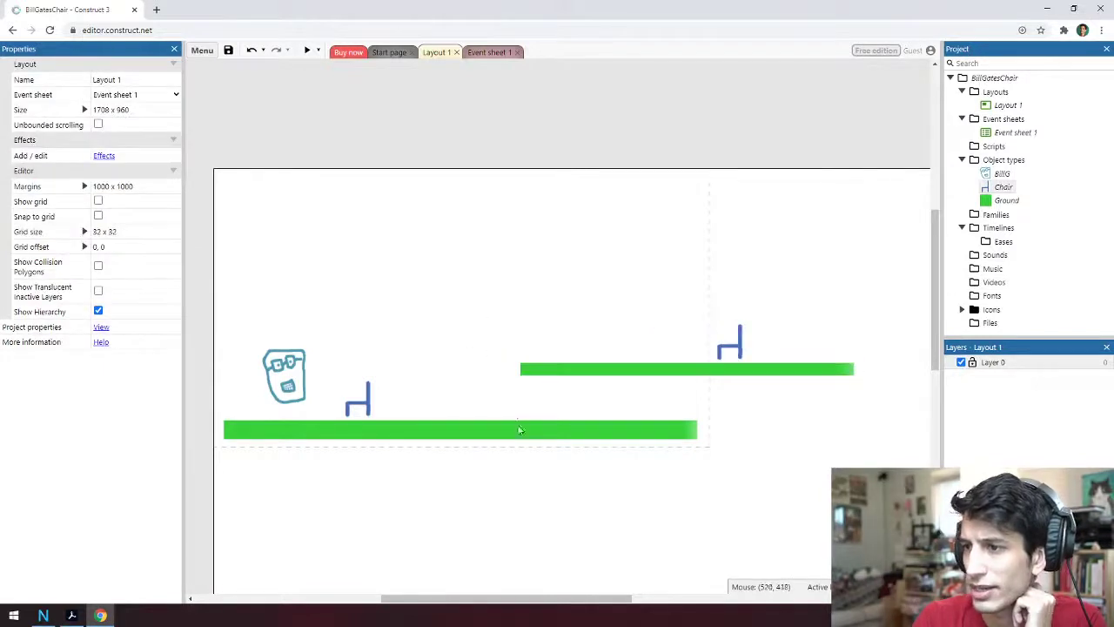
# Make the lower ground thinner by raising its bottom edge, to about half its thickness
pyautogui.click(453, 438)
pyautogui.moveTo(460, 442); pyautogui.dragTo(460, 432)
pyautogui.click(453, 329)
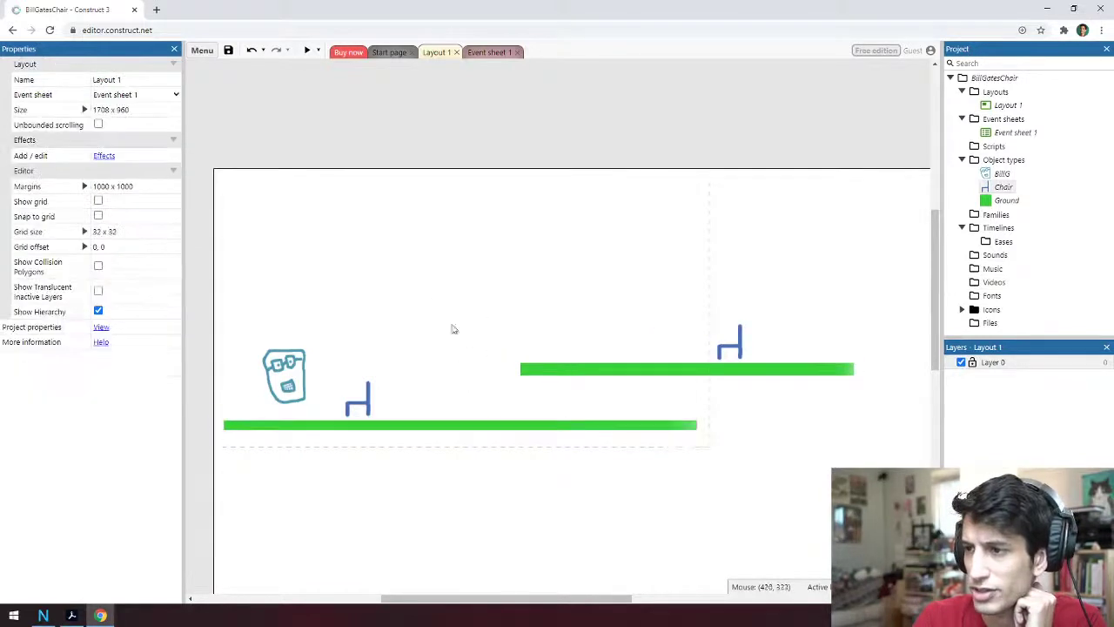
# Search the web in a new browser tab for "construct 3 how to scroll follow character"
pyautogui.click(156, 9)
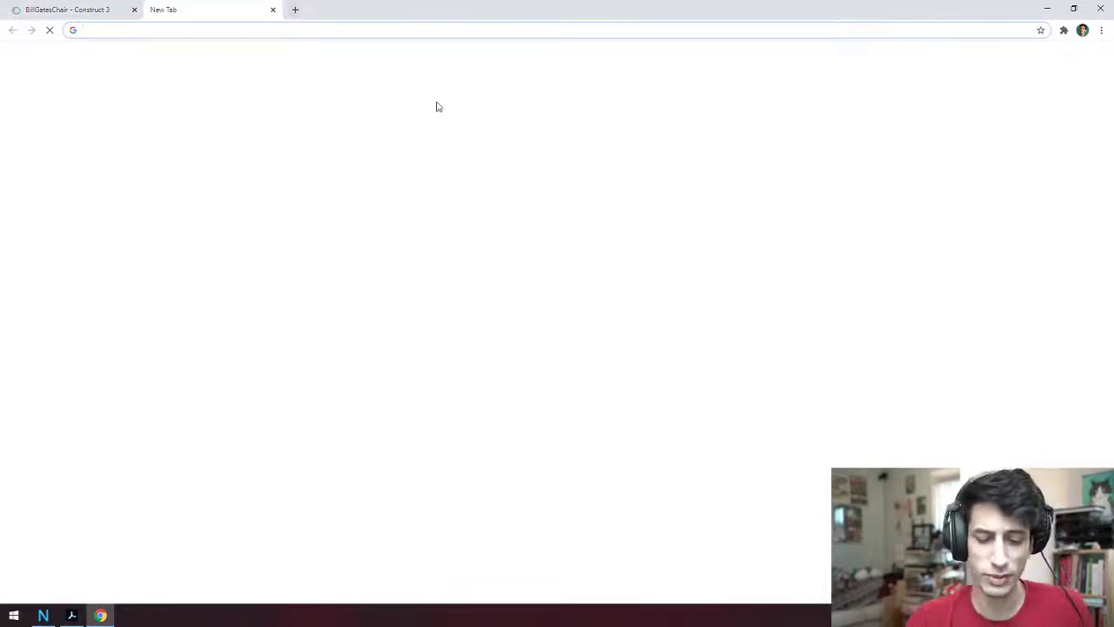
pyautogui.write('construct 3 ')
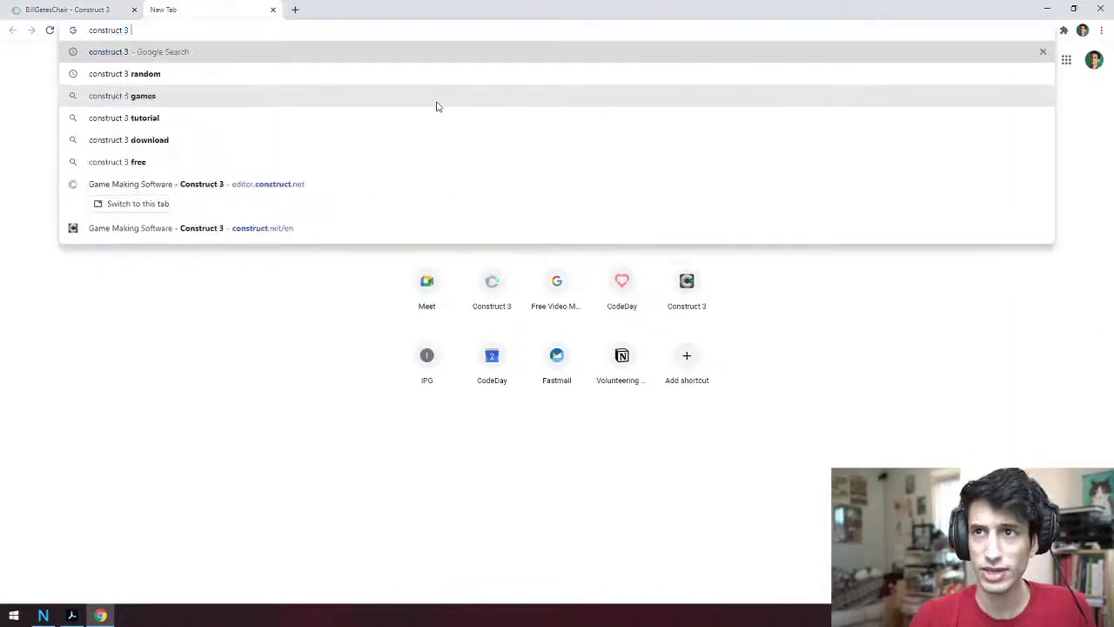
pyautogui.write('how to scroll ')
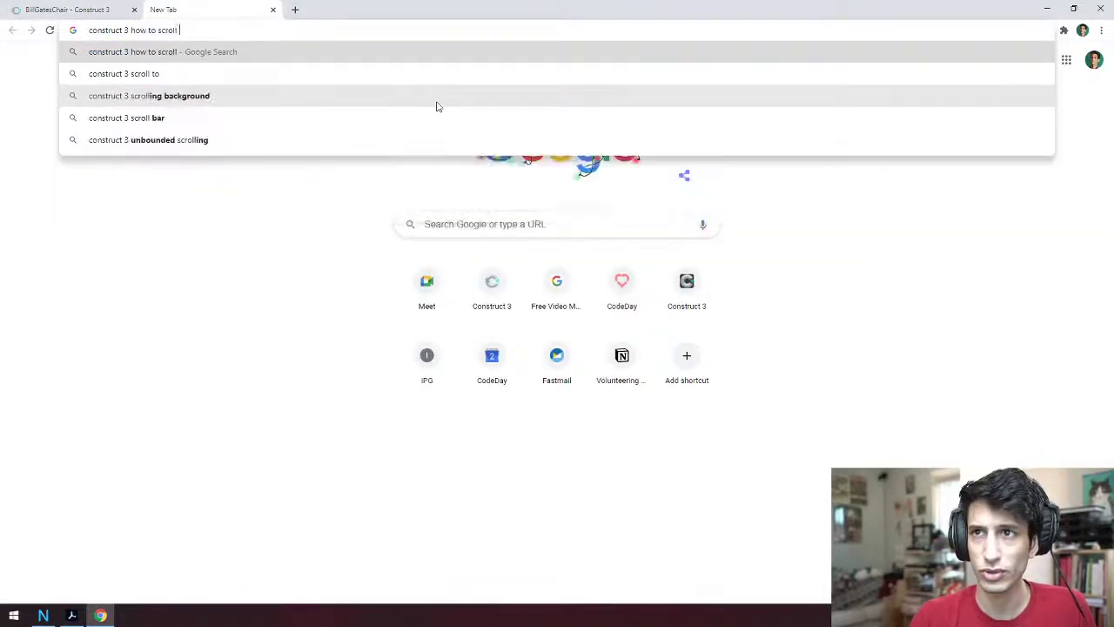
pyautogui.write('follow char')
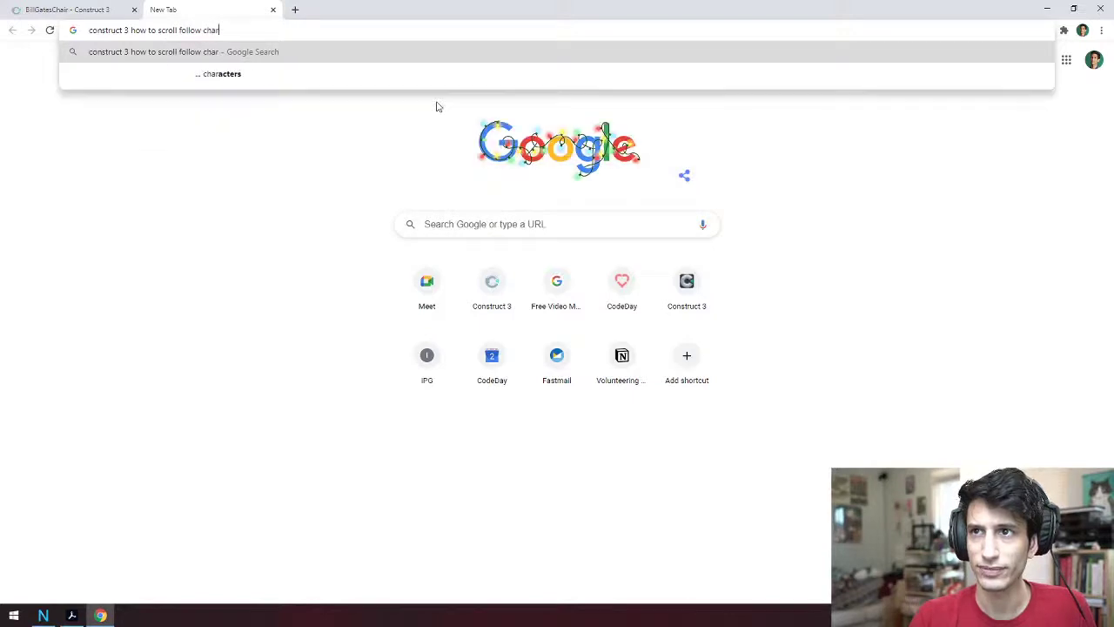
pyautogui.write('acter')
pyautogui.press('Return')
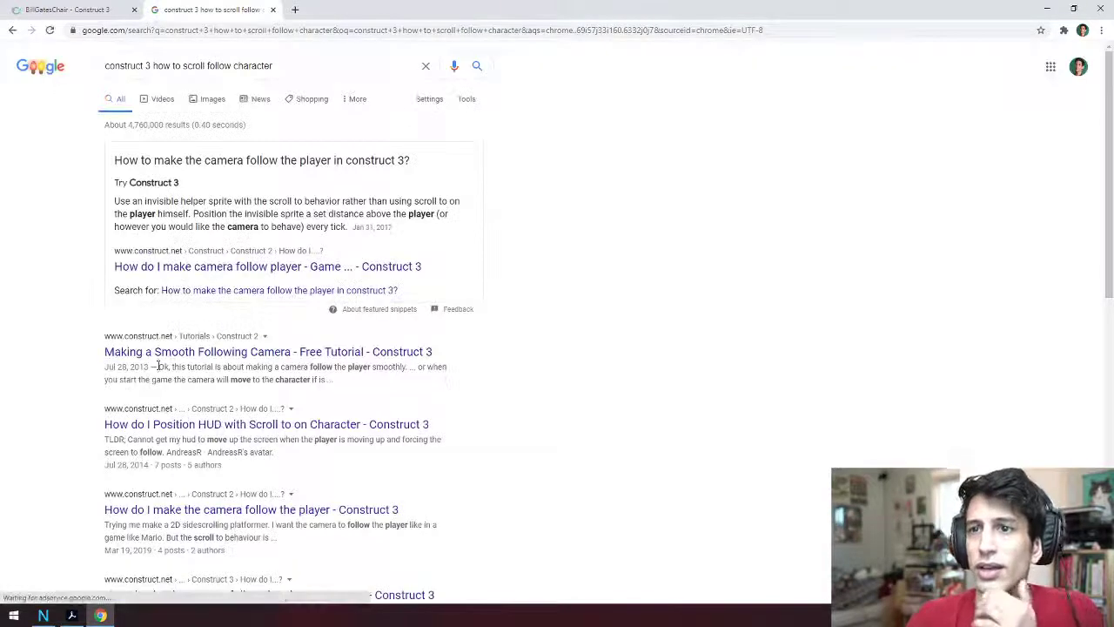
# Read the featured "How do I make camera follow player" forum topic, check the Smooth Following Camera tutorial, and return to the results
pyautogui.click(260, 275)
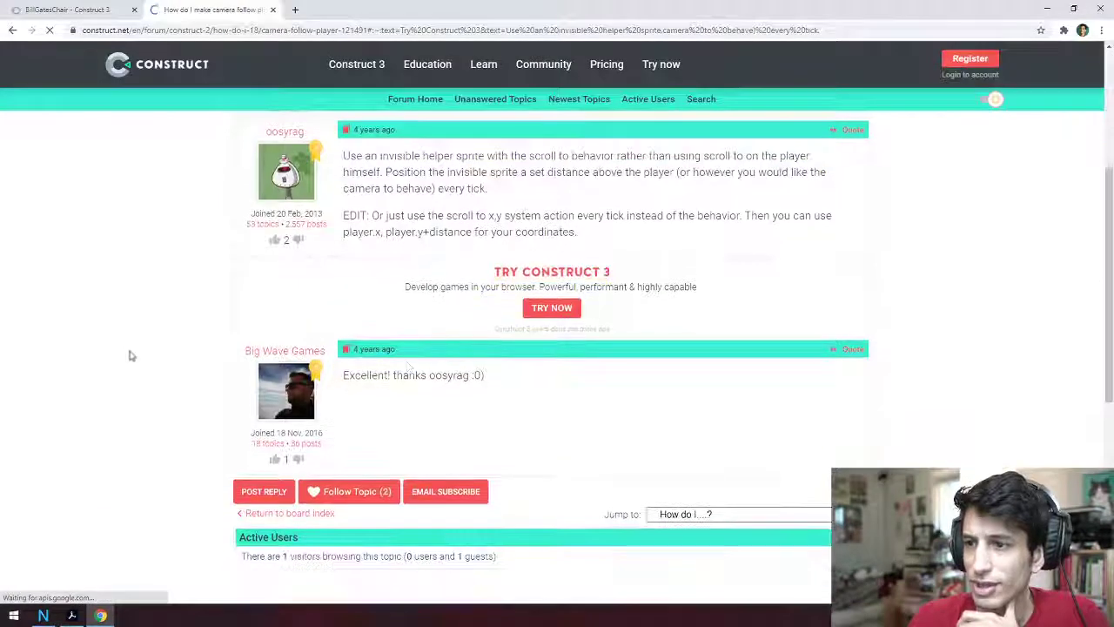
pyautogui.scroll(3, 409, 361)
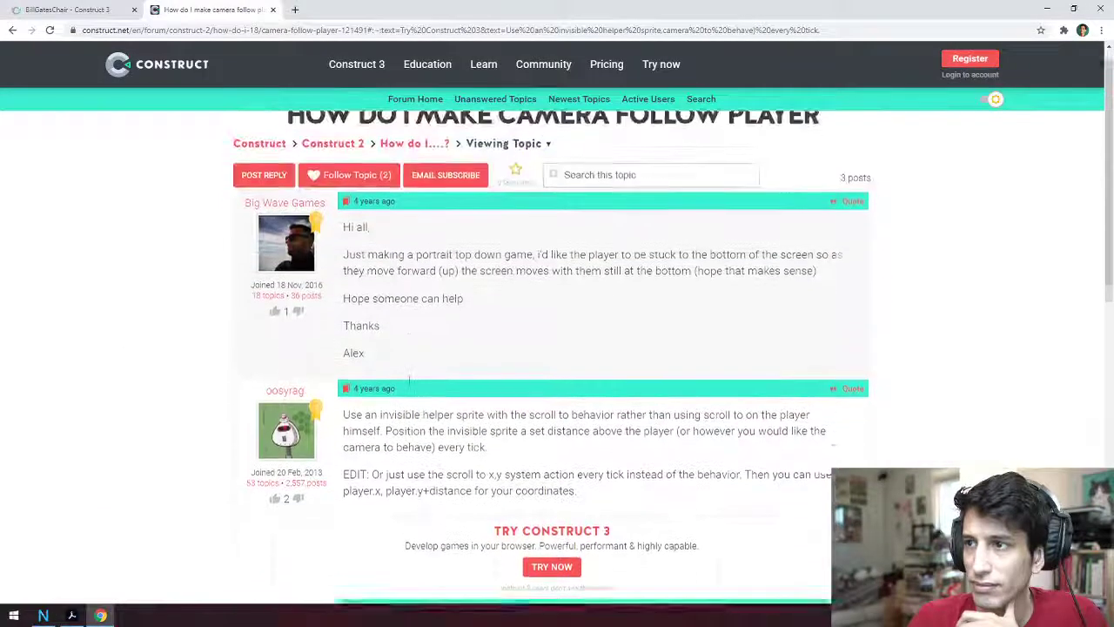
pyautogui.scroll(1, 396, 377)
pyautogui.rightClick(152, 375)
pyautogui.click(157, 383)
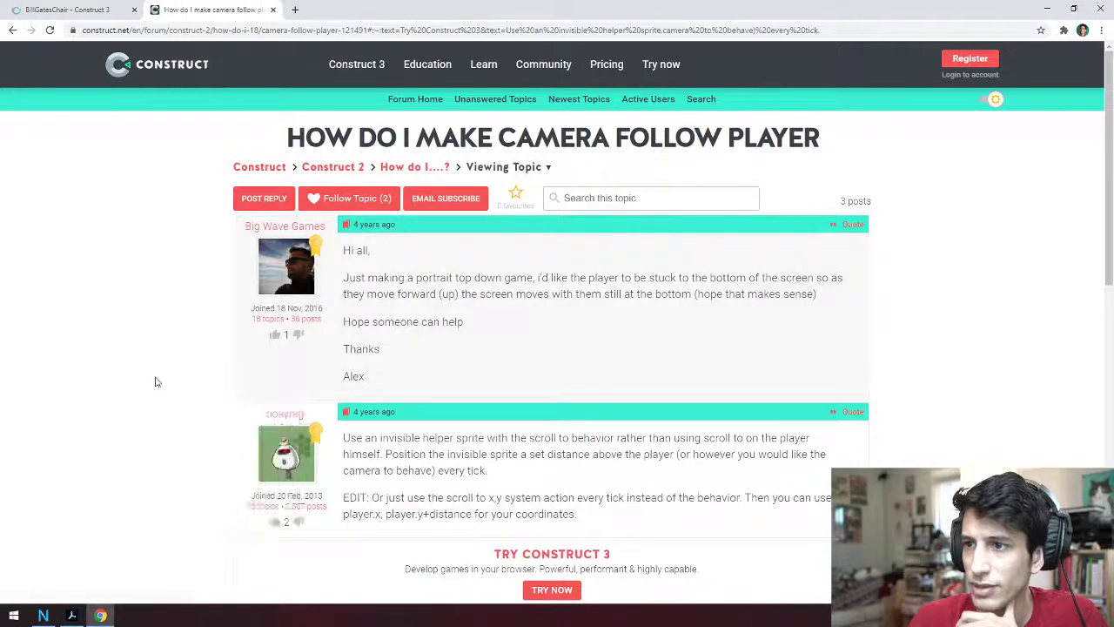
pyautogui.click(177, 353)
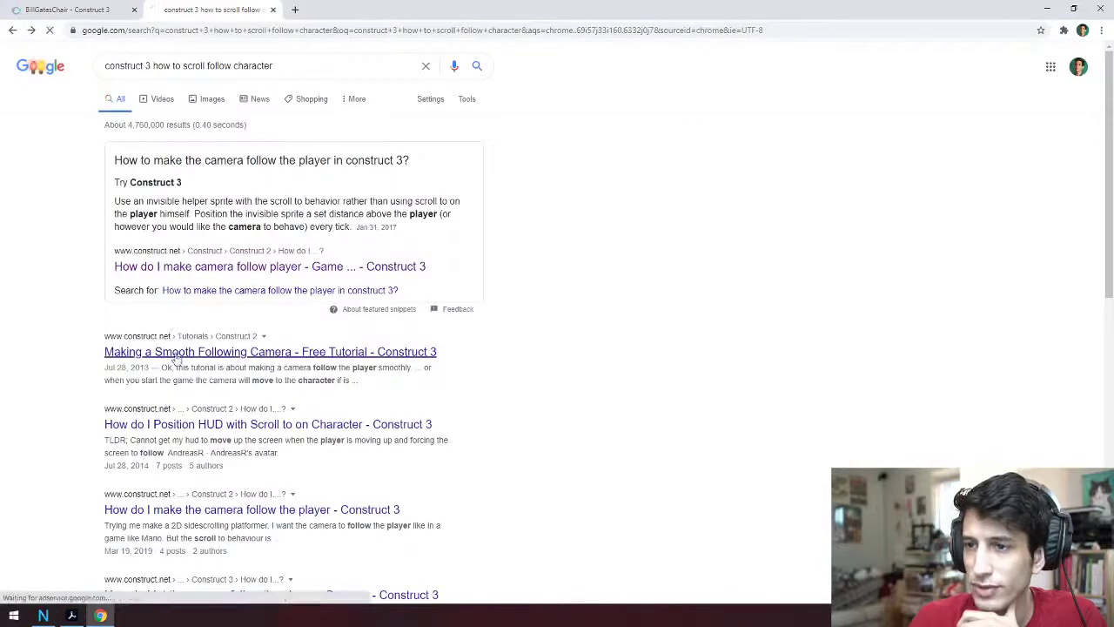
pyautogui.rightClick(130, 382)
pyautogui.click(139, 389)
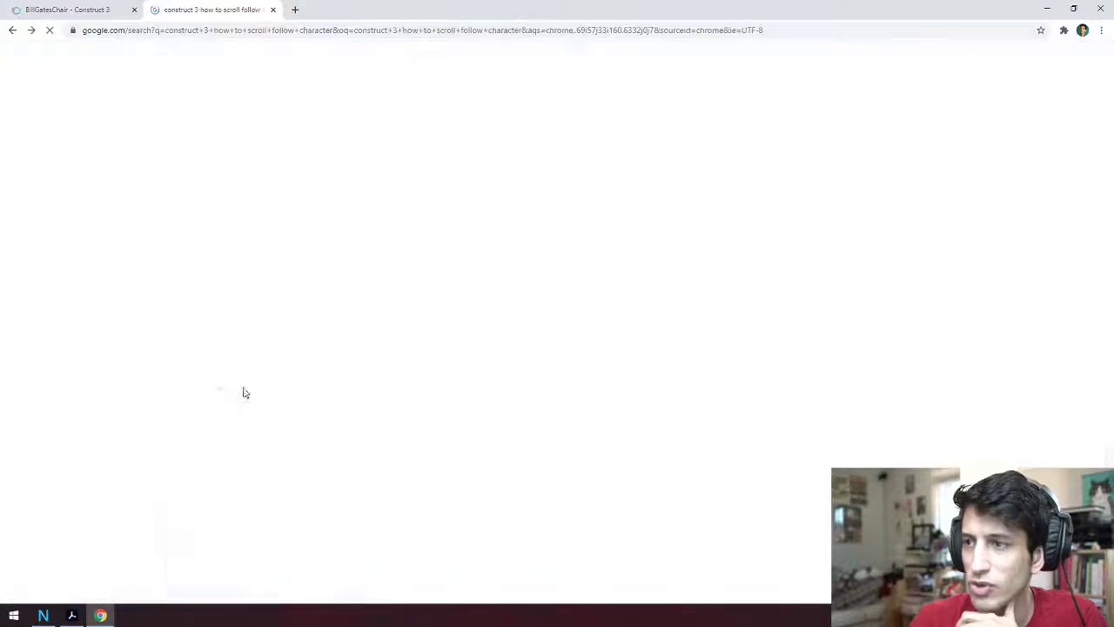
# Read the replies in the "How do I make the camera follow the player" forum topic and close that browser tab
pyautogui.scroll(-2, 245, 392)
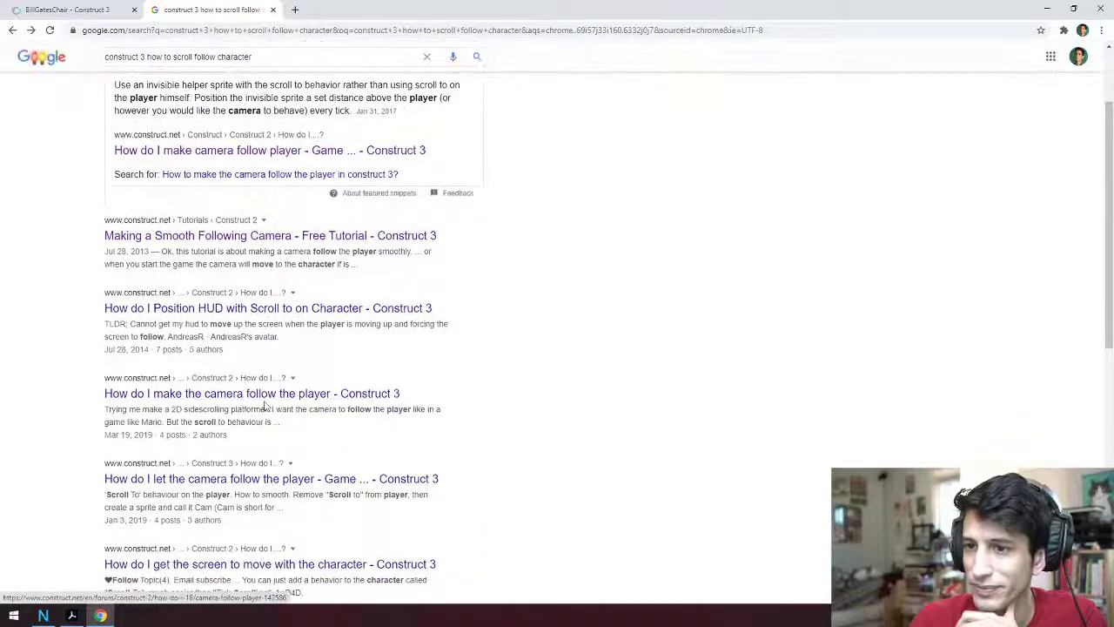
pyautogui.click(185, 399)
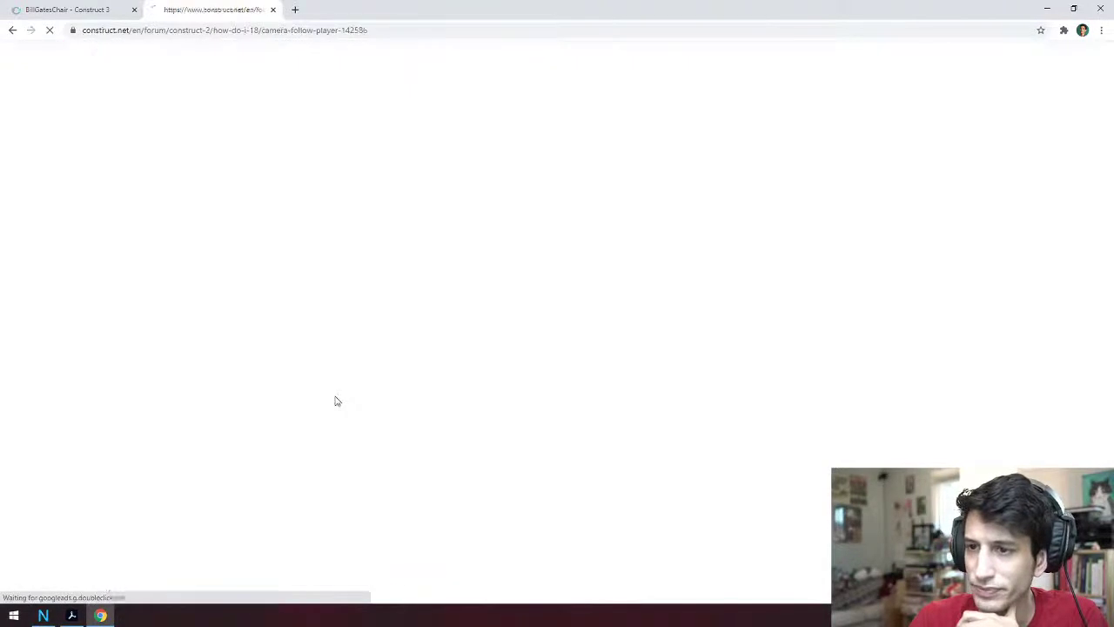
pyautogui.scroll(-2, 341, 398)
pyautogui.scroll(-4, 346, 402)
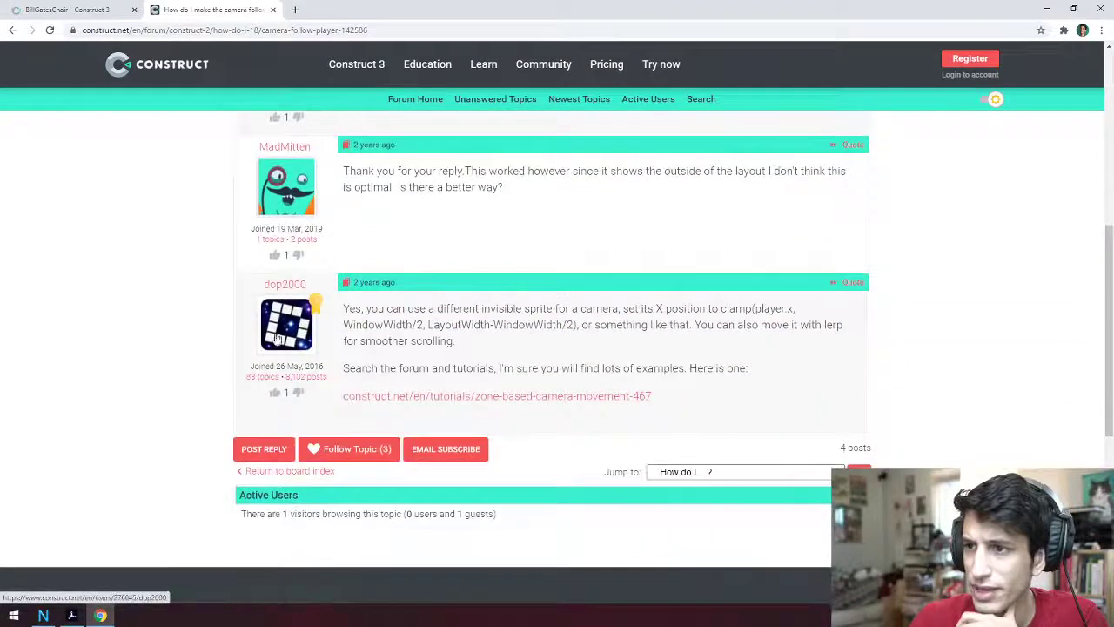
pyautogui.click(273, 10)
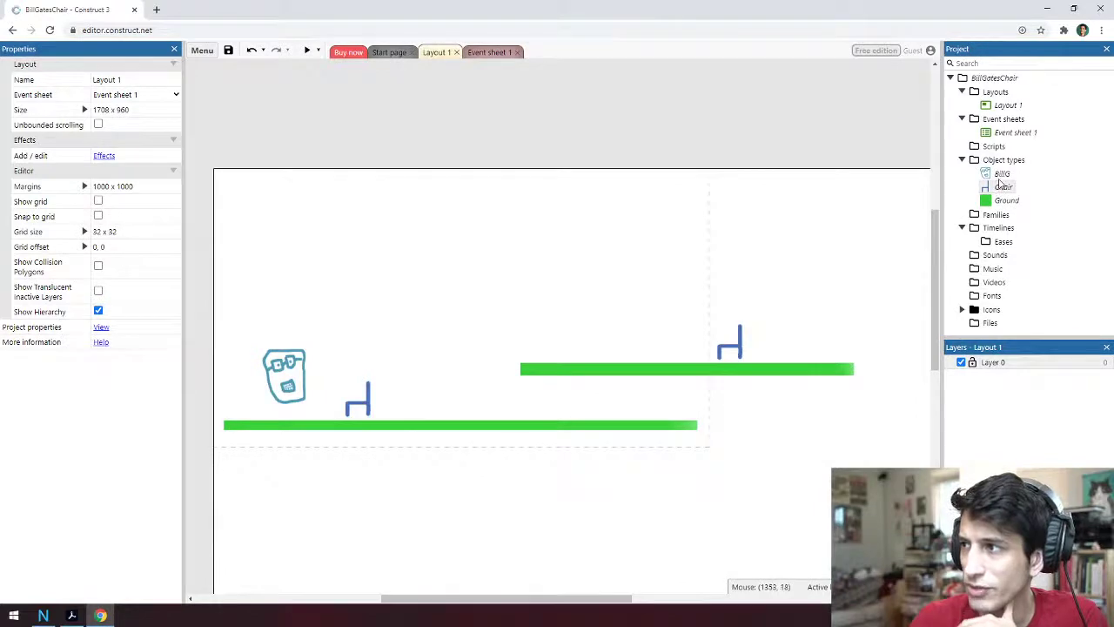
# Add the Scroll To behavior to the BillG object
pyautogui.rightClick(1002, 174)
pyautogui.click(1032, 232)
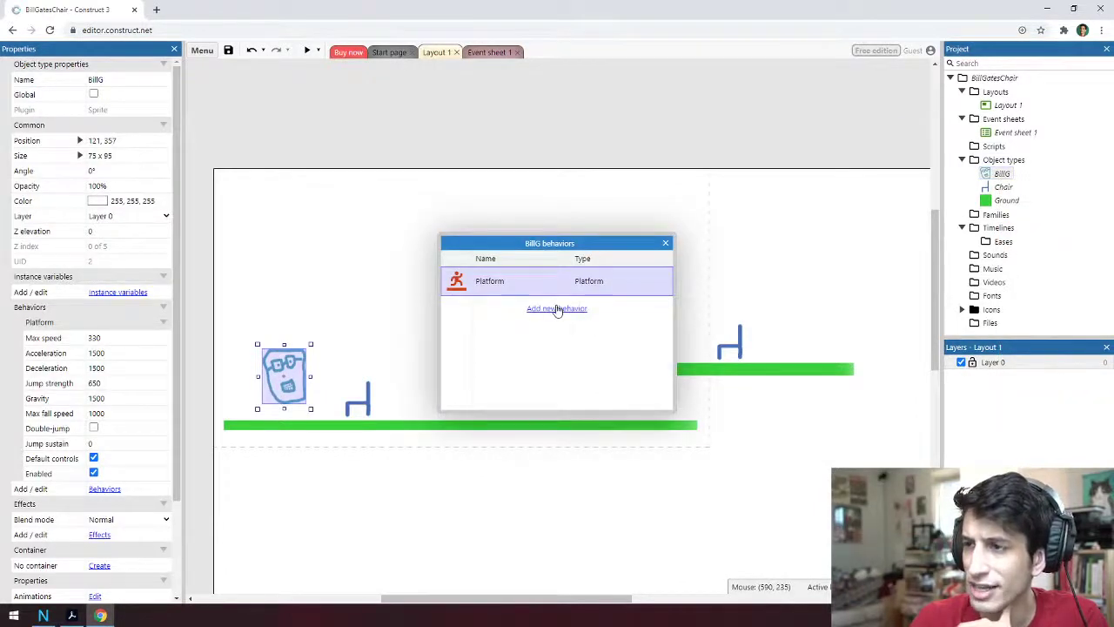
pyautogui.click(557, 309)
pyautogui.scroll(-2, 688, 348)
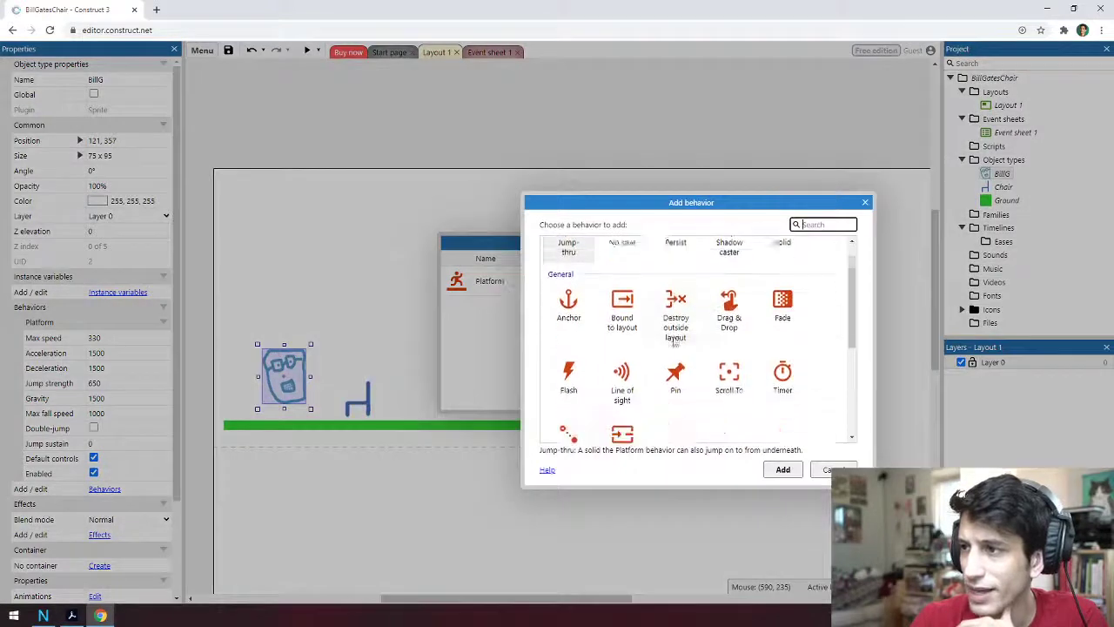
pyautogui.click(749, 365)
pyautogui.click(787, 472)
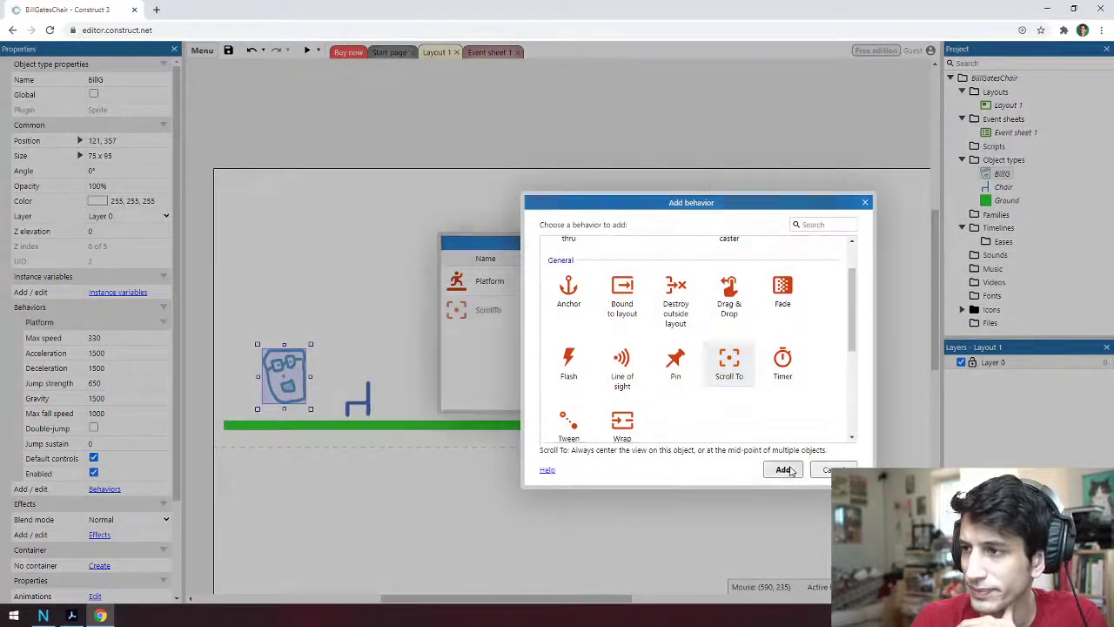
pyautogui.click(664, 242)
pyautogui.click(427, 205)
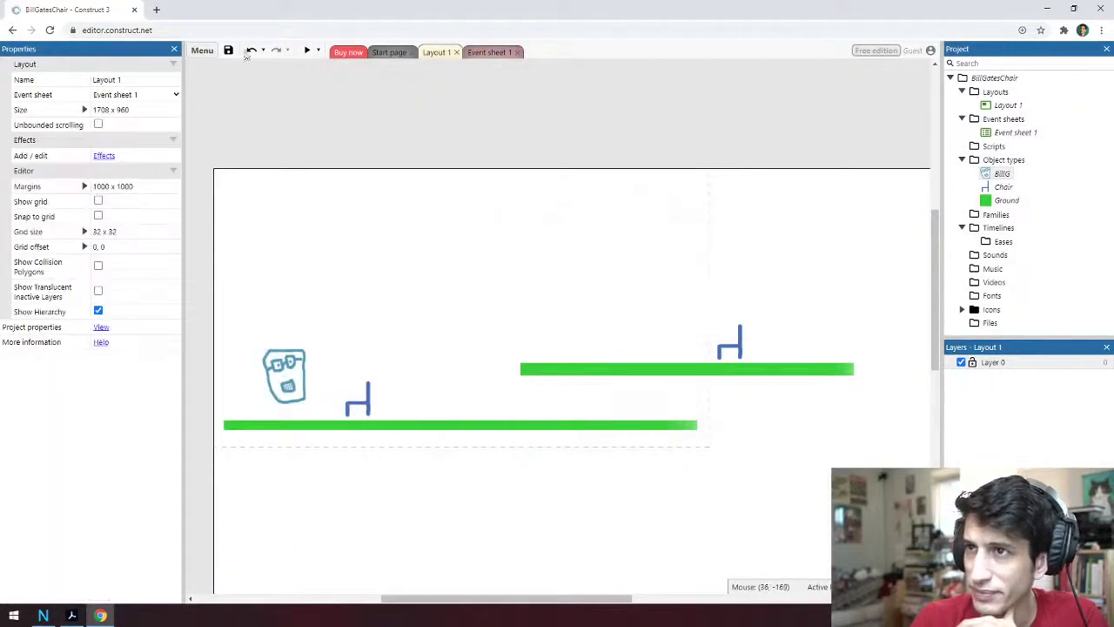
# Preview the game, test that the view follows BillG while he runs and jumps across both platforms, and end the preview
pyautogui.click(305, 51)
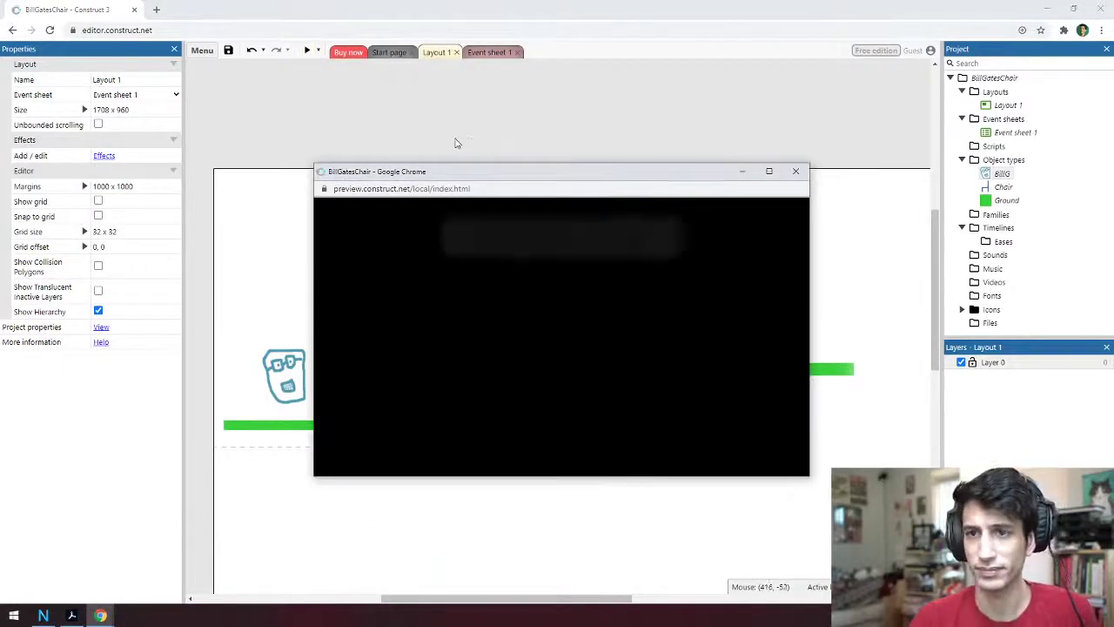
pyautogui.press('Right')
pyautogui.press('Up')
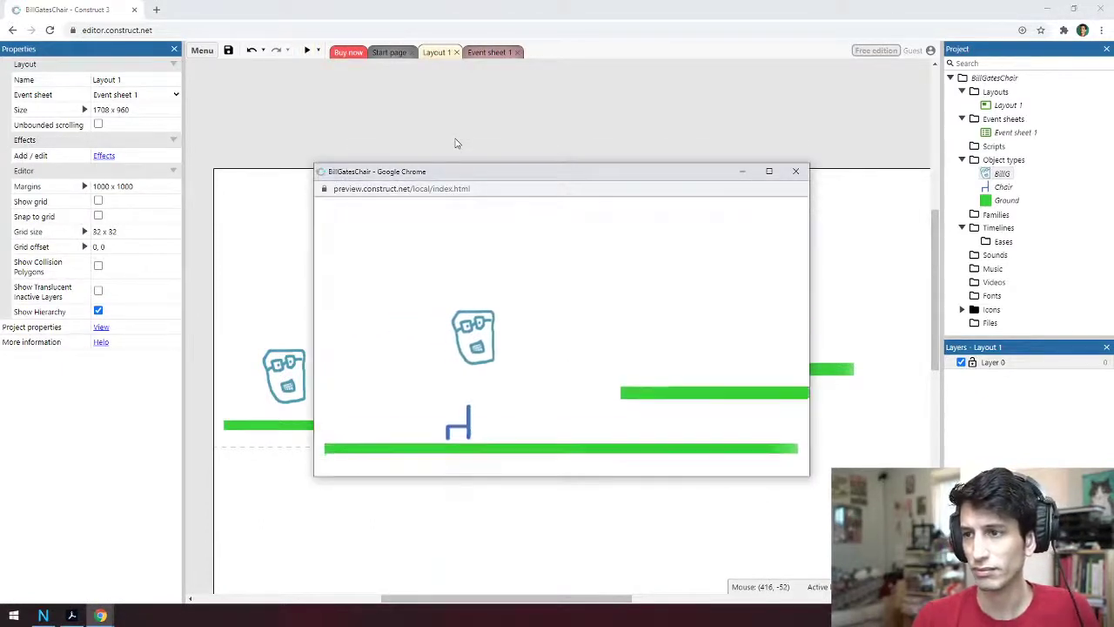
pyautogui.press('Up')
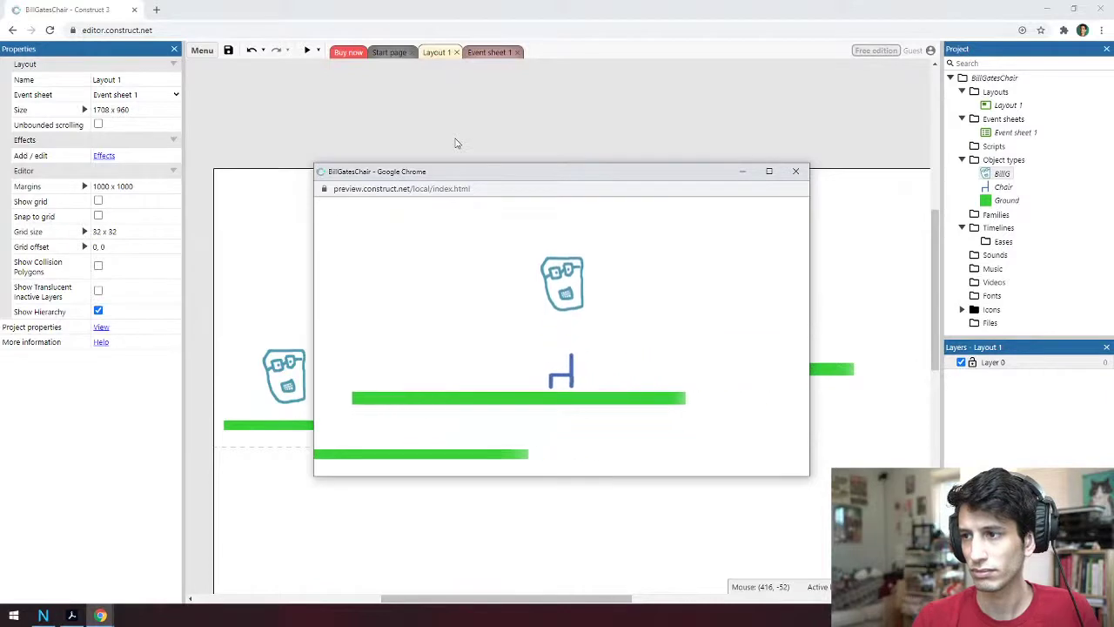
pyautogui.press('Left')
pyautogui.press('Up')
pyautogui.press('Up')
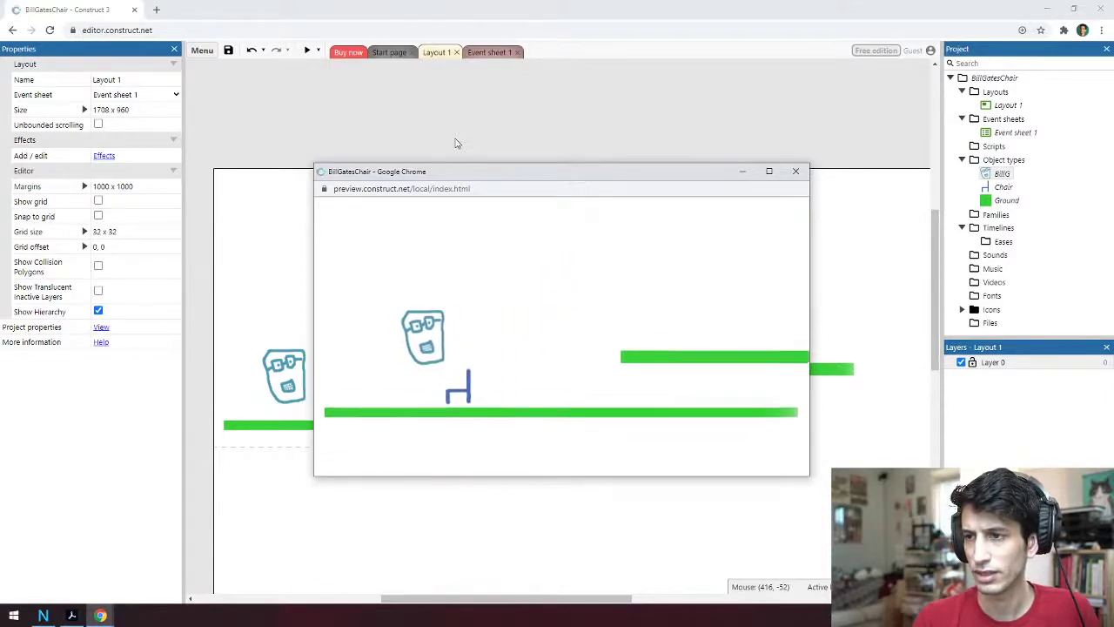
pyautogui.press('Right')
pyautogui.press('Up')
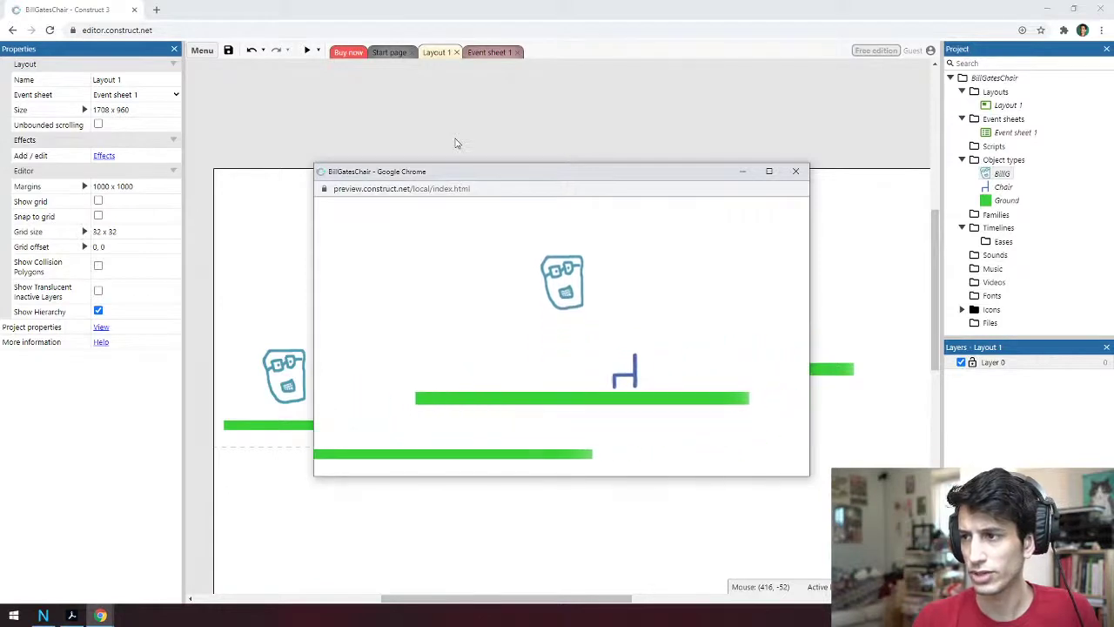
pyautogui.click(796, 171)
# Select BillG, both chairs and the lower ground together and move them down near the bottom edge of the layout
pyautogui.scroll(2, 784, 415)
pyautogui.scroll(-2, 813, 453)
pyautogui.moveTo(813, 452); pyautogui.dragTo(623, 443, button='middle')
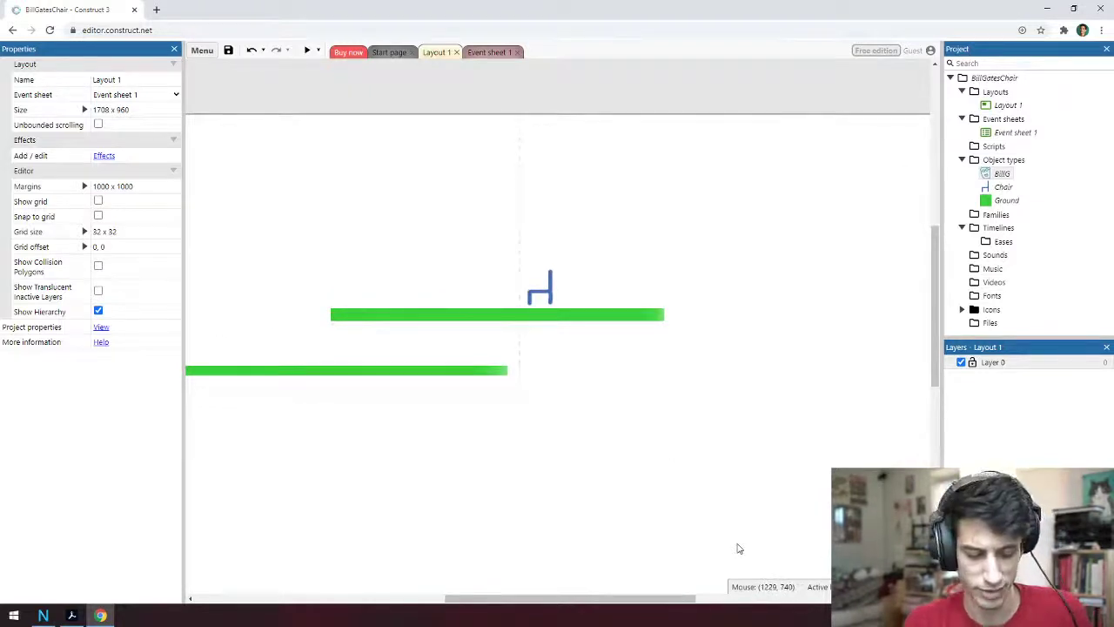
pyautogui.keyDown('ctrl'); pyautogui.scroll(-5, 737, 548); pyautogui.keyUp('ctrl')
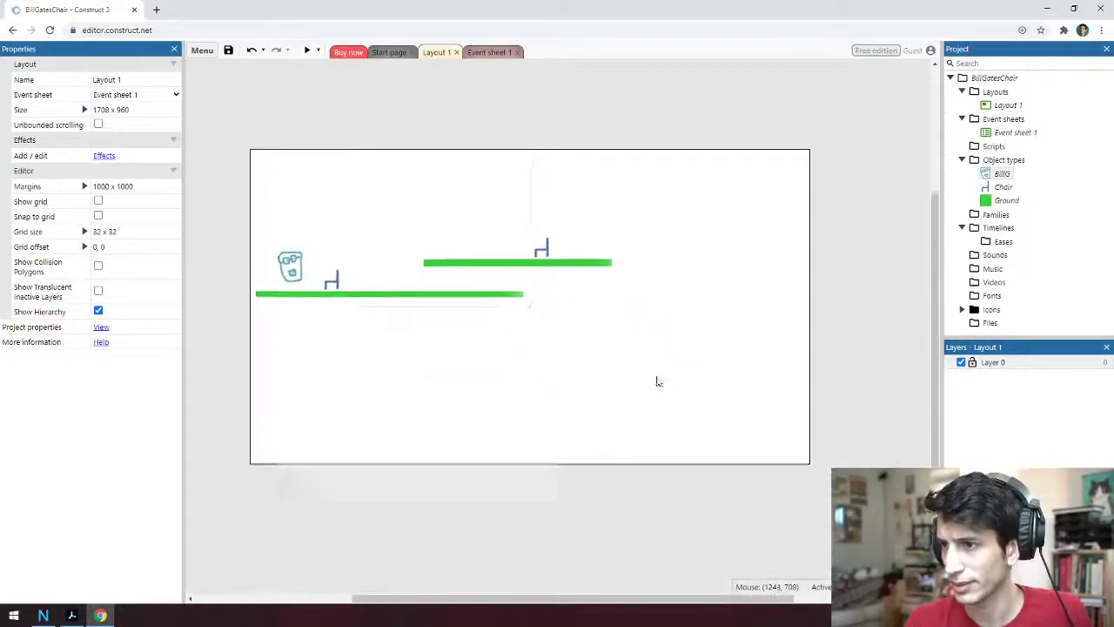
pyautogui.moveTo(572, 372); pyautogui.dragTo(189, 209)
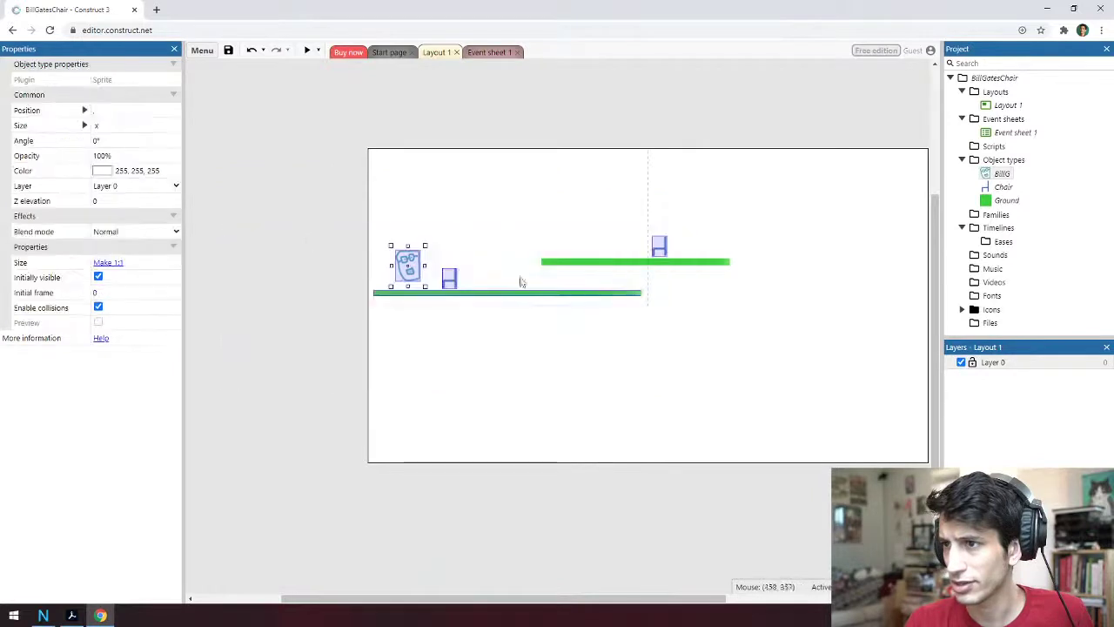
pyautogui.moveTo(520, 300); pyautogui.dragTo(538, 446)
pyautogui.click(550, 415)
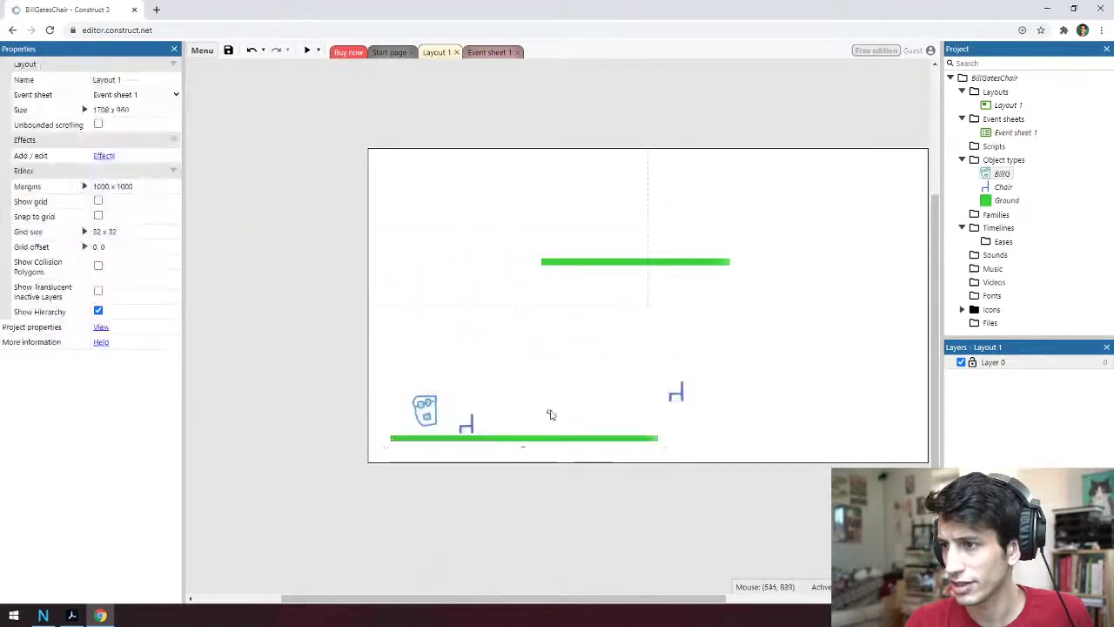
# Shorten the lower ground to about 589 px wide, then move the raised platform just above its far end with its chair at about (797, 734)
pyautogui.click(655, 442)
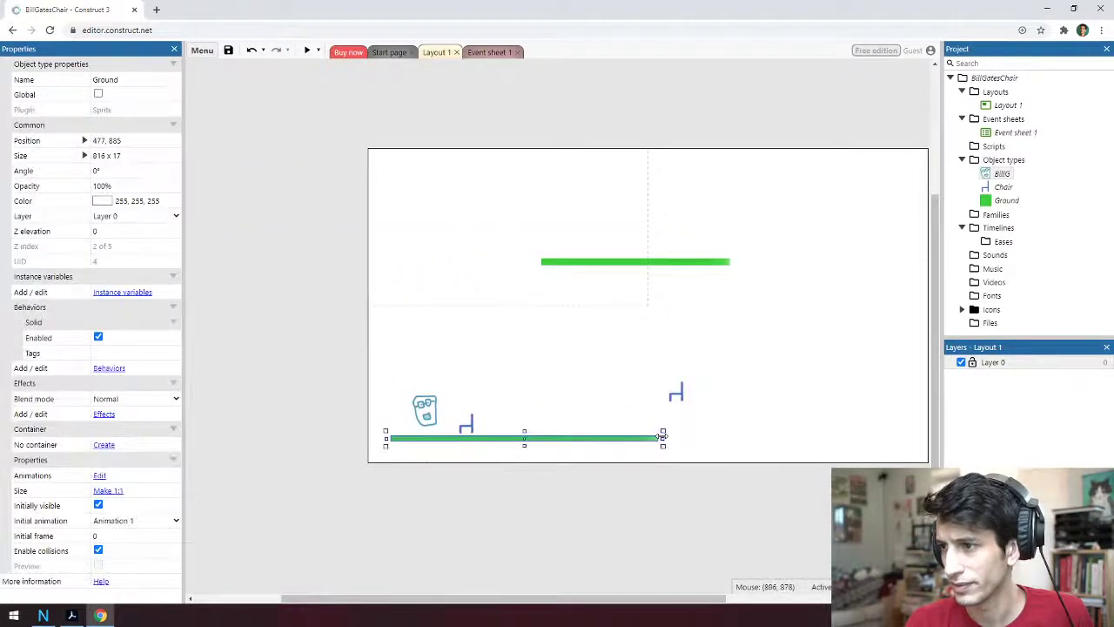
pyautogui.moveTo(662, 435); pyautogui.dragTo(585, 437)
pyautogui.click(609, 330)
pyautogui.moveTo(616, 263); pyautogui.dragTo(630, 398)
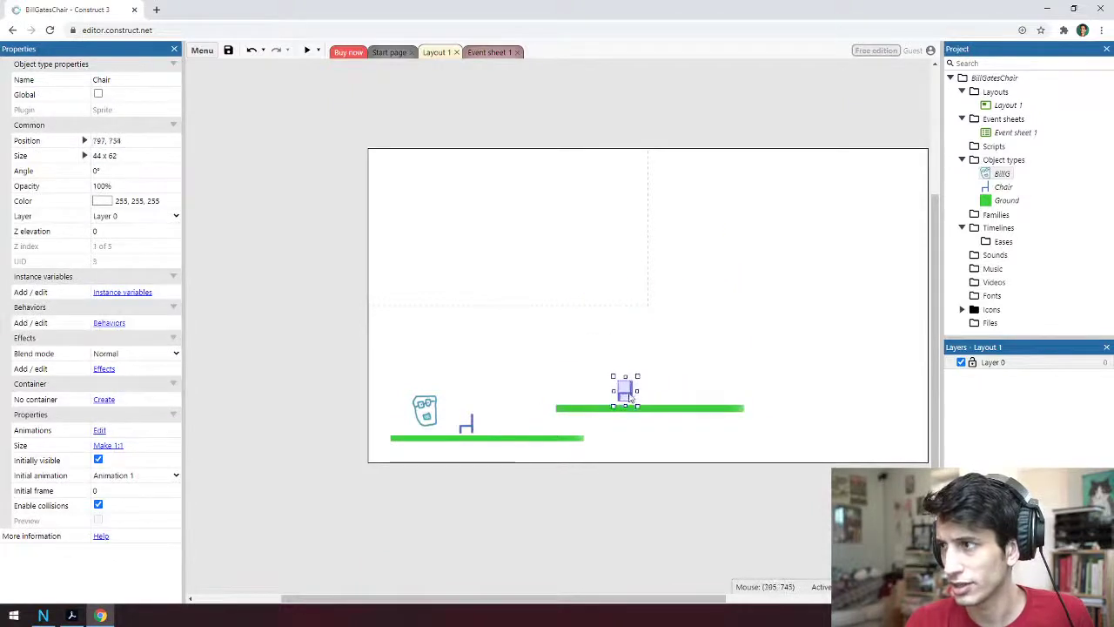
# Add three Ground platforms at about (375, 458), (1209, 694) and (878, 545), rotating the second to 338.6° as a ramp
pyautogui.moveTo(1007, 205); pyautogui.dragTo(515, 304)
pyautogui.moveTo(1005, 201); pyautogui.dragTo(799, 377)
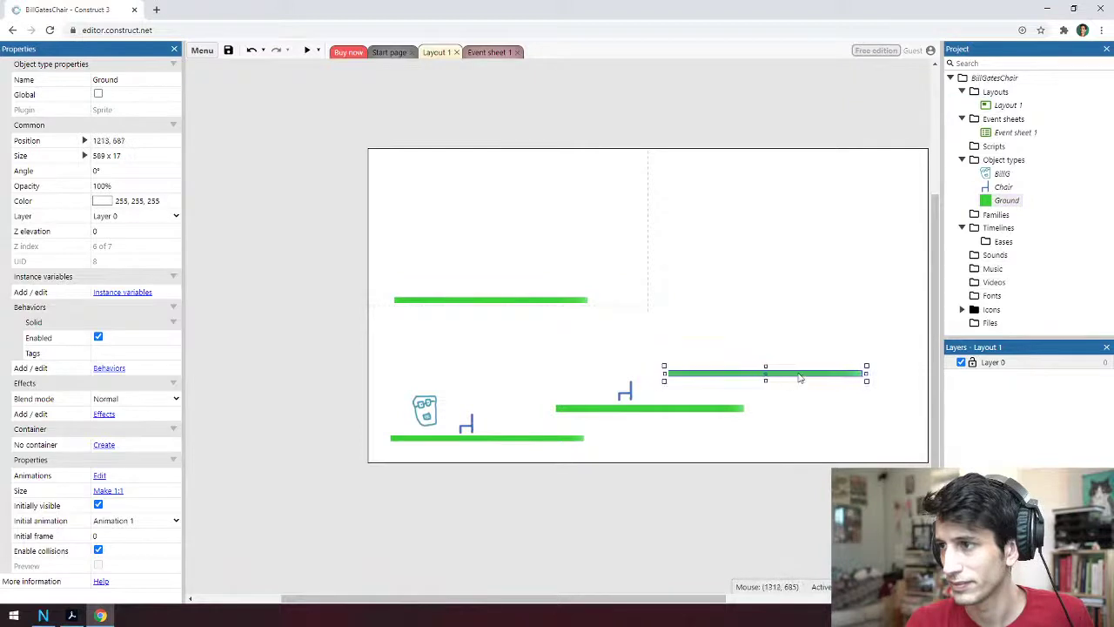
pyautogui.moveTo(872, 358); pyautogui.dragTo(858, 332)
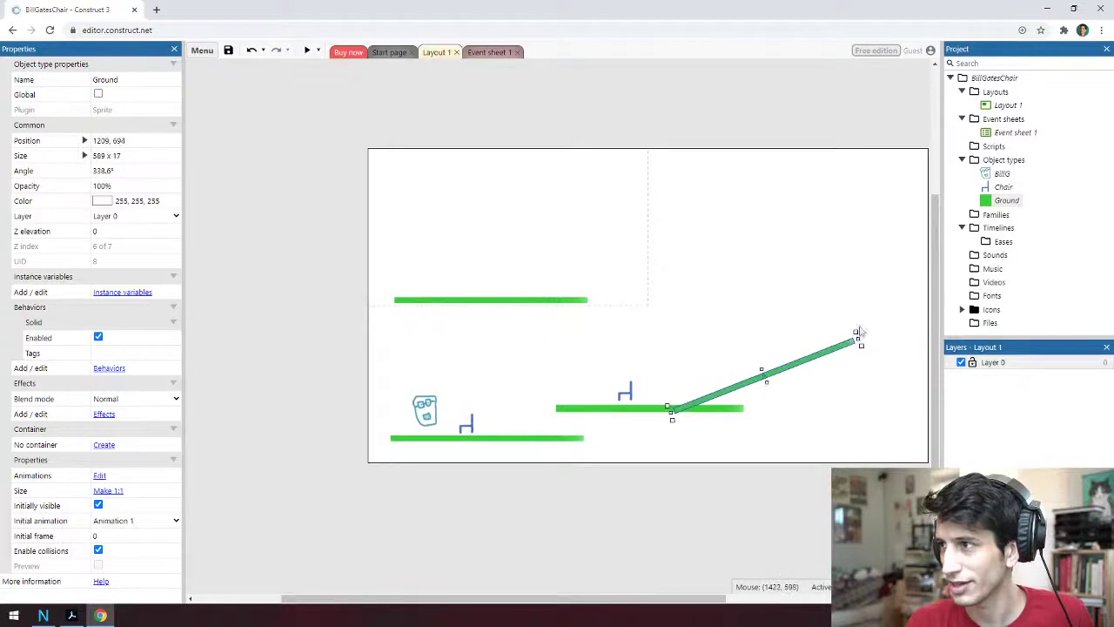
pyautogui.moveTo(1001, 202); pyautogui.dragTo(712, 332)
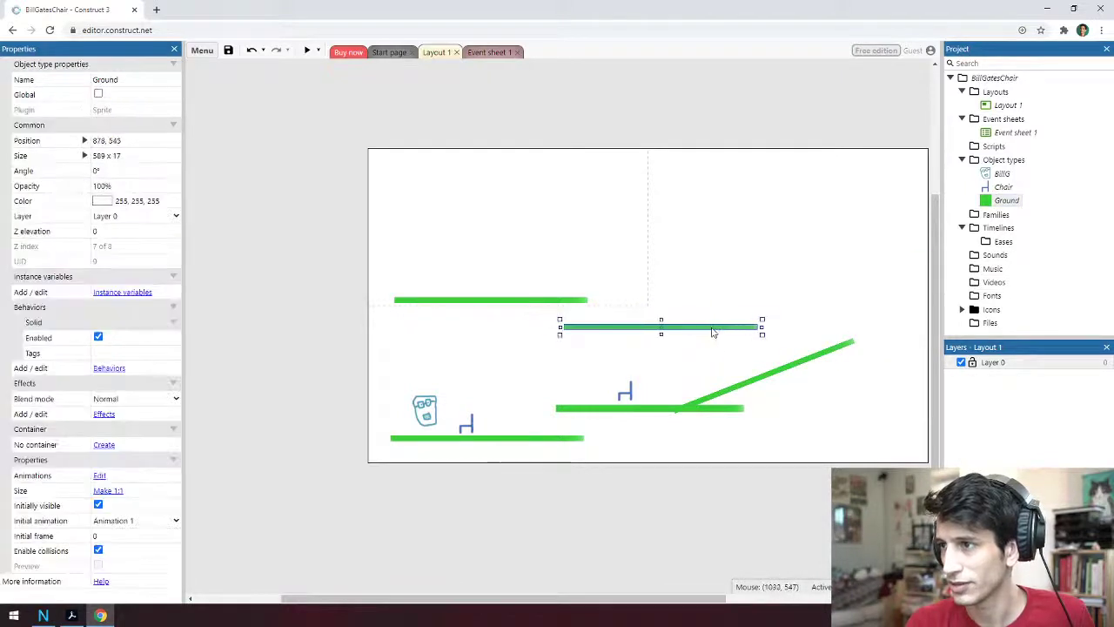
pyautogui.click(619, 222)
# Preview the game, test running and jumping BillG over the chairs, up the ramp and across the upper platforms, and close the preview
pyautogui.click(318, 51)
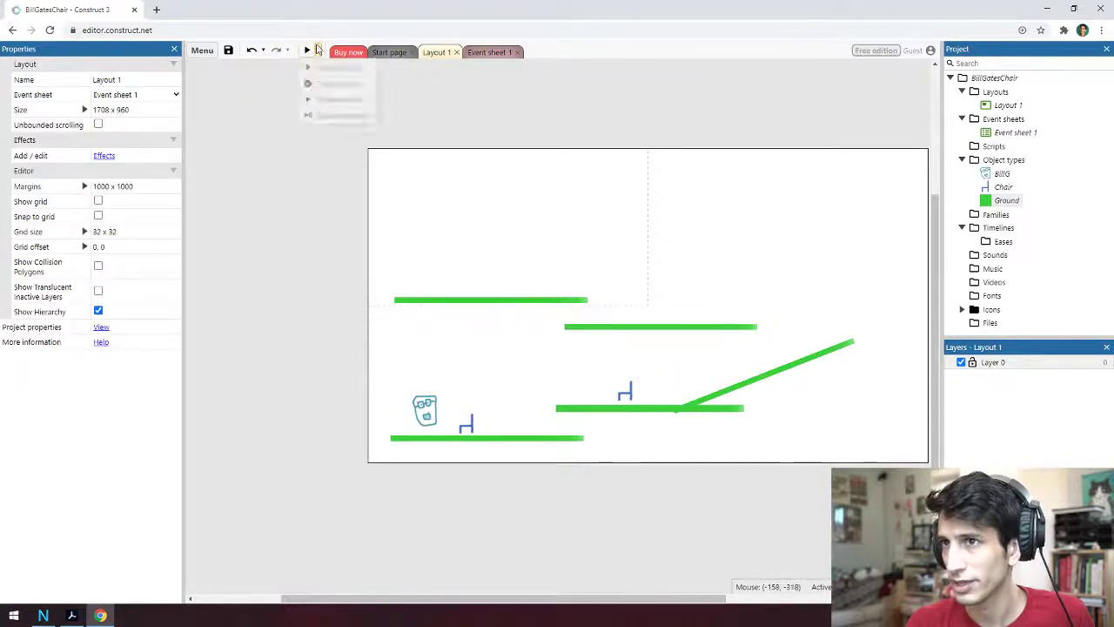
pyautogui.click(349, 82)
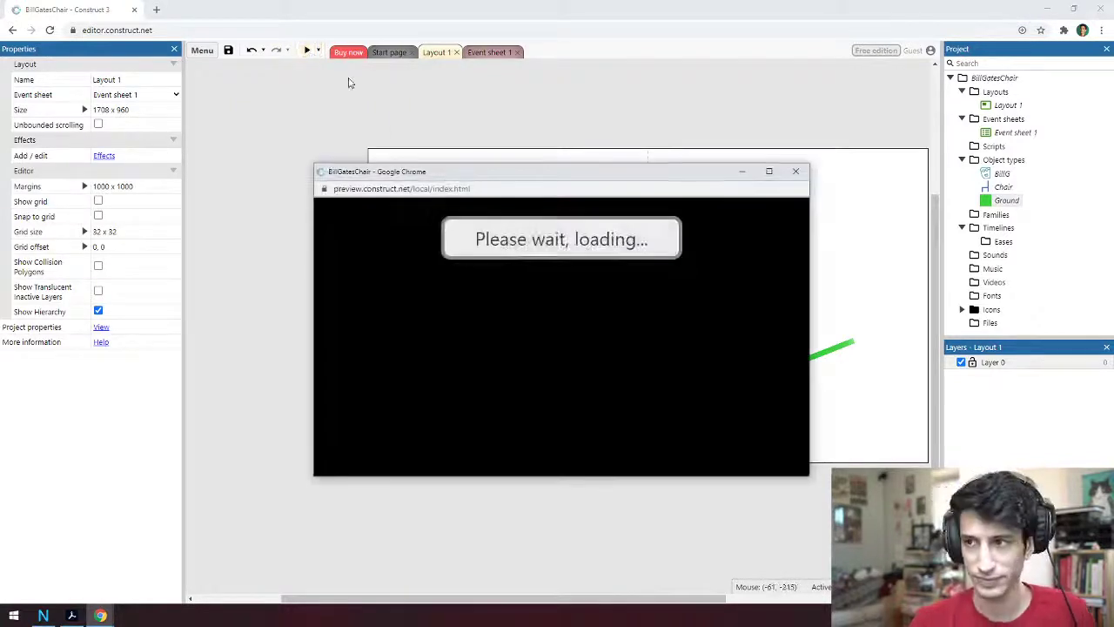
pyautogui.press('Right')
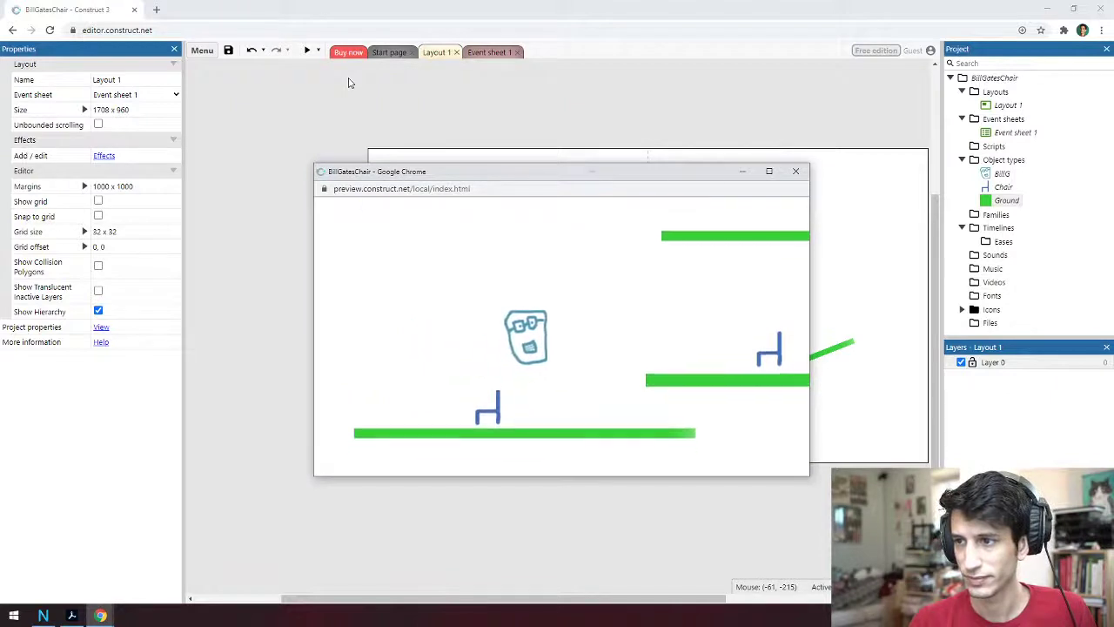
pyautogui.press('Up')
pyautogui.press('Right')
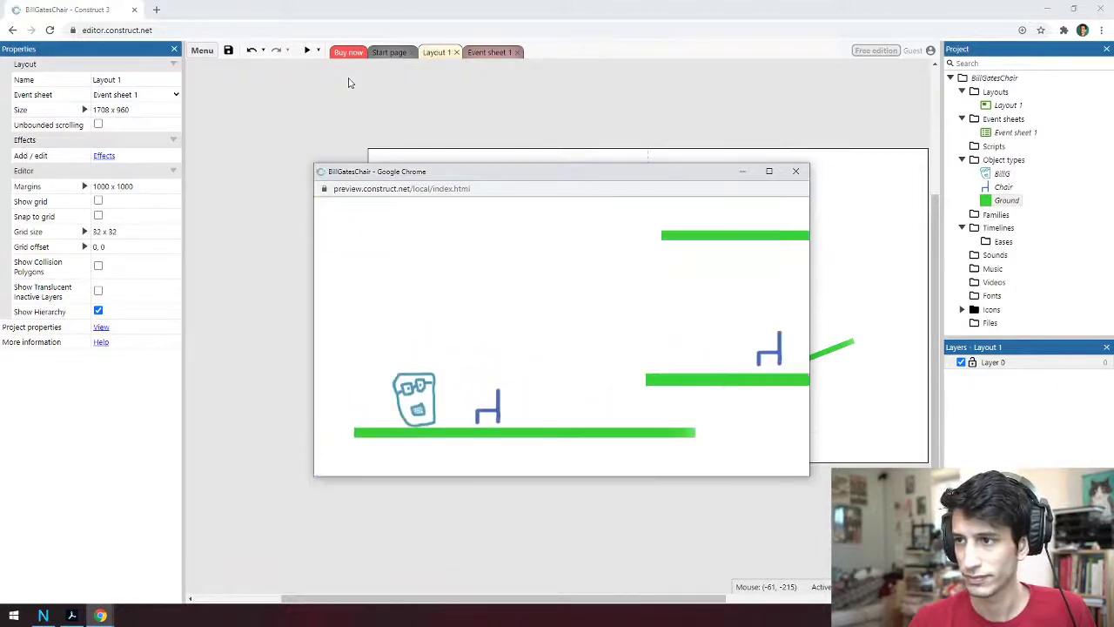
pyautogui.press('Up')
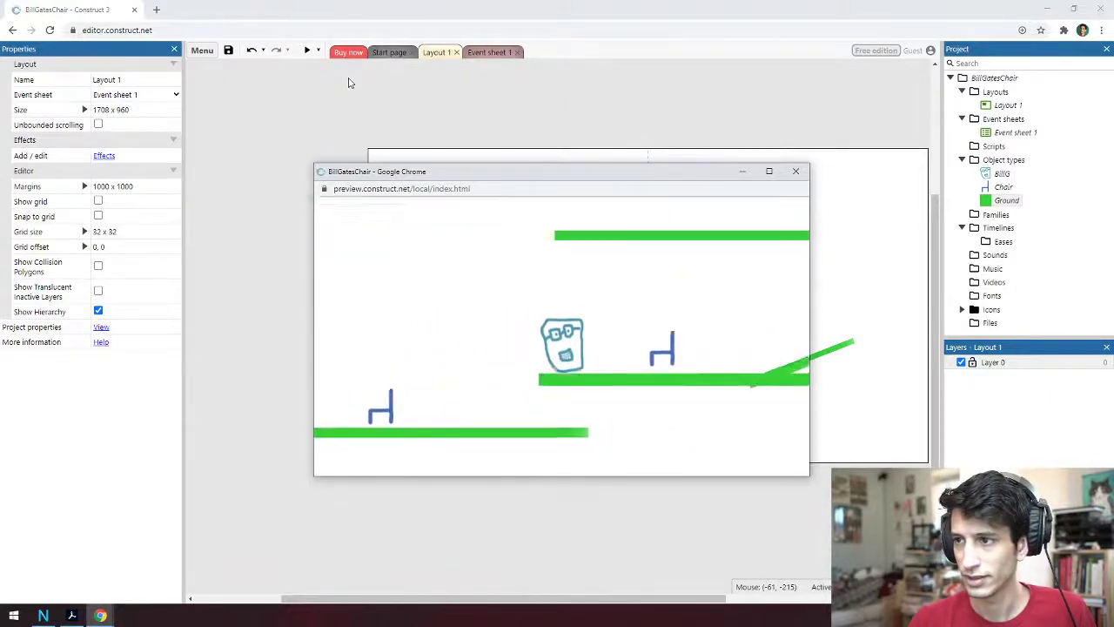
pyautogui.press('Left')
pyautogui.press('Up')
pyautogui.press('Right')
pyautogui.press('Up')
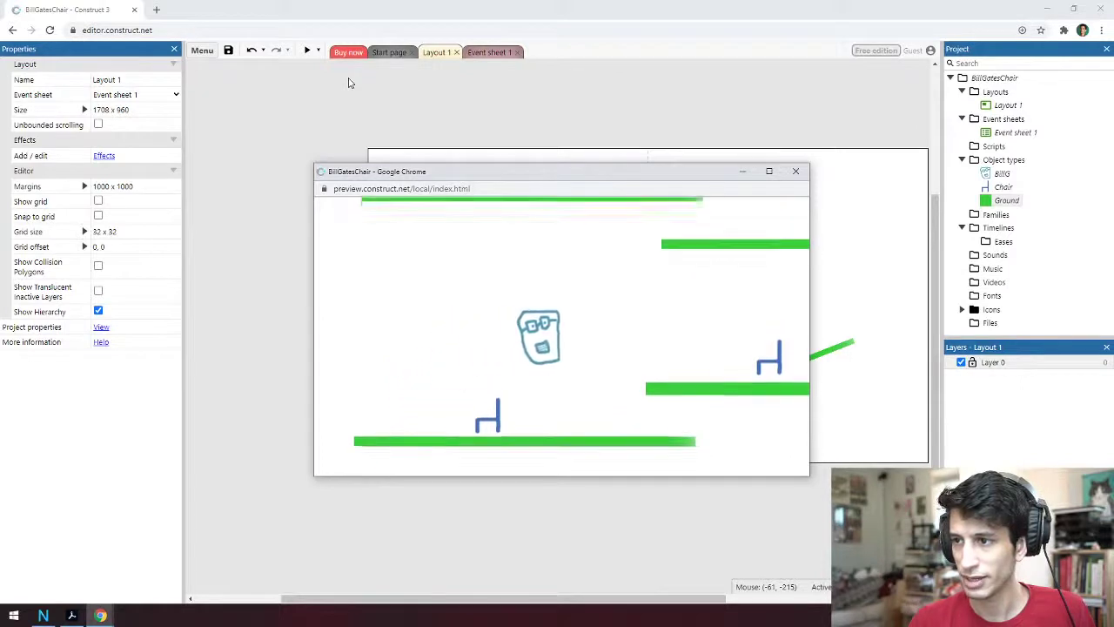
pyautogui.press('Right')
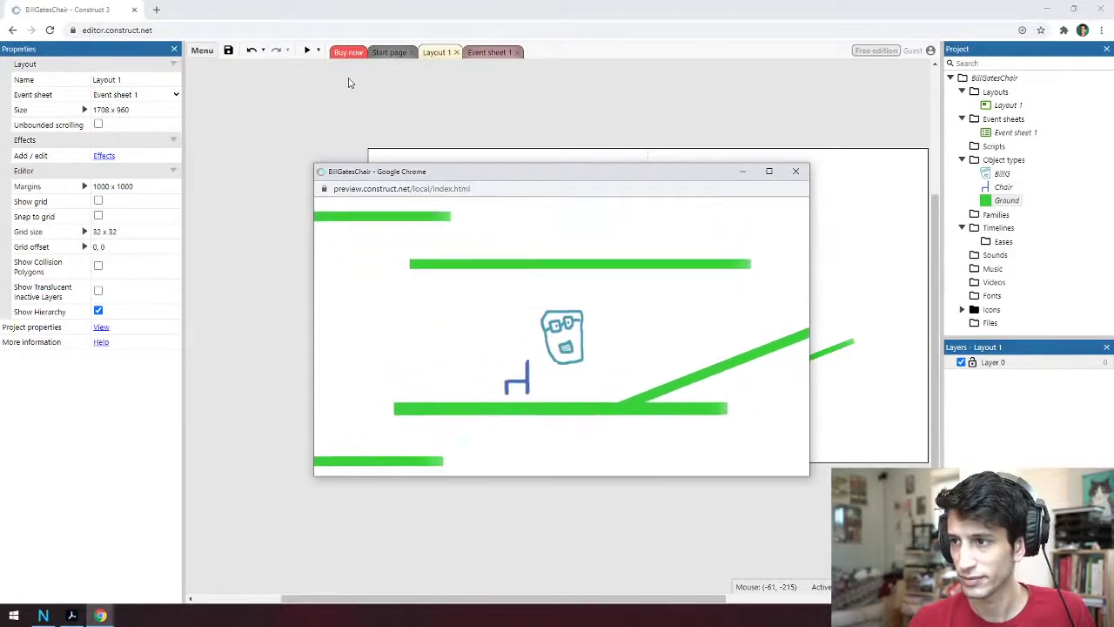
pyautogui.press('Right')
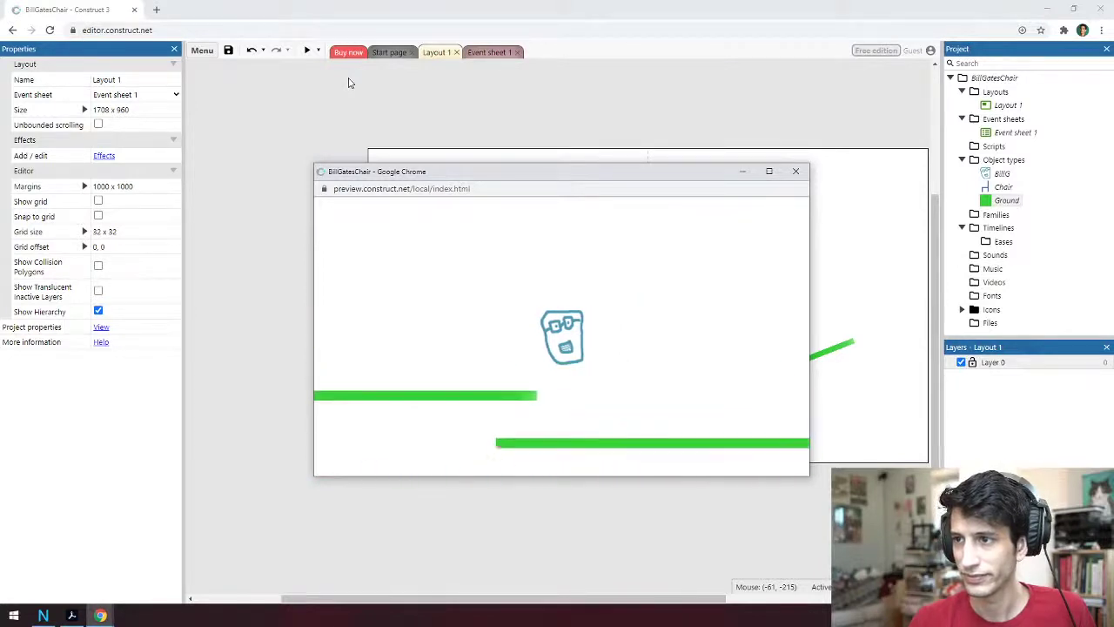
pyautogui.press('Left')
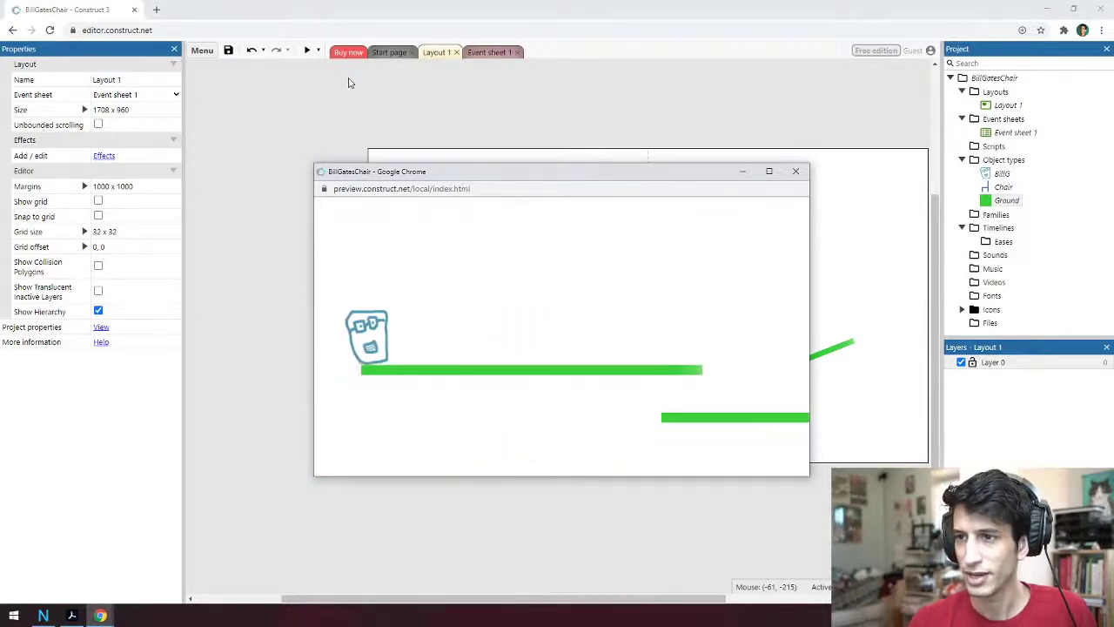
pyautogui.press('Right')
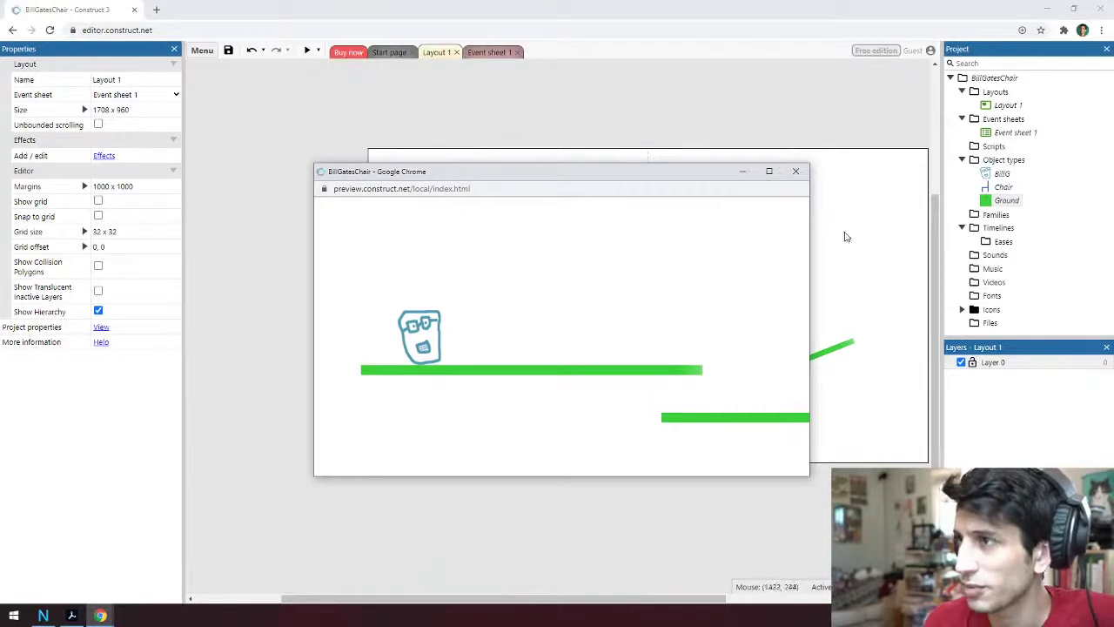
pyautogui.click(796, 171)
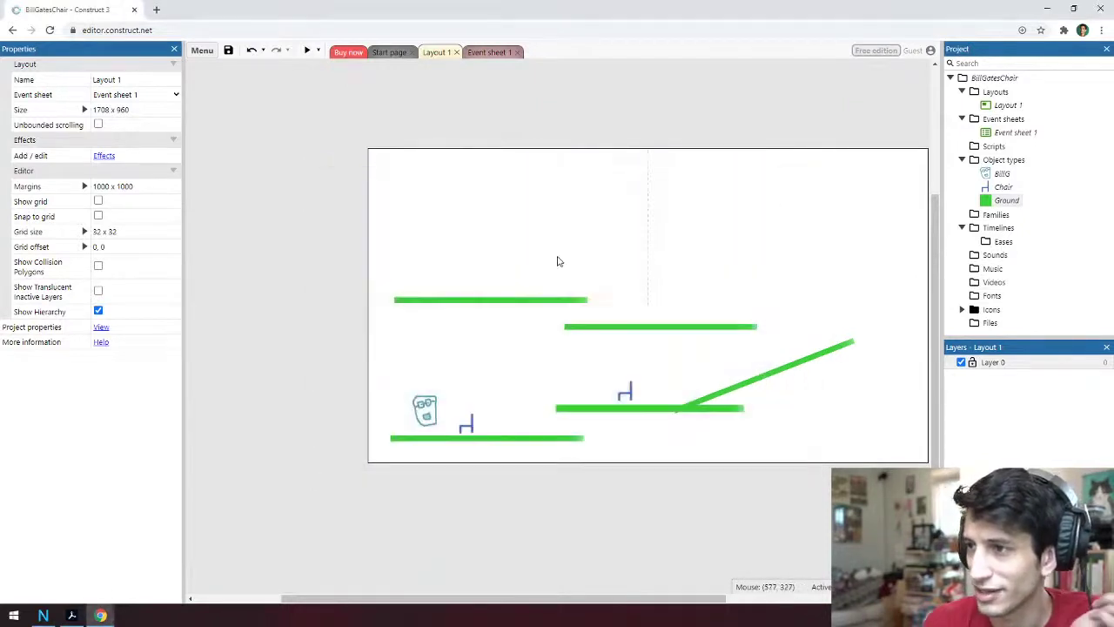
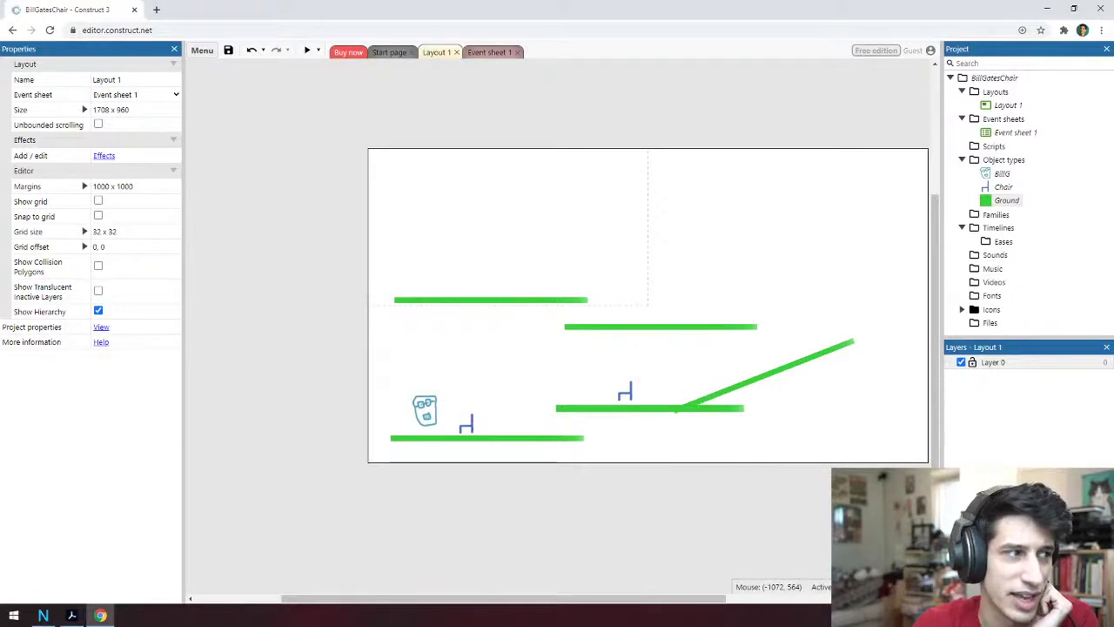
# Open Event sheet 1 and start a new event below the chair collision event
pyautogui.click(490, 54)
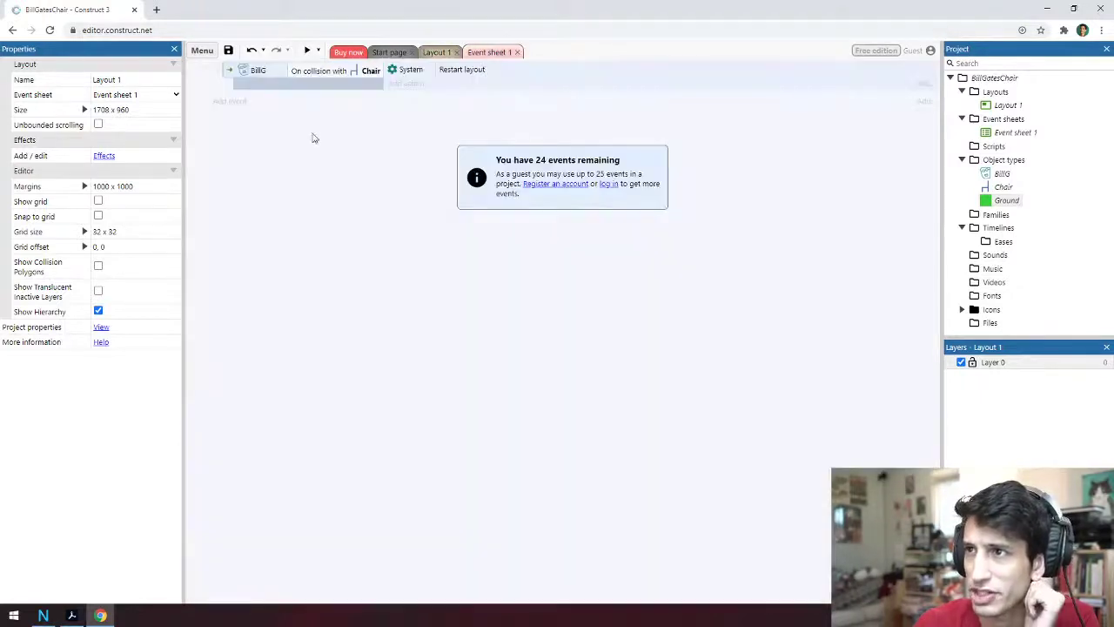
pyautogui.click(229, 101)
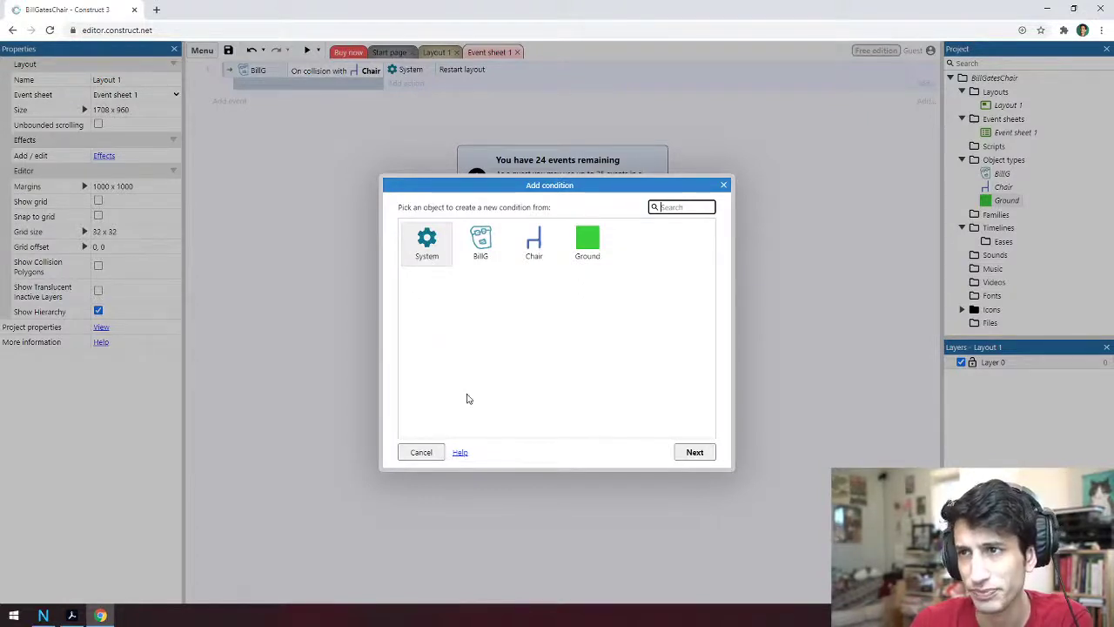
pyautogui.click(477, 259)
pyautogui.click(533, 253)
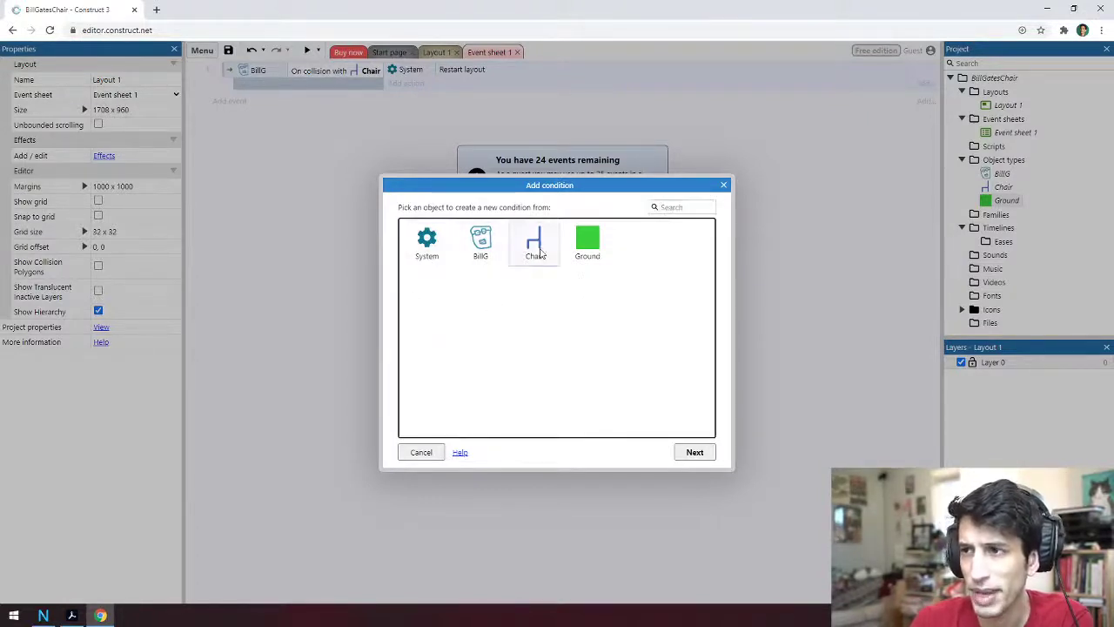
pyautogui.doubleClick(533, 253)
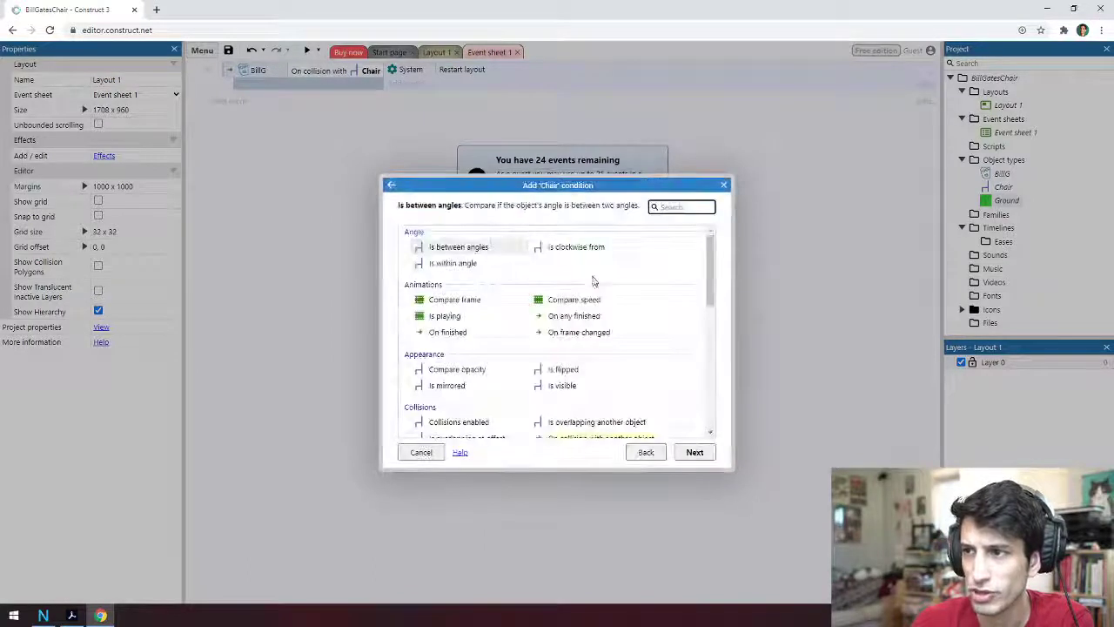
pyautogui.scroll(-3, 599, 296)
pyautogui.scroll(-5, 598, 296)
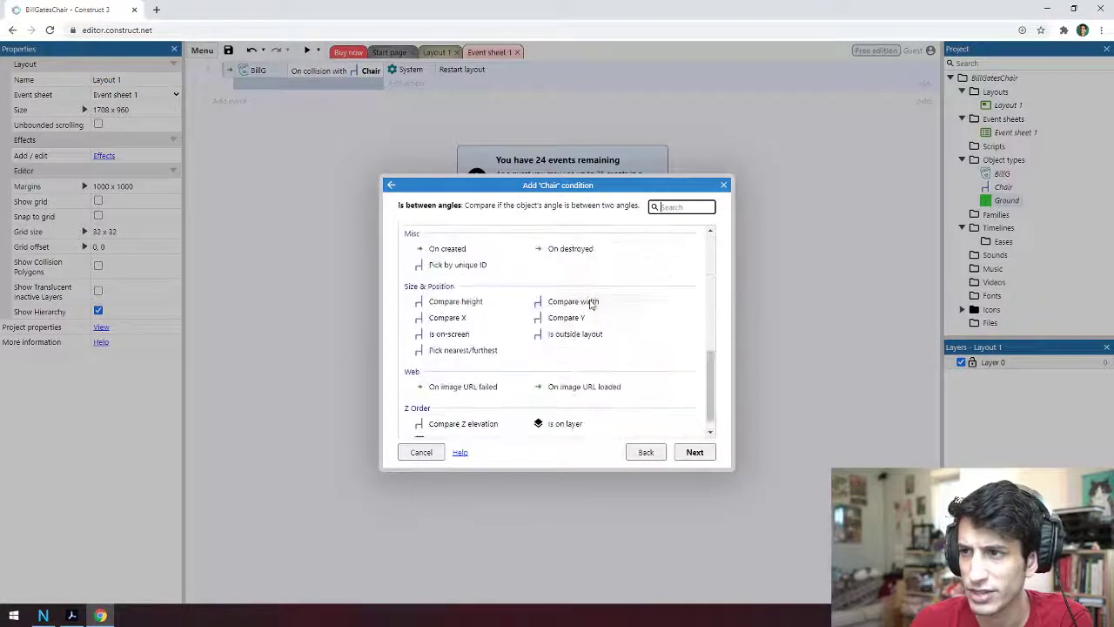
pyautogui.scroll(5, 590, 303)
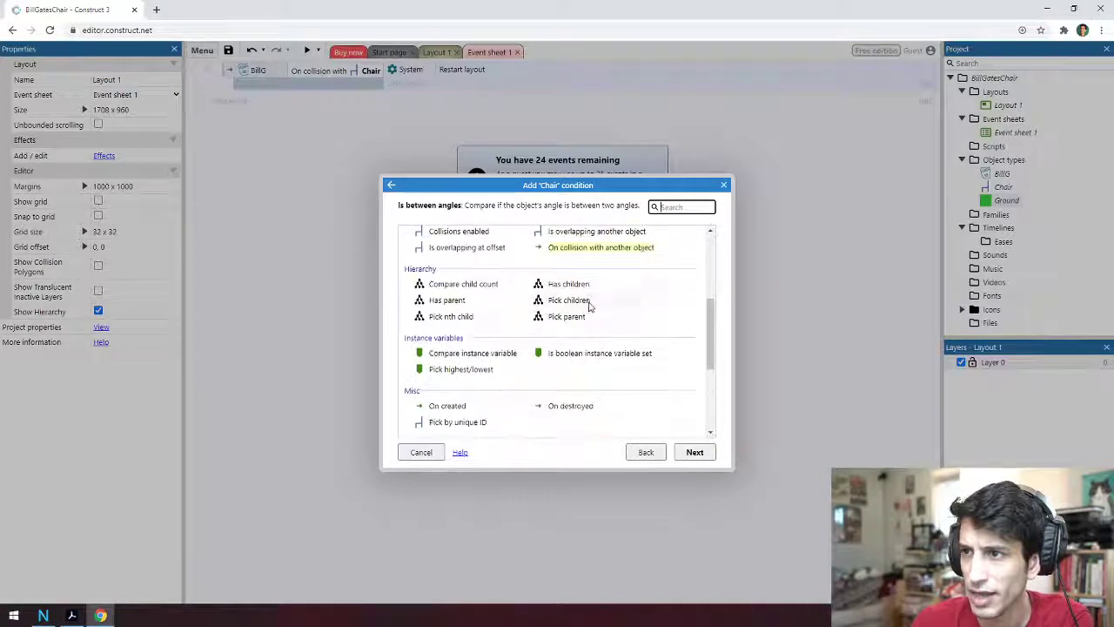
pyautogui.scroll(1, 590, 307)
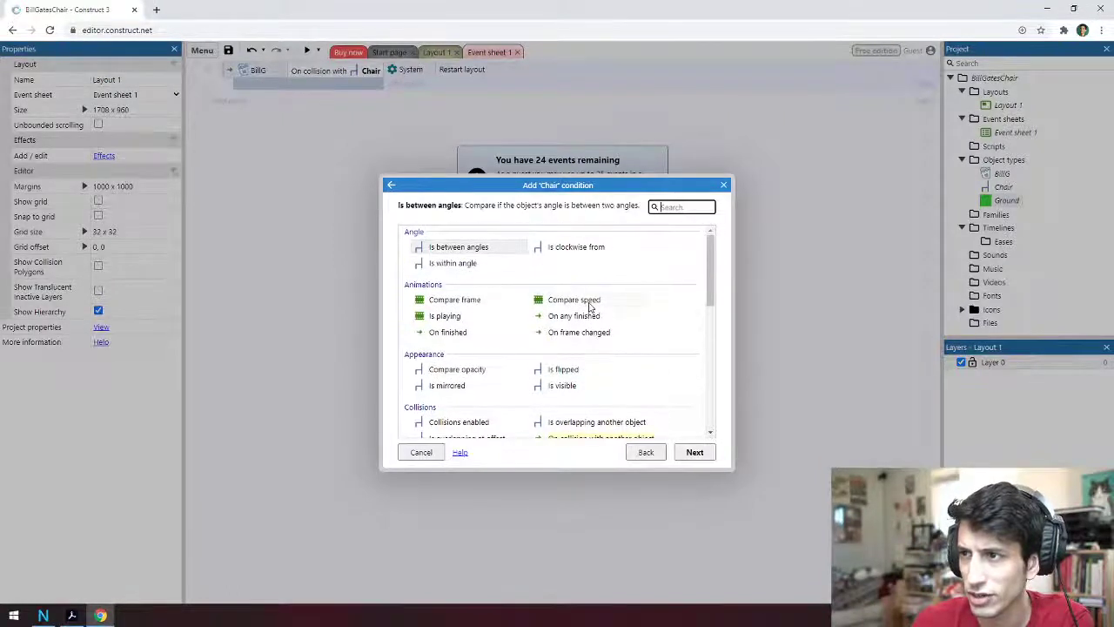
pyautogui.scroll(-2, 592, 329)
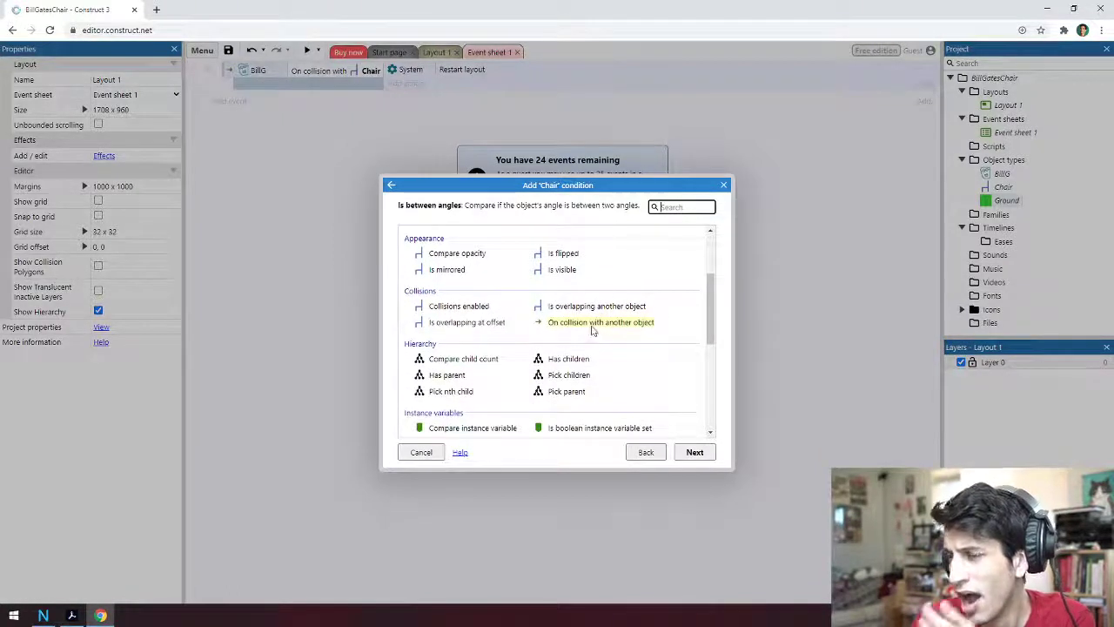
pyautogui.click(591, 324)
pyautogui.scroll(-1, 601, 335)
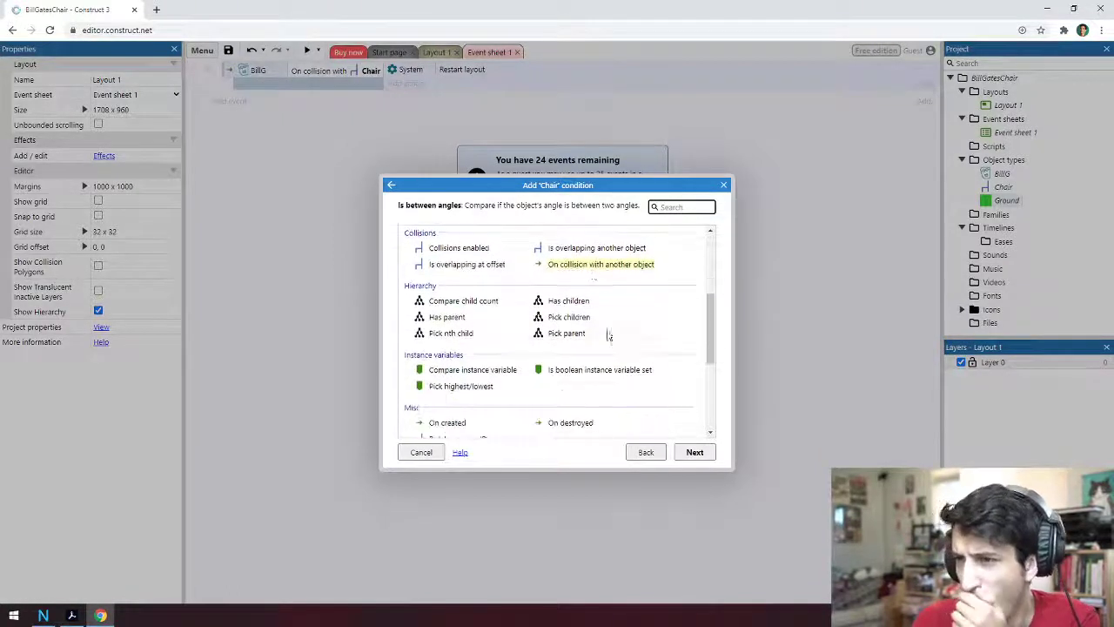
pyautogui.click(645, 452)
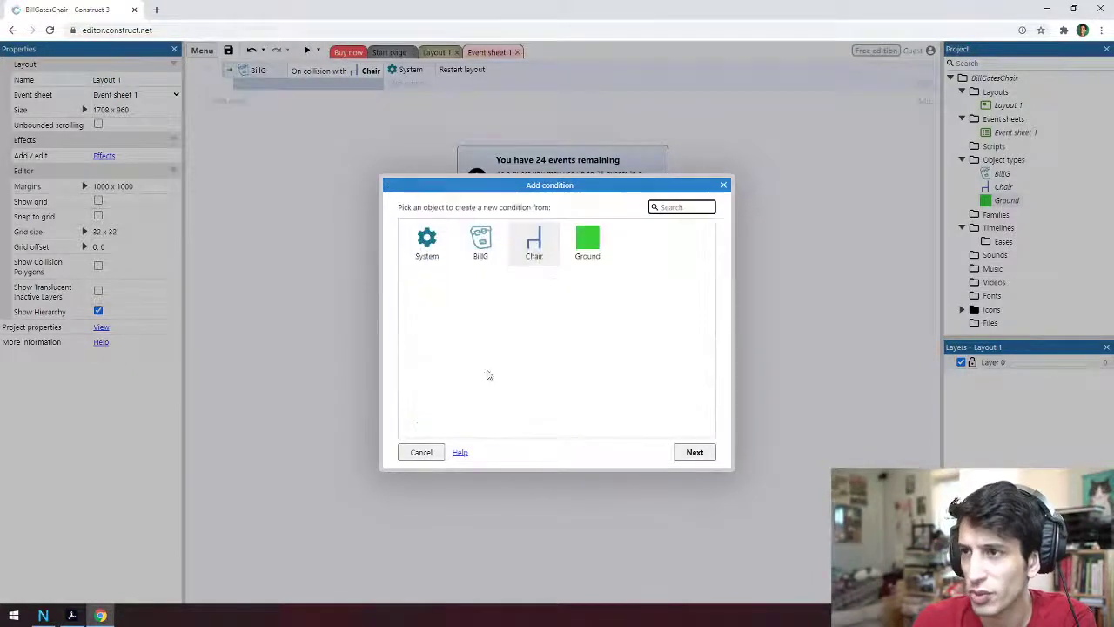
pyautogui.click(515, 289)
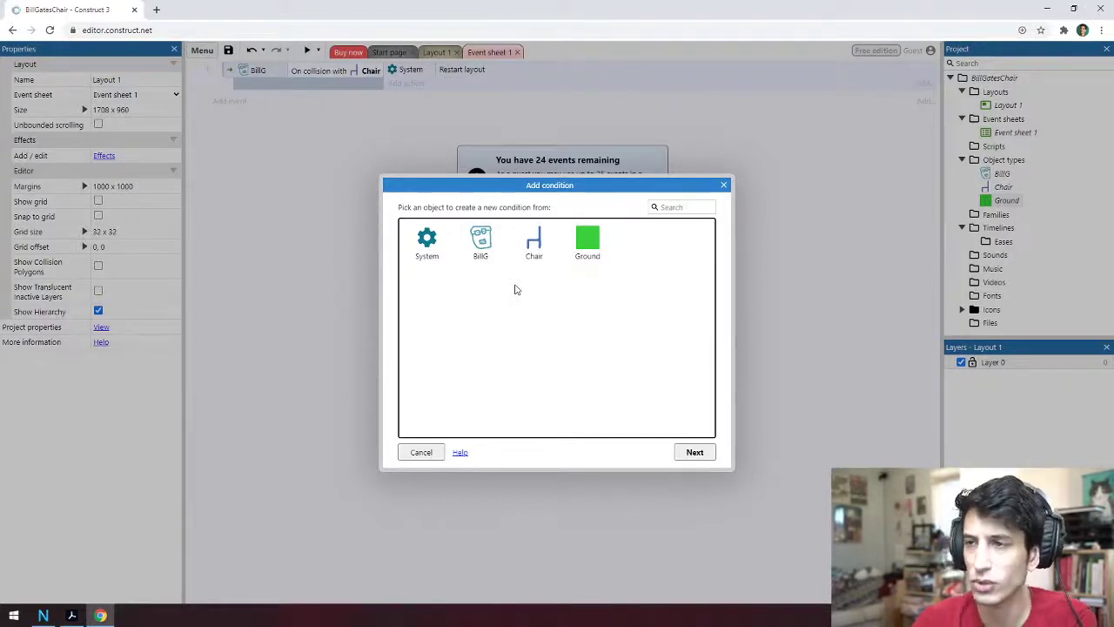
# Give the new event the System condition Every X seconds with a 1.0-second interval and start adding an action to it
pyautogui.doubleClick(427, 257)
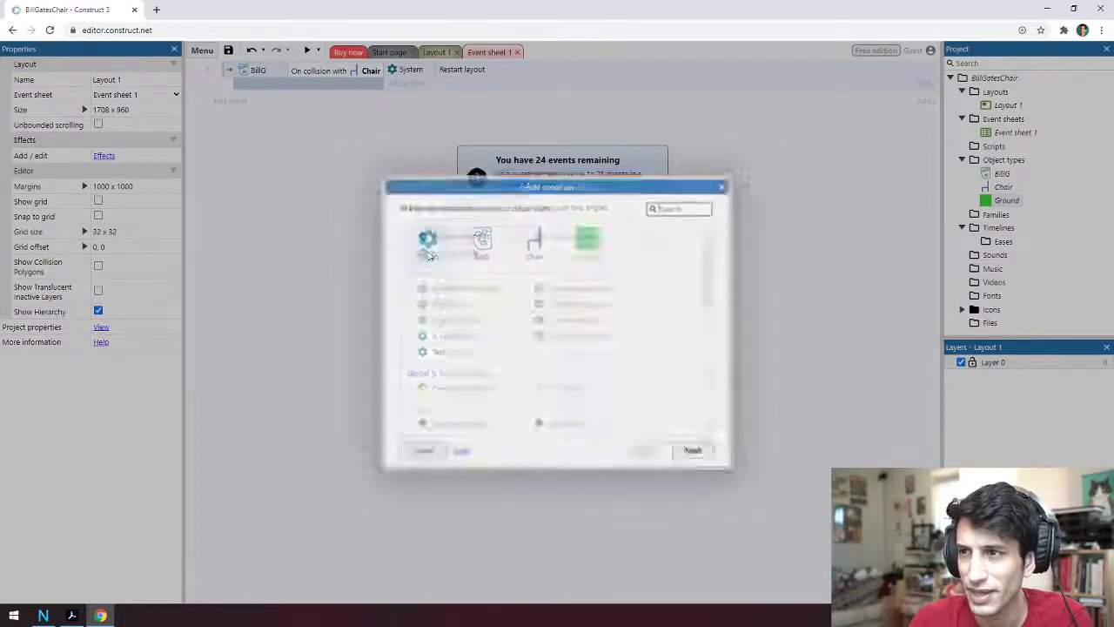
pyautogui.scroll(-8, 579, 287)
pyautogui.scroll(-2, 579, 295)
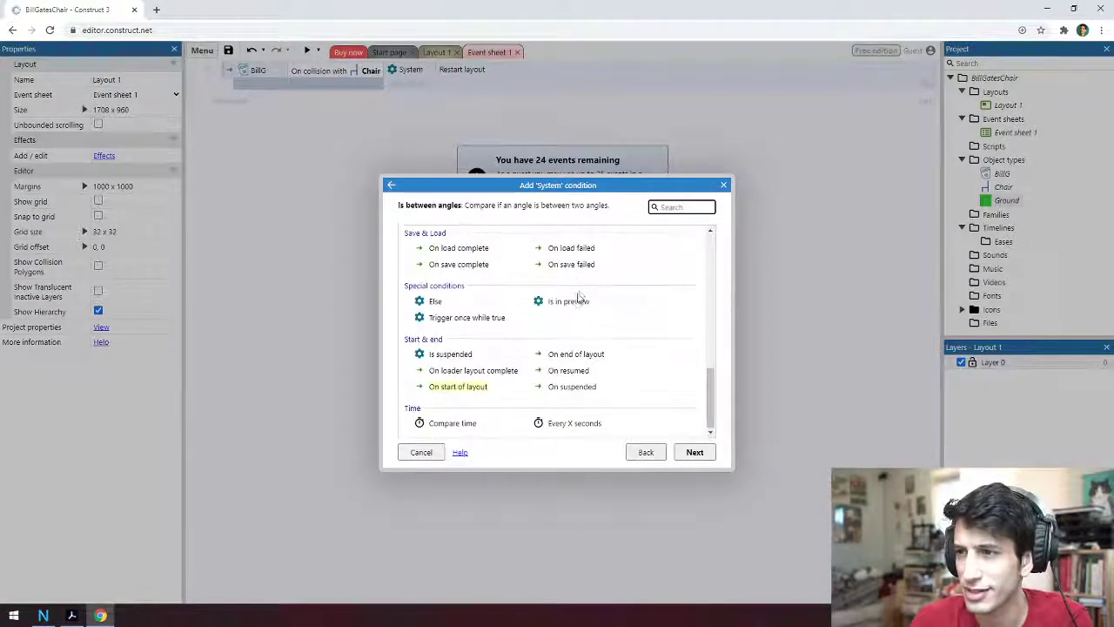
pyautogui.click(541, 425)
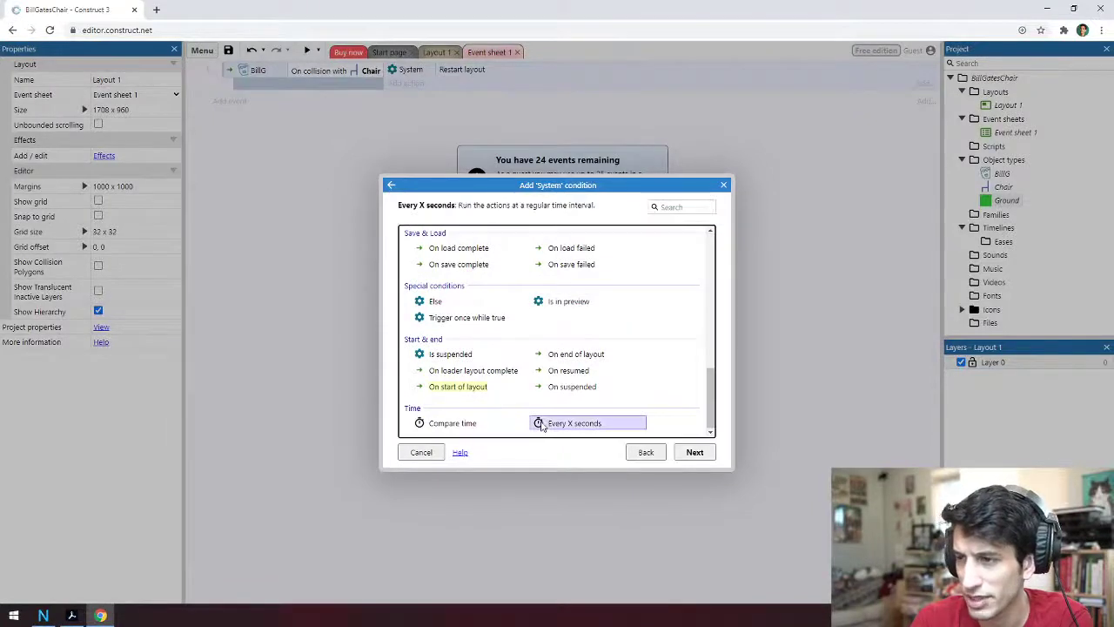
pyautogui.doubleClick(546, 425)
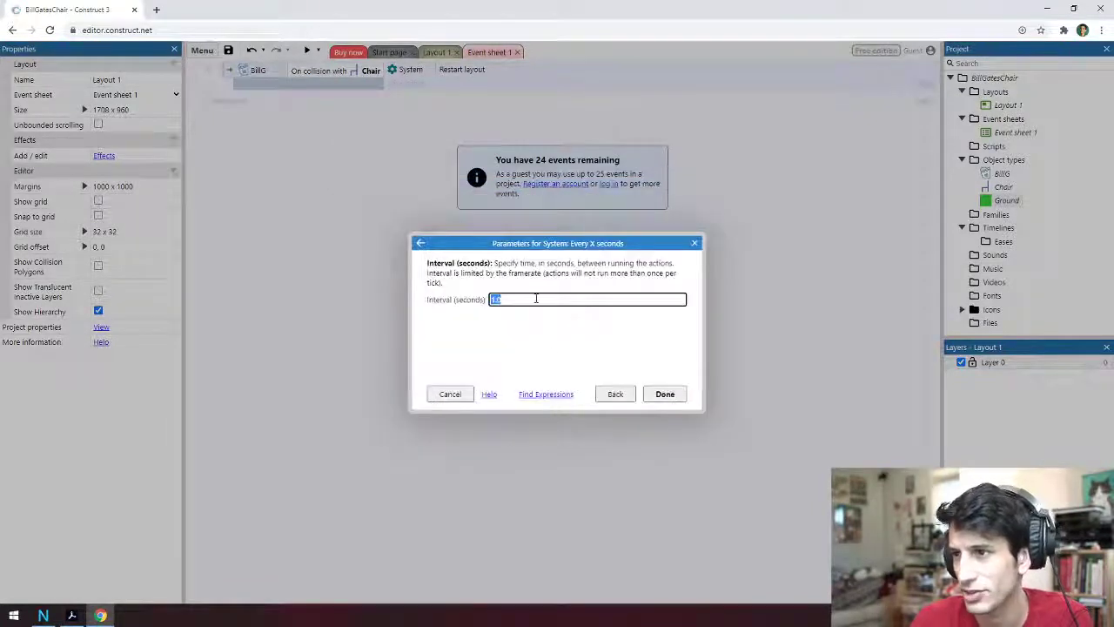
pyautogui.click(665, 394)
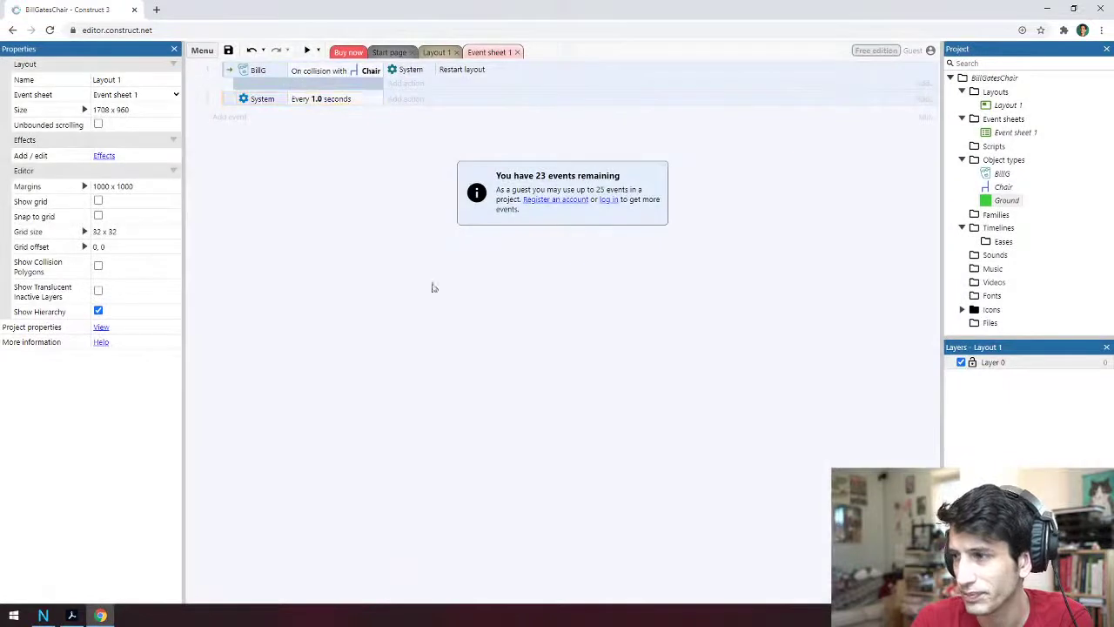
pyautogui.click(407, 100)
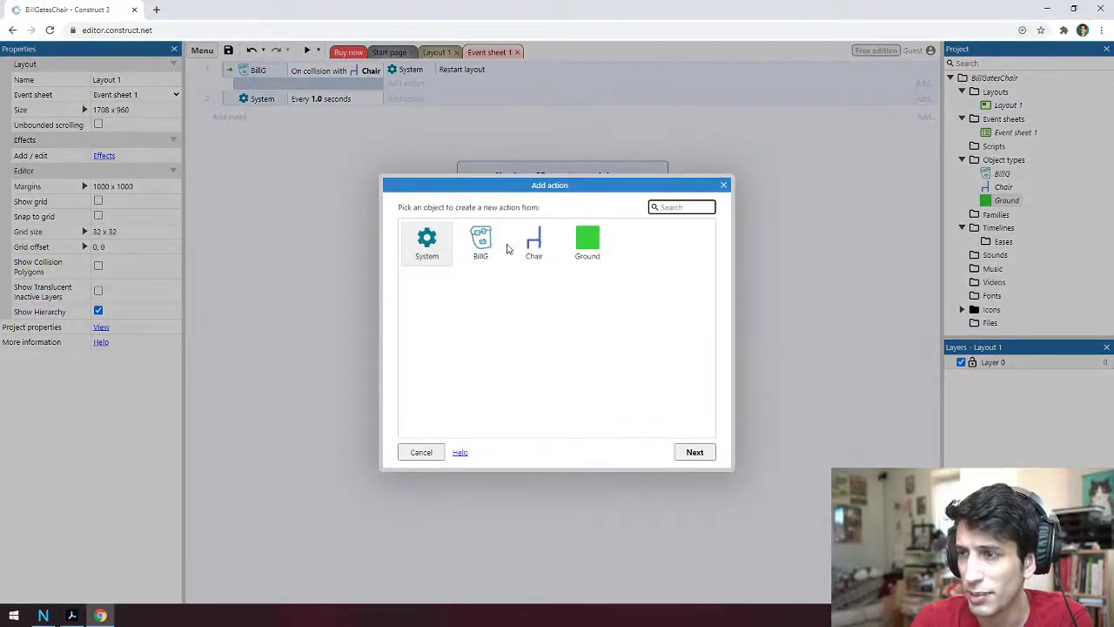
pyautogui.click(539, 250)
pyautogui.doubleClick(540, 250)
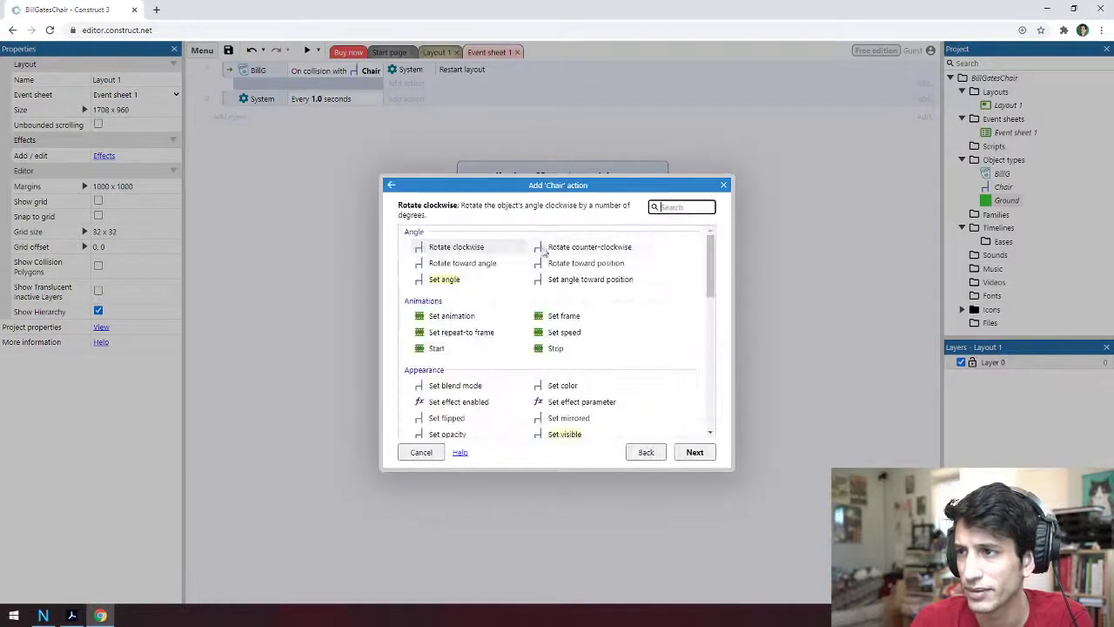
pyautogui.scroll(-5, 684, 318)
pyautogui.scroll(-3, 684, 319)
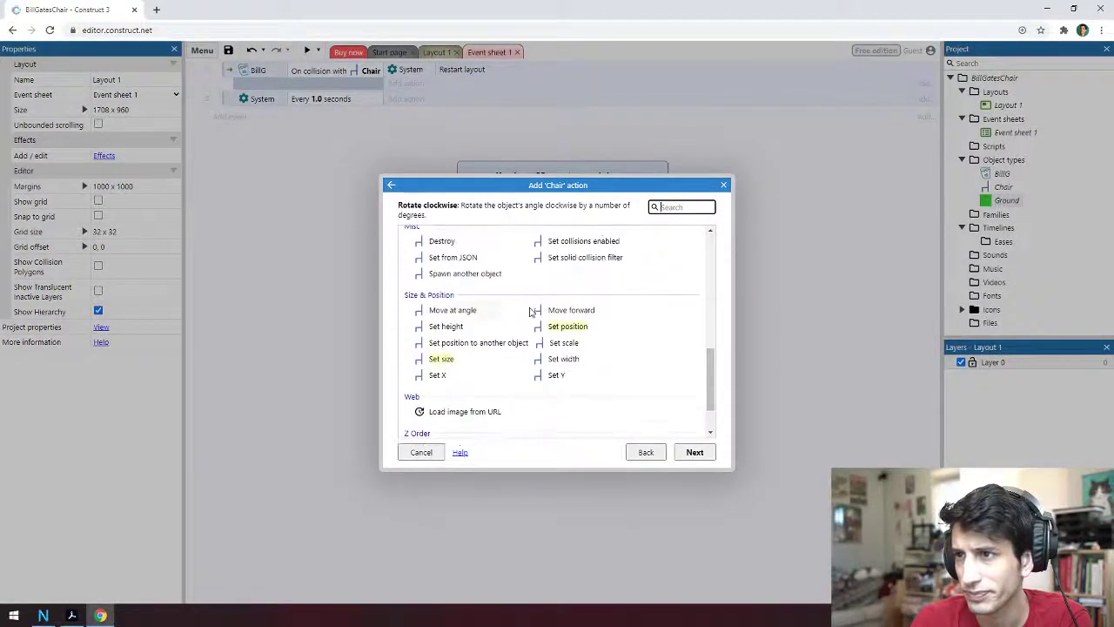
pyautogui.doubleClick(477, 273)
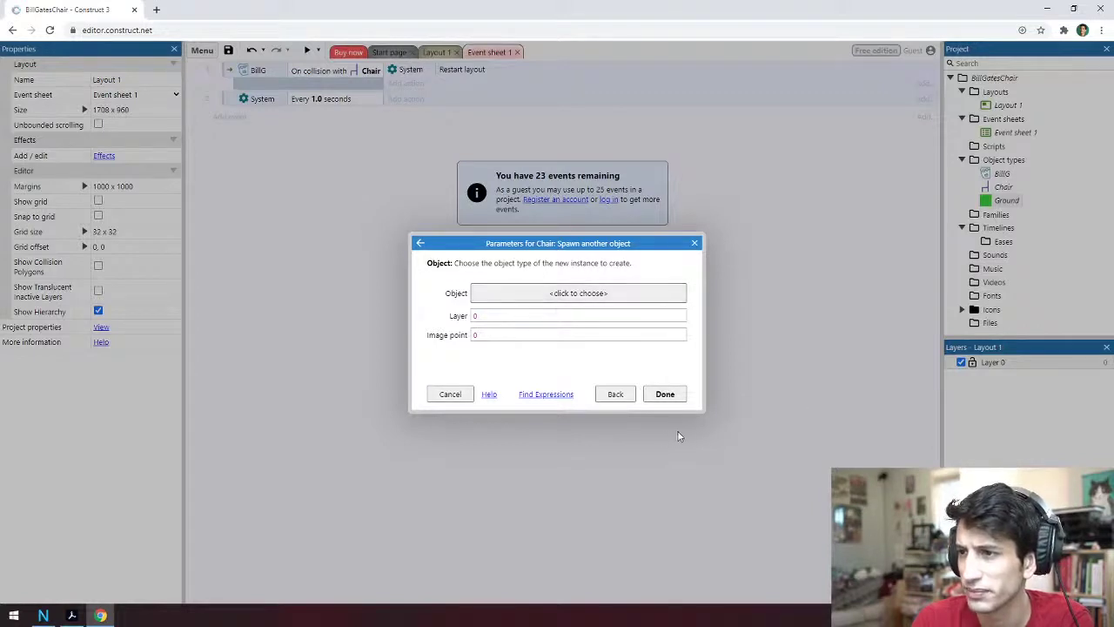
pyautogui.click(615, 396)
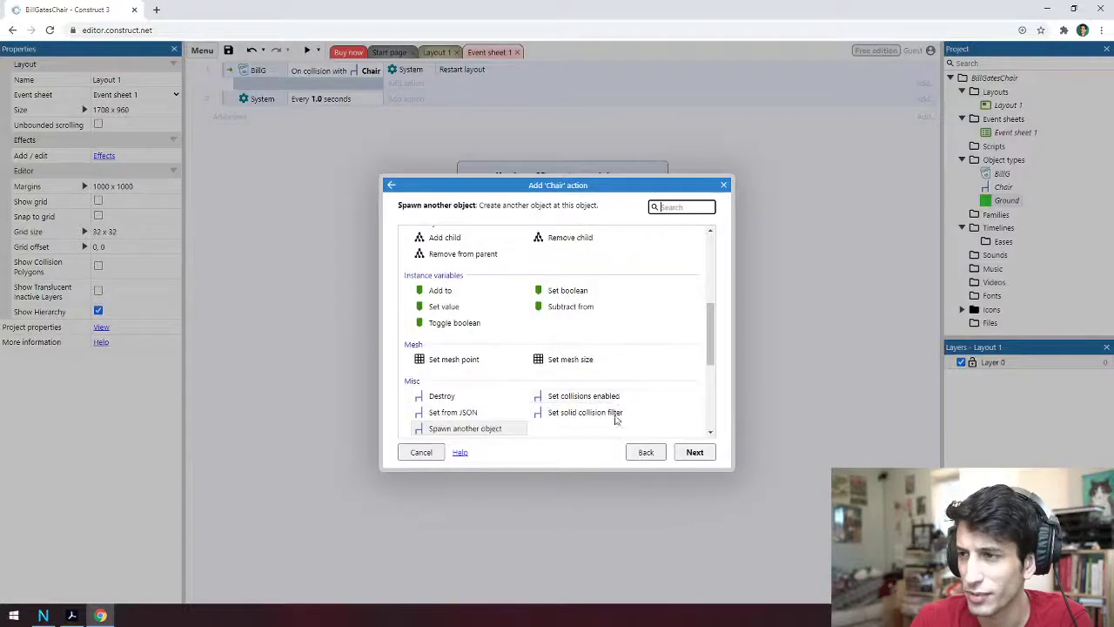
pyautogui.click(649, 453)
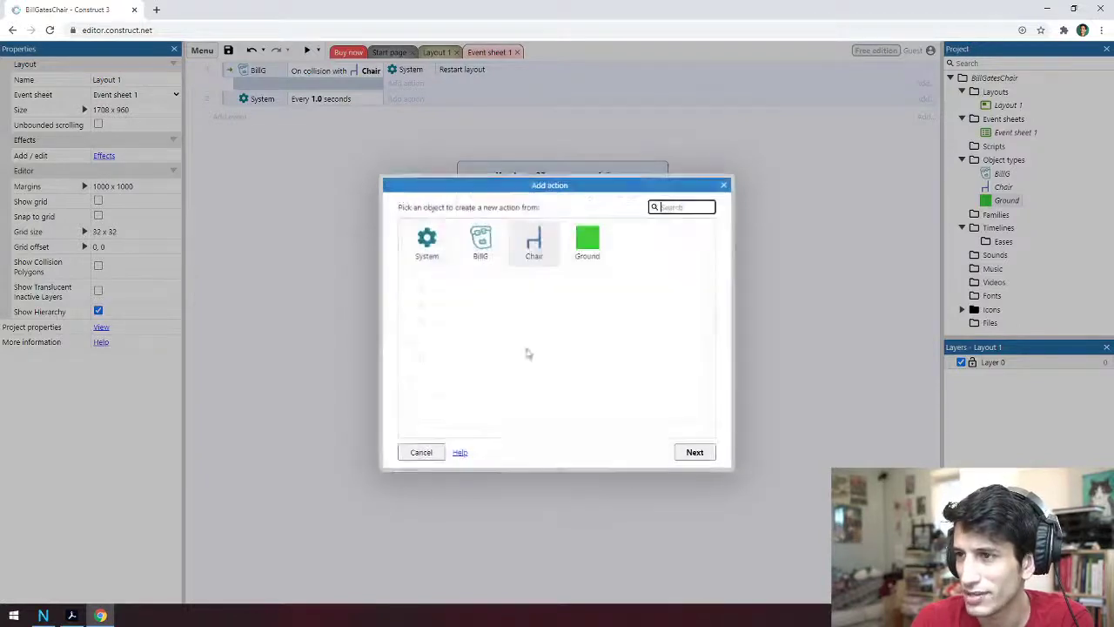
# Give the every 1.0 seconds event a System Create object action with Chair as the object to create
pyautogui.click(428, 251)
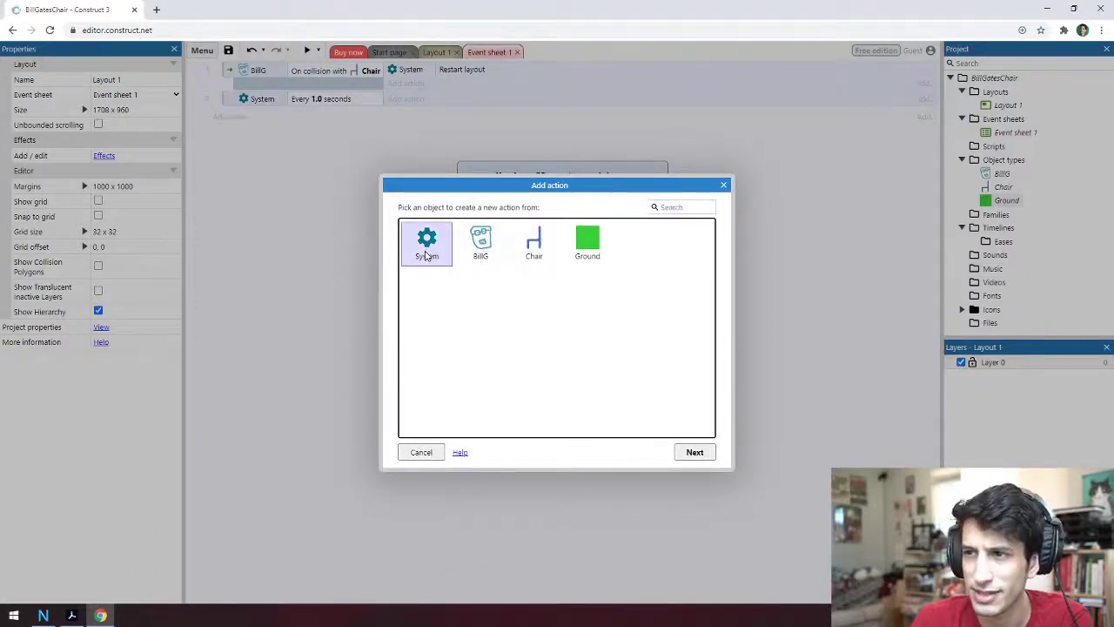
pyautogui.doubleClick(427, 253)
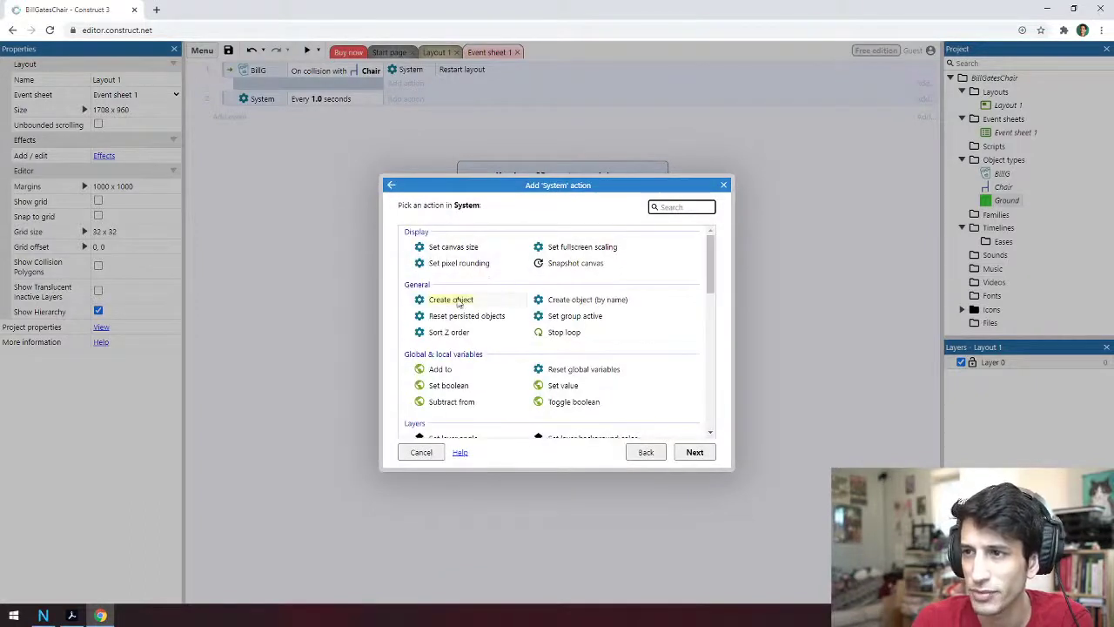
pyautogui.doubleClick(459, 301)
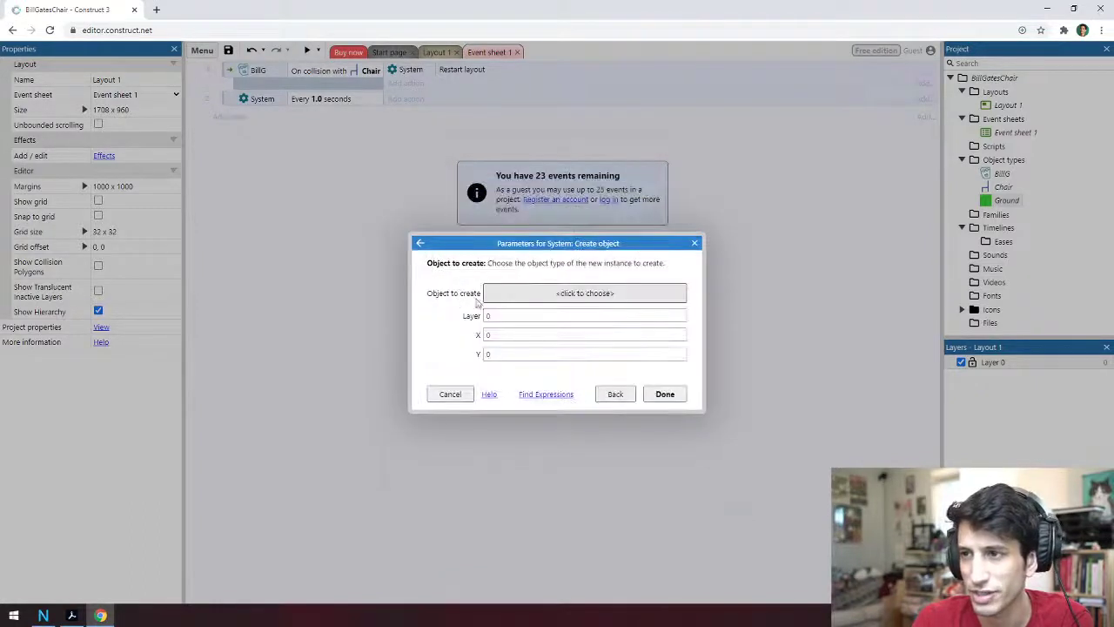
pyautogui.click(561, 300)
pyautogui.doubleClick(574, 273)
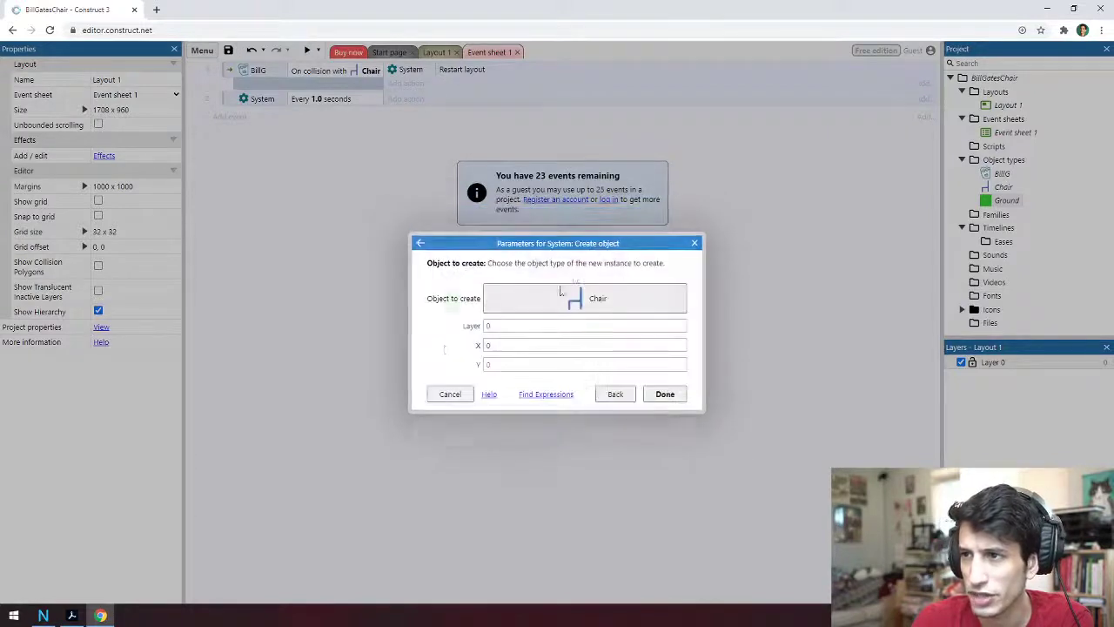
pyautogui.click(519, 345)
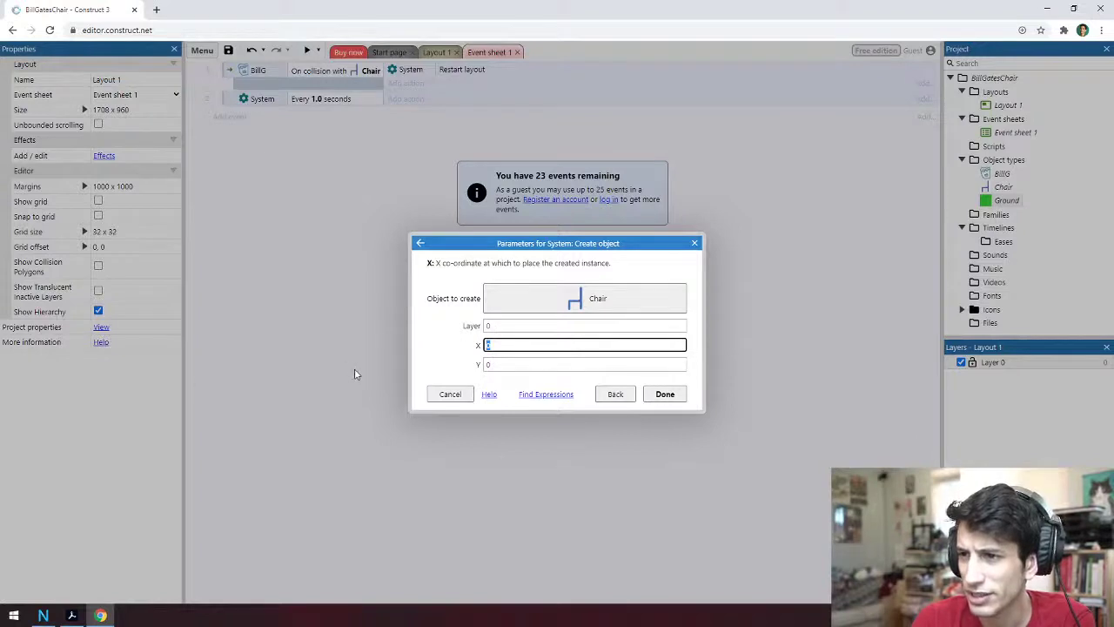
pyautogui.click(511, 365)
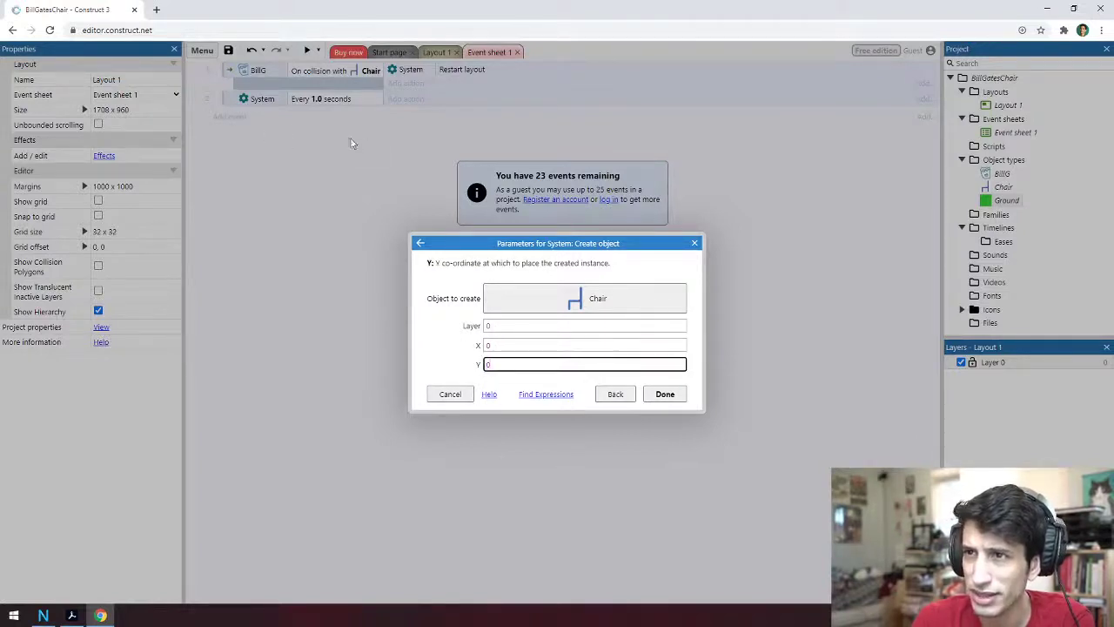
# Browse the System expressions for a random-number function to use as the chair's X coordinate
pyautogui.click(505, 346)
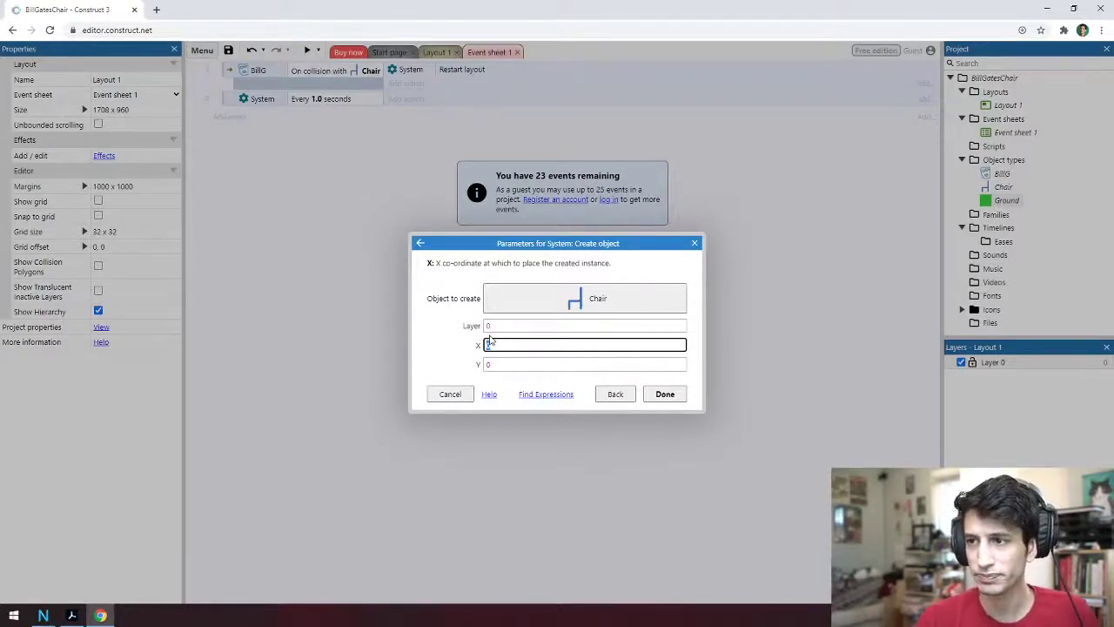
pyautogui.click(535, 398)
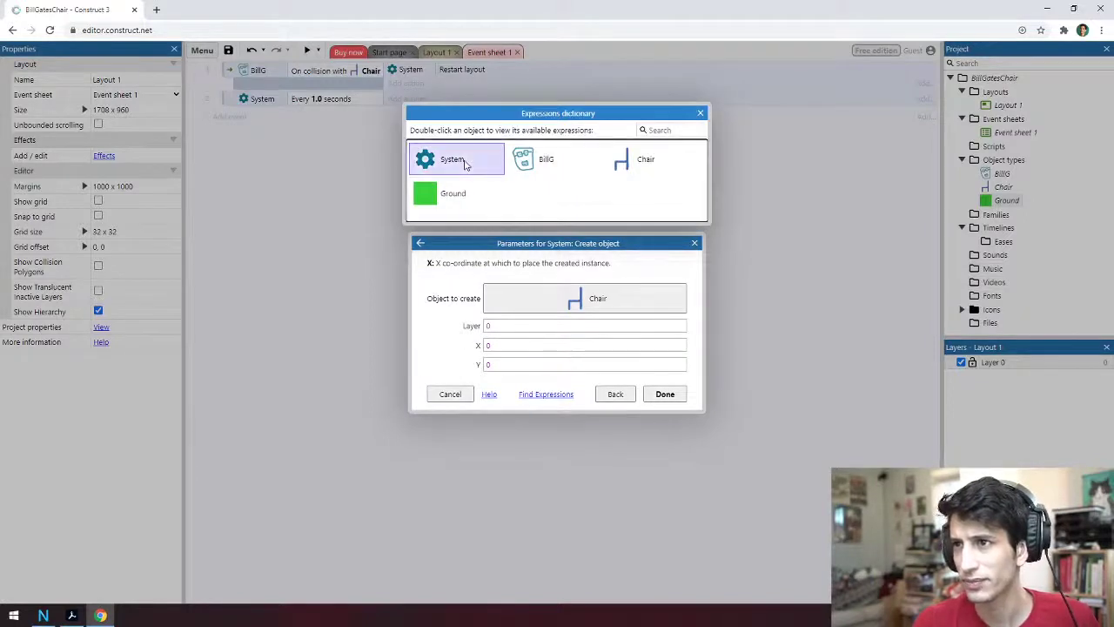
pyautogui.doubleClick(465, 163)
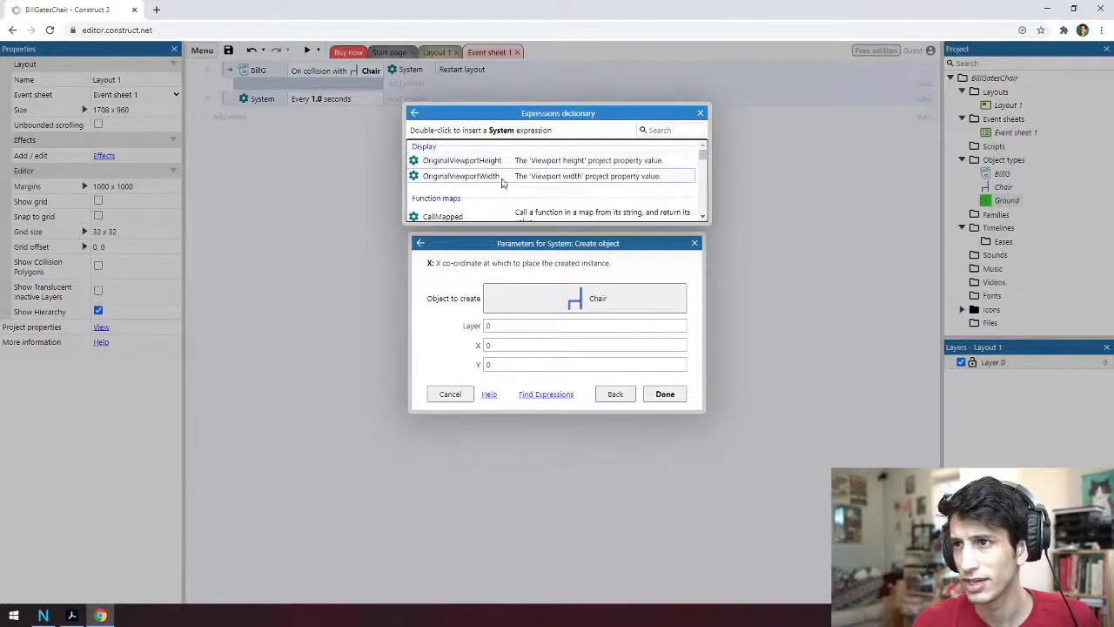
pyautogui.click(416, 114)
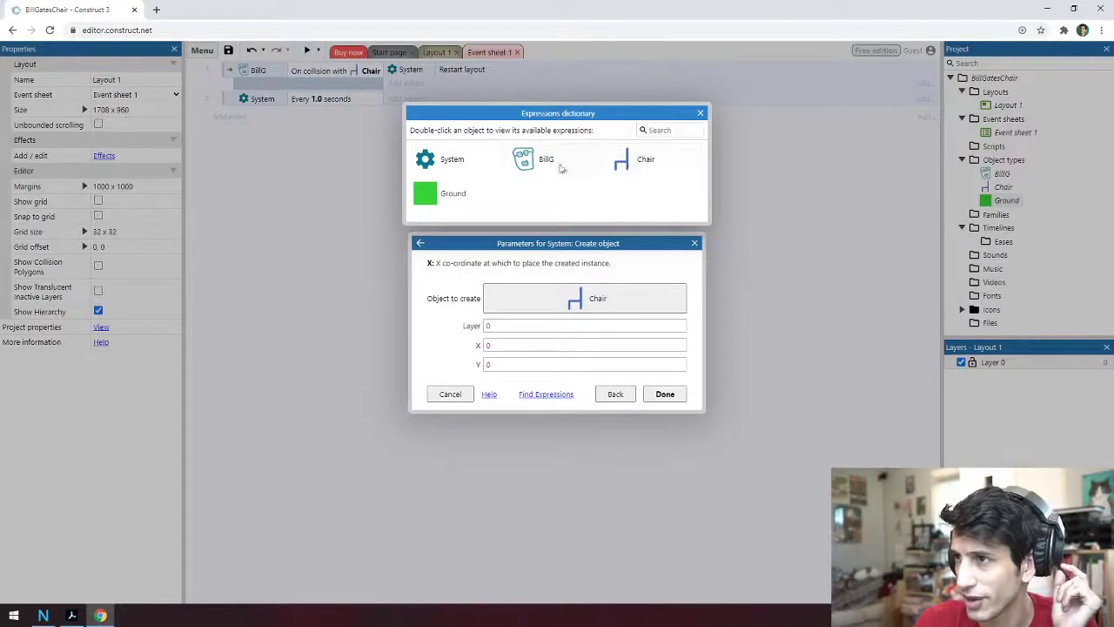
pyautogui.doubleClick(461, 171)
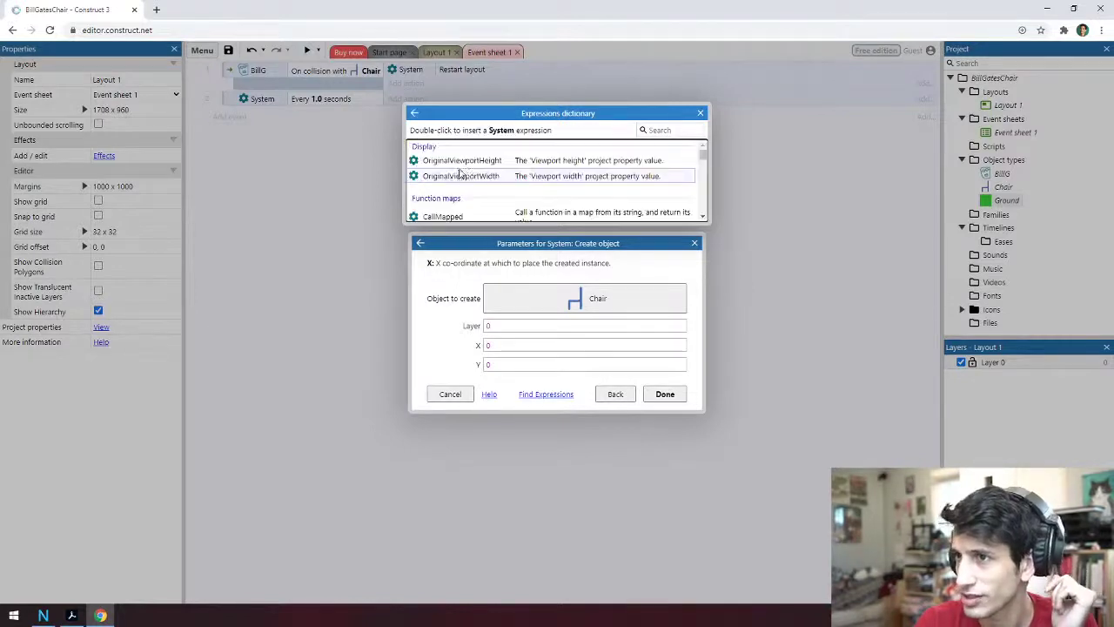
pyautogui.scroll(-1, 603, 194)
pyautogui.scroll(-6, 605, 193)
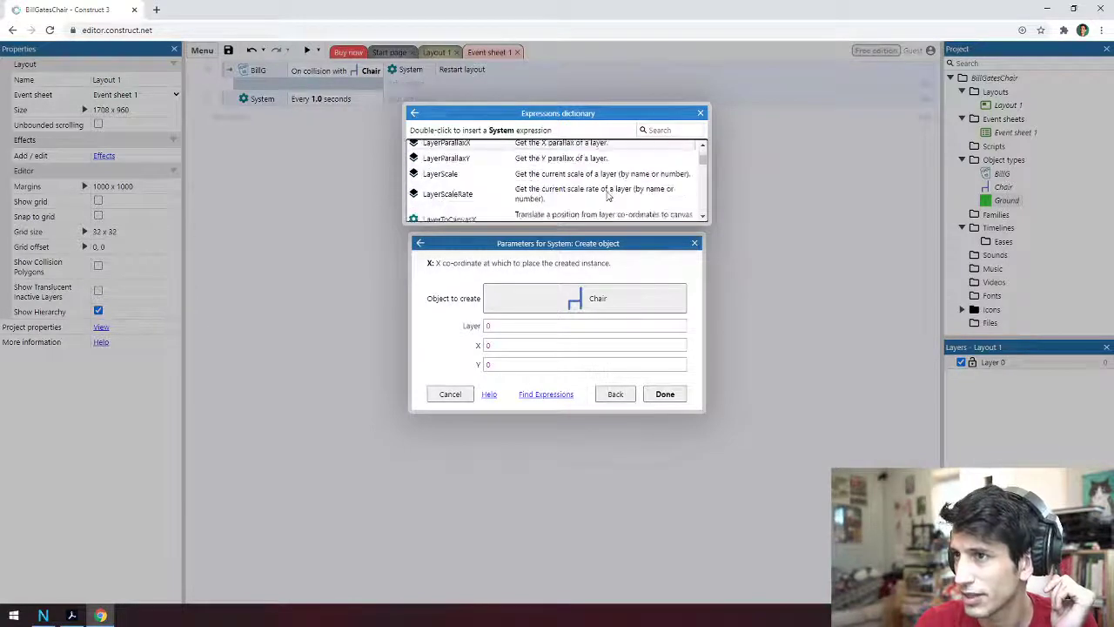
pyautogui.scroll(-6, 610, 193)
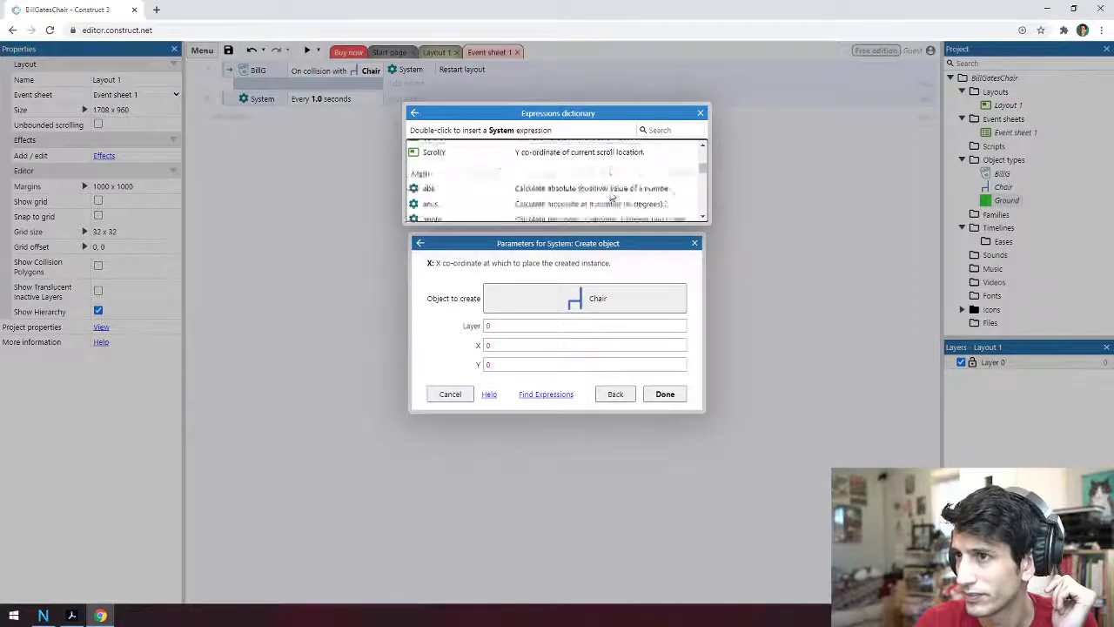
pyautogui.scroll(-6, 613, 200)
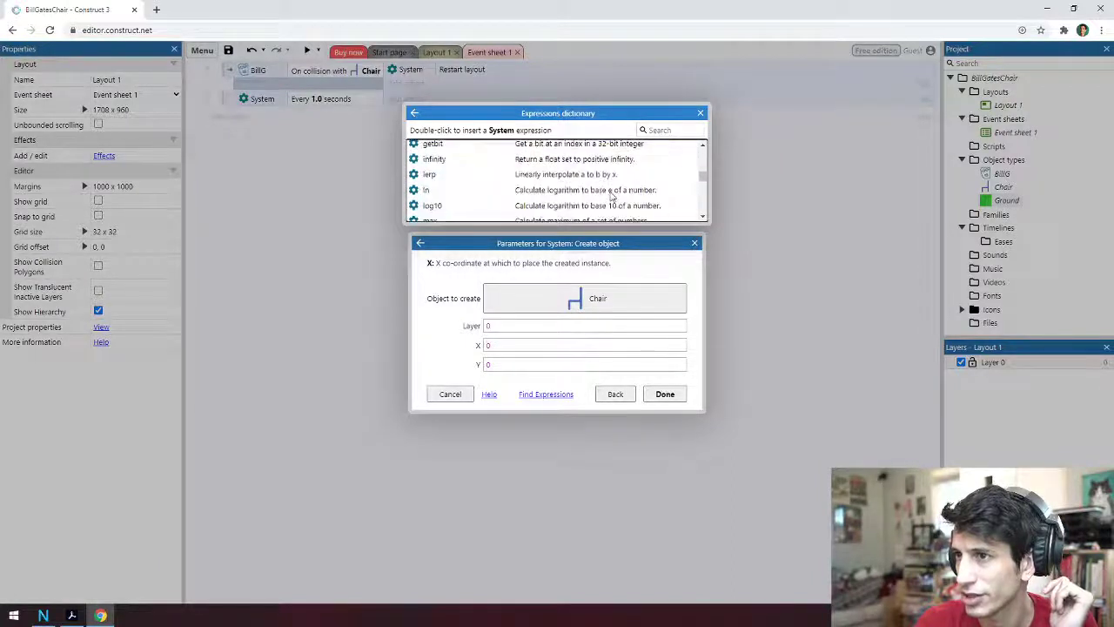
pyautogui.scroll(-5, 613, 200)
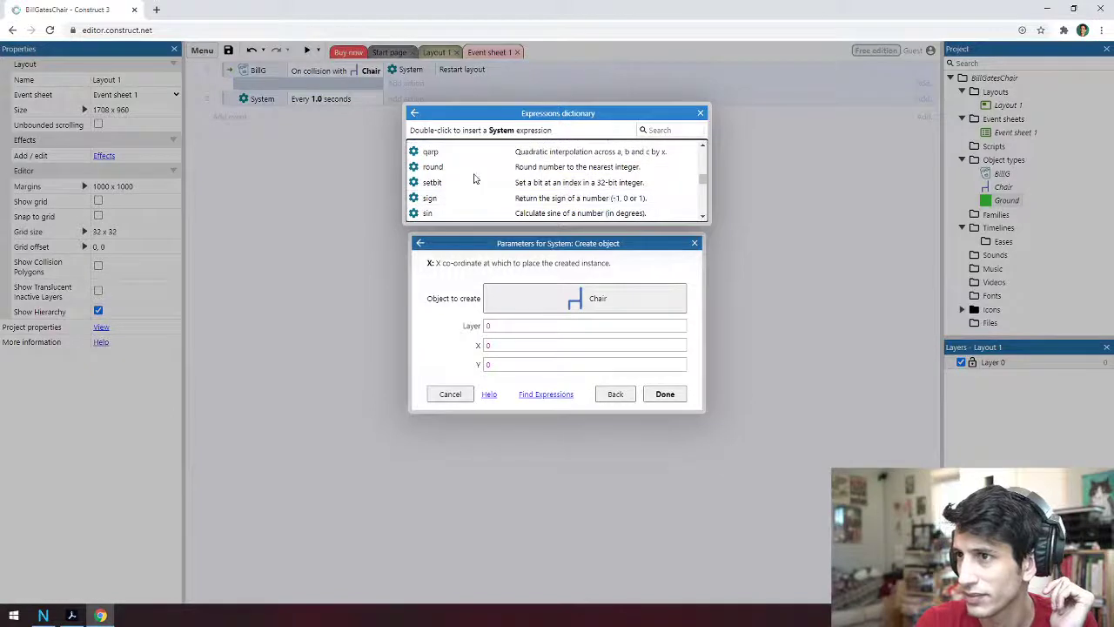
pyautogui.scroll(5, 470, 179)
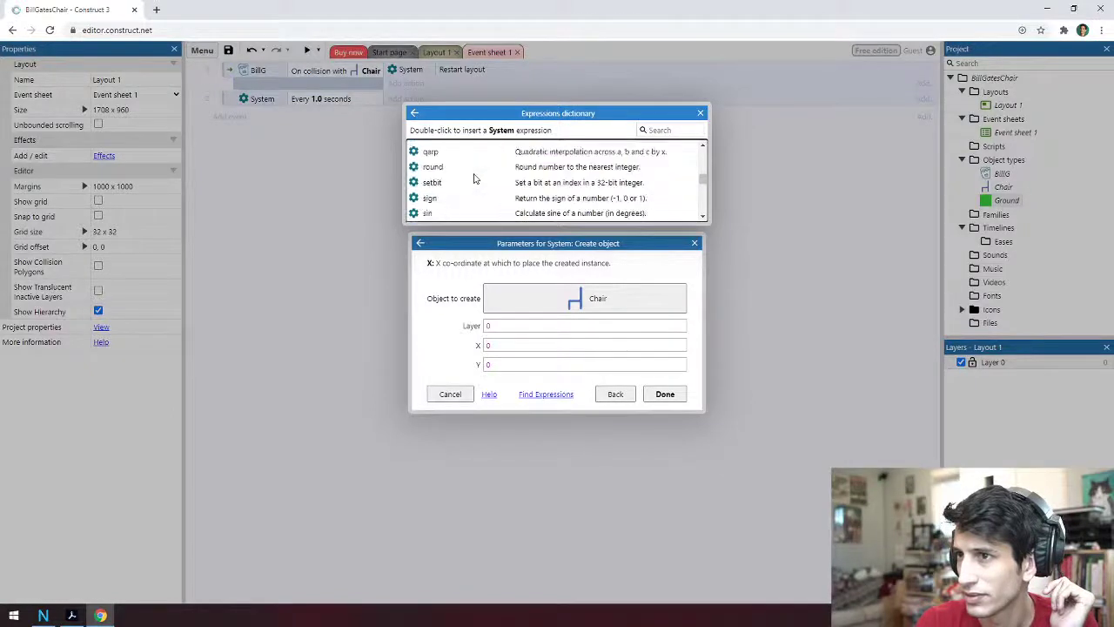
pyautogui.scroll(1, 447, 181)
pyautogui.scroll(-5, 448, 179)
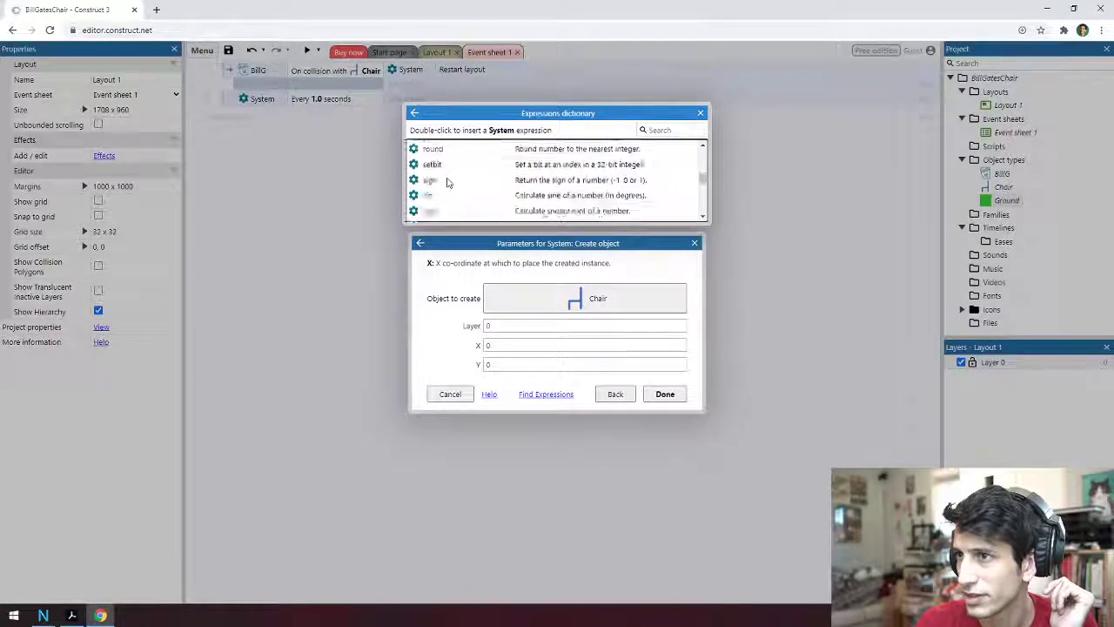
# Search the System expressions for "rand" and select the random expression
pyautogui.click(648, 130)
pyautogui.write('rand')
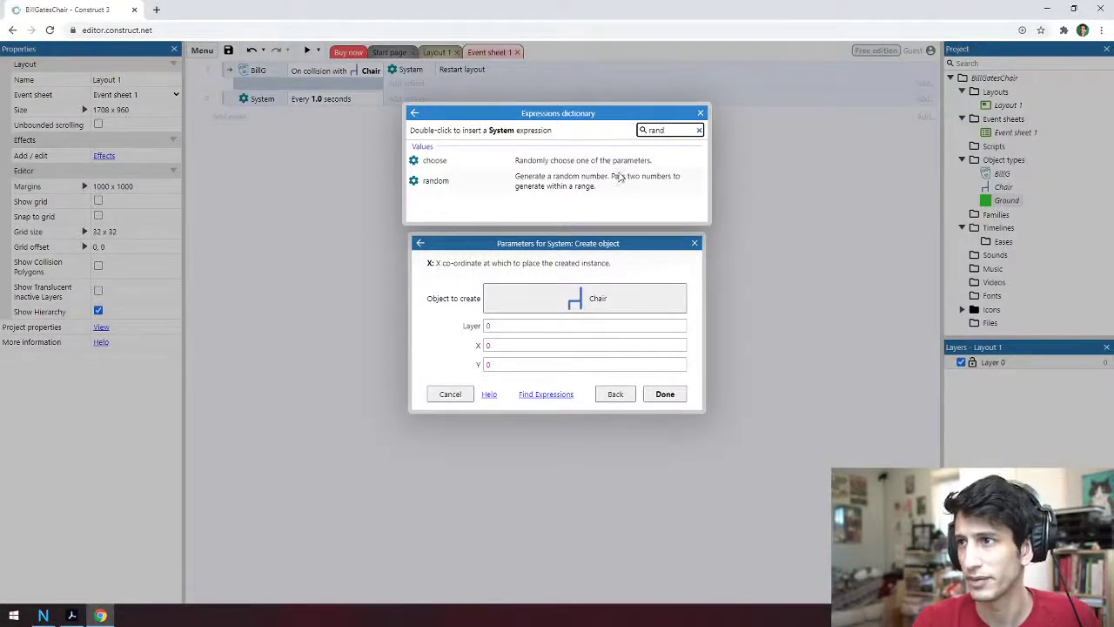
pyautogui.click(618, 178)
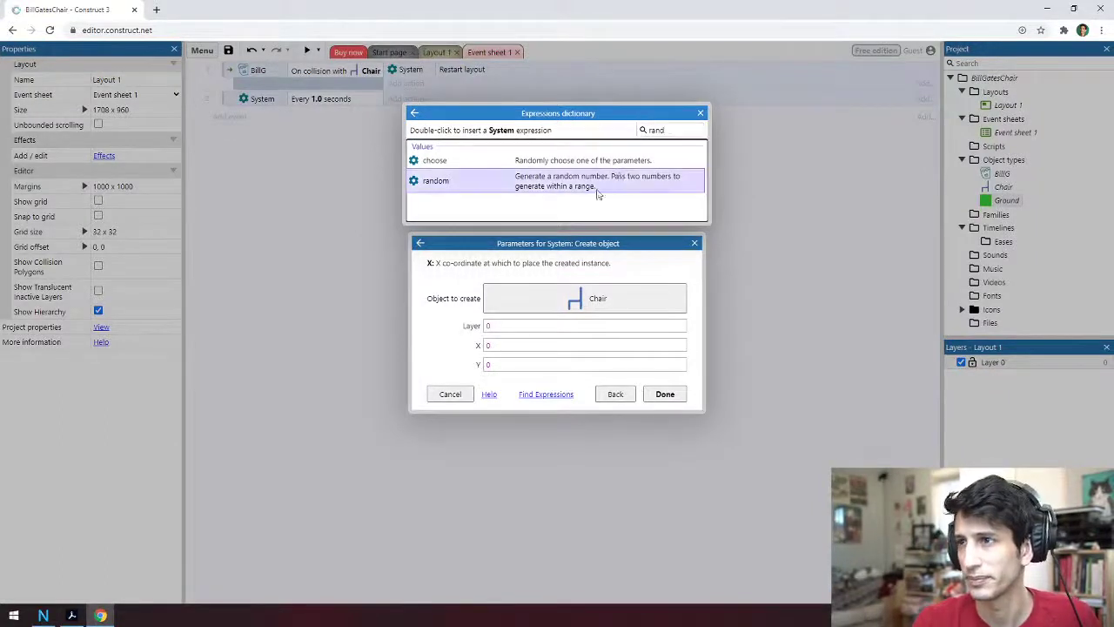
# Search Google for "construct 3 random number", check the forum topic on random numbers between 2 values, and return to the Construct 3 editor
pyautogui.click(157, 9)
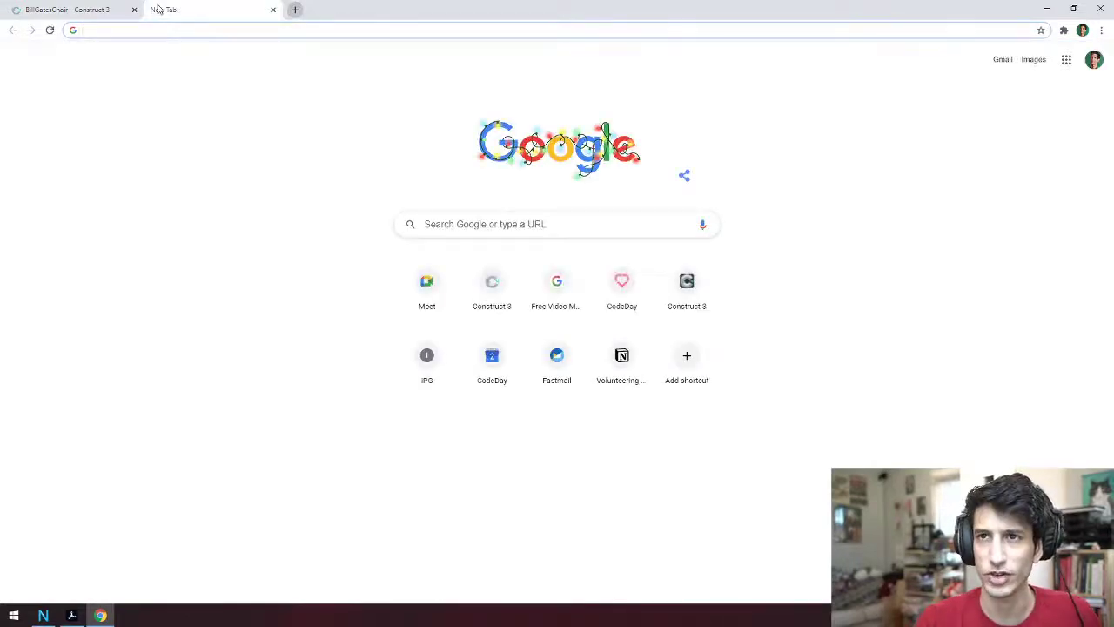
pyautogui.write('con')
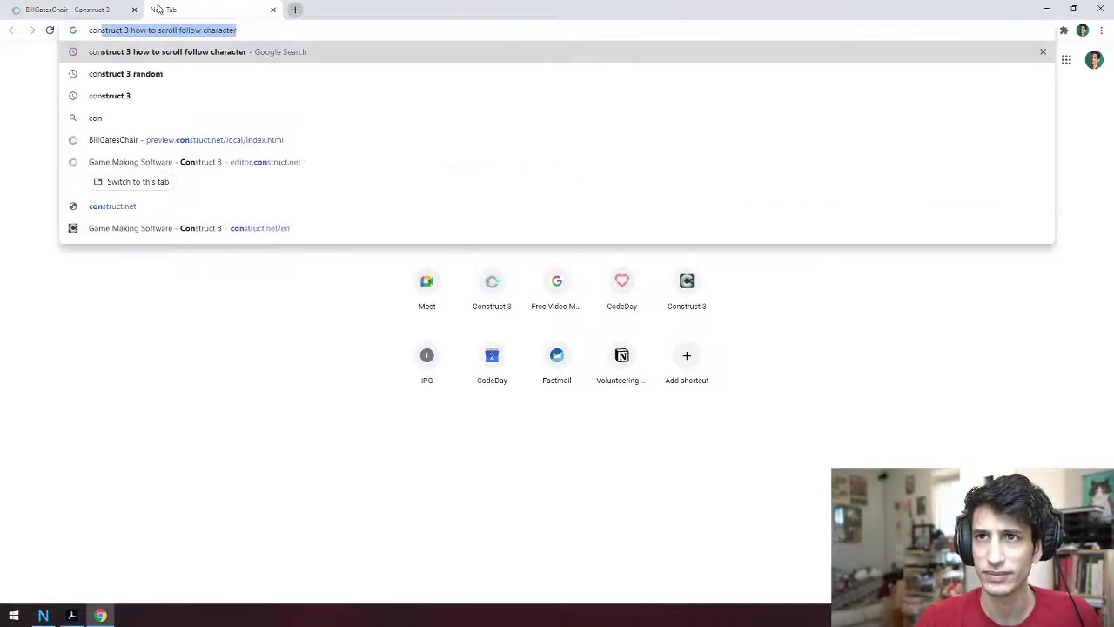
pyautogui.write('struct 3 random n')
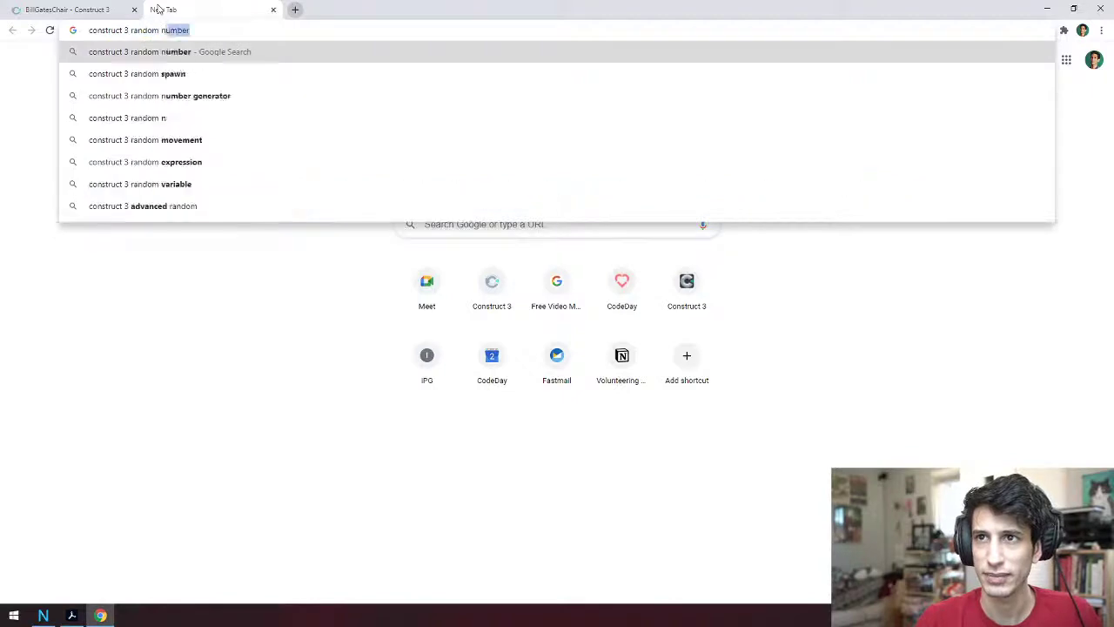
pyautogui.write('umber')
pyautogui.press('Return')
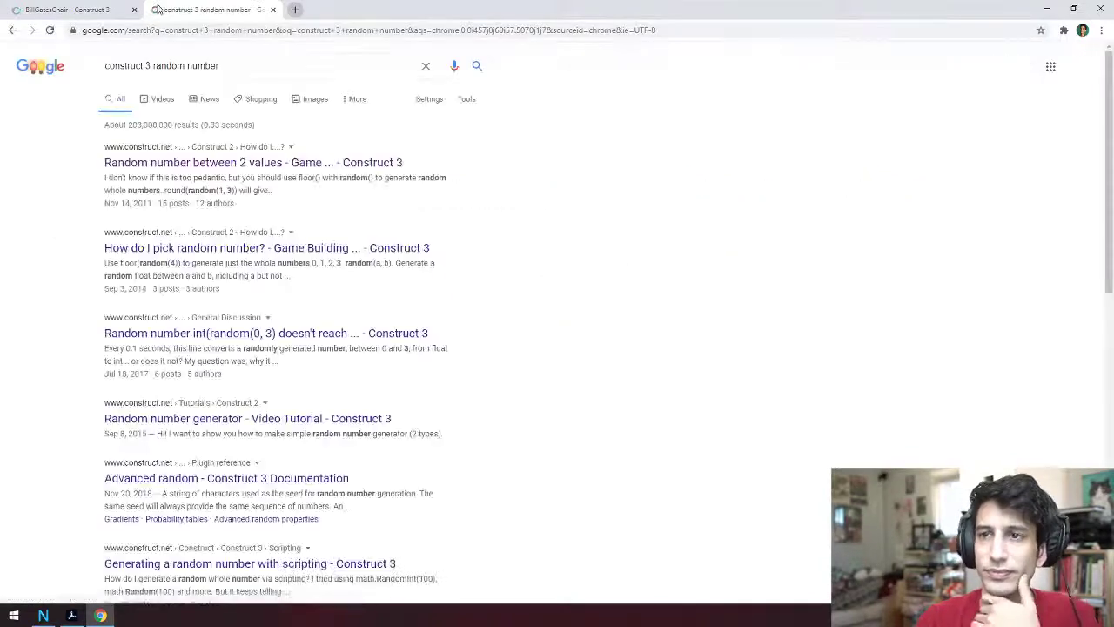
pyautogui.click(369, 162)
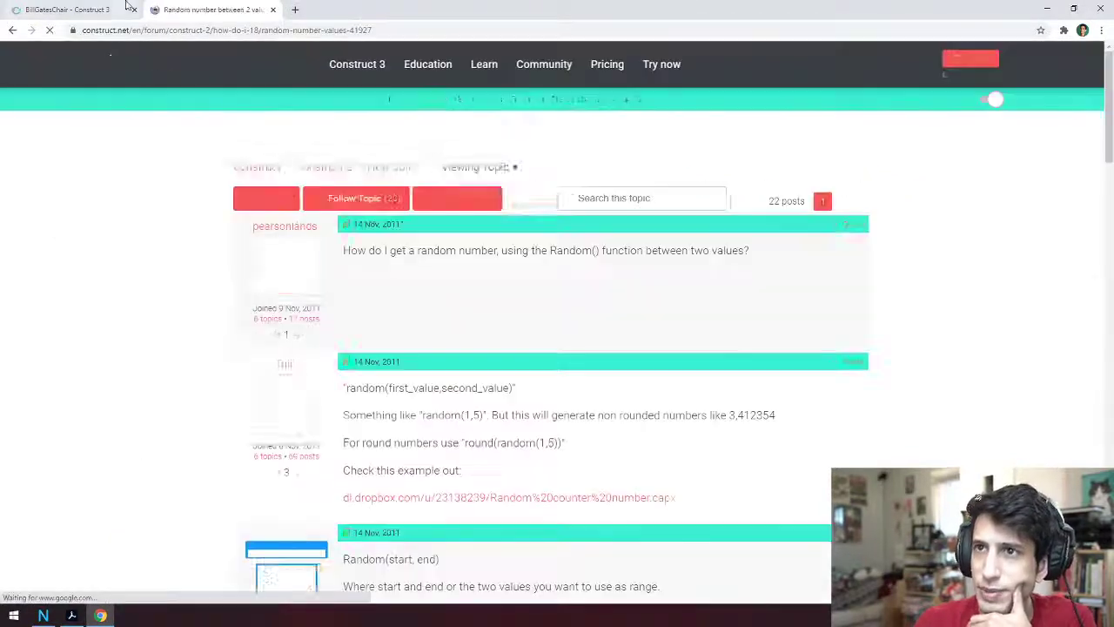
pyautogui.click(82, 9)
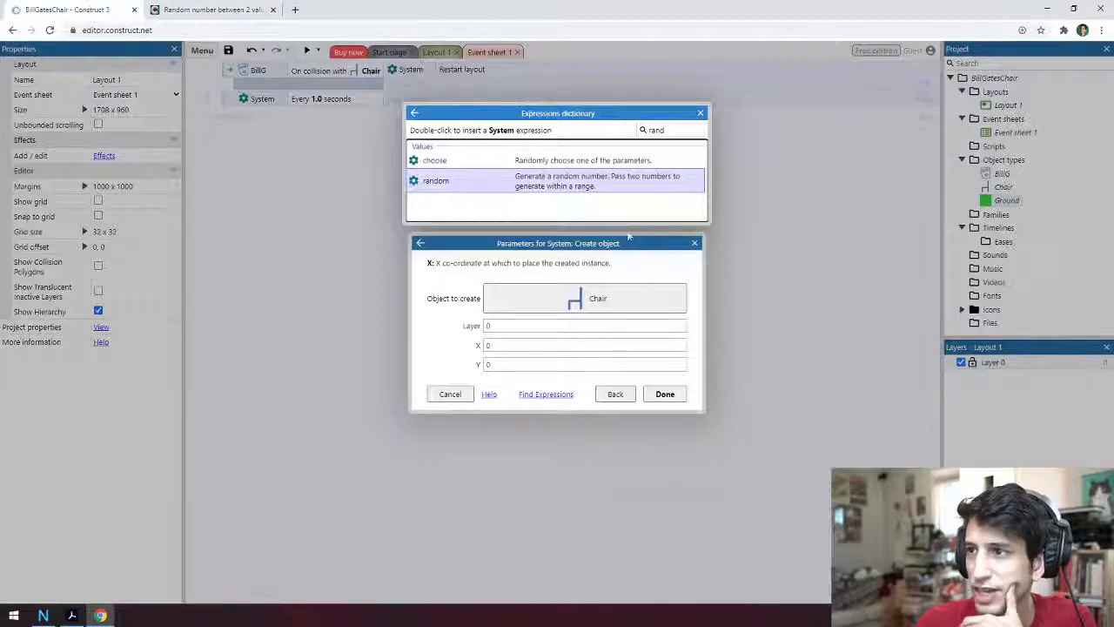
# Set the created chair's X coordinate to random(0, 500) using the random expression, and finish the action
pyautogui.doubleClick(435, 180)
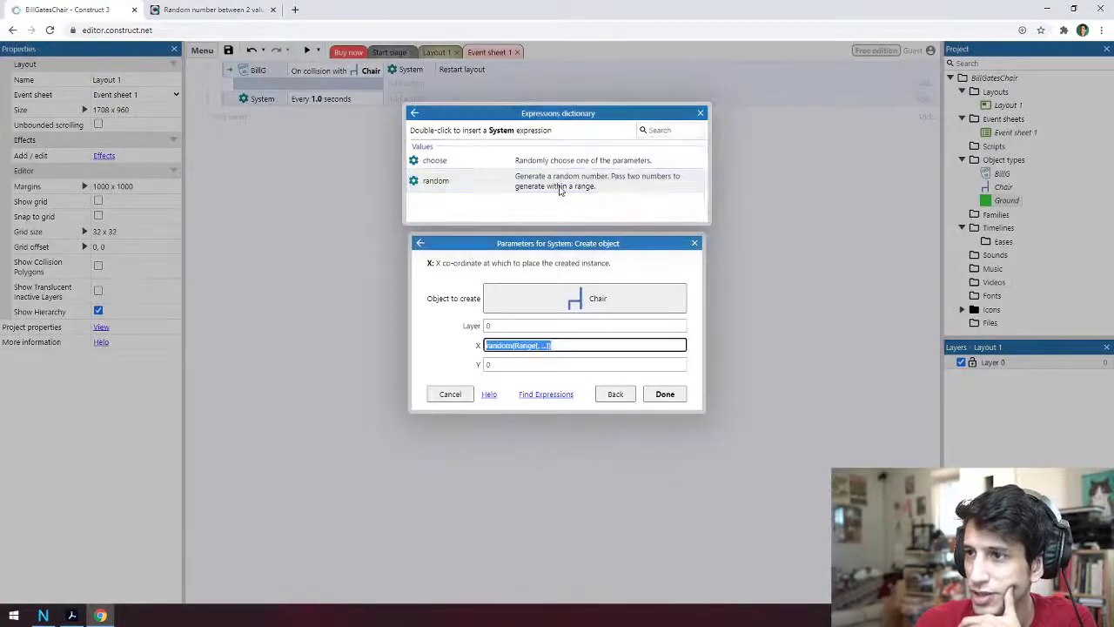
pyautogui.click(558, 344)
pyautogui.moveTo(558, 345); pyautogui.dragTo(518, 345)
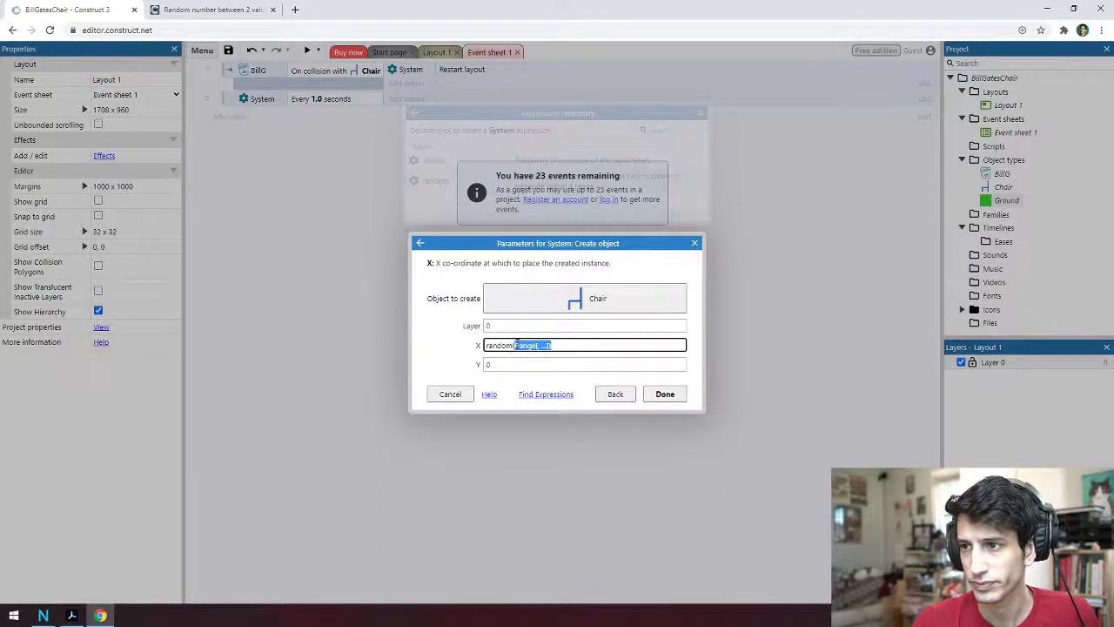
pyautogui.press('BackSpace')
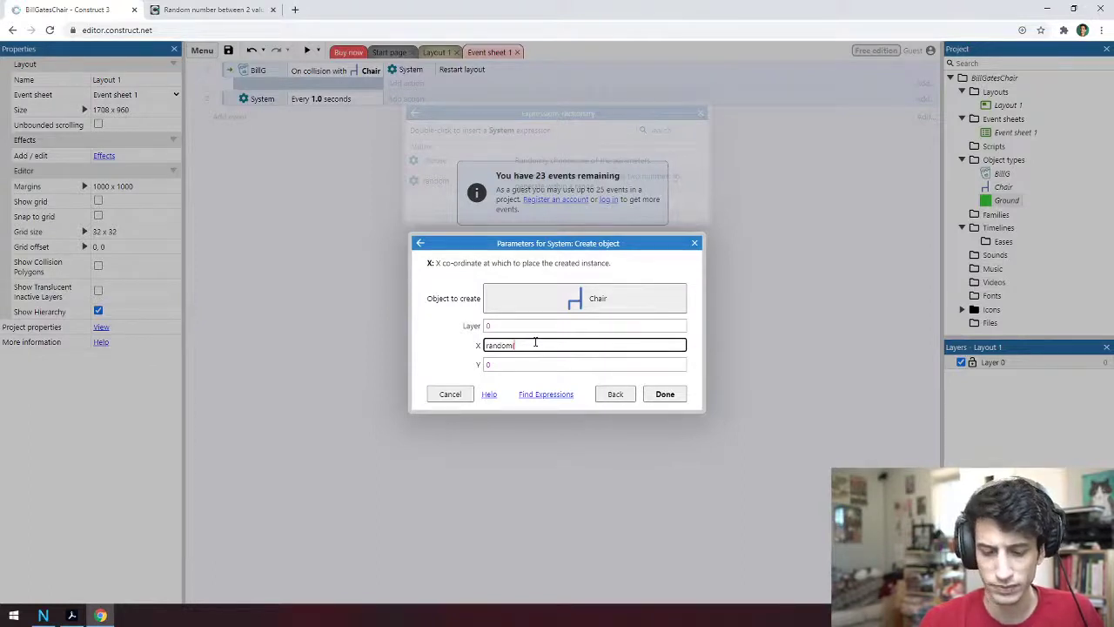
pyautogui.write('(0')
pyautogui.press('Escape')
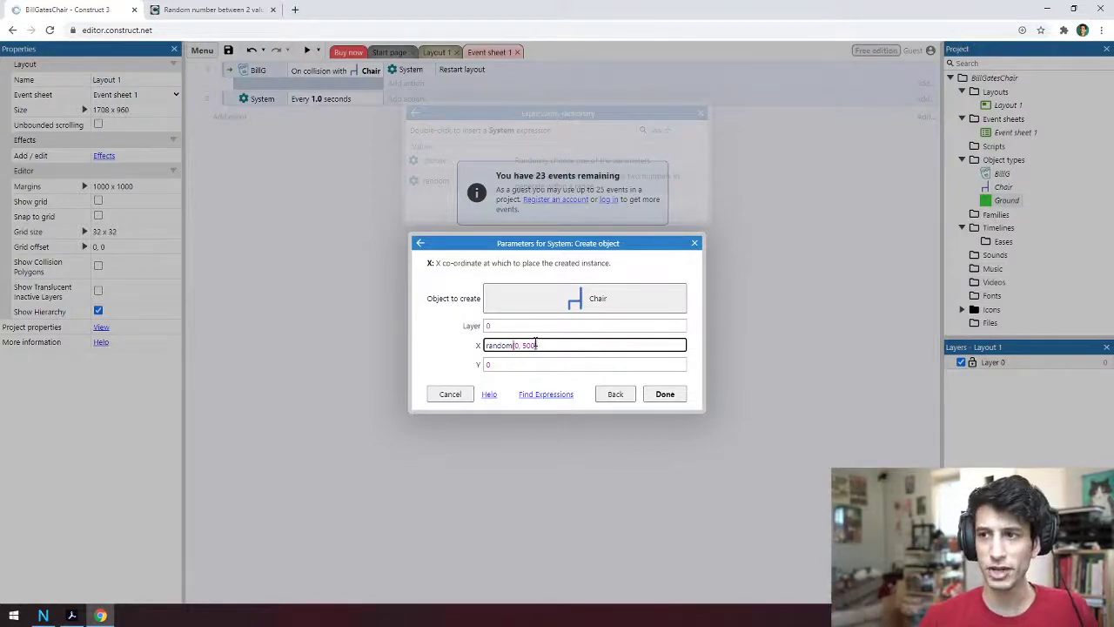
pyautogui.click(675, 397)
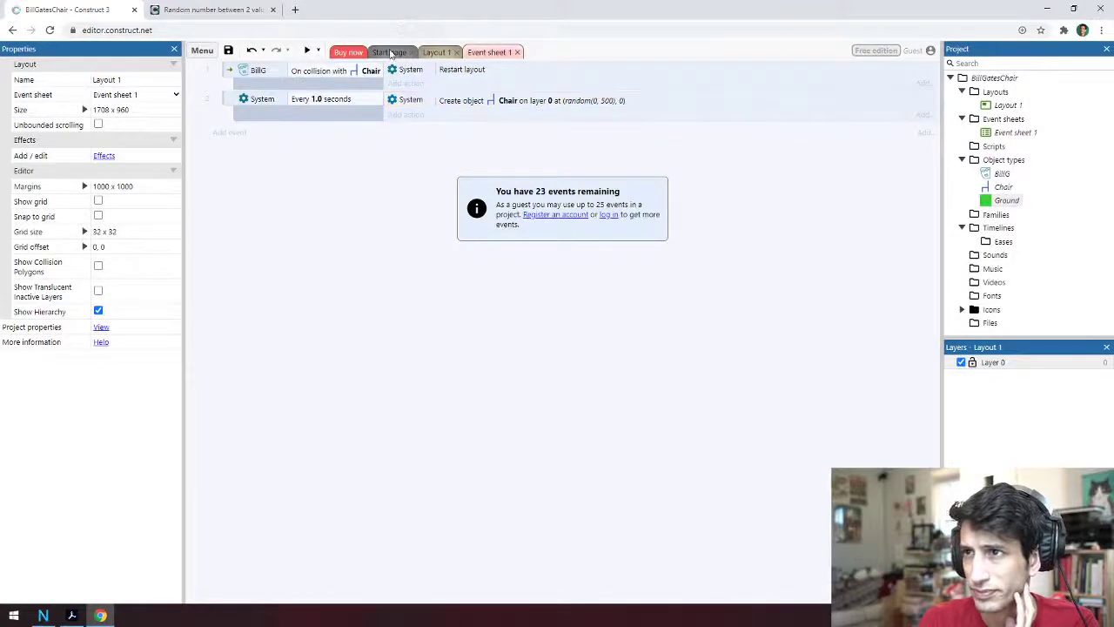
# Add the Physics behavior to the Chair object type
pyautogui.click(437, 53)
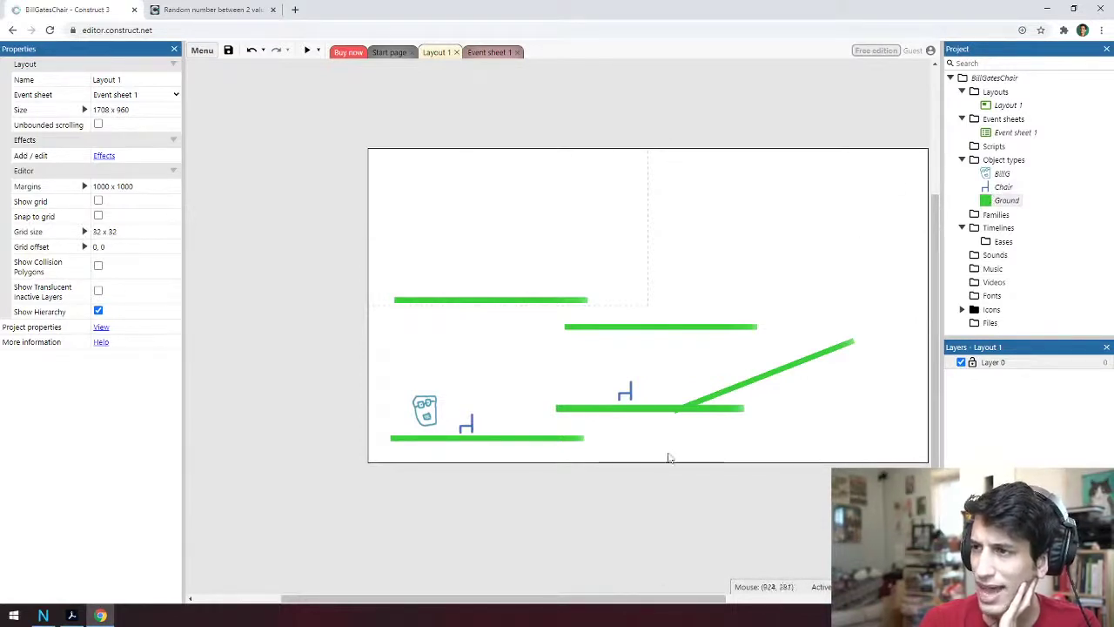
pyautogui.click(1004, 187)
pyautogui.rightClick(1003, 187)
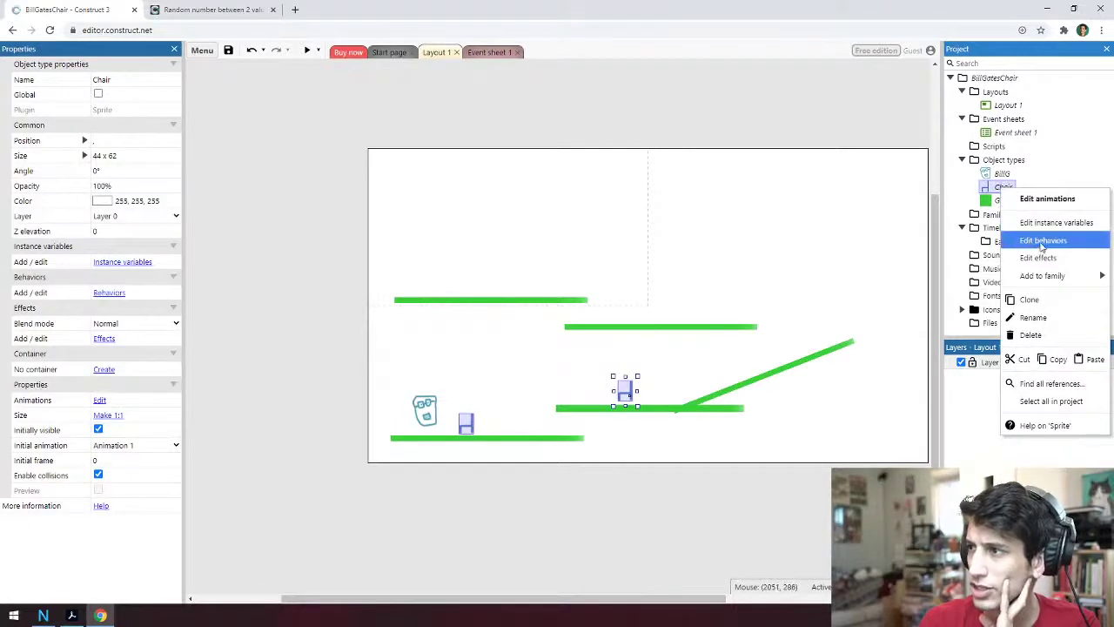
pyautogui.click(1042, 241)
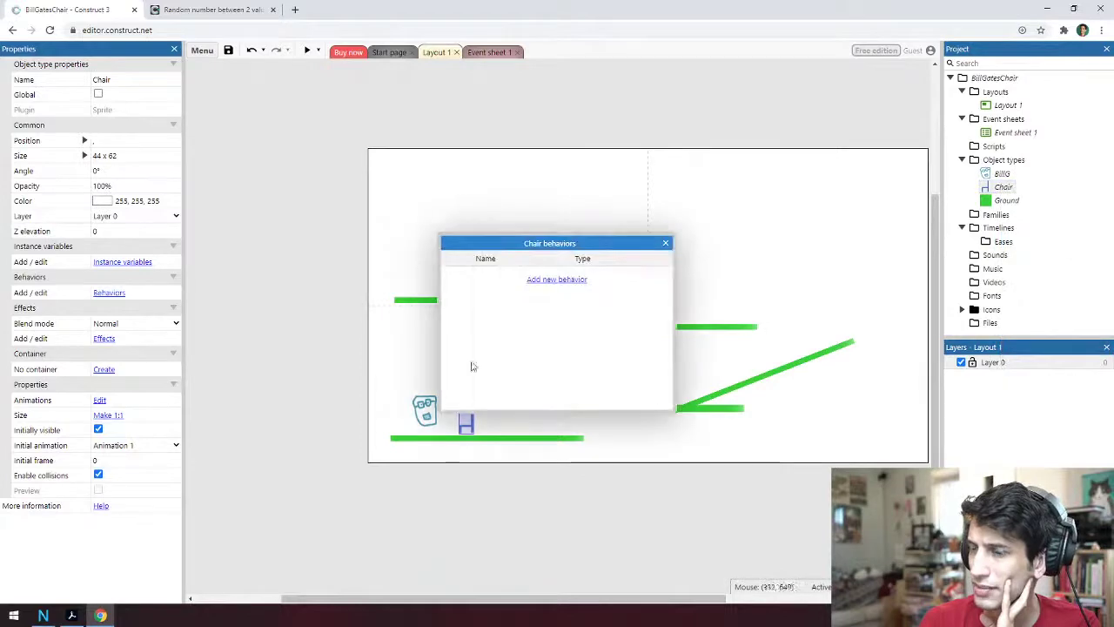
pyautogui.click(572, 280)
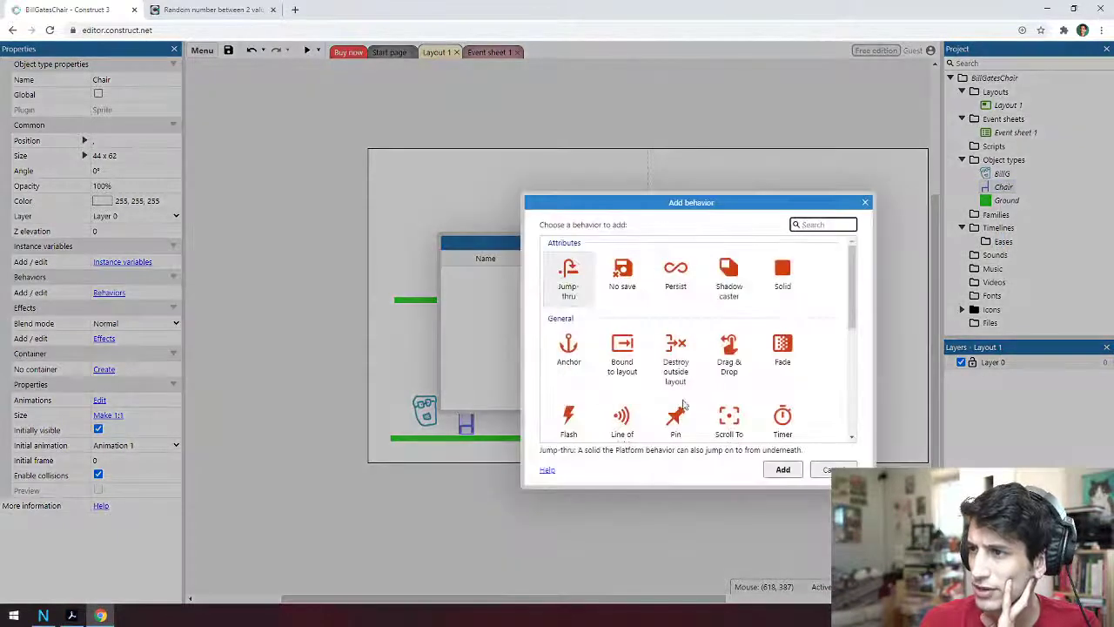
pyautogui.scroll(-5, 683, 404)
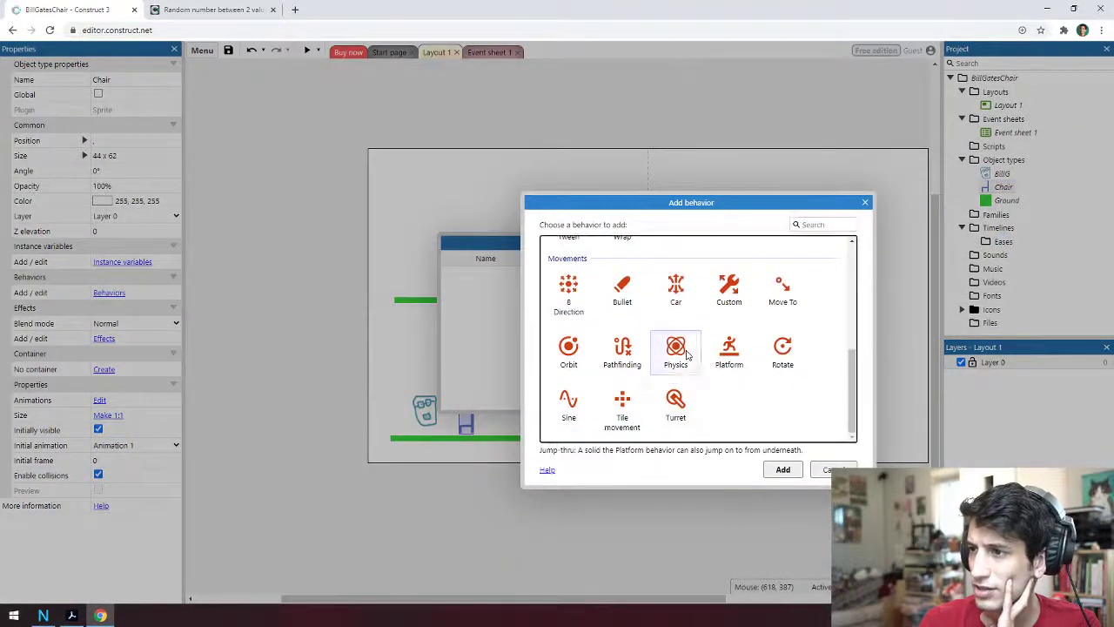
pyautogui.click(685, 353)
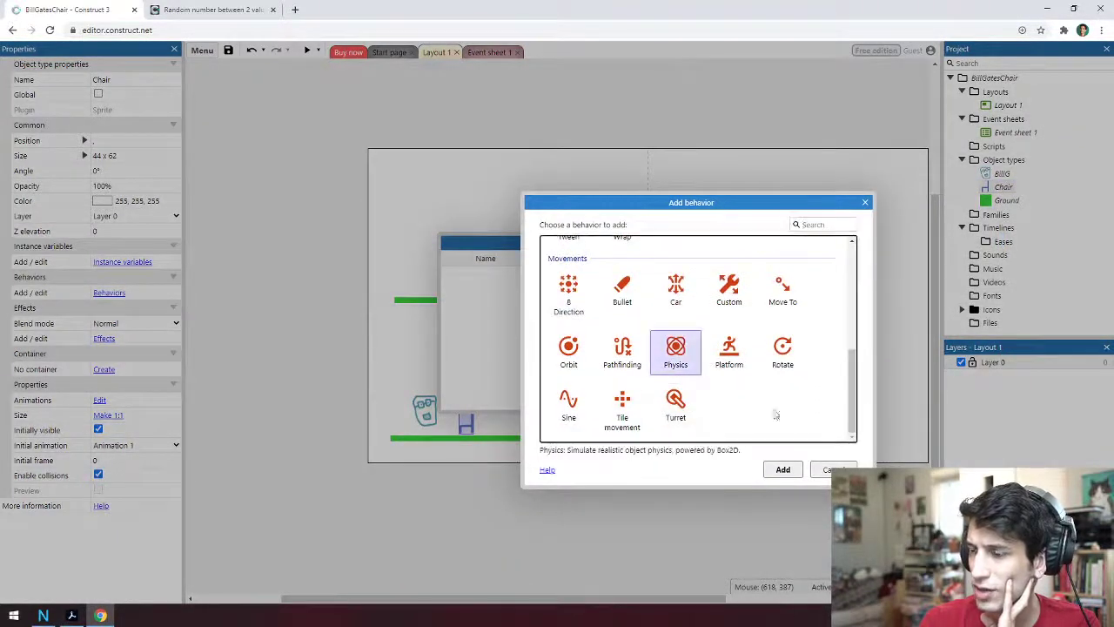
pyautogui.click(779, 471)
pyautogui.click(667, 246)
pyautogui.click(595, 219)
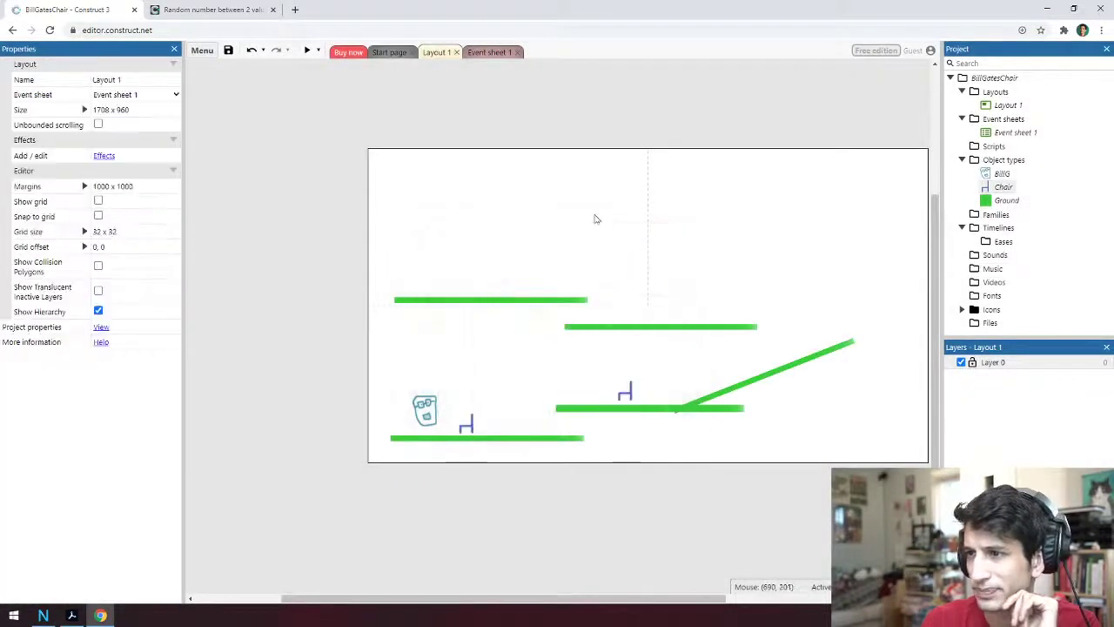
# Delete both chair instances from Layout 1 and preview the game
pyautogui.click(471, 427)
pyautogui.press('Delete')
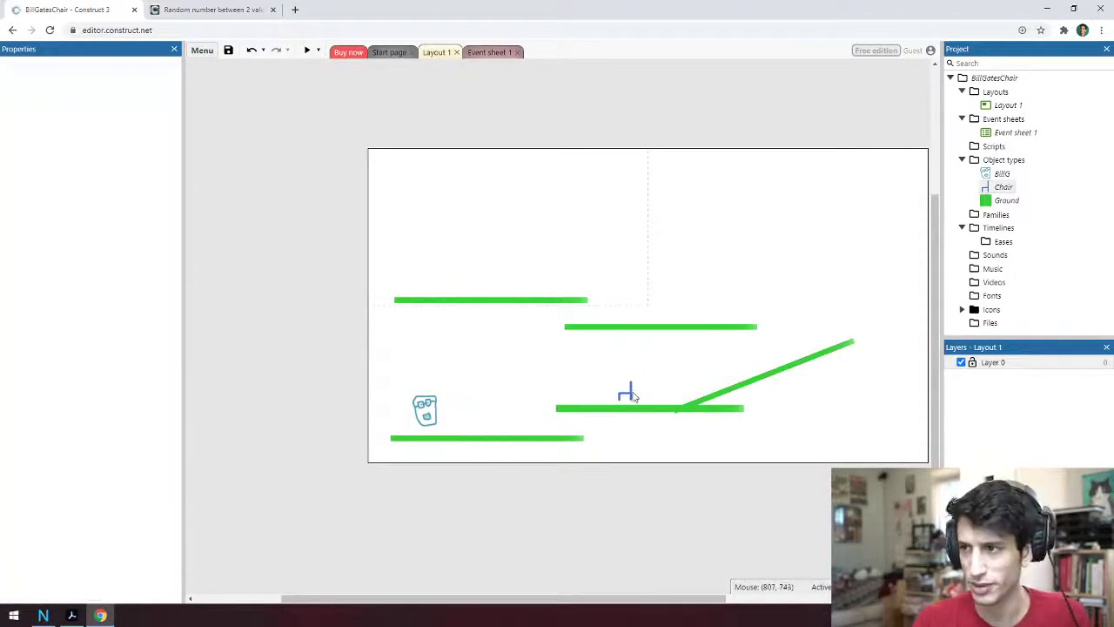
pyautogui.moveTo(633, 392); pyautogui.dragTo(853, 446)
pyautogui.moveTo(625, 394); pyautogui.dragTo(663, 390)
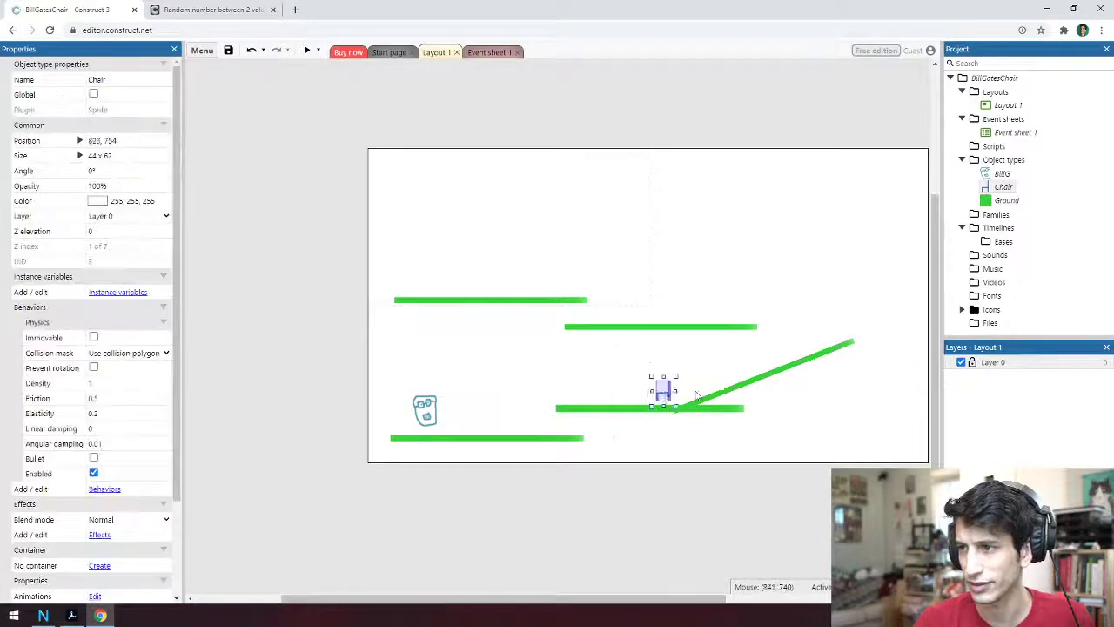
pyautogui.press('Delete')
pyautogui.click(306, 50)
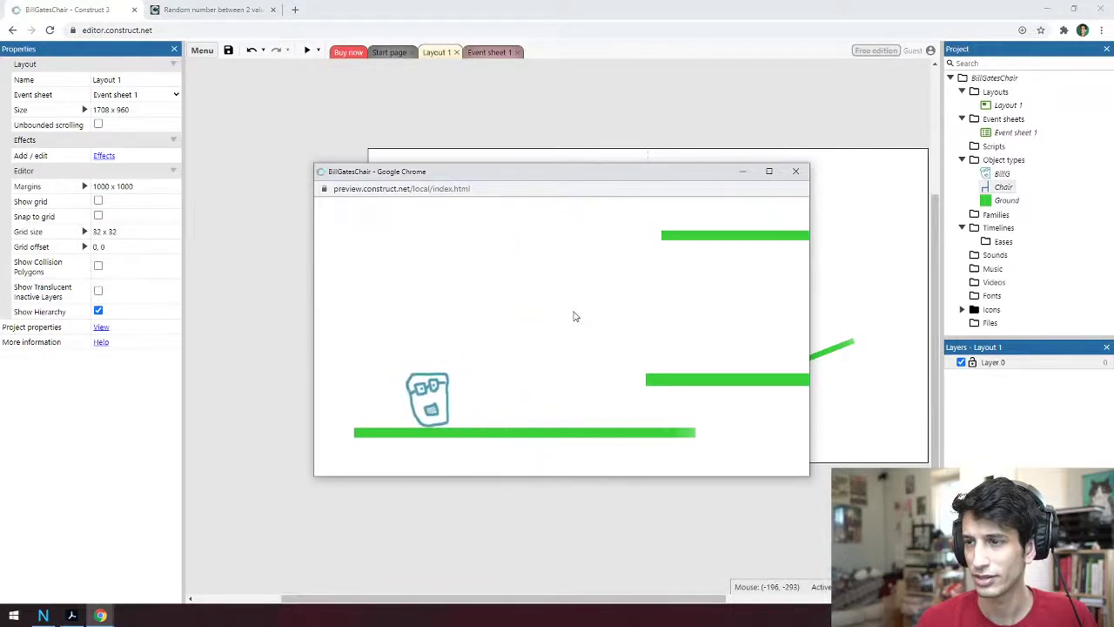
pyautogui.click(797, 171)
# Change the X coordinate in the Create object Chair action to random(0, 1000)
pyautogui.click(489, 52)
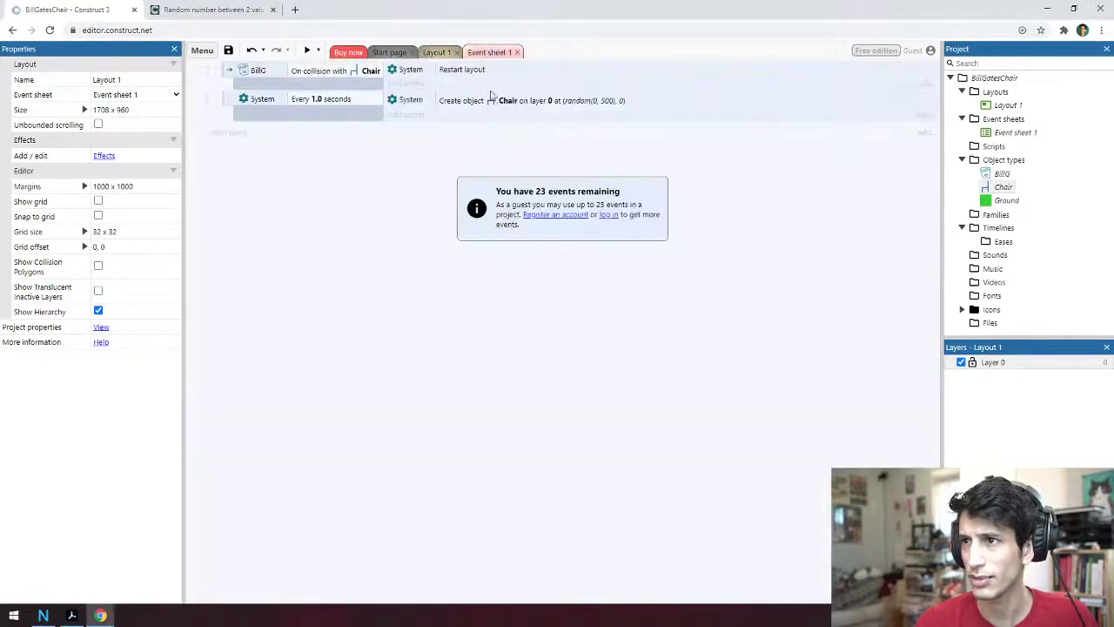
pyautogui.doubleClick(524, 106)
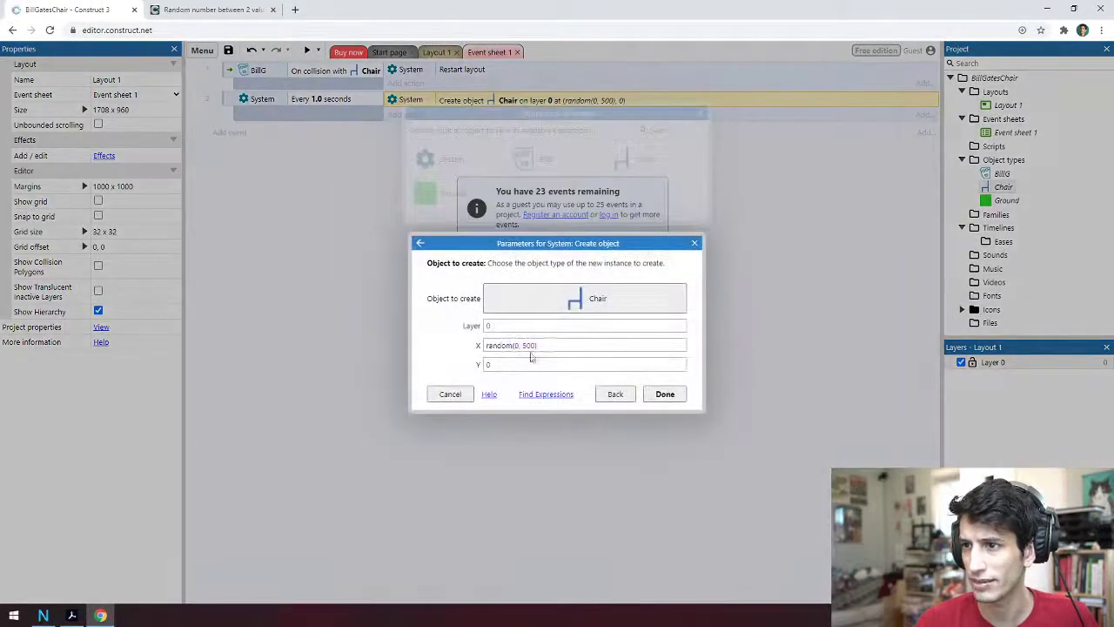
pyautogui.click(526, 345)
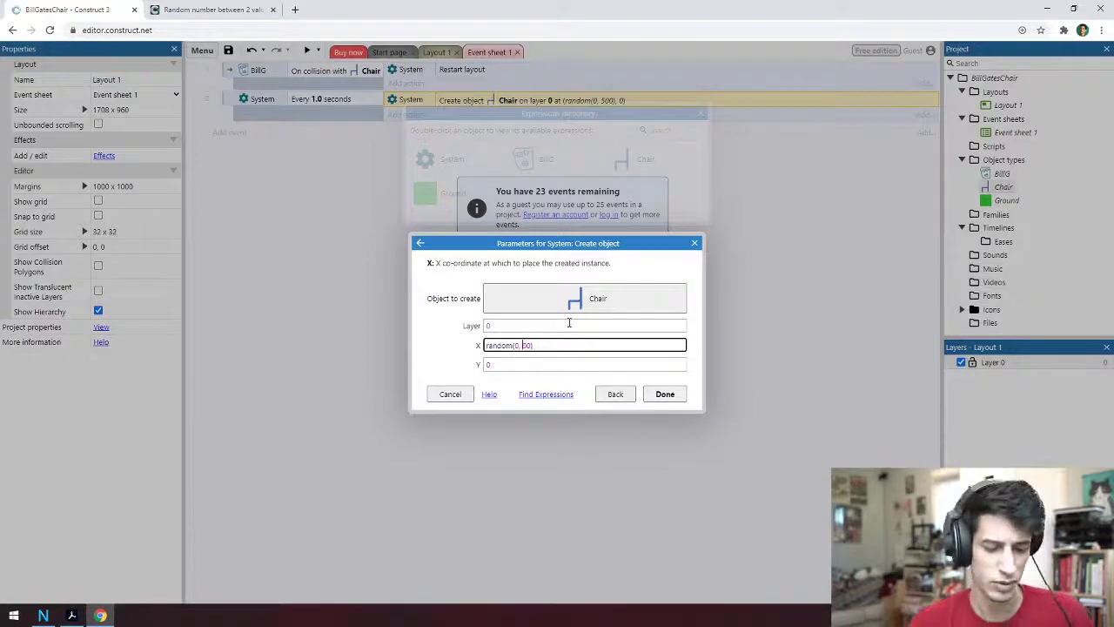
pyautogui.write('0')
pyautogui.click(665, 395)
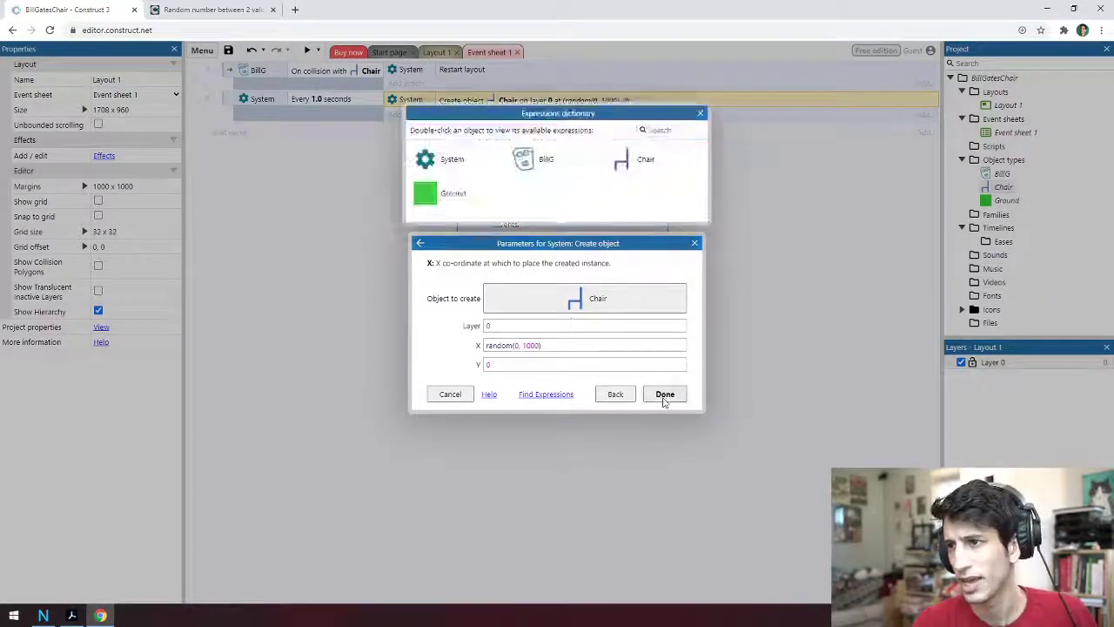
# Set the chair-spawning event's interval to 0.2 seconds and preview the game
pyautogui.doubleClick(322, 100)
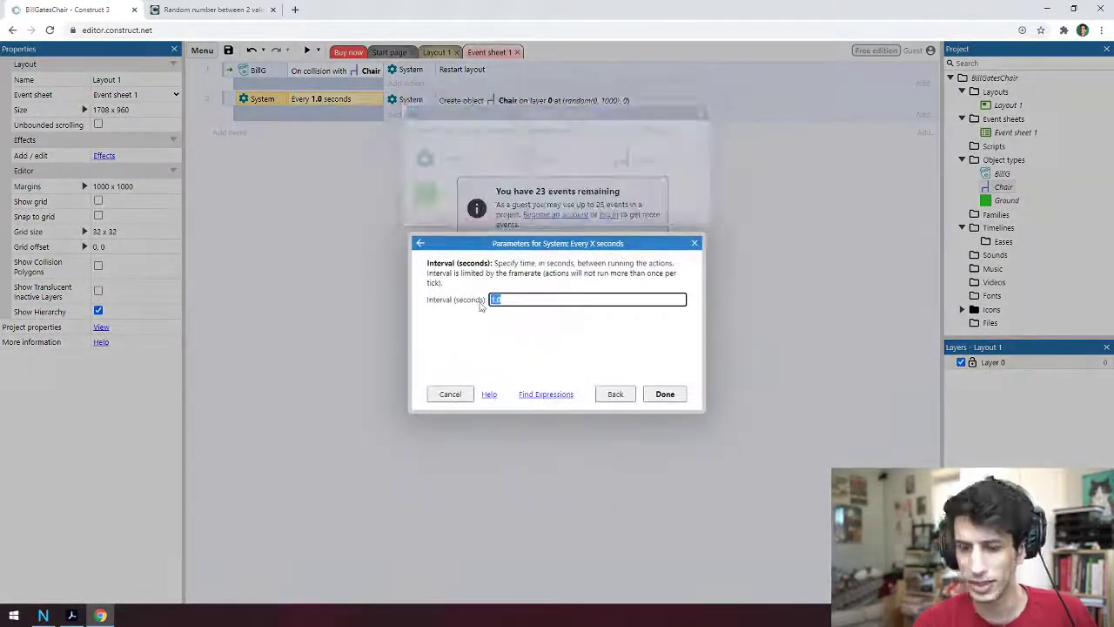
pyautogui.write('0.2')
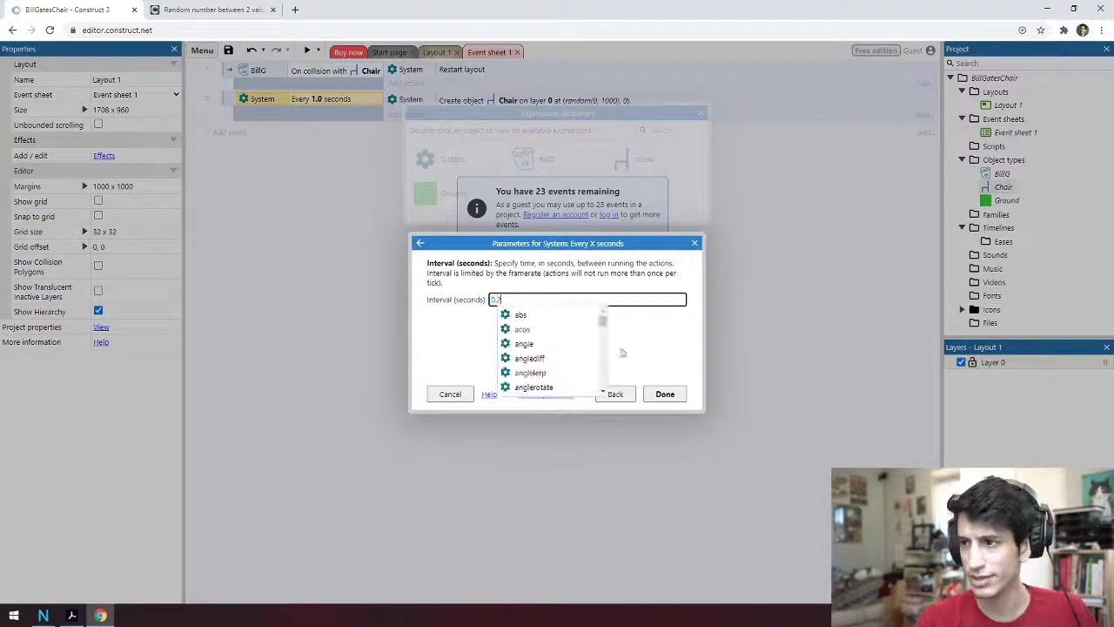
pyautogui.click(664, 394)
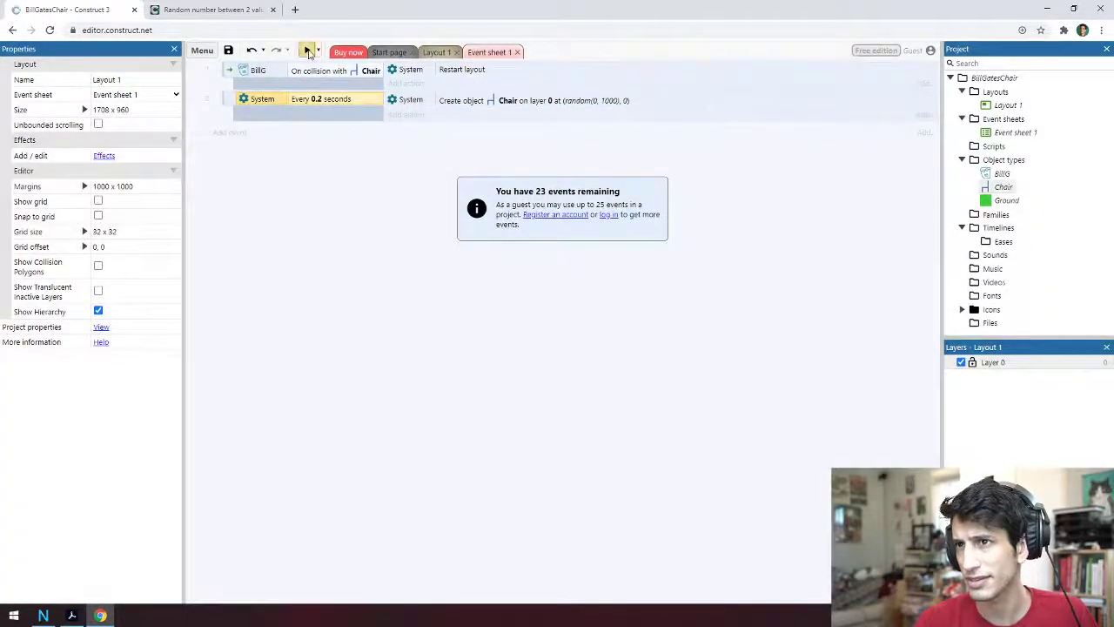
pyautogui.click(308, 52)
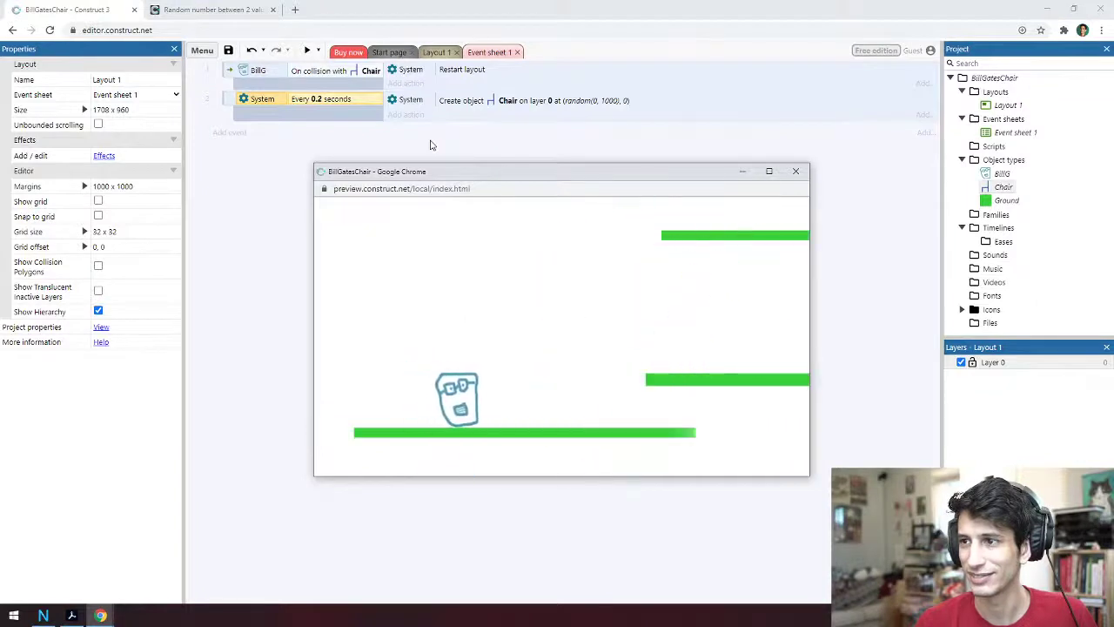
pyautogui.click(799, 172)
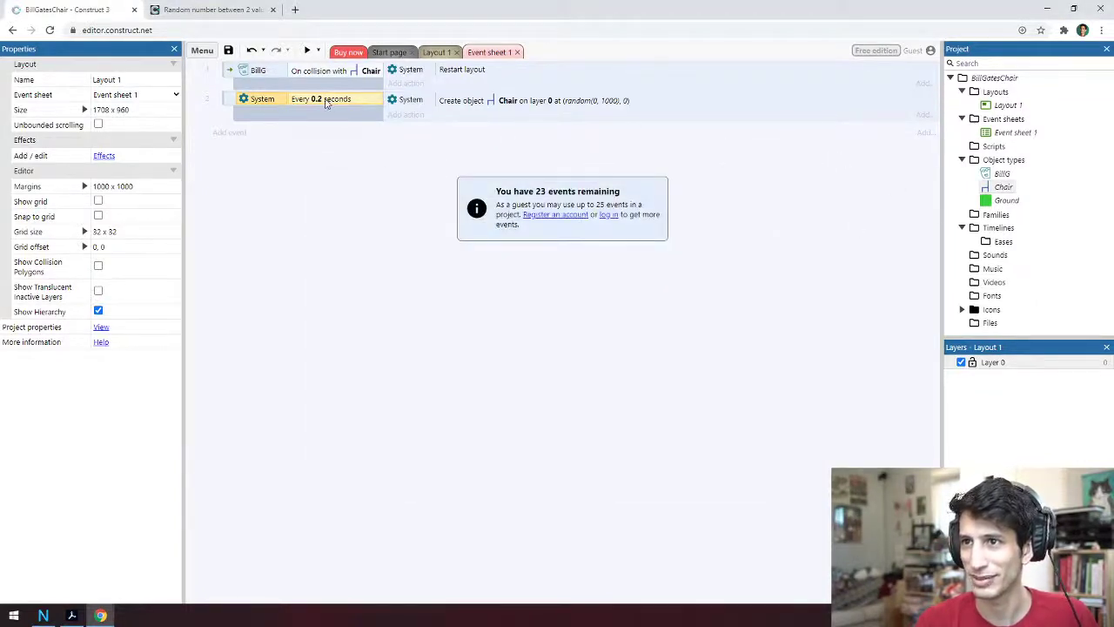
# Set the chair-spawning event's interval to 0.5 seconds and test BillG's movement in a preview
pyautogui.doubleClick(326, 102)
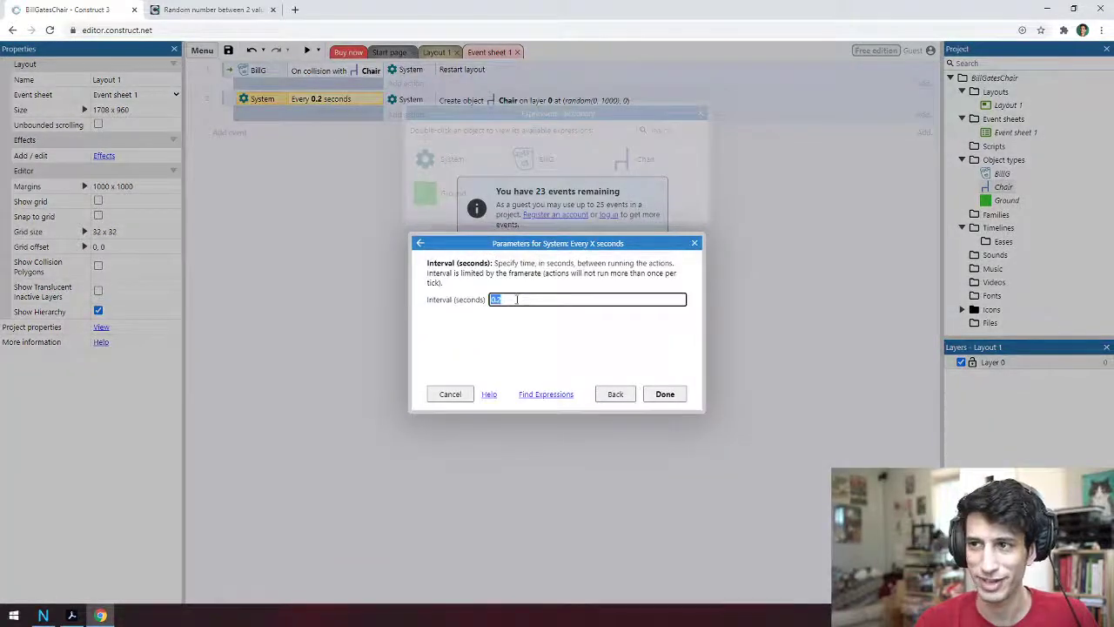
pyautogui.write('0.5')
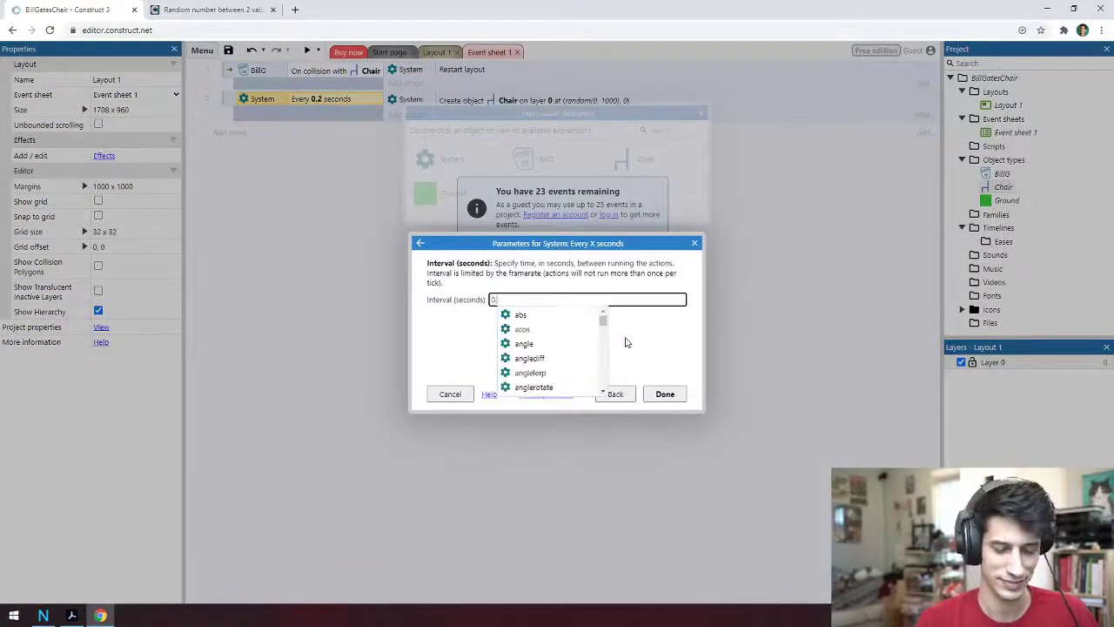
pyautogui.click(661, 389)
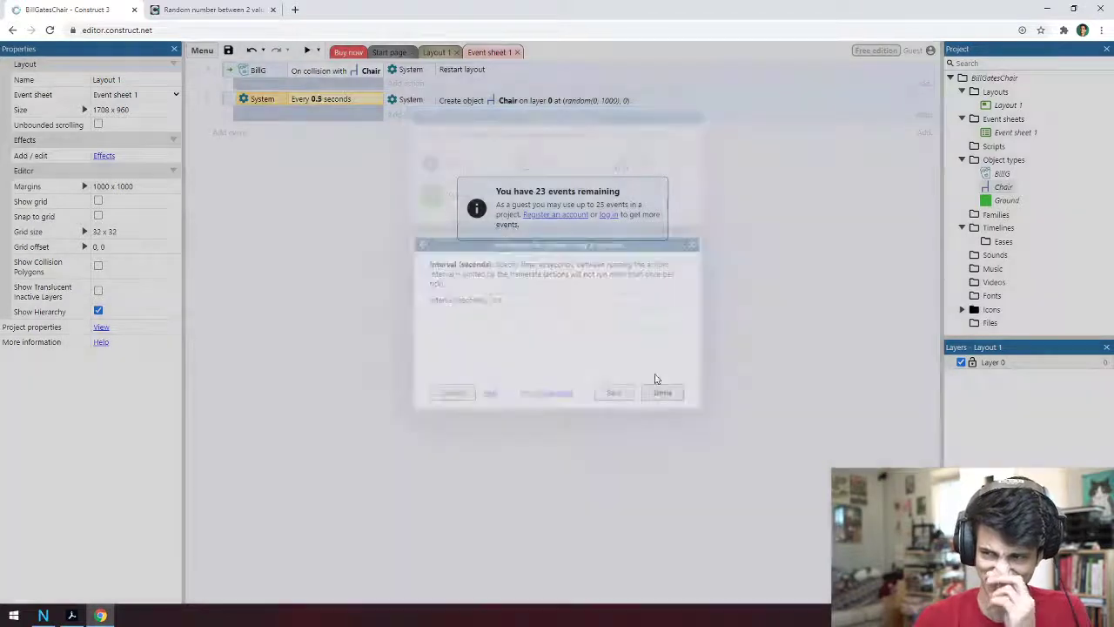
pyautogui.click(307, 51)
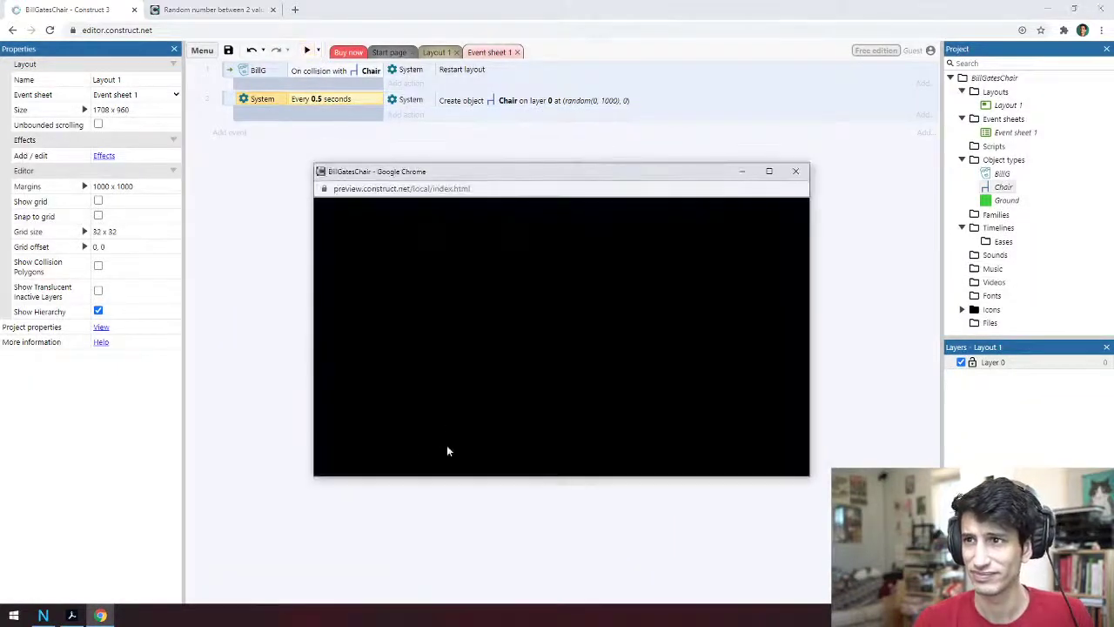
pyautogui.press('Right')
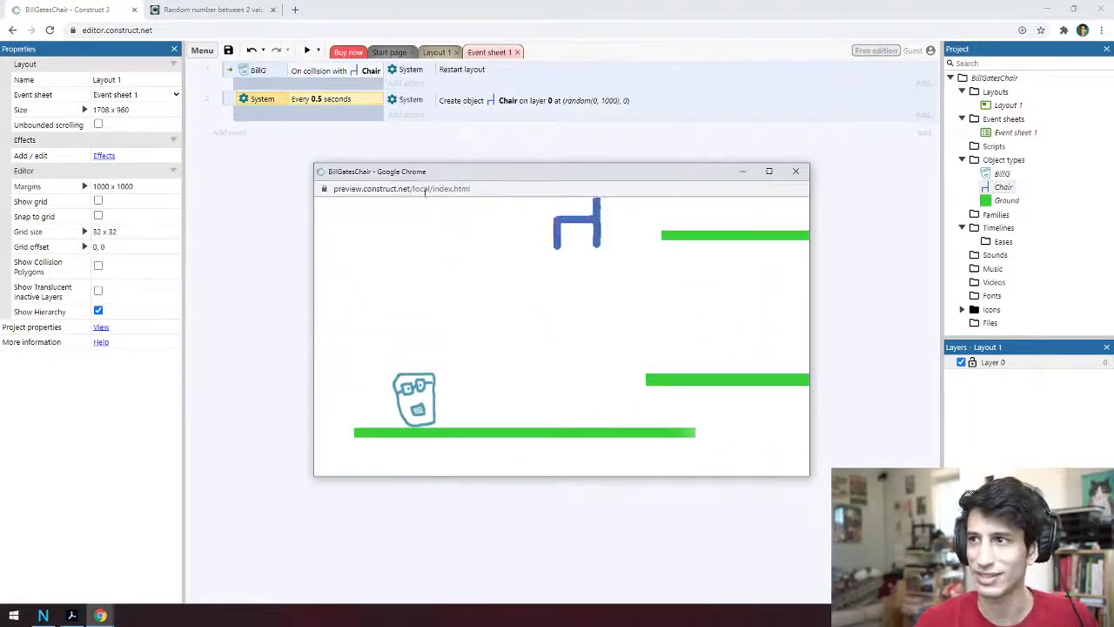
pyautogui.click(795, 171)
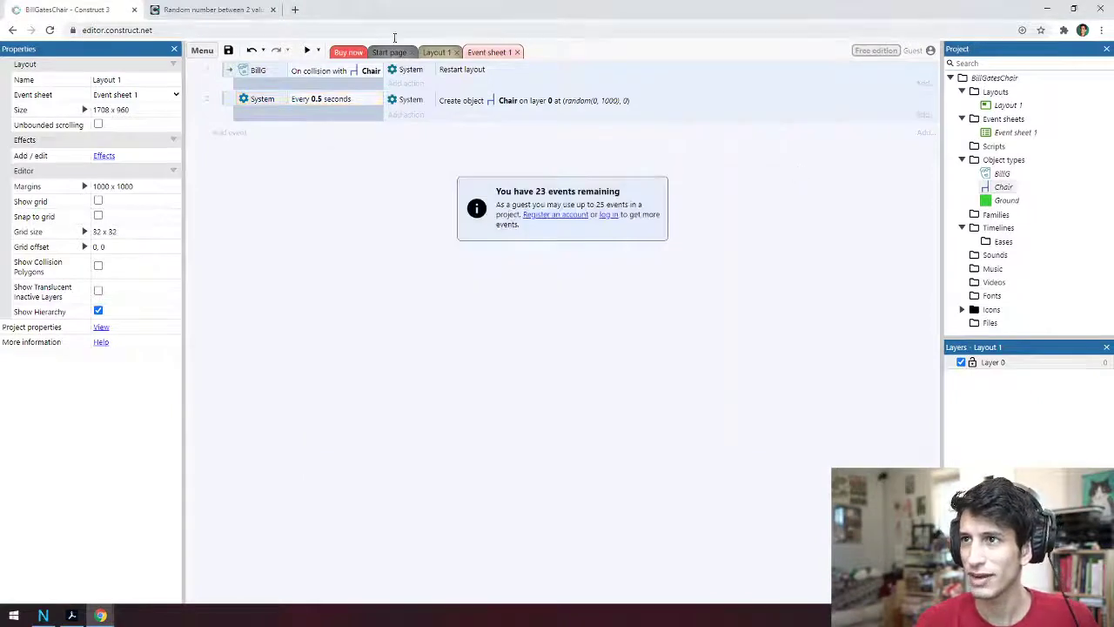
# Delete the timed chair-spawning event and the BillG collision event from Event sheet 1
pyautogui.click(436, 52)
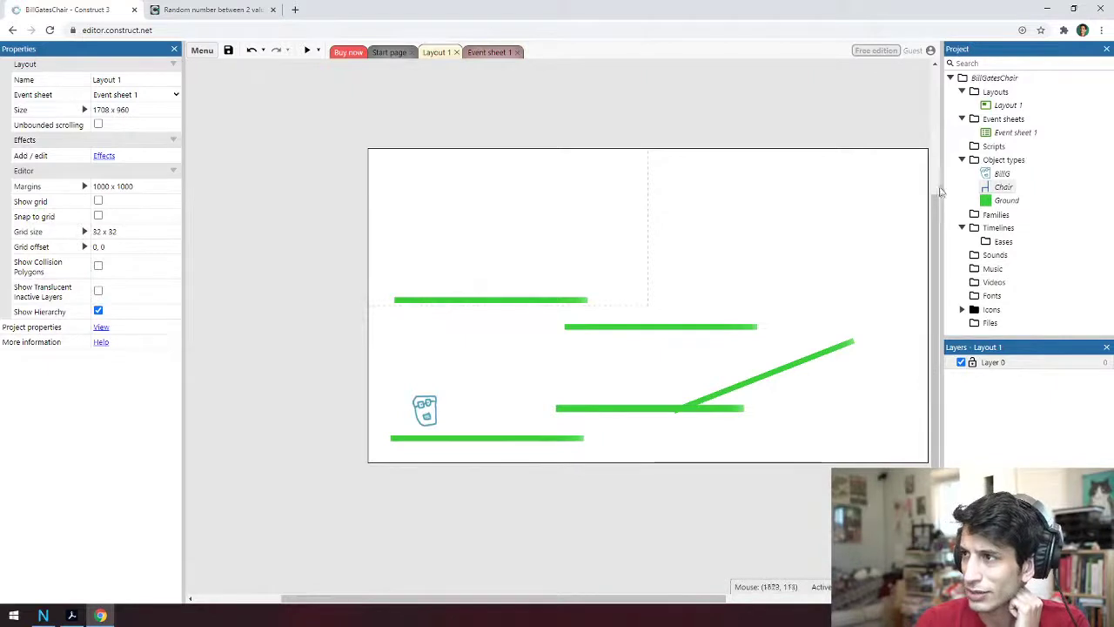
pyautogui.click(473, 54)
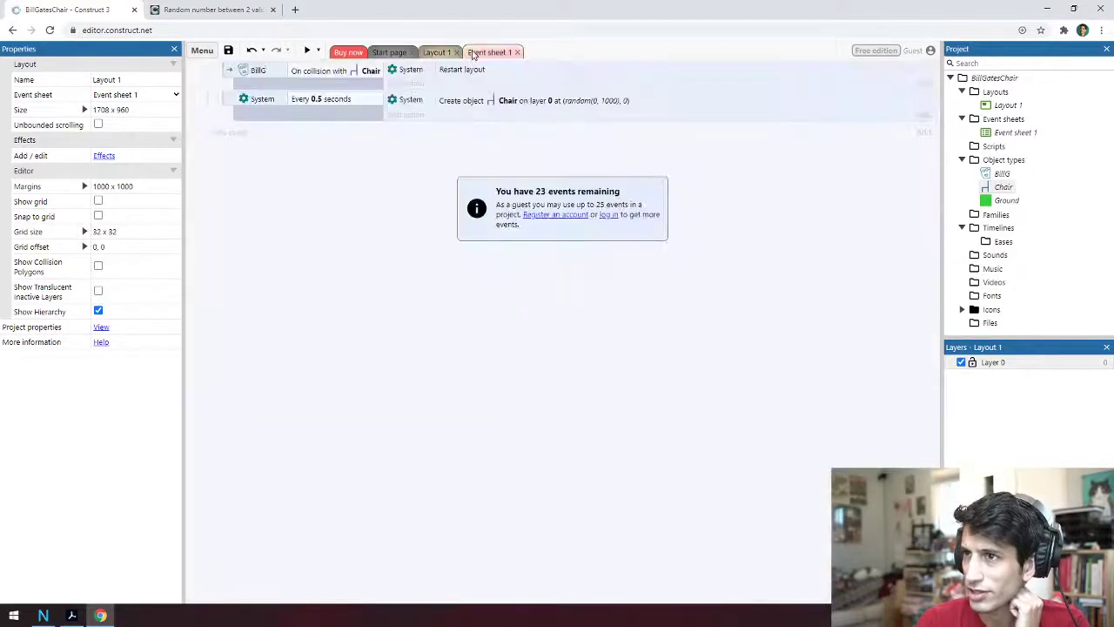
pyautogui.click(327, 101)
pyautogui.rightClick(348, 101)
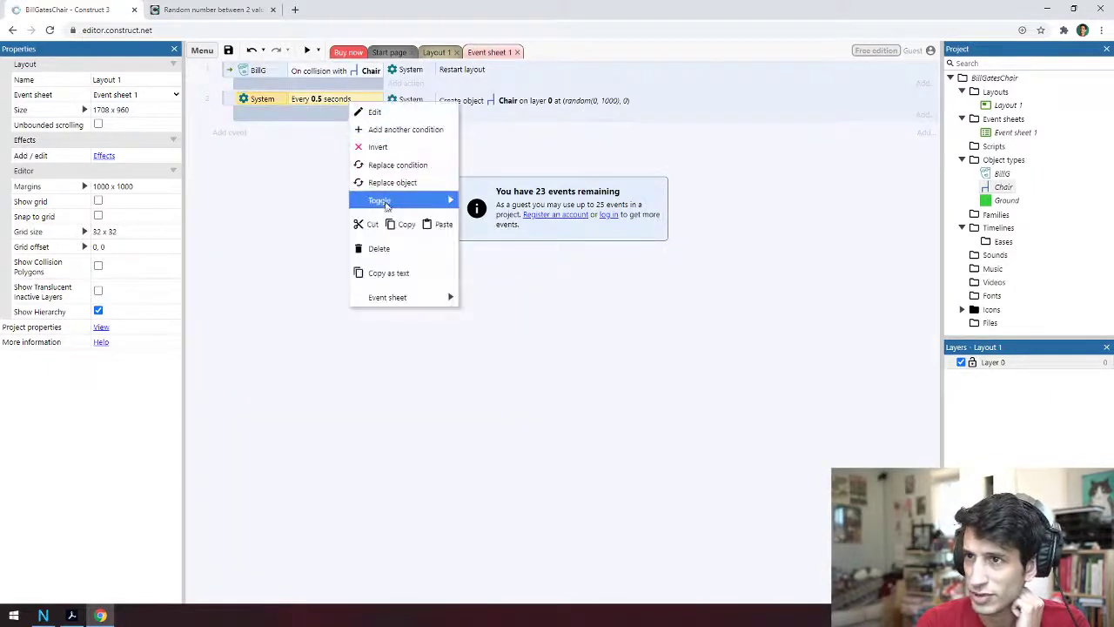
pyautogui.click(213, 109)
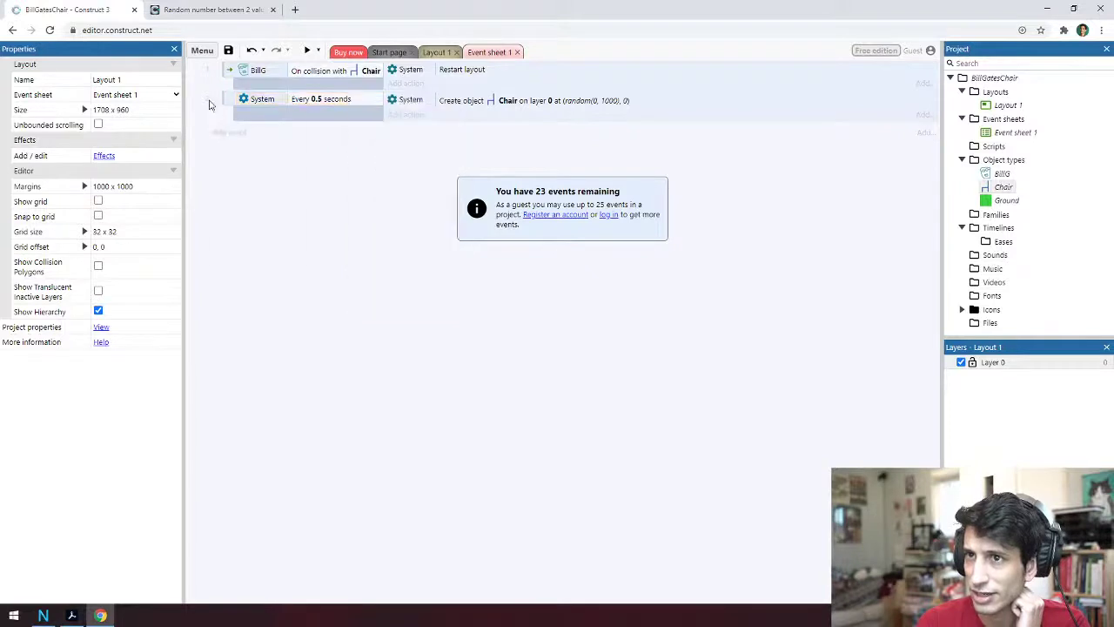
pyautogui.rightClick(209, 105)
pyautogui.click(320, 121)
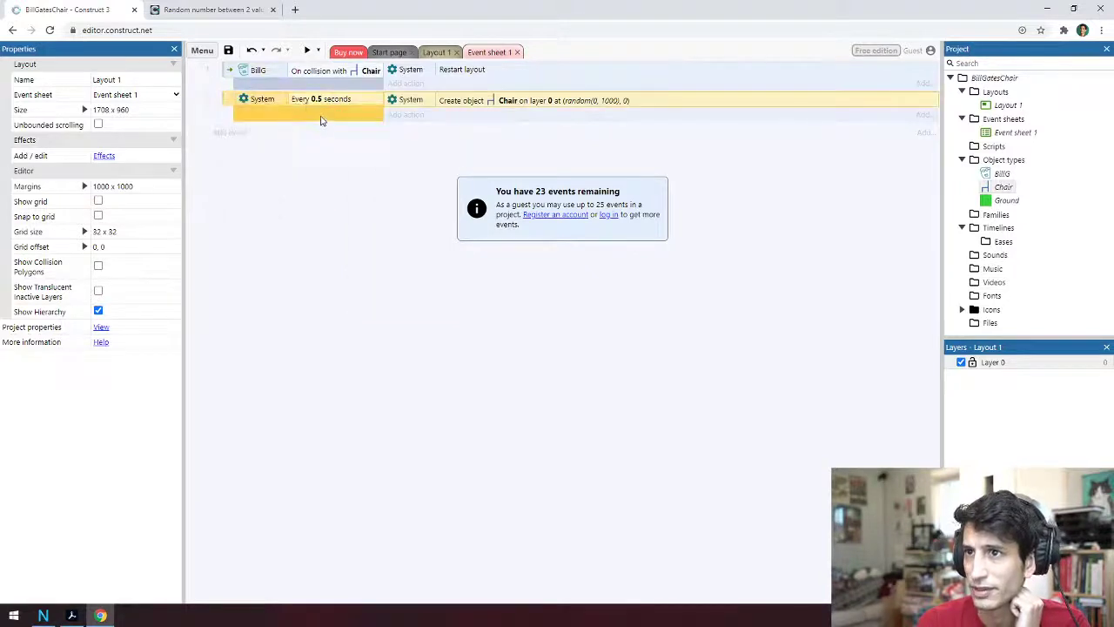
pyautogui.press('Delete')
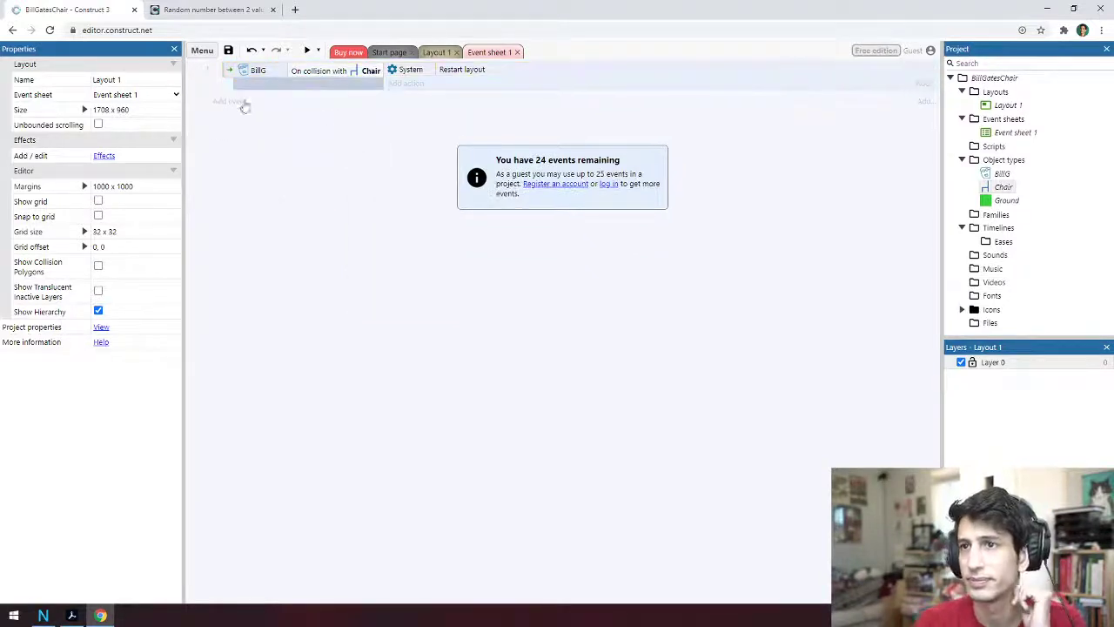
pyautogui.click(357, 88)
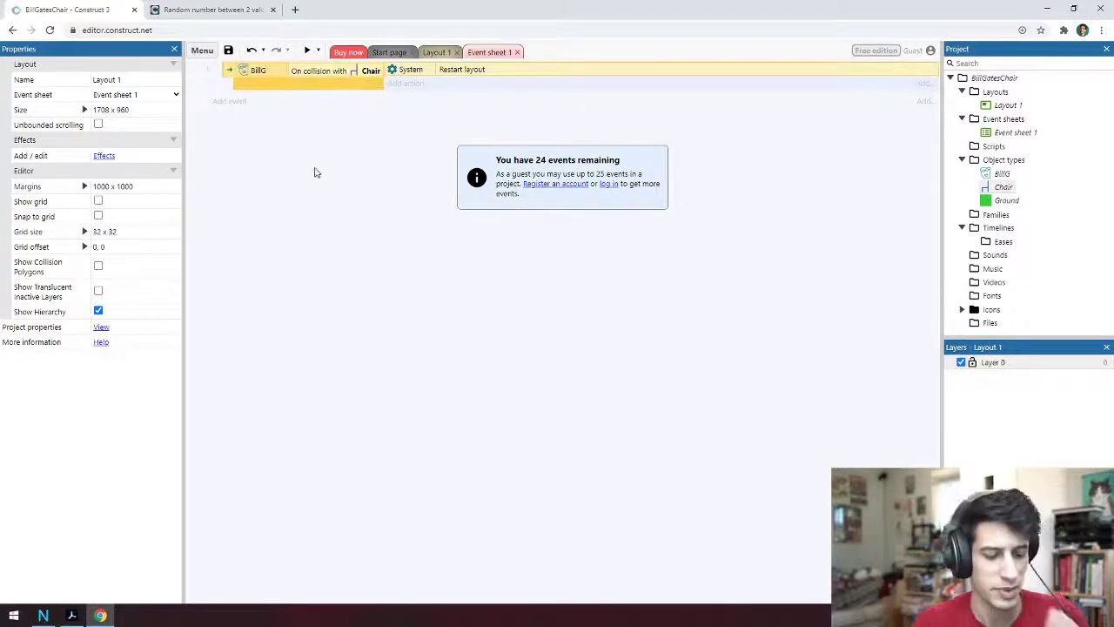
pyautogui.press('Delete')
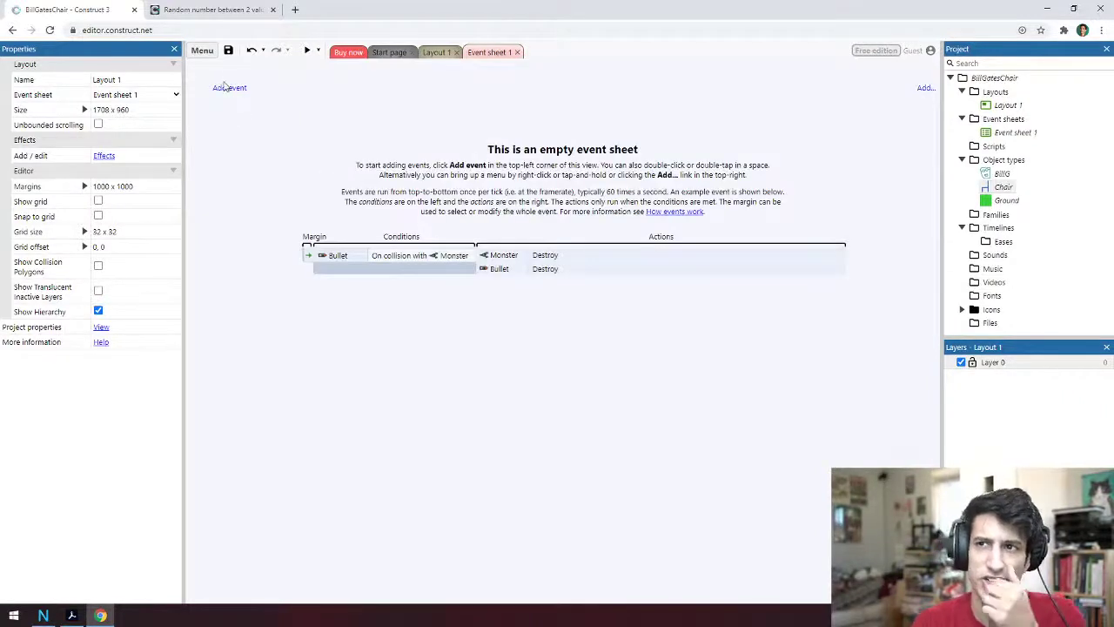
# Add a System "Every tick" event to the empty Event sheet 1
pyautogui.click(228, 88)
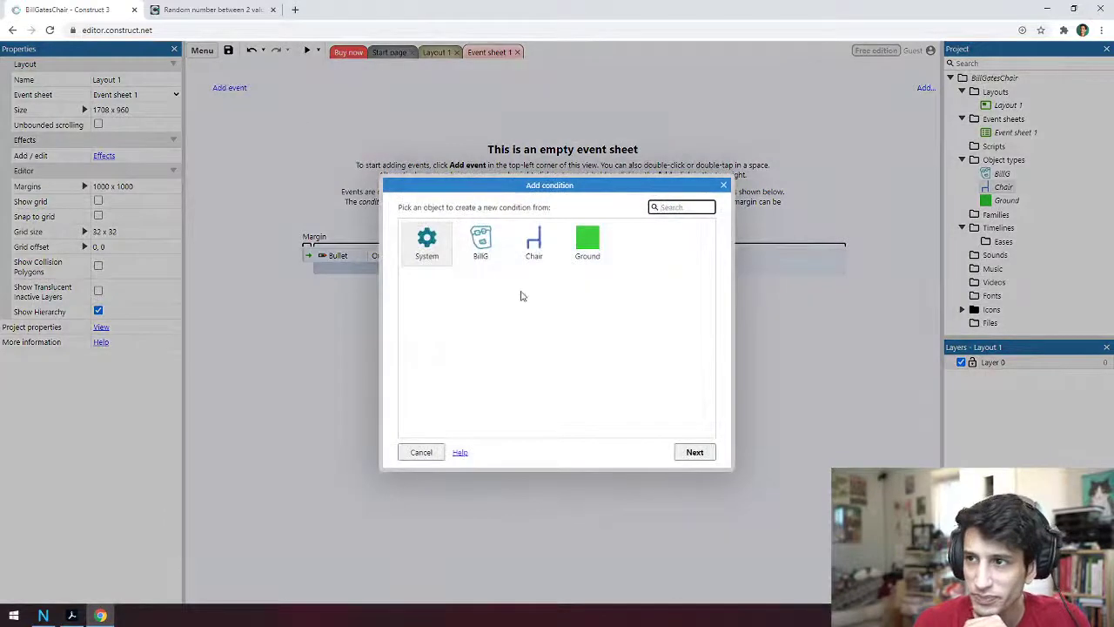
pyautogui.doubleClick(435, 265)
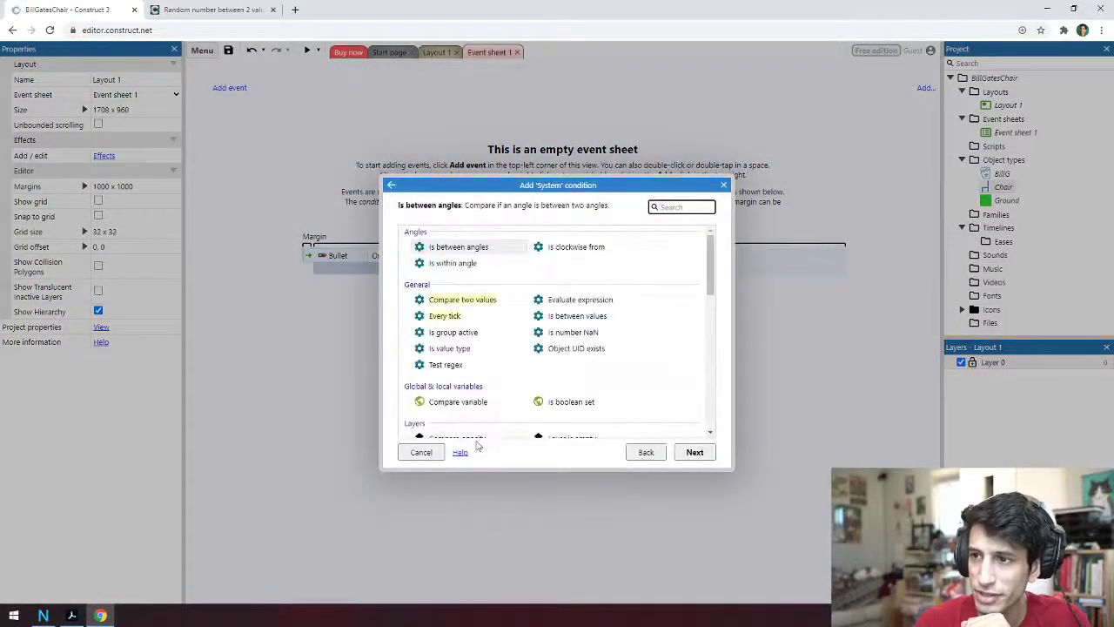
pyautogui.scroll(-5, 471, 318)
pyautogui.scroll(5, 522, 353)
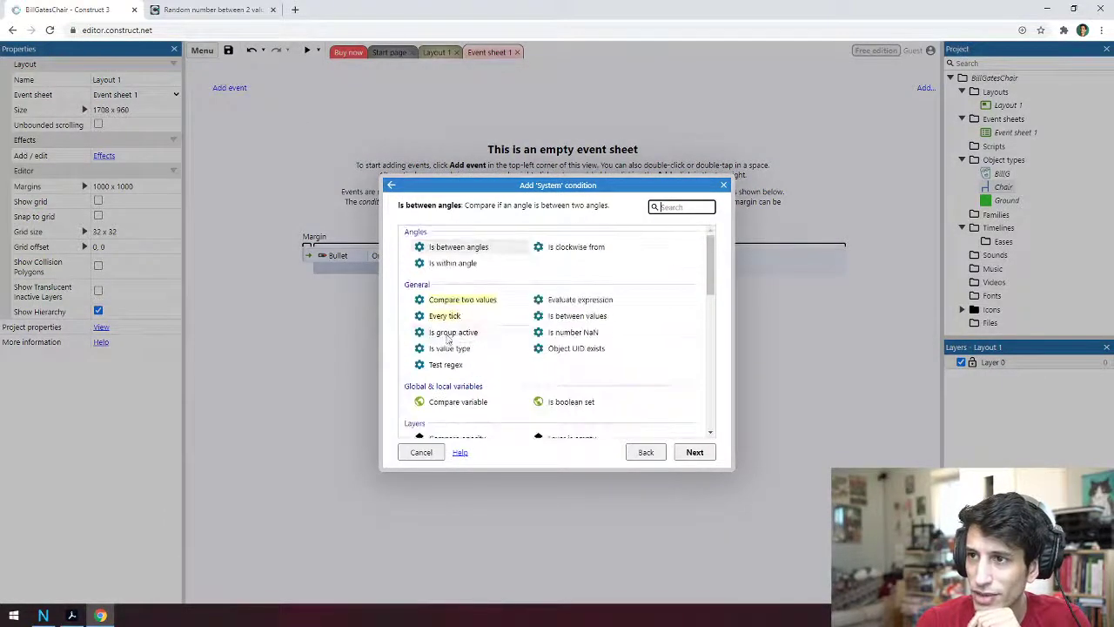
pyautogui.doubleClick(443, 324)
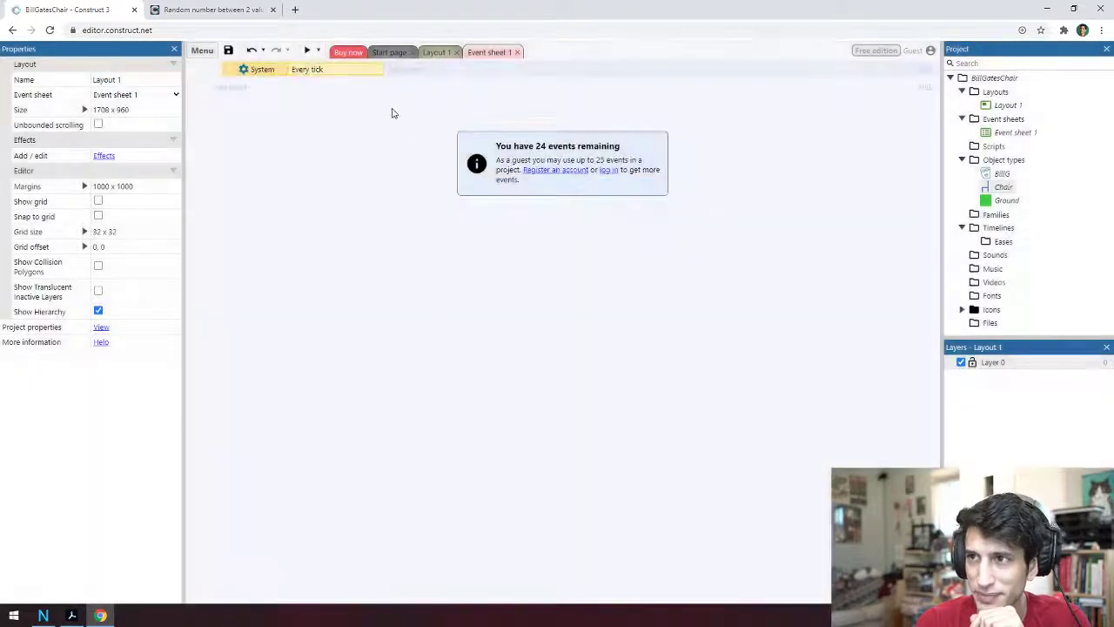
# Add a System Create object action to the Every tick event with X set to random(0, 1000)
pyautogui.click(401, 75)
pyautogui.click(440, 253)
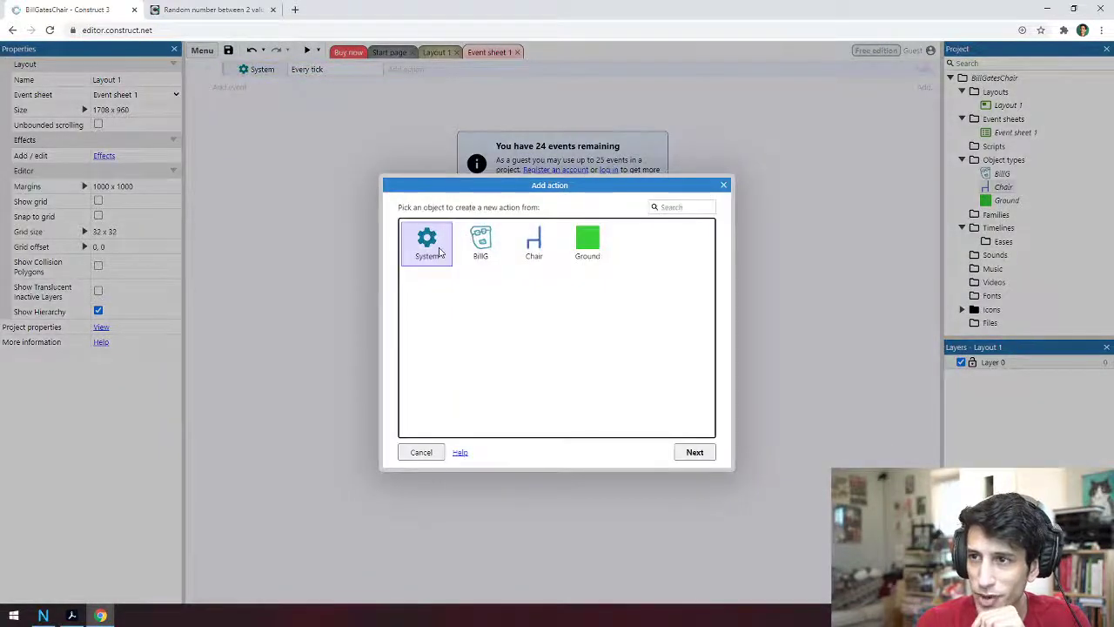
pyautogui.doubleClick(441, 253)
pyautogui.click(439, 303)
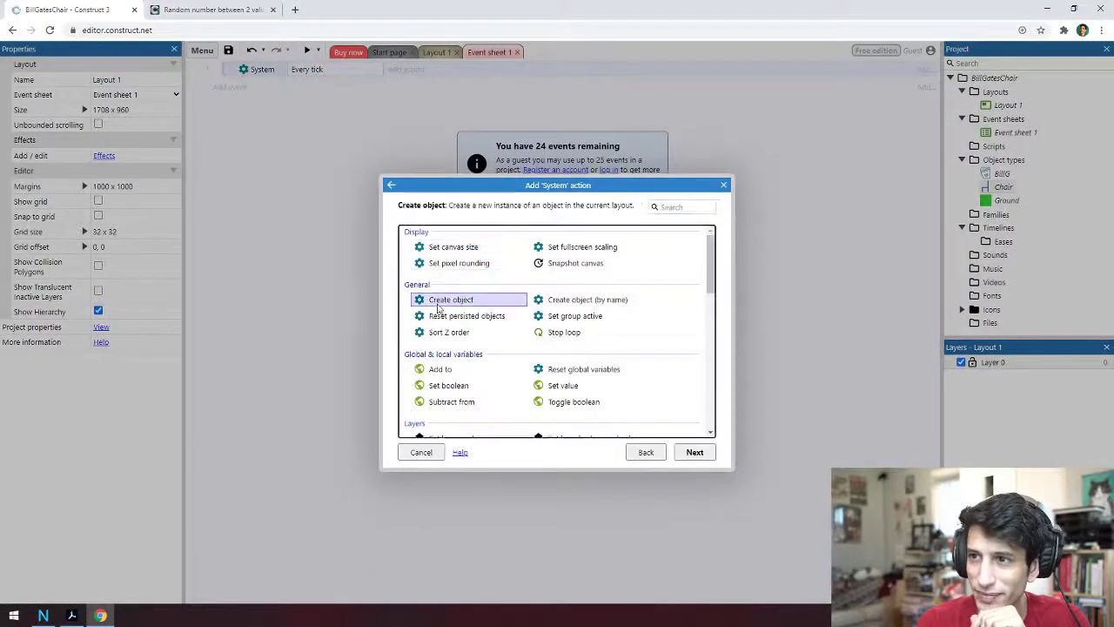
pyautogui.doubleClick(440, 305)
pyautogui.press('Tab')
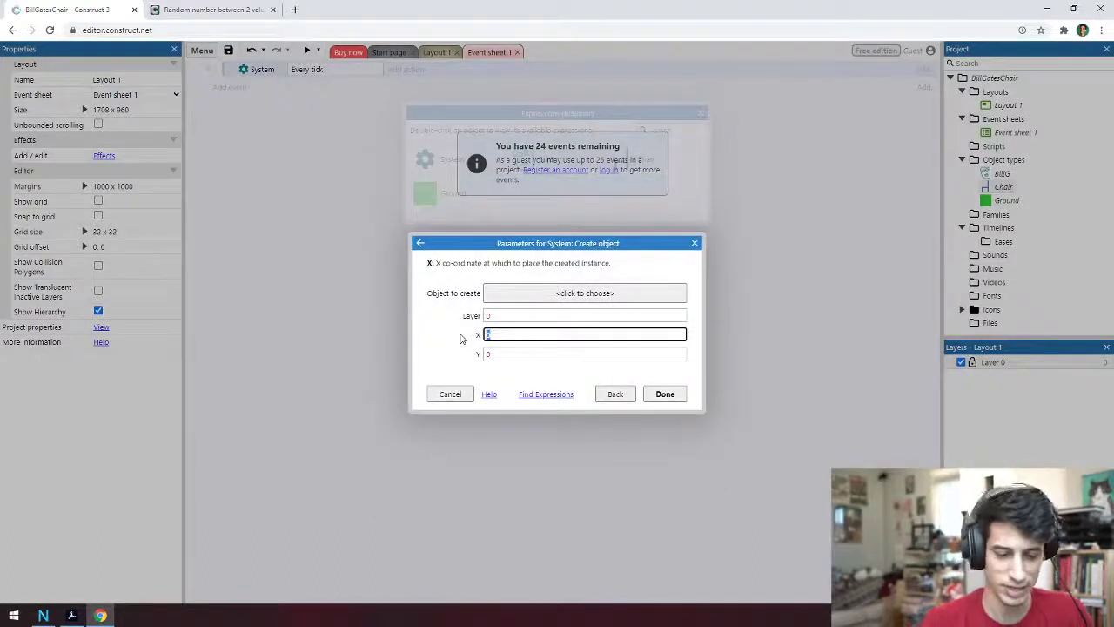
pyautogui.write('random(')
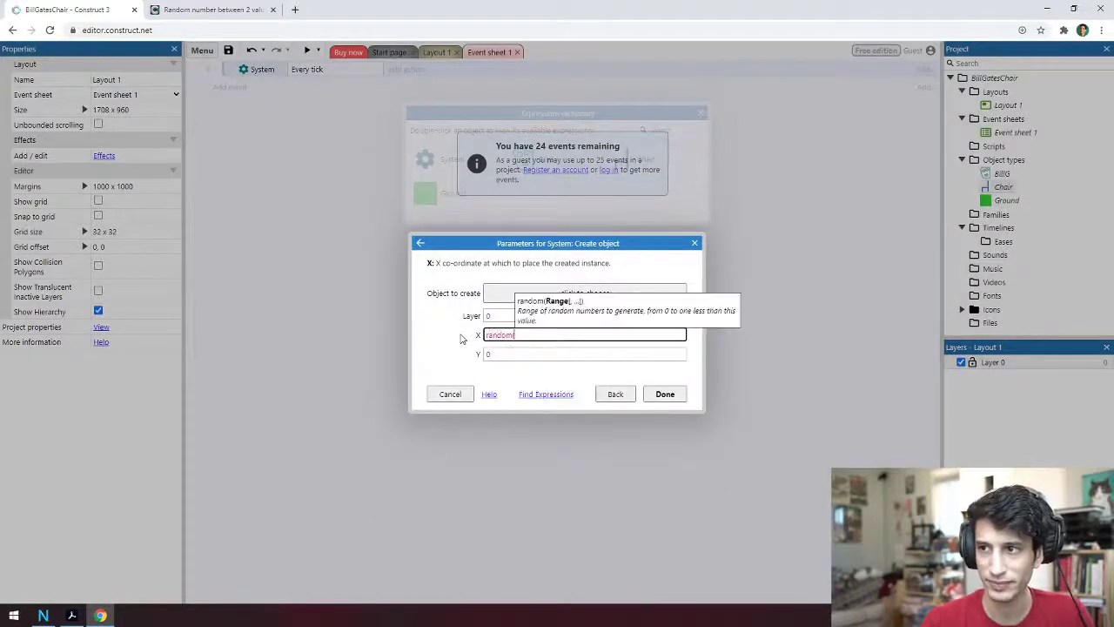
pyautogui.write('0,5')
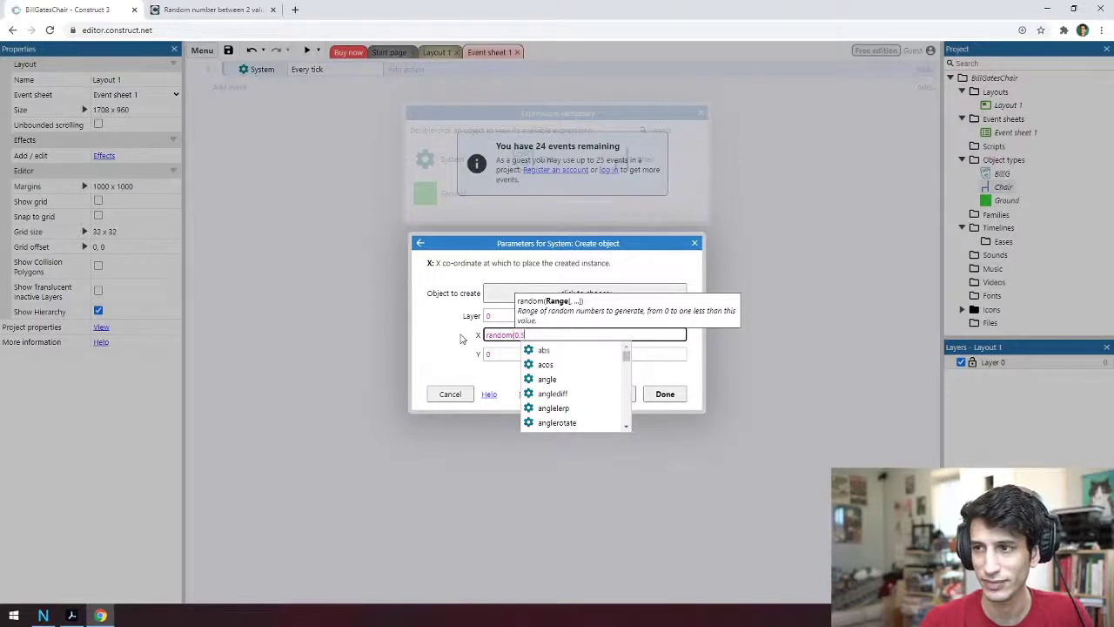
pyautogui.press('BackSpace')
pyautogui.press('BackSpace')
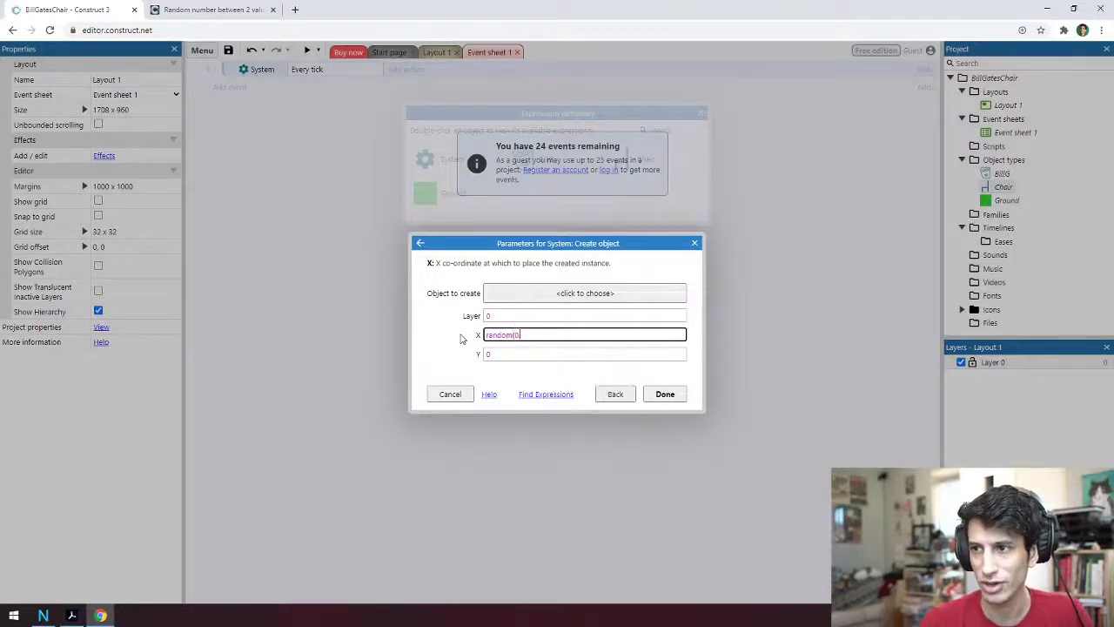
pyautogui.write(', 1000)')
pyautogui.press('Tab')
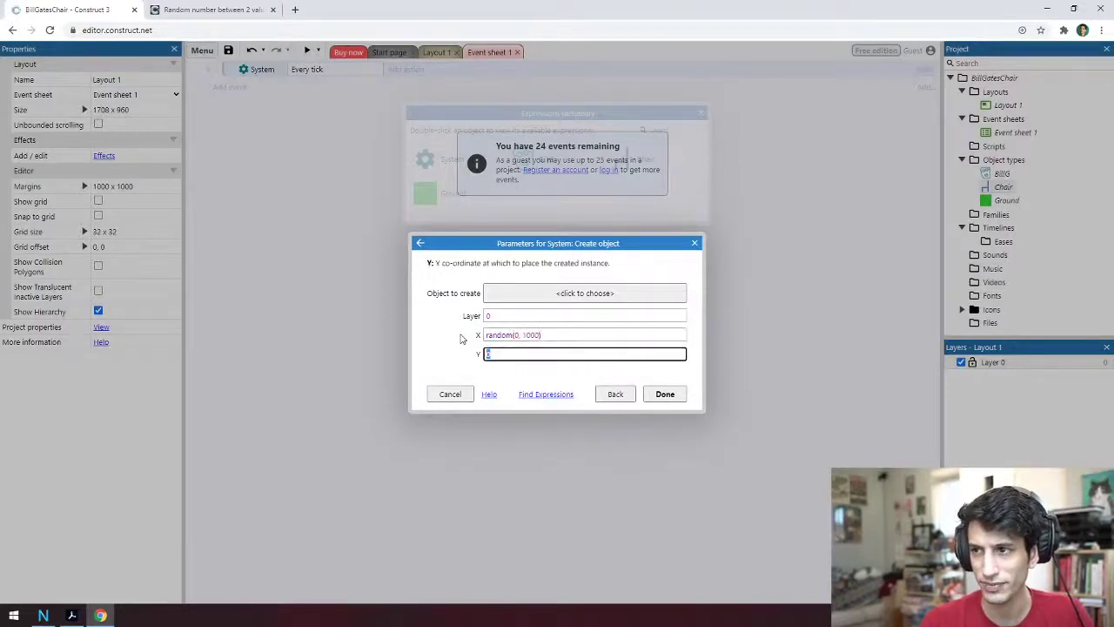
# Set the Create object action's Y to random(0, 1000) and choose BillG as the object to create
pyautogui.write('random(0')
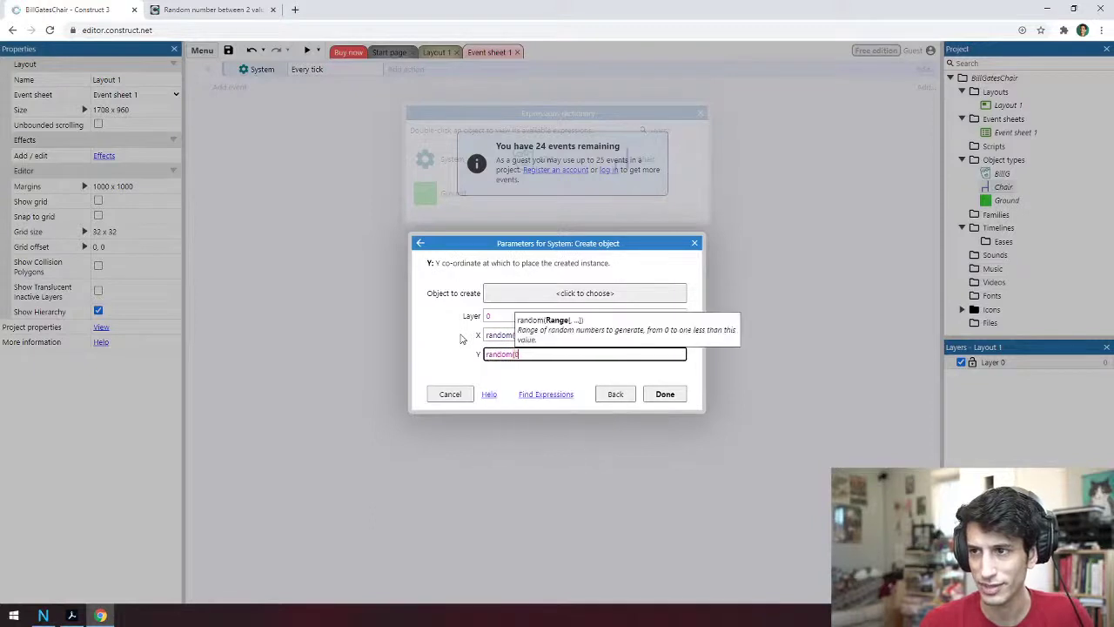
pyautogui.write(', 1000')
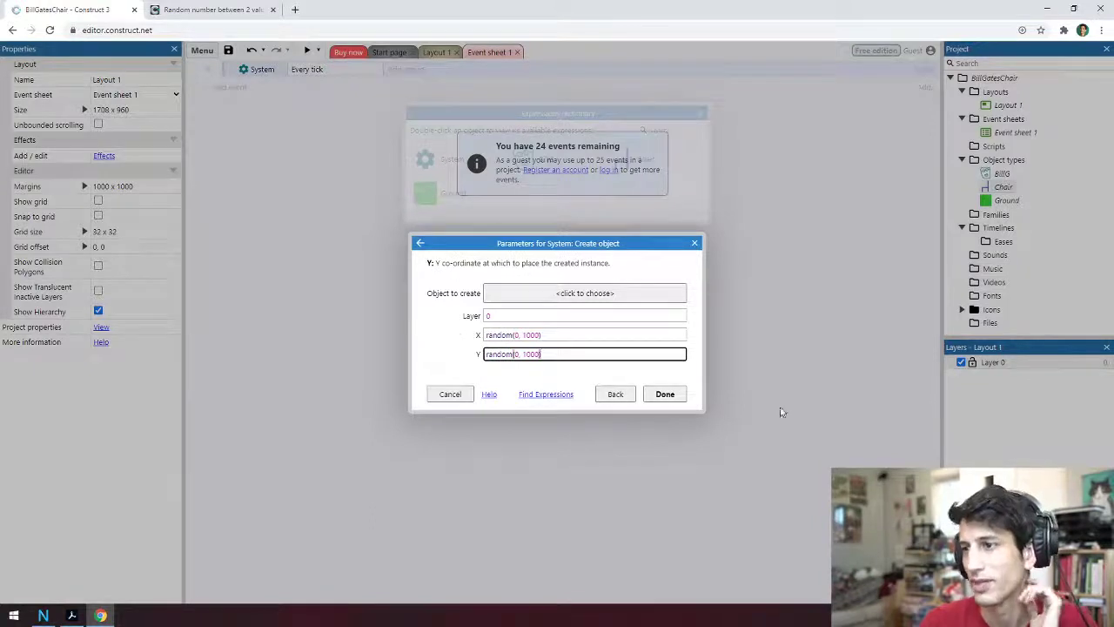
pyautogui.click(665, 394)
pyautogui.click(622, 292)
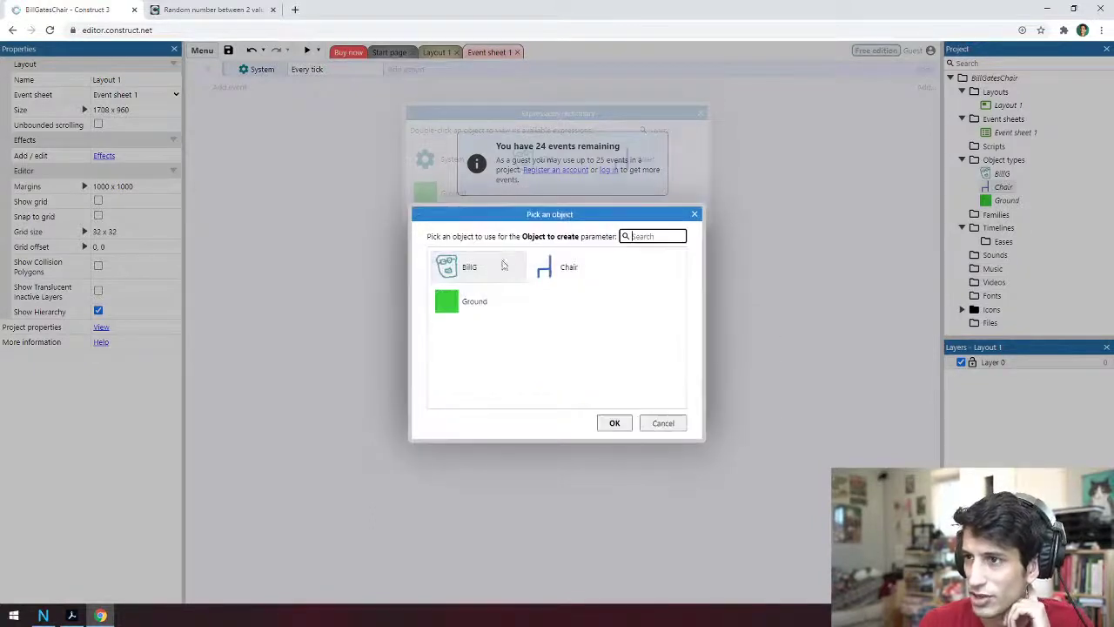
pyautogui.doubleClick(503, 266)
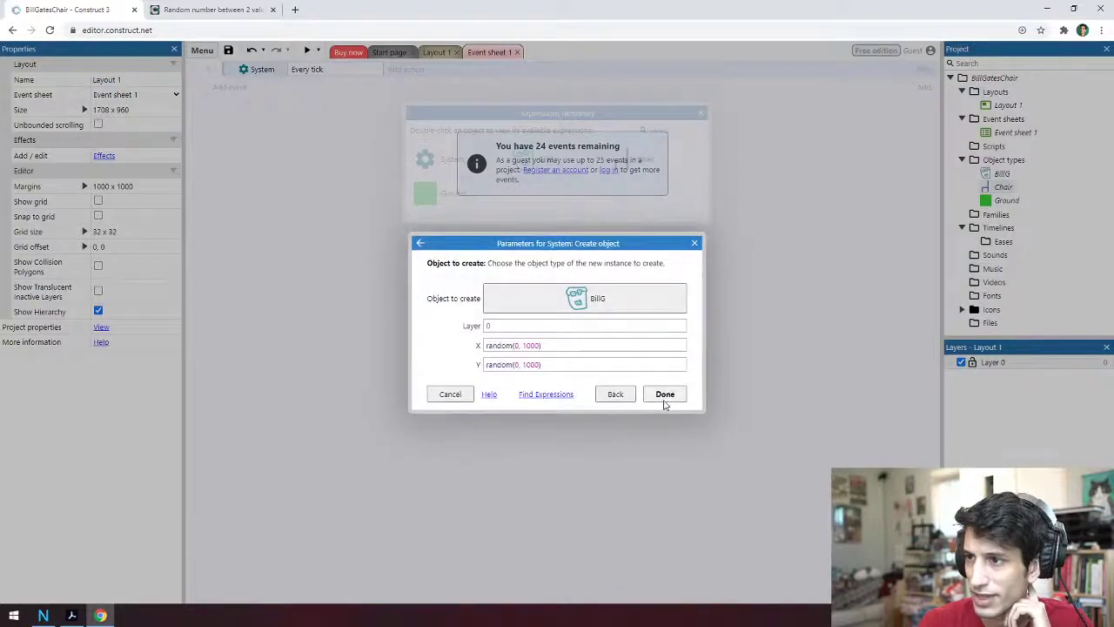
pyautogui.click(665, 396)
# Delete all Ground platforms and the BillG instance from Layout 1
pyautogui.click(435, 54)
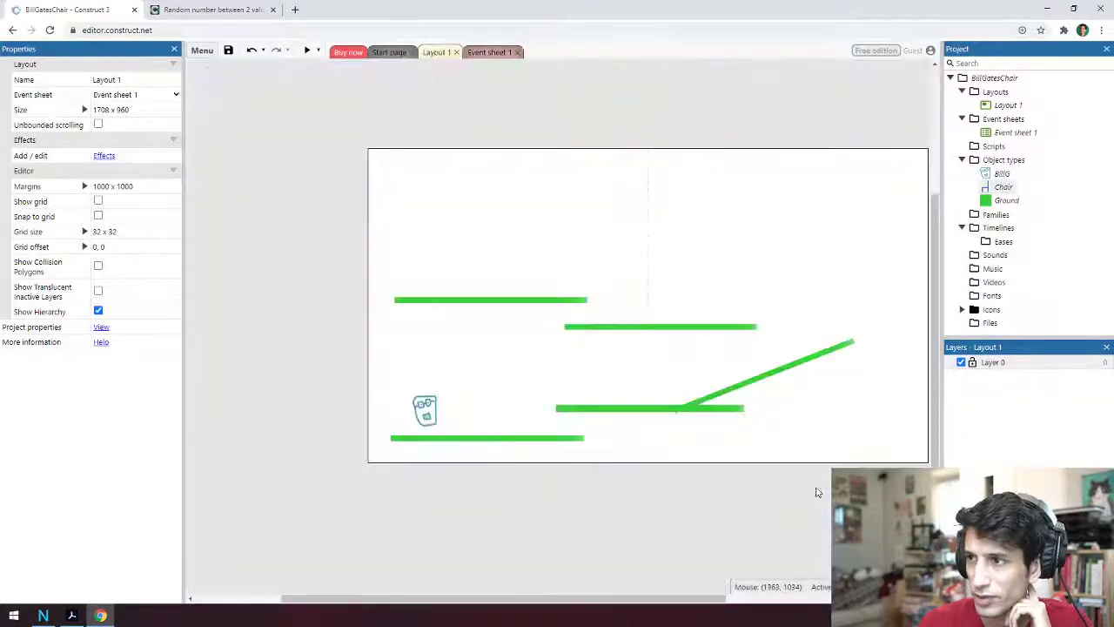
pyautogui.moveTo(816, 493); pyautogui.dragTo(489, 245)
pyautogui.press('Delete')
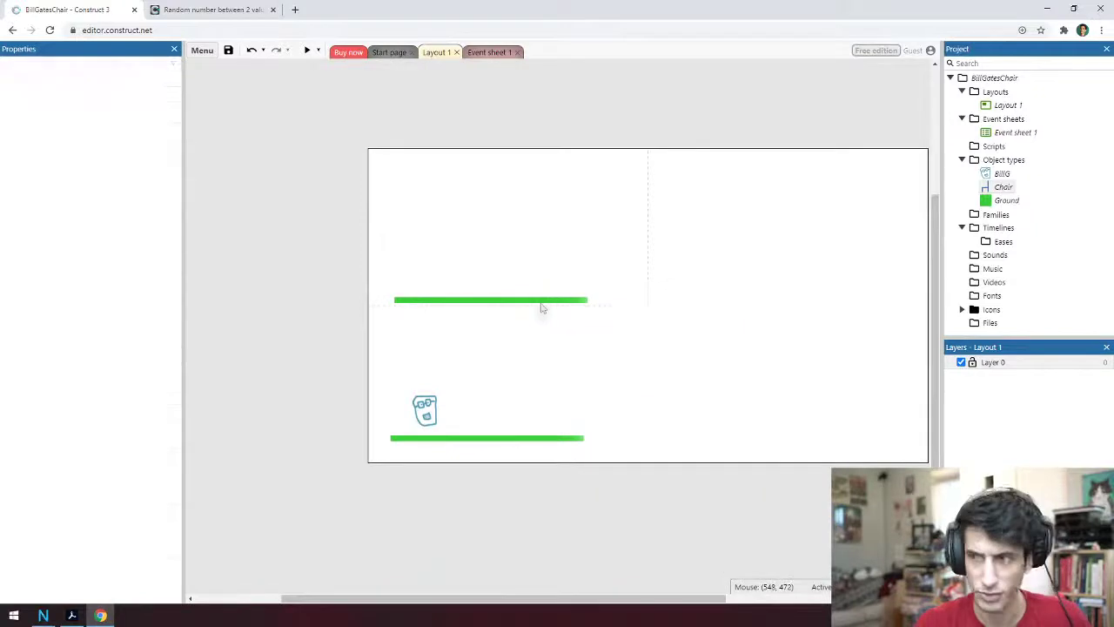
pyautogui.click(499, 452)
pyautogui.moveTo(353, 236); pyautogui.dragTo(685, 466)
pyautogui.press('Delete')
# Review the Every tick event, preview Layout 1 in a maximized window, and close the preview
pyautogui.click(487, 52)
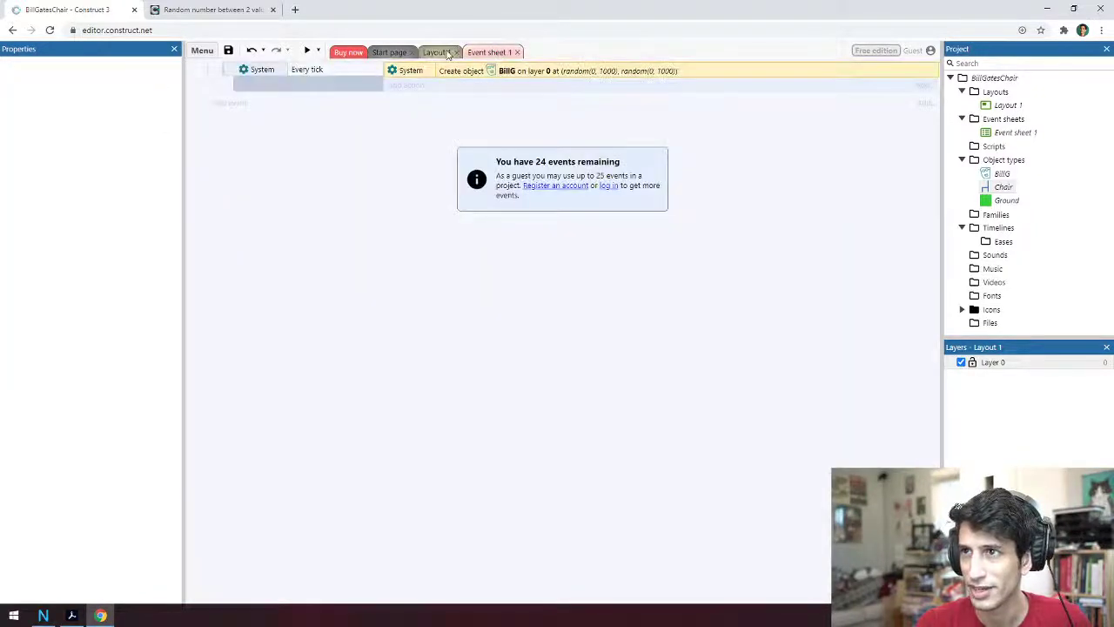
pyautogui.click(432, 53)
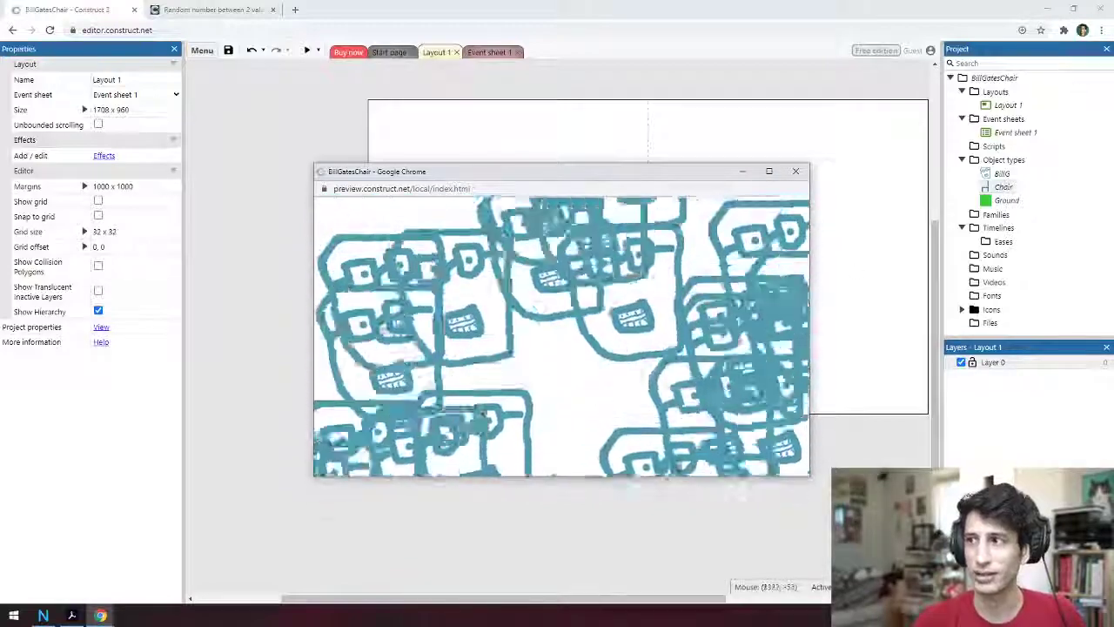
pyautogui.click(769, 171)
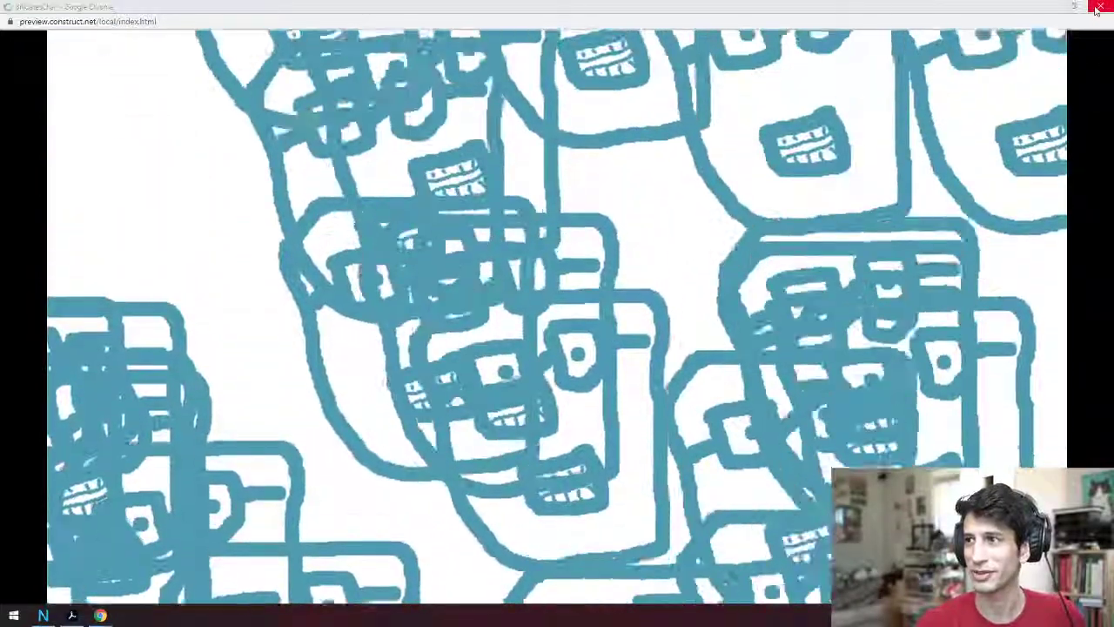
pyautogui.click(1097, 8)
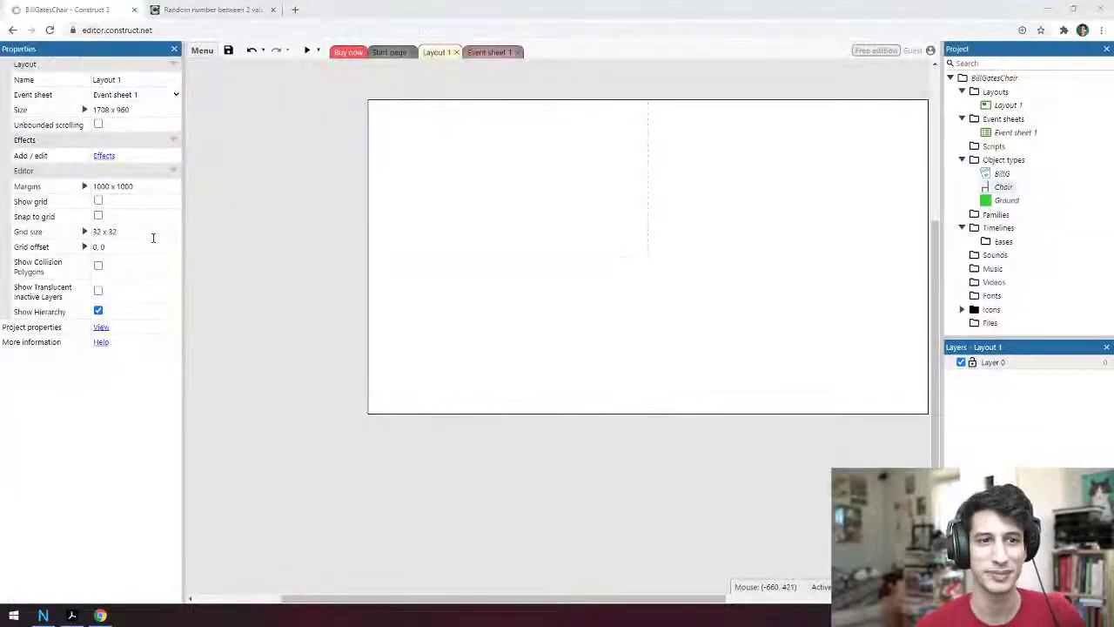